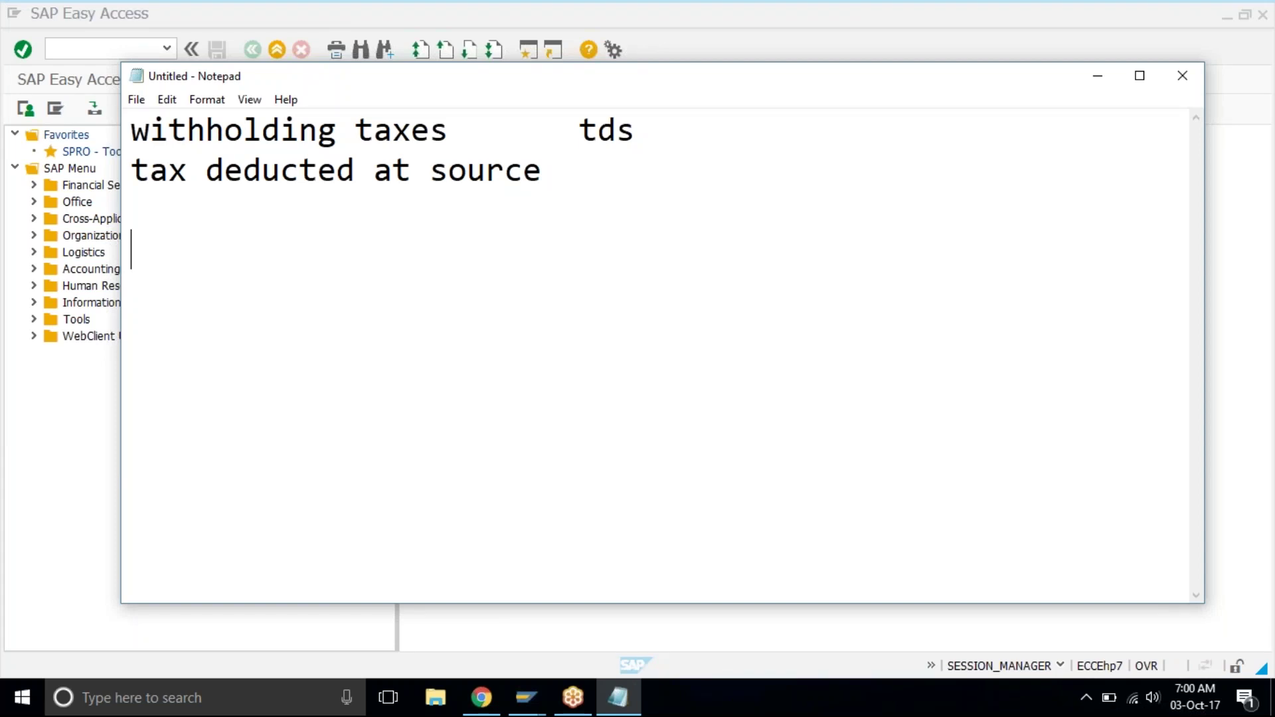
Add "vendors" and "advance tax" as separate paragraphs below the tax definition in the note, dismissing the alarm notification
{"action": "type", "text": "Ven"}
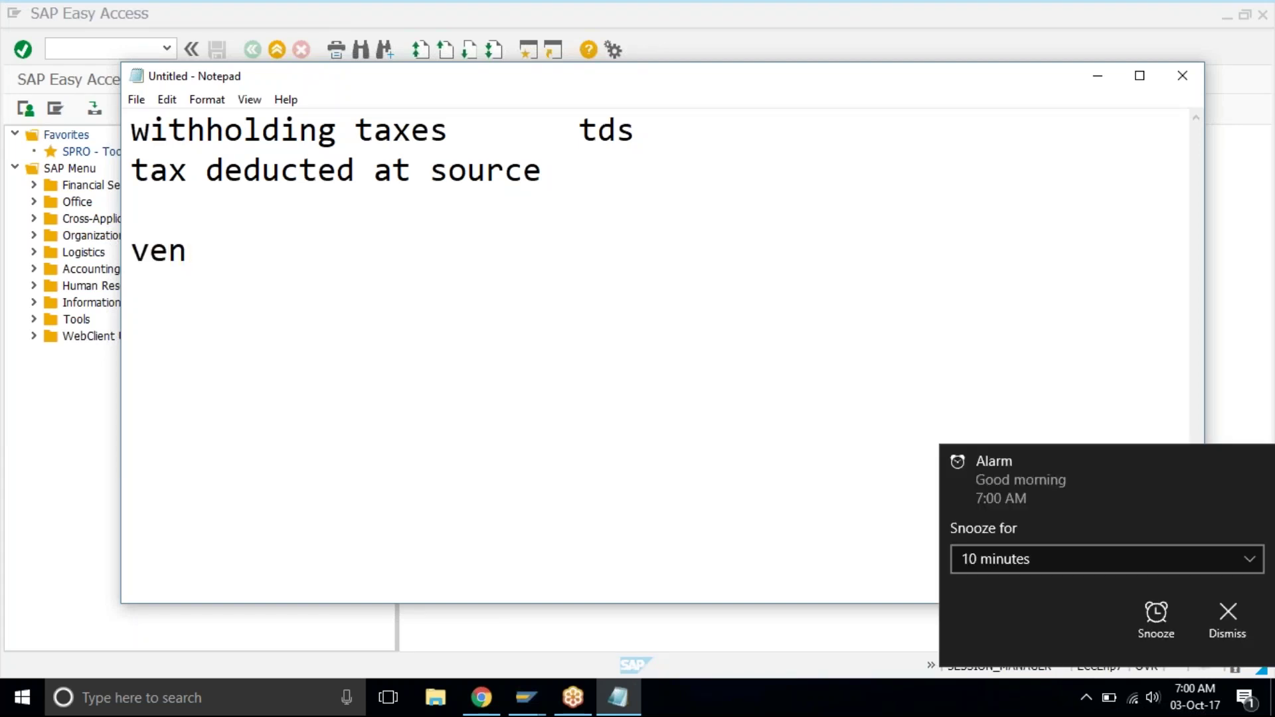
{"action": "left_click", "coordinate": [1234, 620]}
{"action": "type", "text": "dors"}
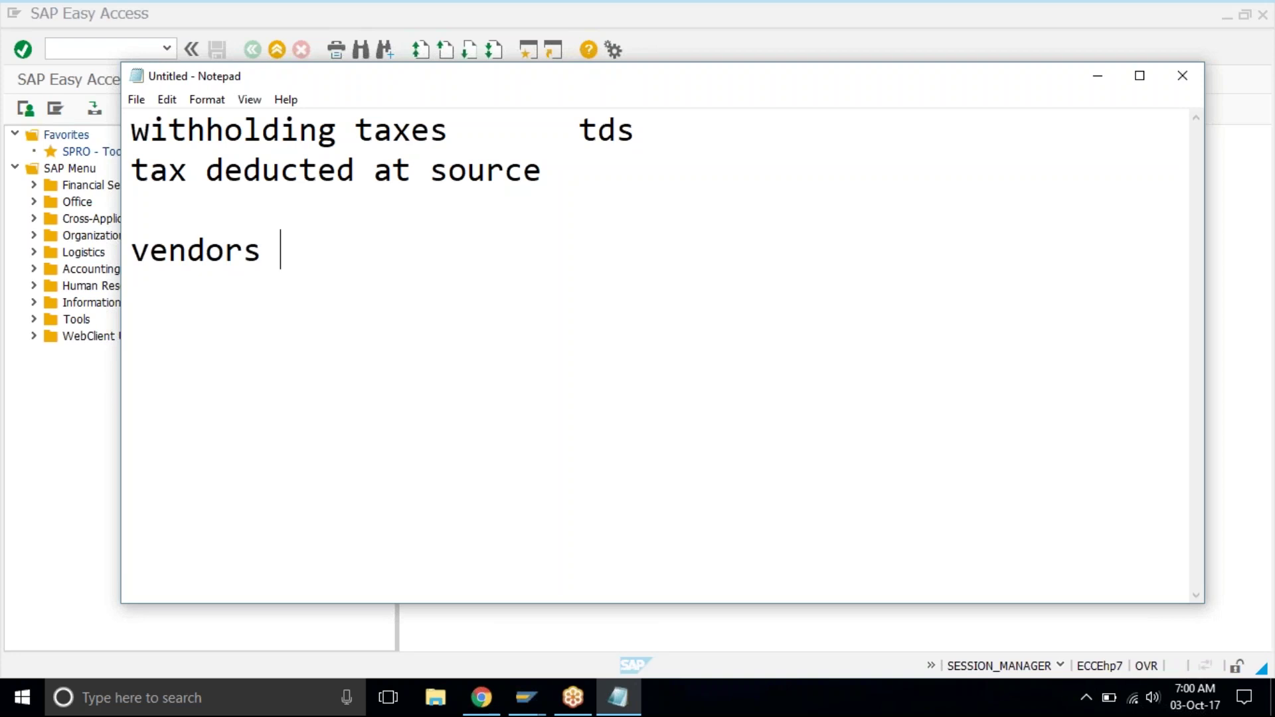
{"action": "key", "text": "Return"}
{"action": "key", "text": "Return"}
{"action": "type", "text": "adva"}
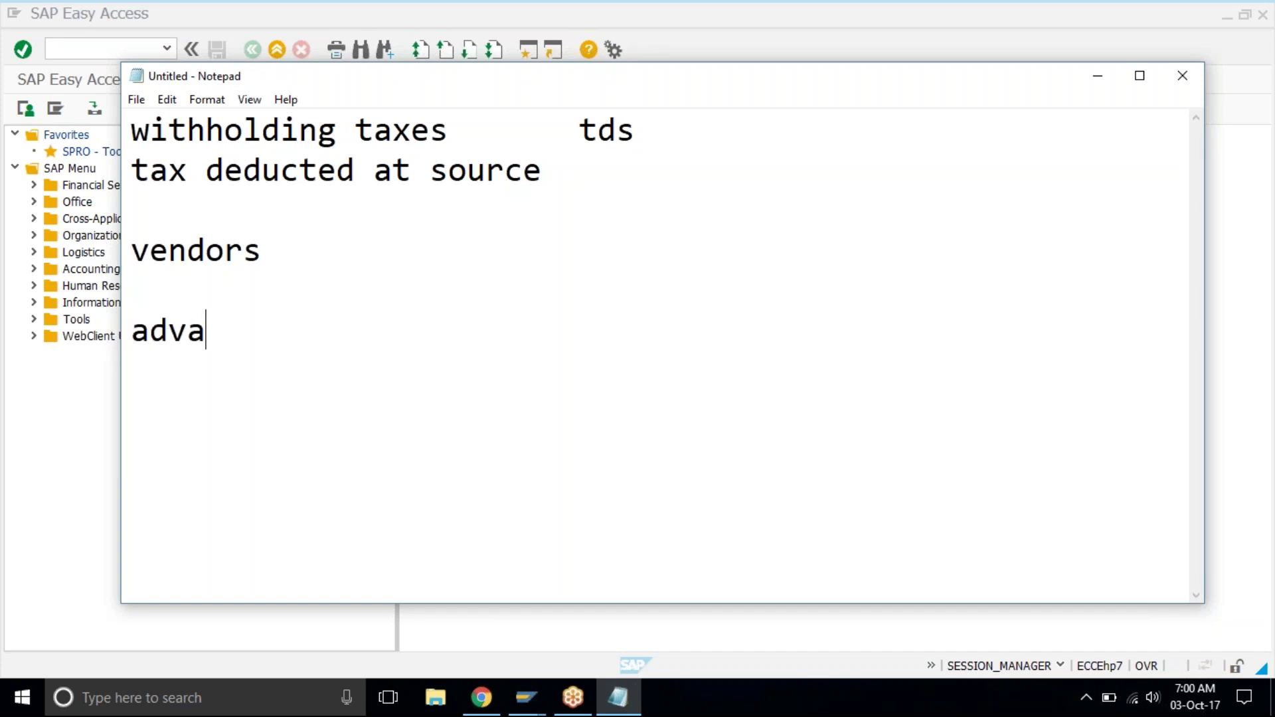
{"action": "type", "text": "nce t"}
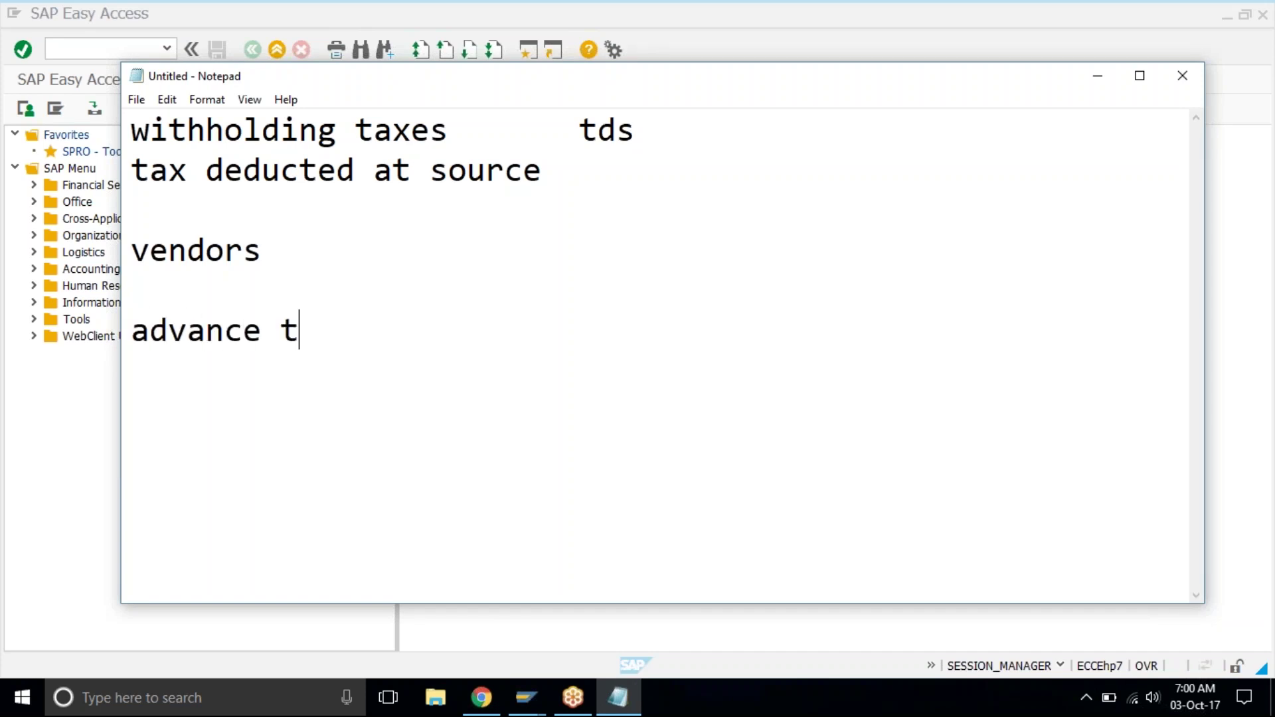
{"action": "type", "text": "ac"}
{"action": "key", "text": "BackSpace"}
{"action": "type", "text": "x"}
{"action": "key", "text": "Return"}
{"action": "key", "text": "Return"}
List "rent" and "professional services" on consecutive lines under "advance tax" in the note
{"action": "type", "text": "ren"}
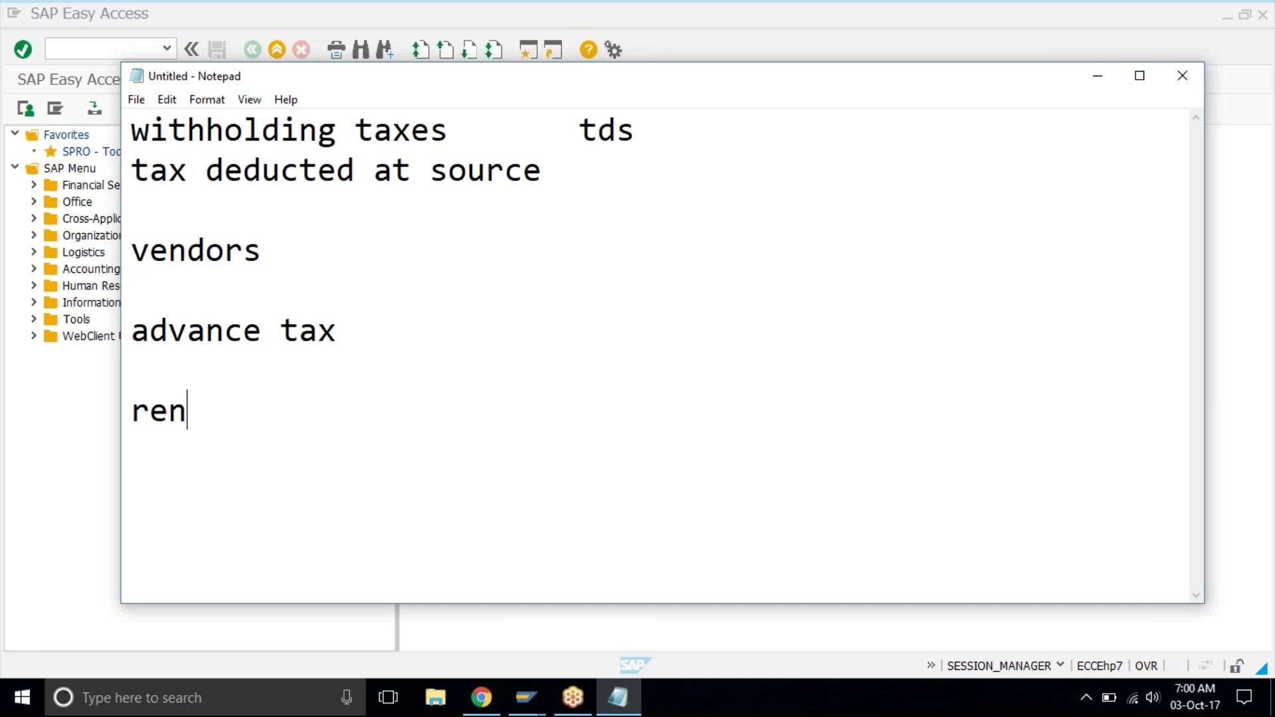
{"action": "type", "text": "t"}
{"action": "key", "text": "Return"}
{"action": "type", "text": "profess"}
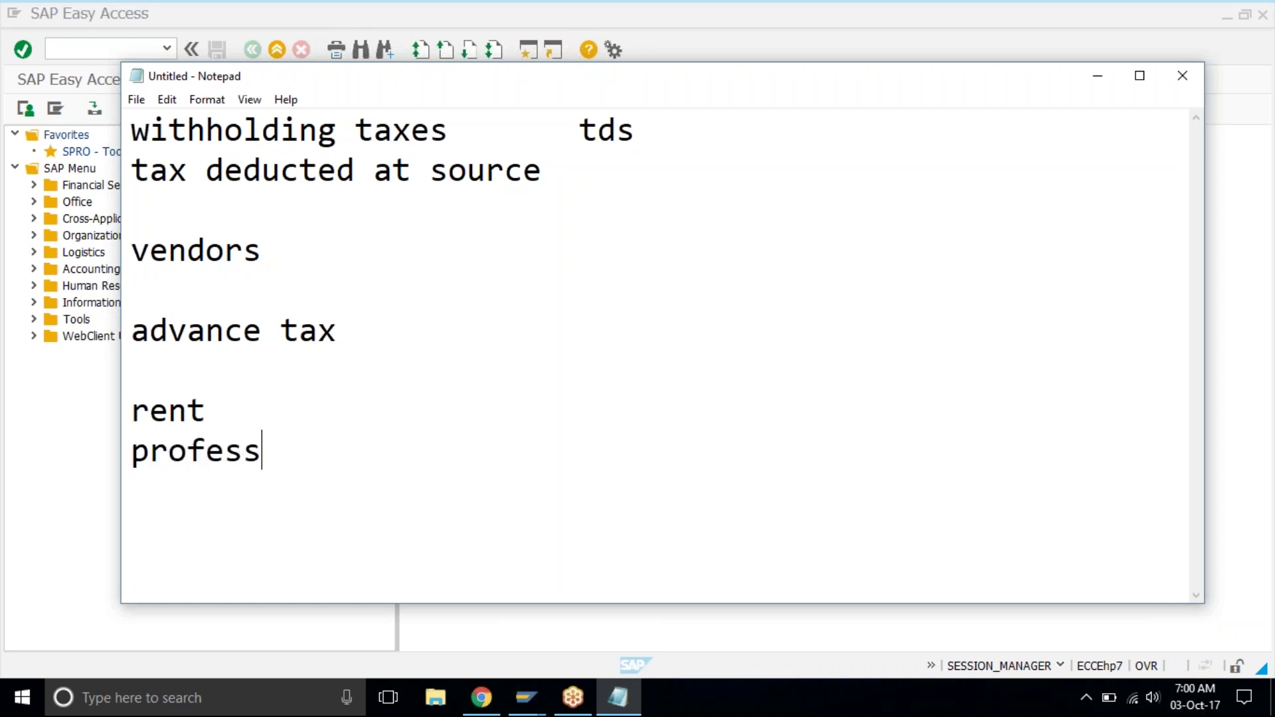
{"action": "type", "text": "ional"}
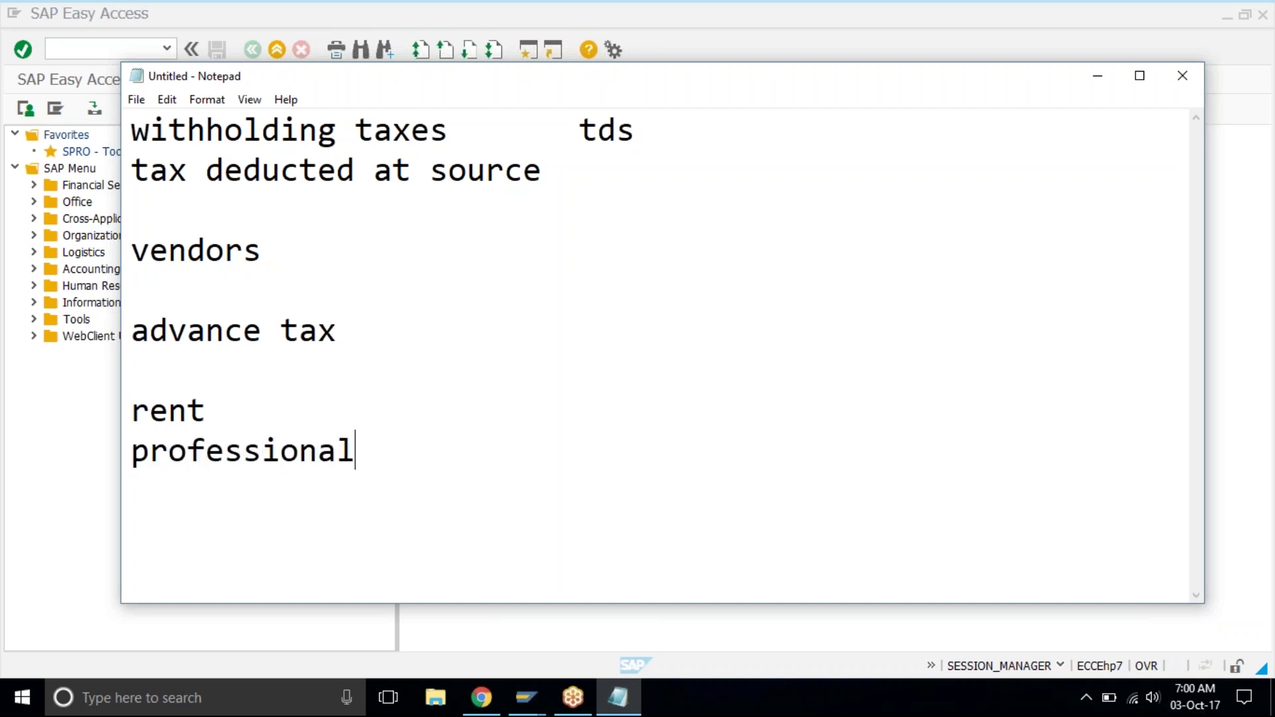
{"action": "type", "text": " servi"}
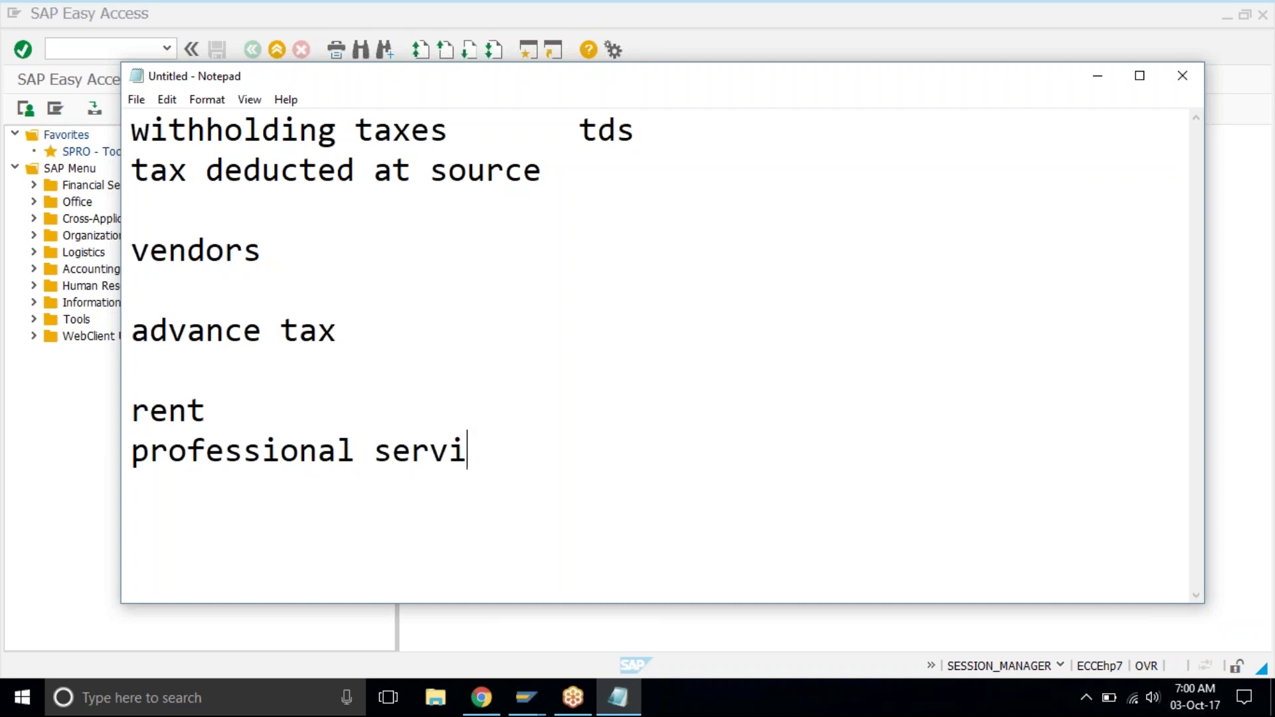
{"action": "type", "text": "ces"}
{"action": "key", "text": "Return"}
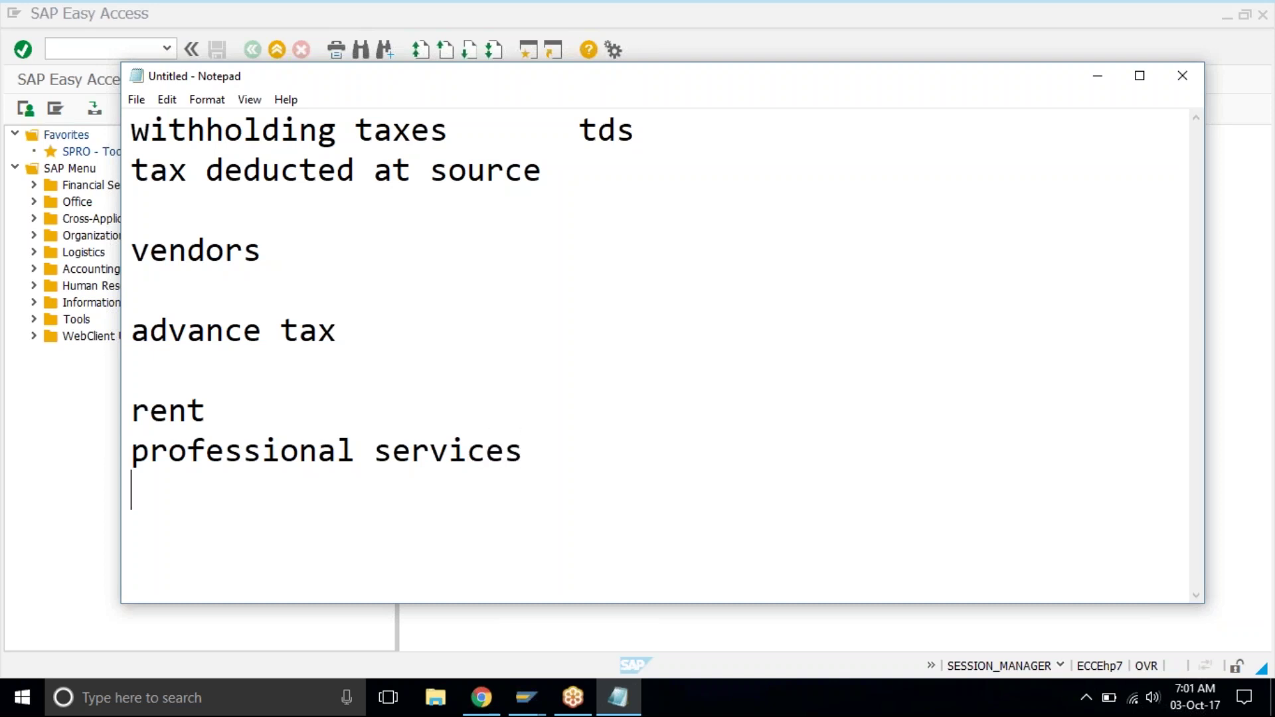
Add "income tax" and "interest" as the next two lines of the note's list
{"action": "type", "text": "inco"}
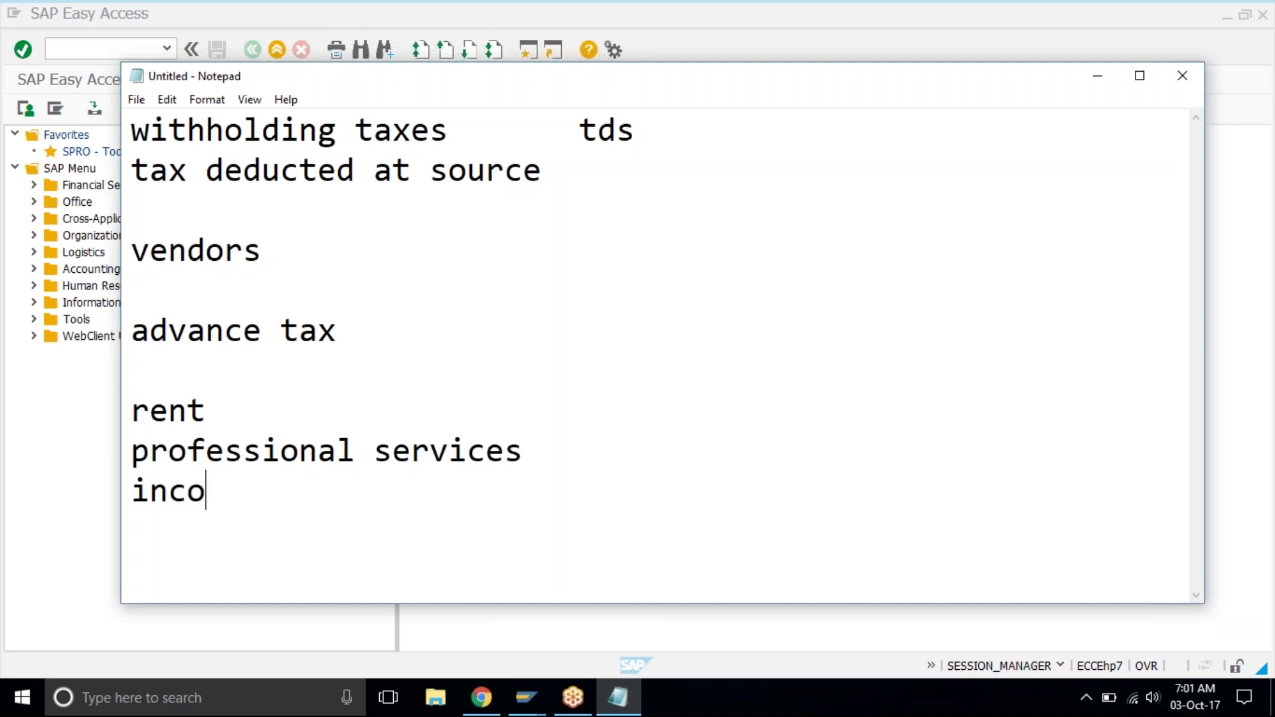
{"action": "type", "text": "me tax"}
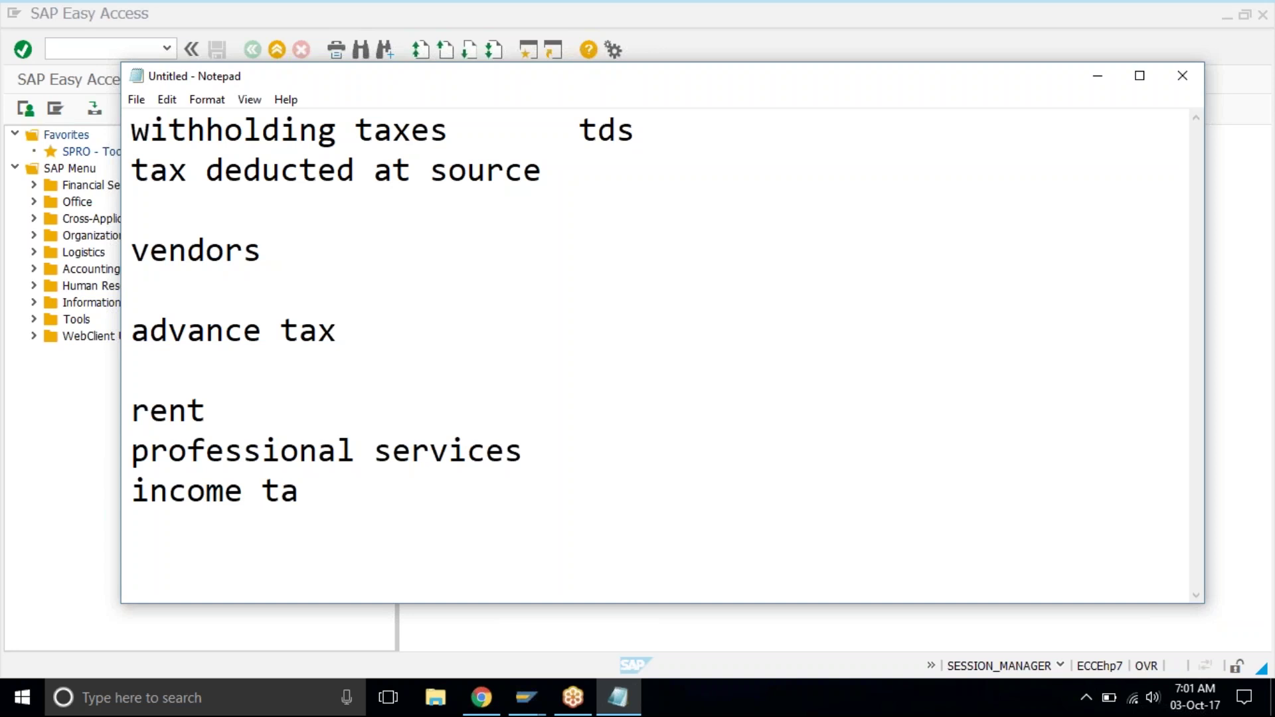
{"action": "key", "text": "Return"}
{"action": "type", "text": "iterest"}
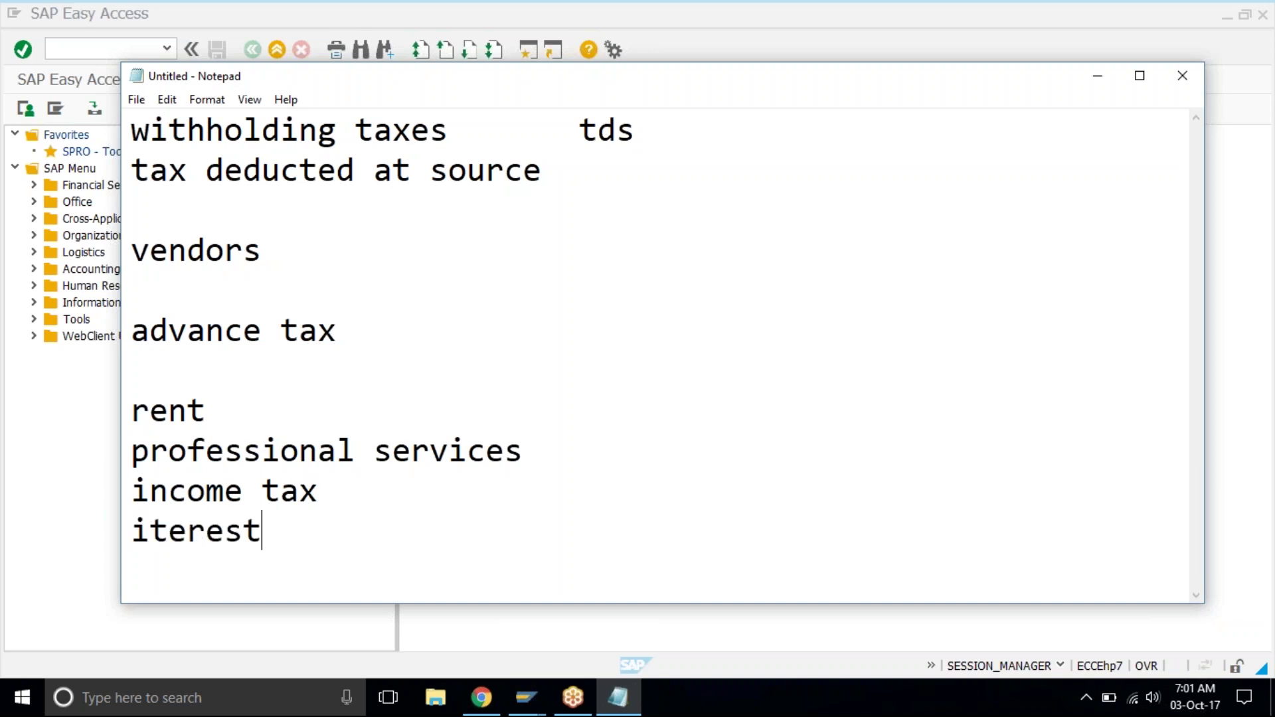
{"action": "key", "text": "Left"}
{"action": "key", "text": "Left"}
{"action": "key", "text": "Left"}
{"action": "key", "text": "Left"}
{"action": "key", "text": "Left"}
{"action": "key", "text": "Left"}
{"action": "type", "text": "n"}
{"action": "key", "text": "End"}
{"action": "key", "text": "Return"}
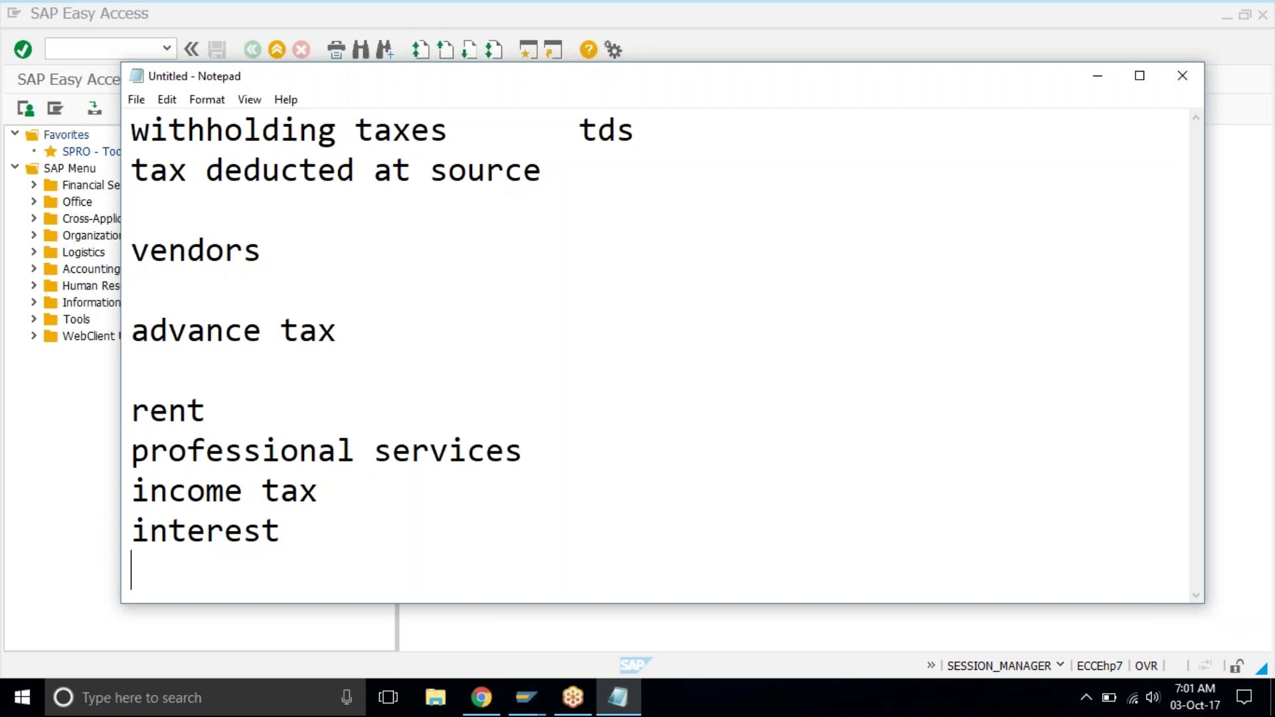
Switch to Chrome and open the "sap training" spreadsheet from the "classs material" folder's "1. basic settings" subfolder in Google Drive
{"action": "left_click", "coordinate": [483, 706]}
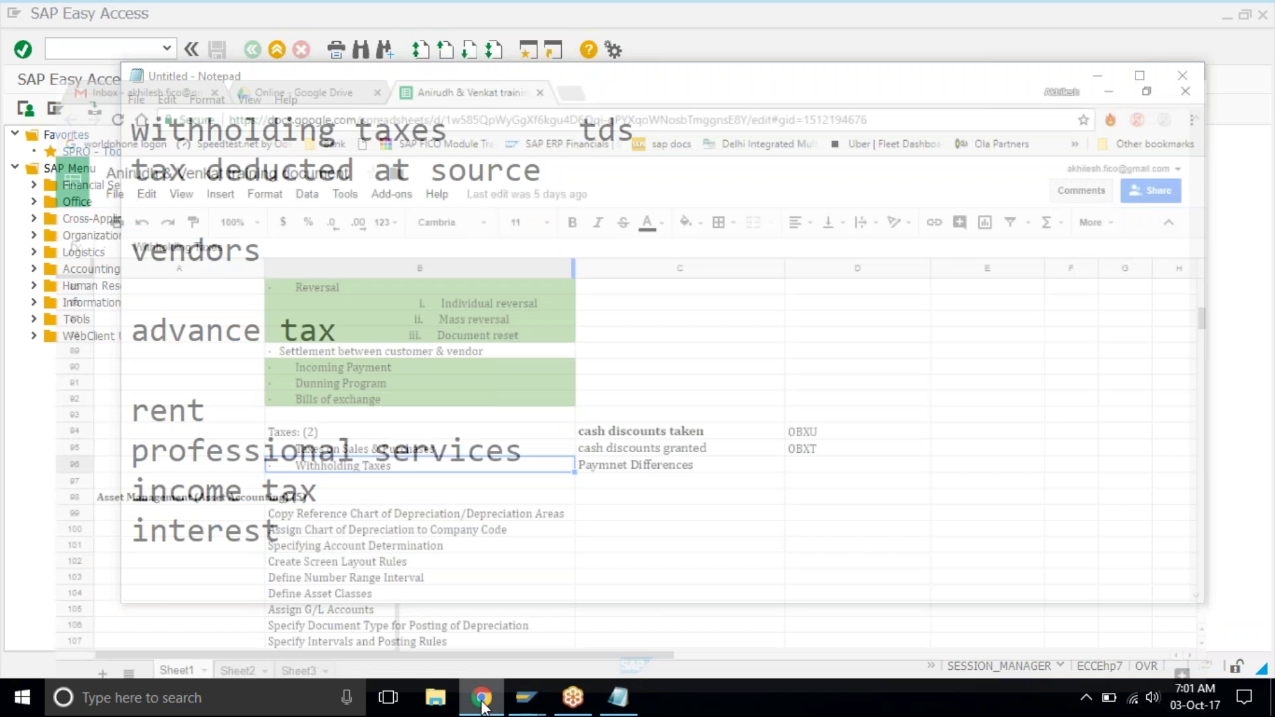
{"action": "left_click", "coordinate": [279, 14]}
{"action": "left_click", "coordinate": [370, 169]}
{"action": "left_click", "coordinate": [296, 174]}
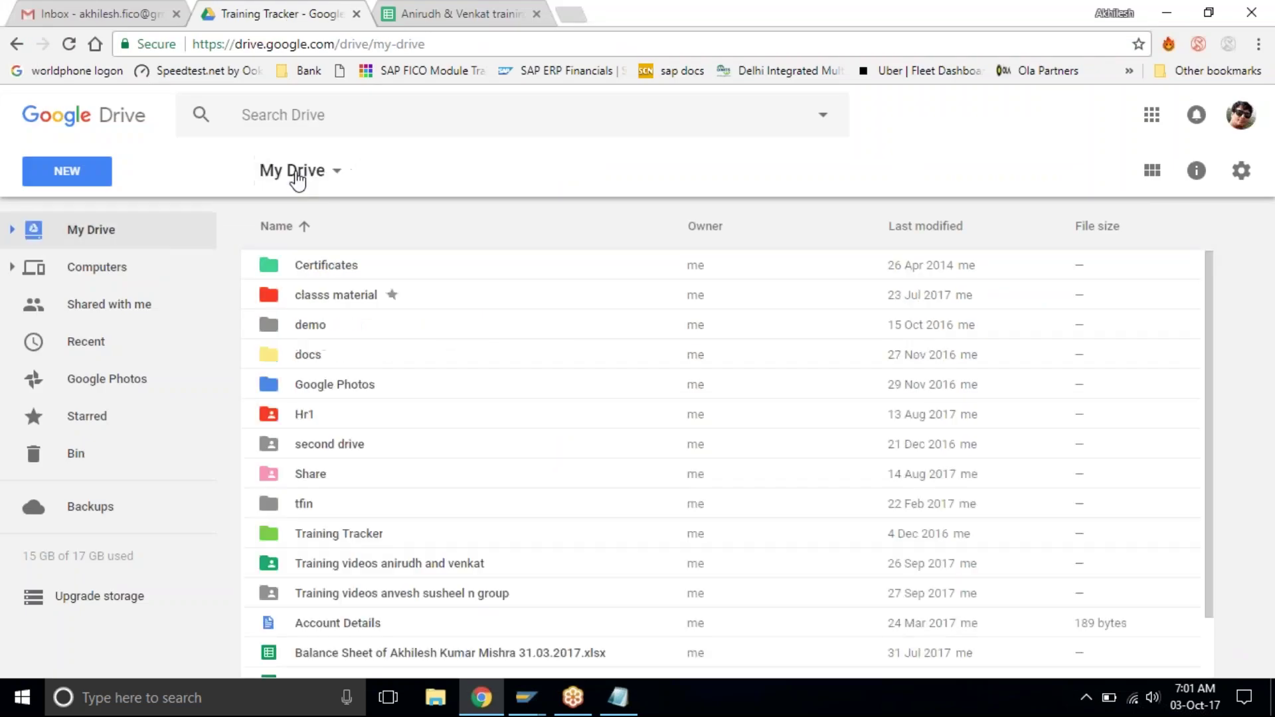
{"action": "double_click", "coordinate": [363, 303]}
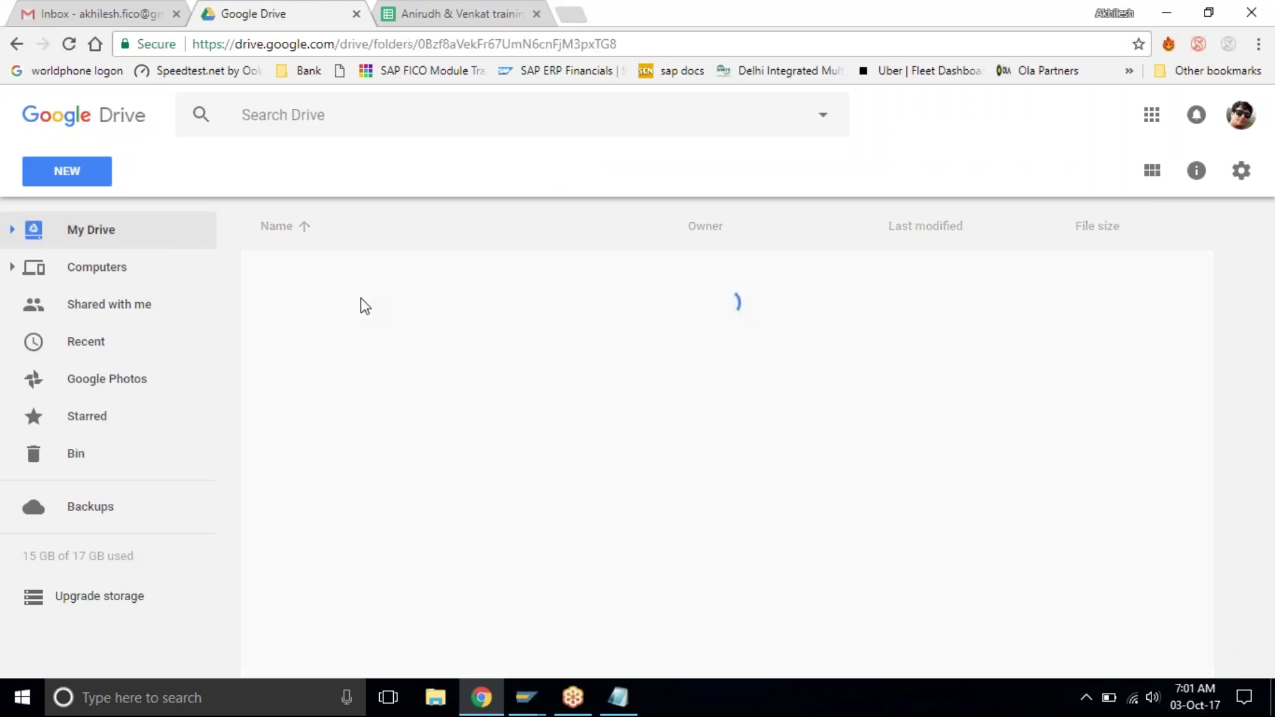
{"action": "double_click", "coordinate": [398, 447]}
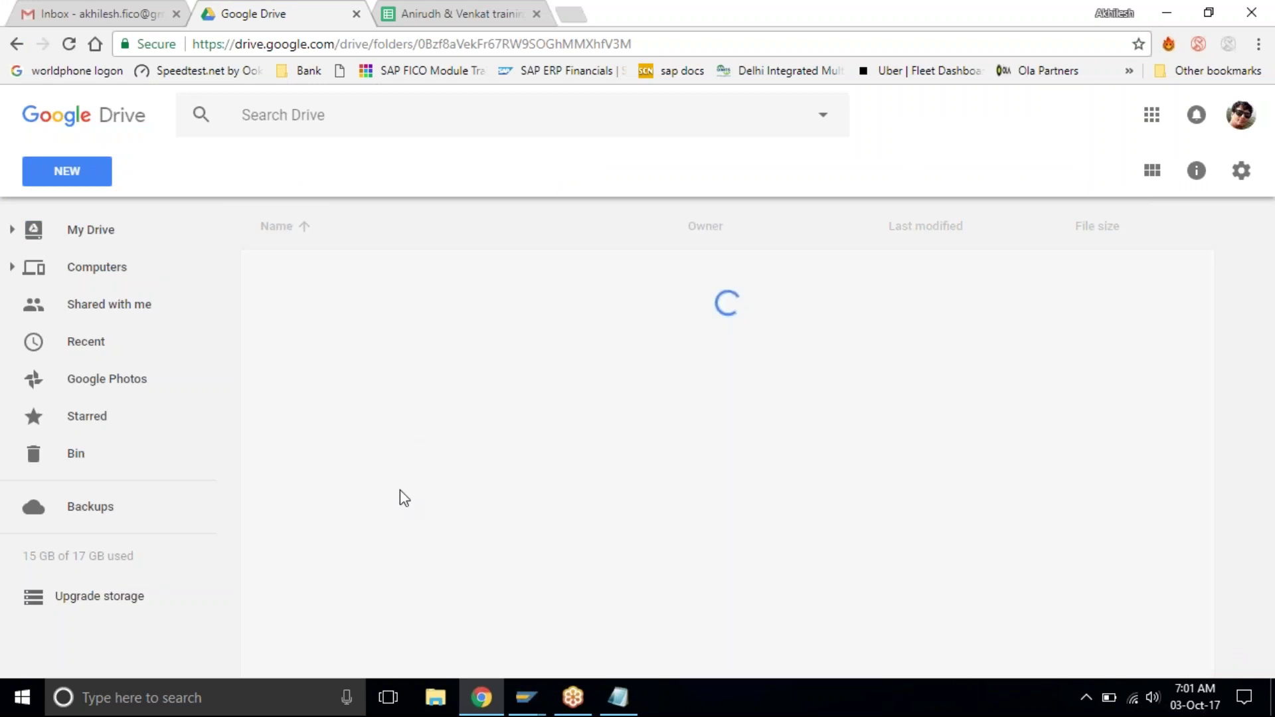
{"action": "scroll", "coordinate": [345, 545], "scroll_direction": "down", "scroll_amount": 3}
{"action": "double_click", "coordinate": [286, 581]}
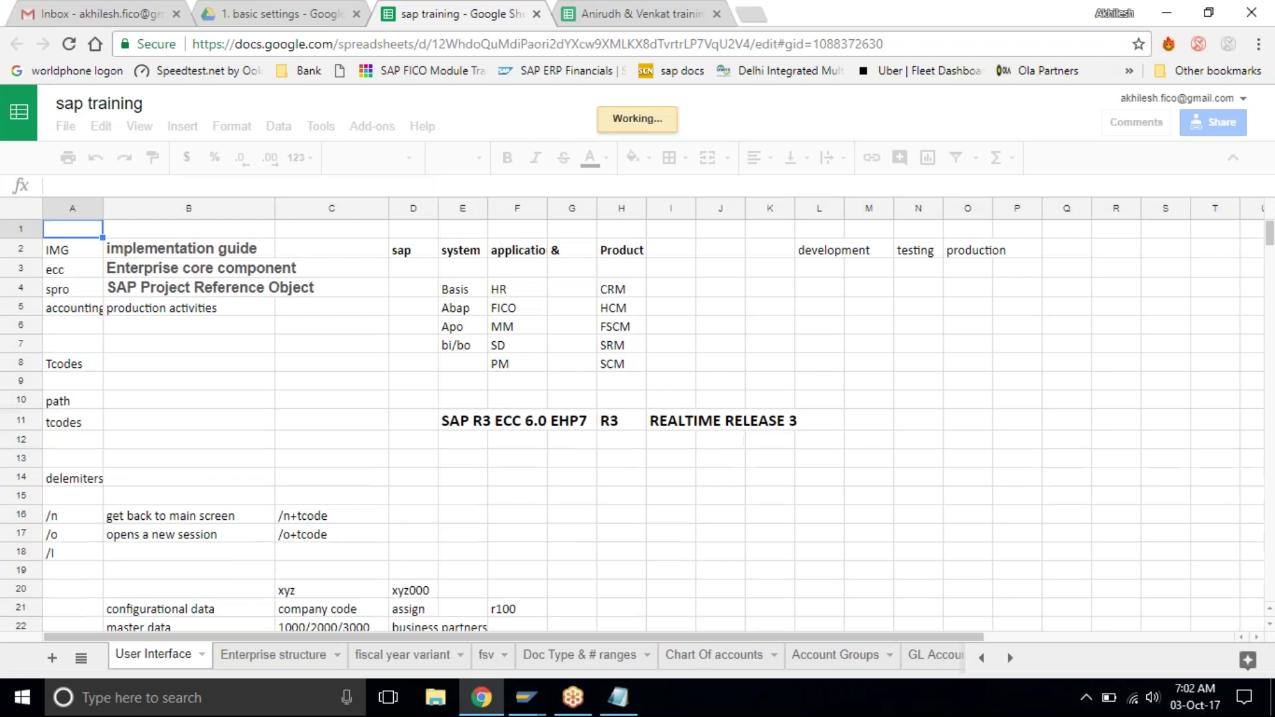
Open the "withholding tax" sheet of the sap training spreadsheet
{"action": "left_click", "coordinate": [1011, 661]}
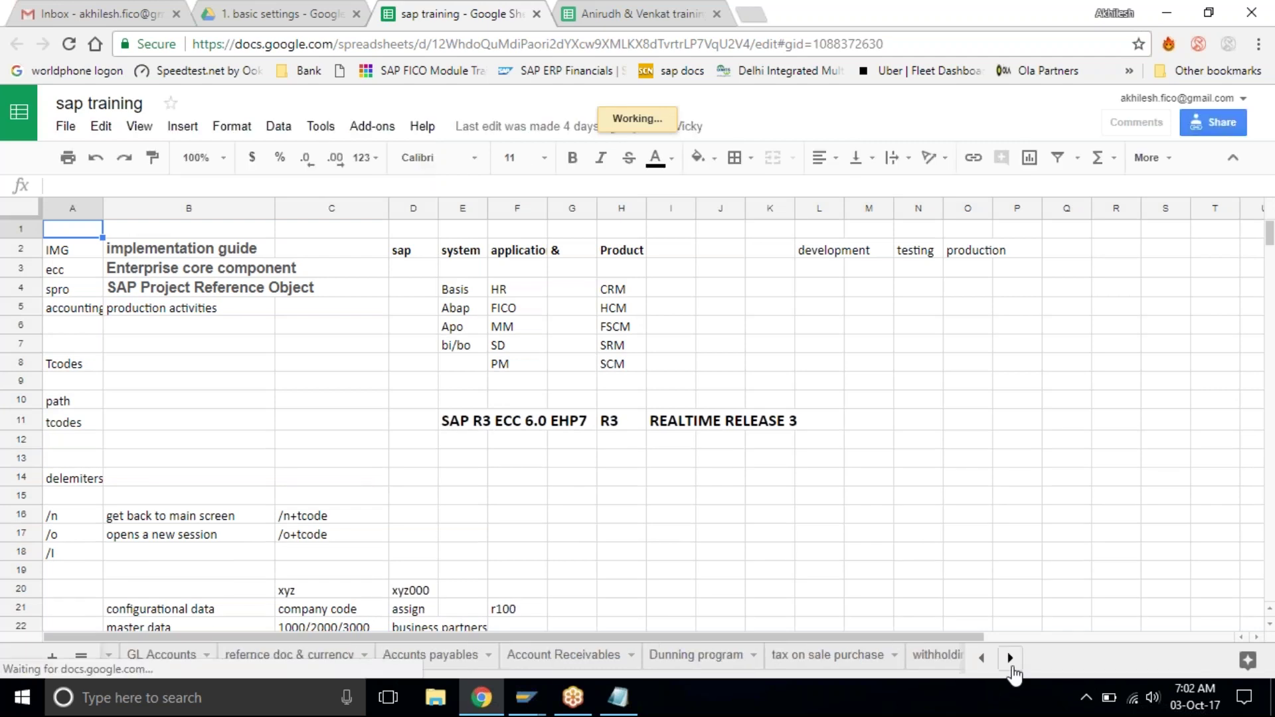
{"action": "left_click", "coordinate": [1011, 659]}
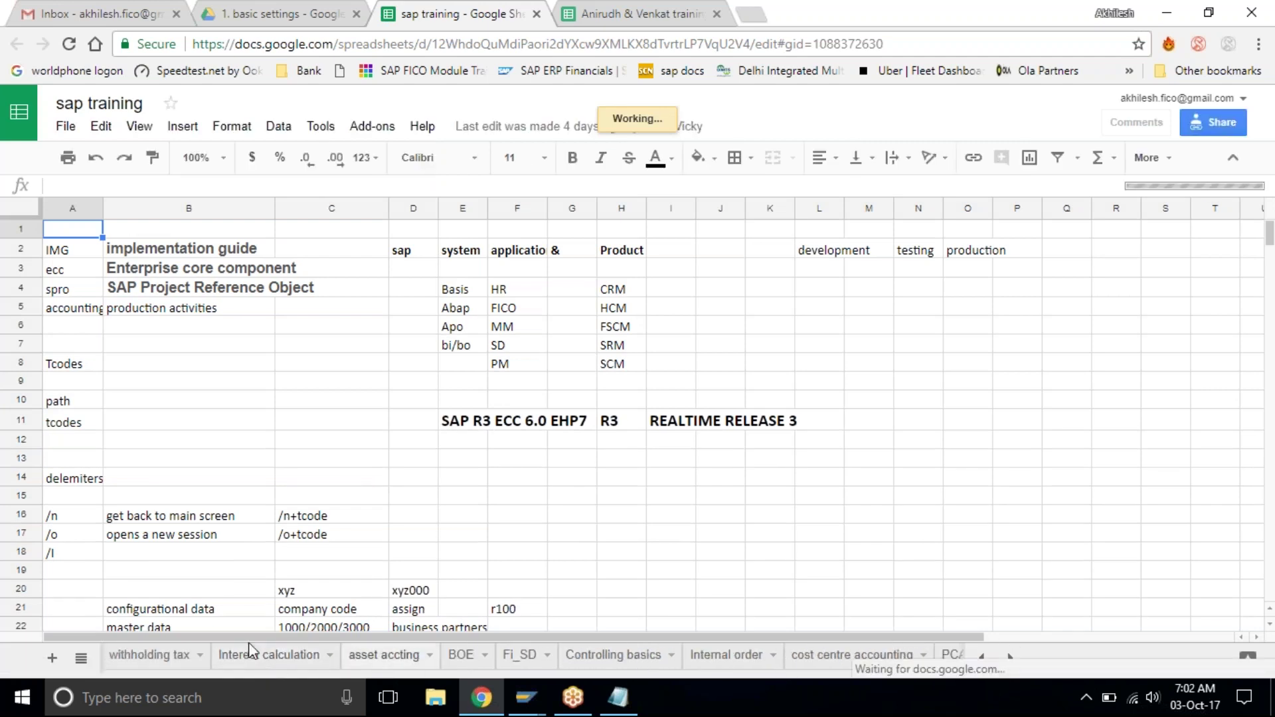
{"action": "left_click", "coordinate": [168, 659]}
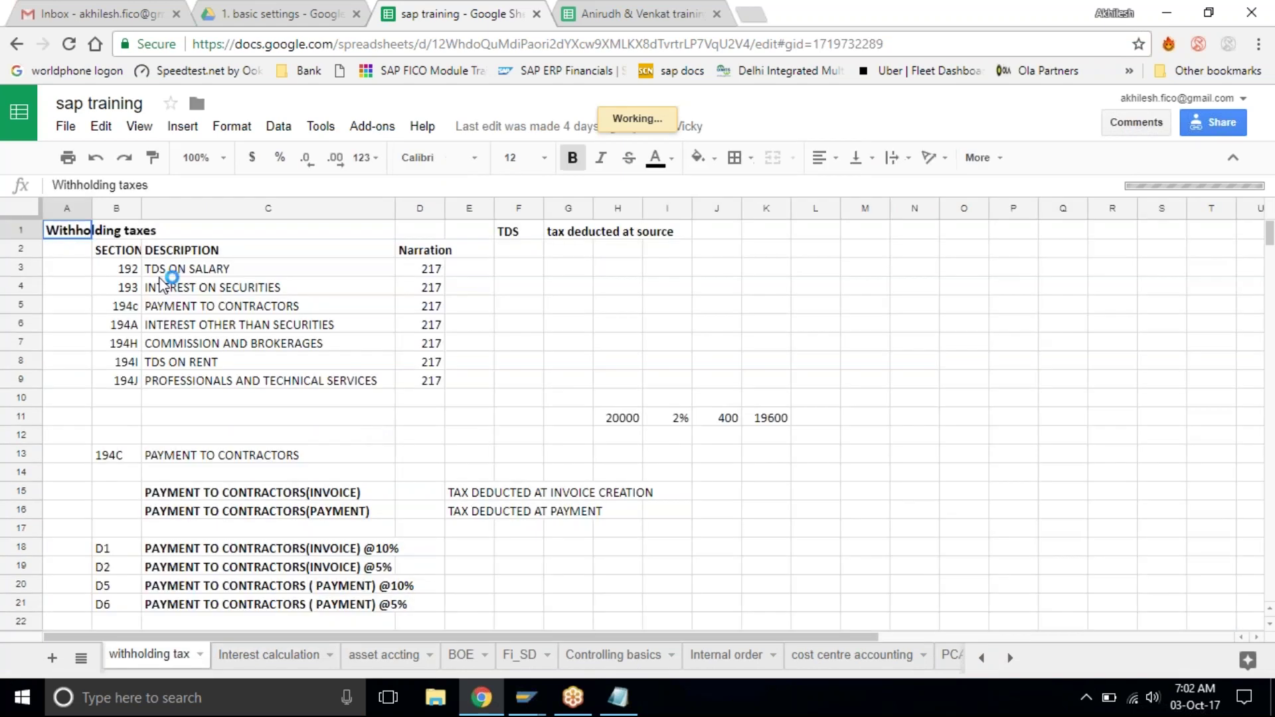
Make the withholding tax section entries in B3:E9 bold
{"action": "left_click", "coordinate": [370, 397]}
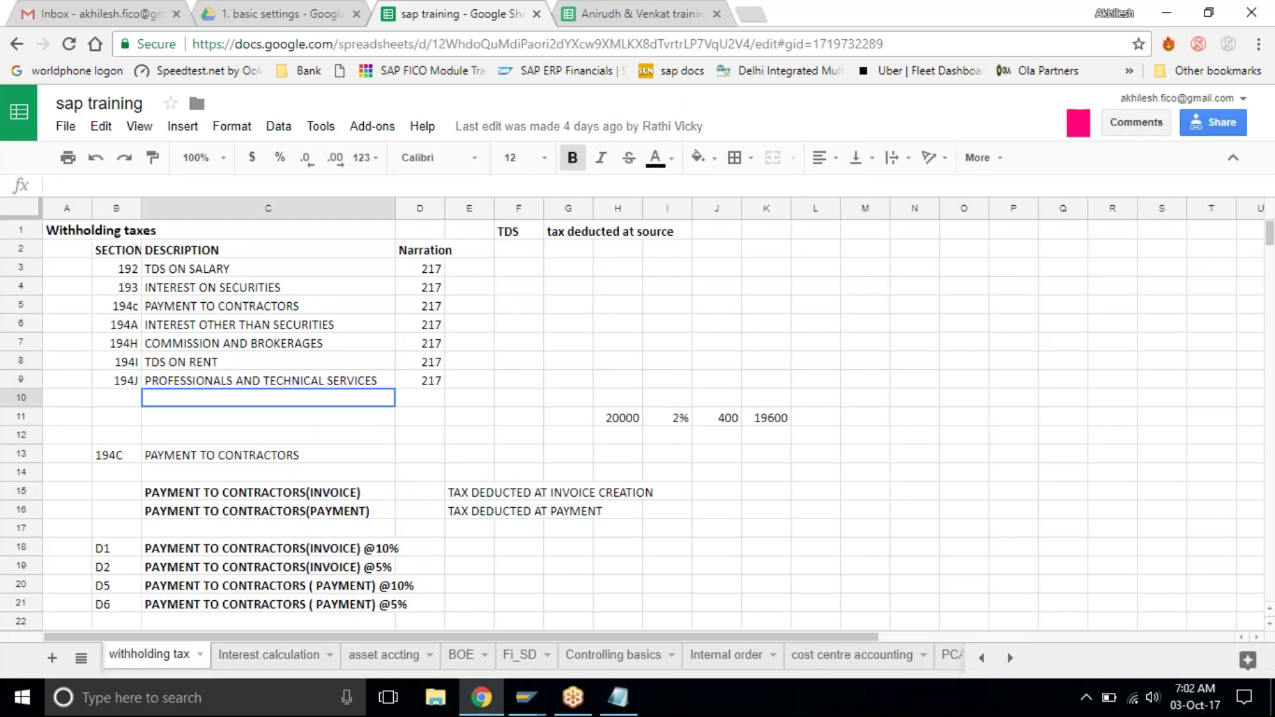
{"action": "left_click", "coordinate": [225, 328]}
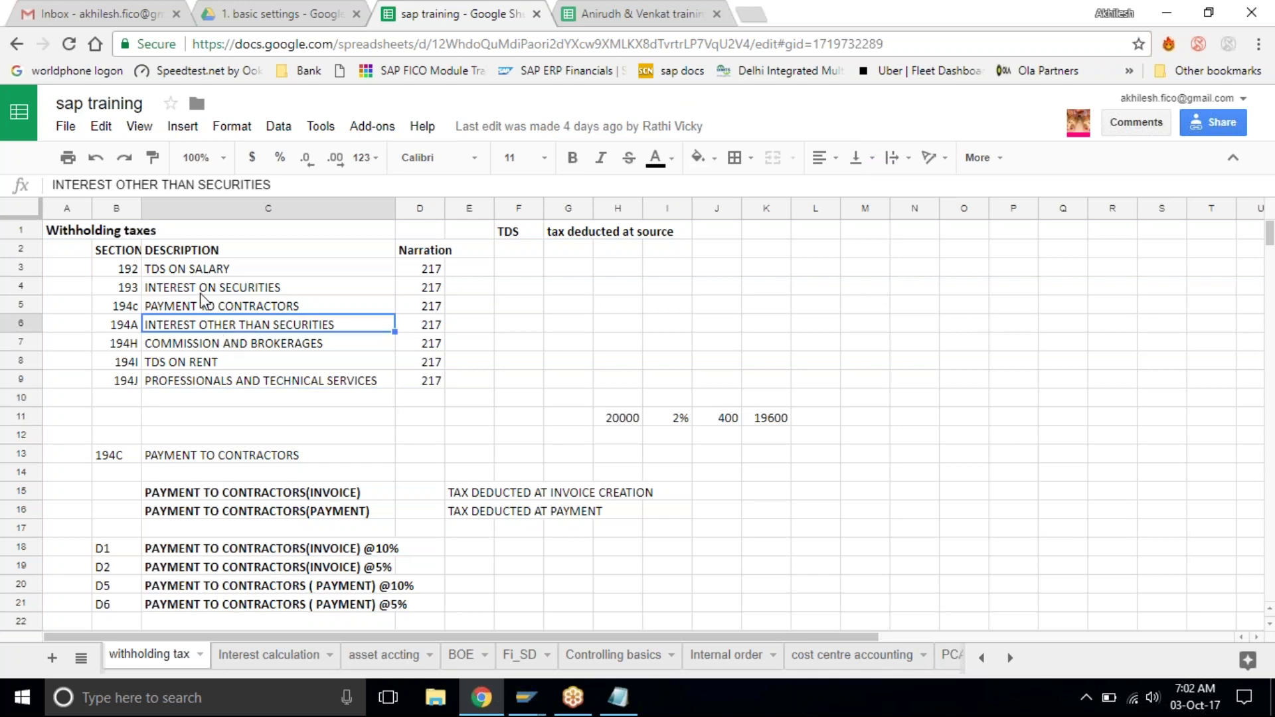
{"action": "left_click", "coordinate": [200, 293]}
{"action": "left_click", "coordinate": [115, 268]}
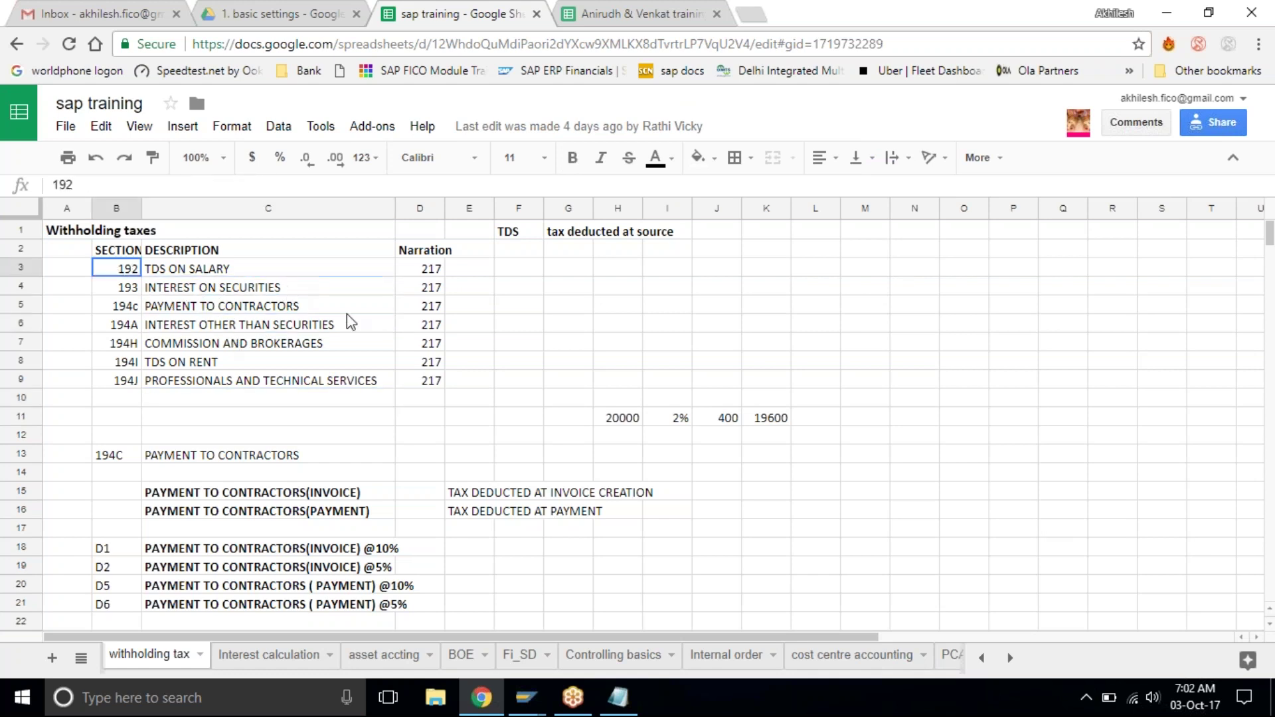
{"action": "left_click", "coordinate": [347, 319], "text": "shift"}
{"action": "left_click", "coordinate": [450, 385], "text": "shift"}
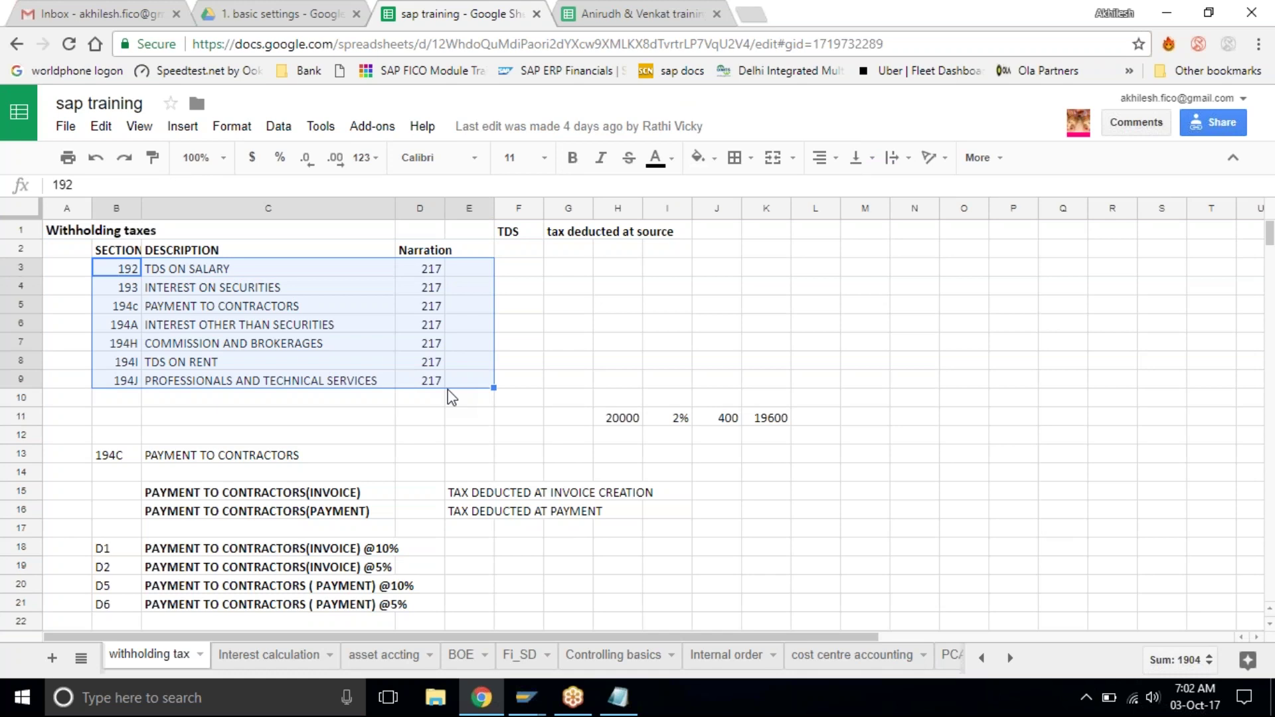
{"action": "key", "text": "ctrl+b"}
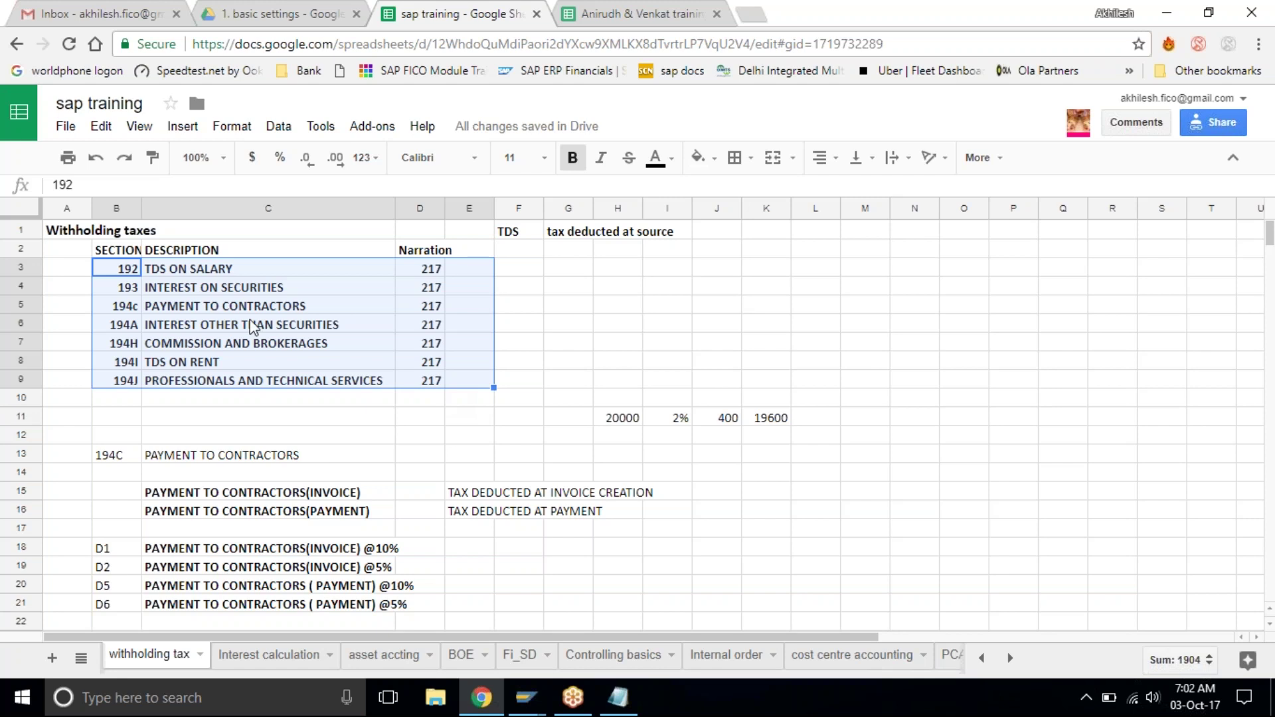
Examine the section entries from 192 to 194J, then the 194c PAYMENT TO CONTRACTORS row
{"action": "left_click", "coordinate": [111, 290]}
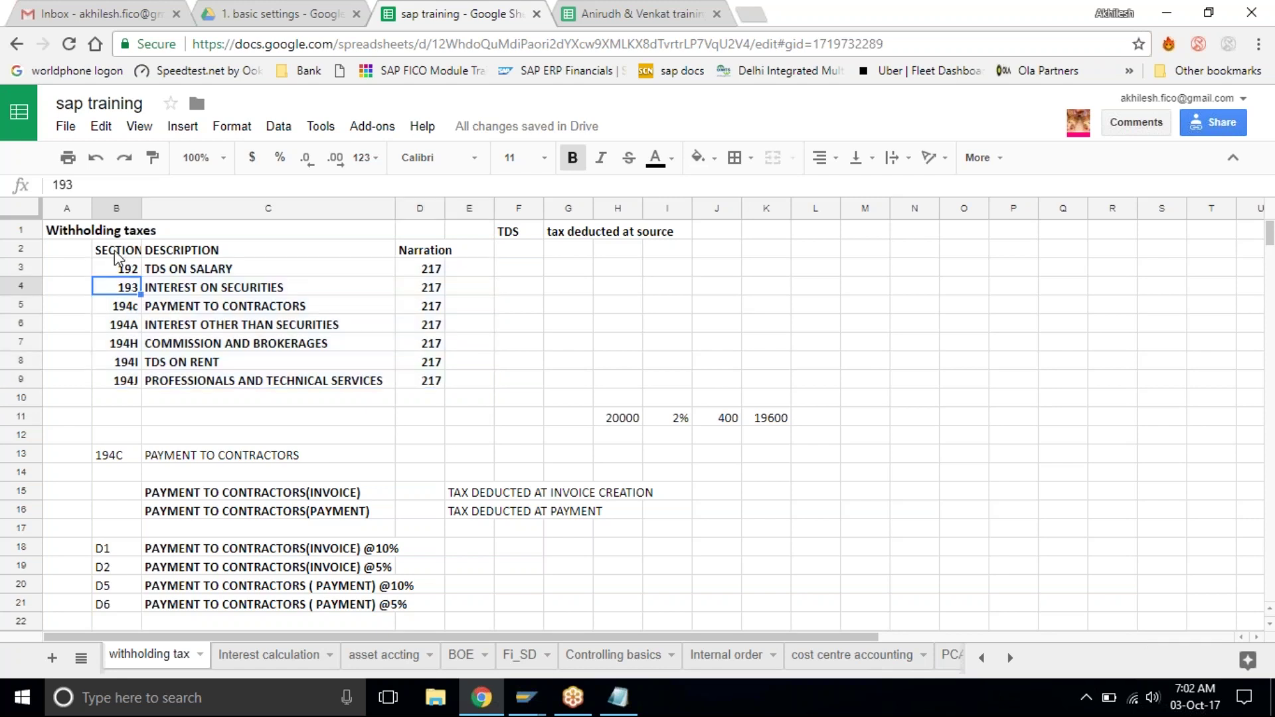
{"action": "left_click", "coordinate": [108, 256]}
{"action": "left_click", "coordinate": [117, 289]}
{"action": "left_click", "coordinate": [108, 271]}
{"action": "left_click_drag", "start_coordinate": [113, 271], "coordinate": [449, 390]}
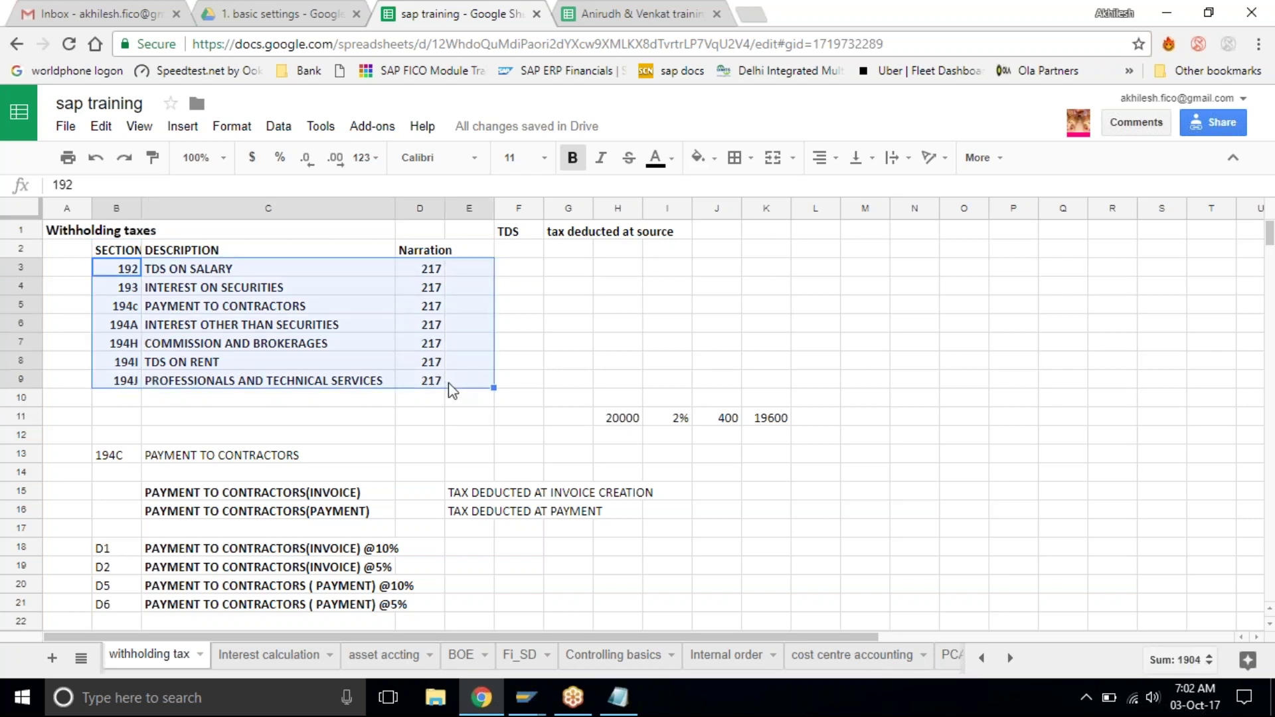
{"action": "left_click", "coordinate": [214, 308]}
{"action": "left_click_drag", "start_coordinate": [99, 308], "coordinate": [439, 317]}
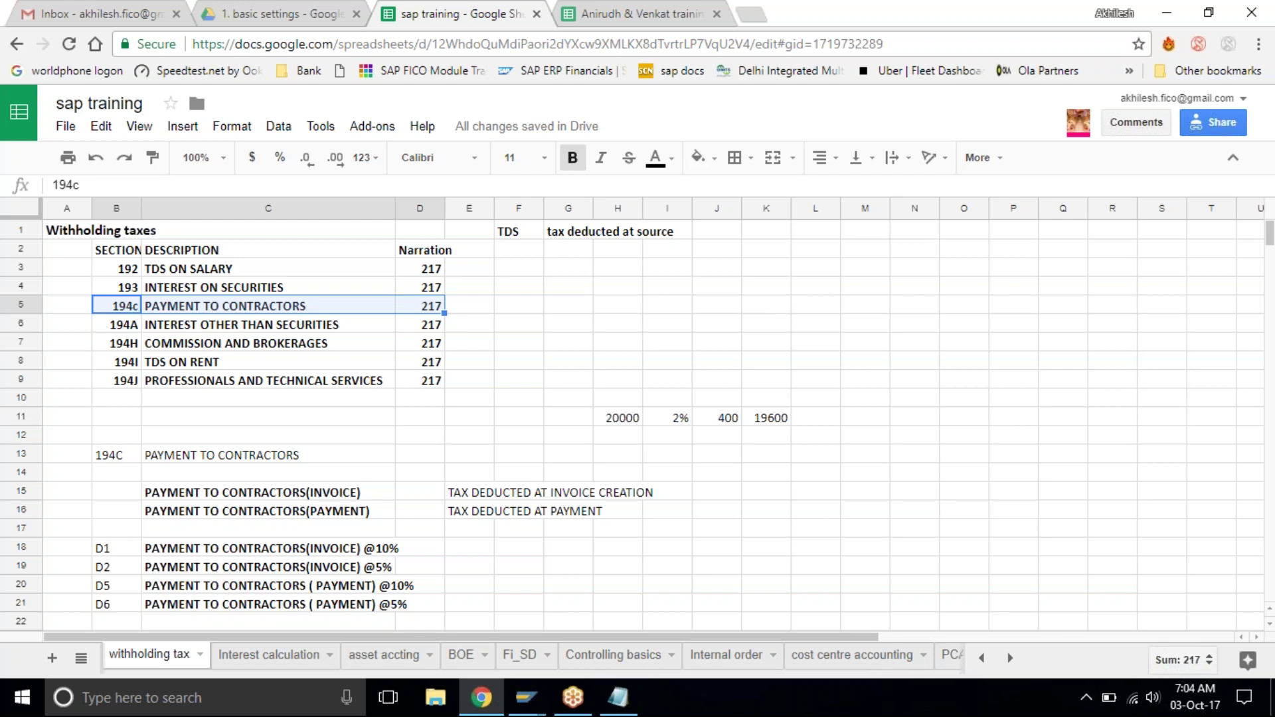
{"action": "key", "text": "Tab"}
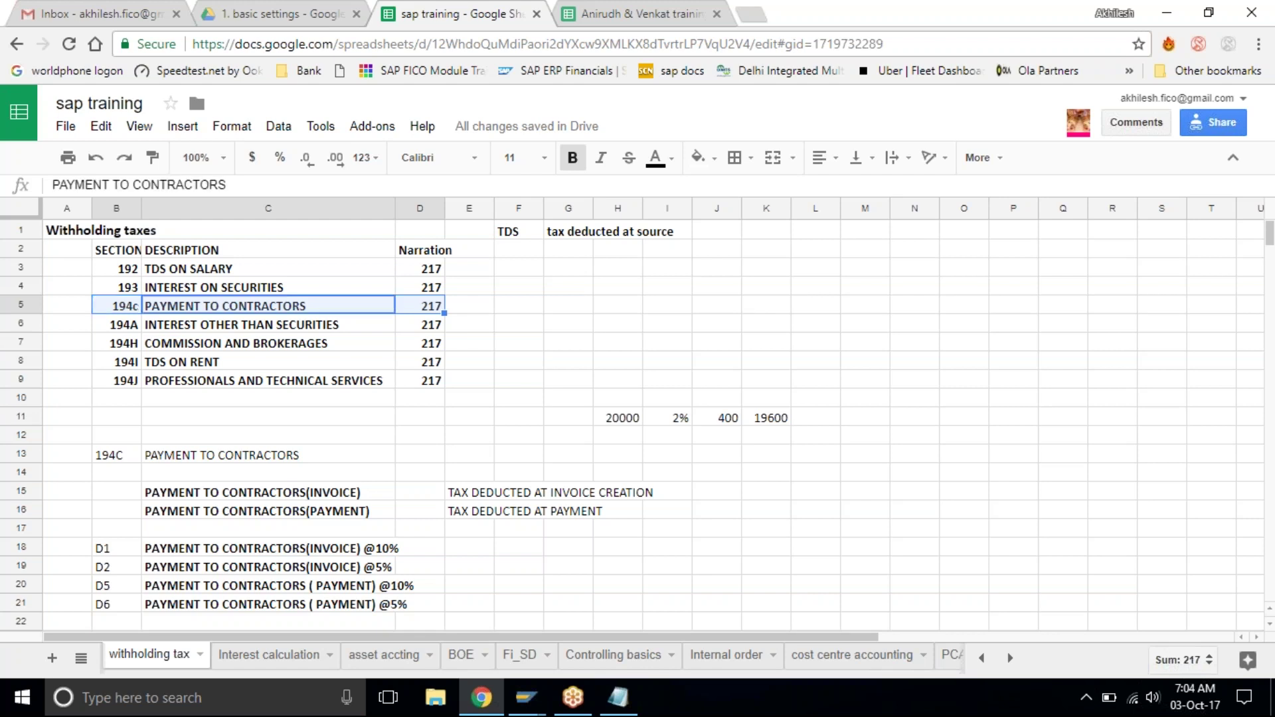
{"action": "type", "text": "1%"}
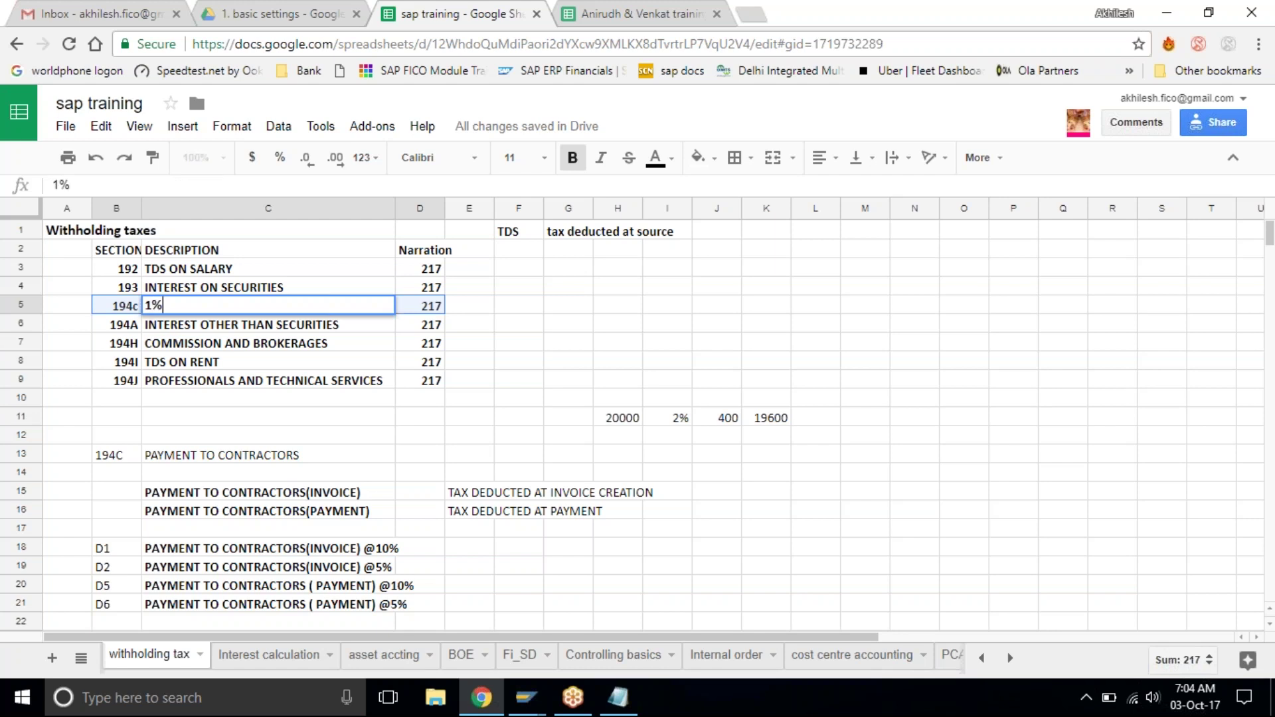
{"action": "key", "text": "BackSpace"}
{"action": "key", "text": "BackSpace"}
{"action": "key", "text": "Tab"}
{"action": "key", "text": "Tab"}
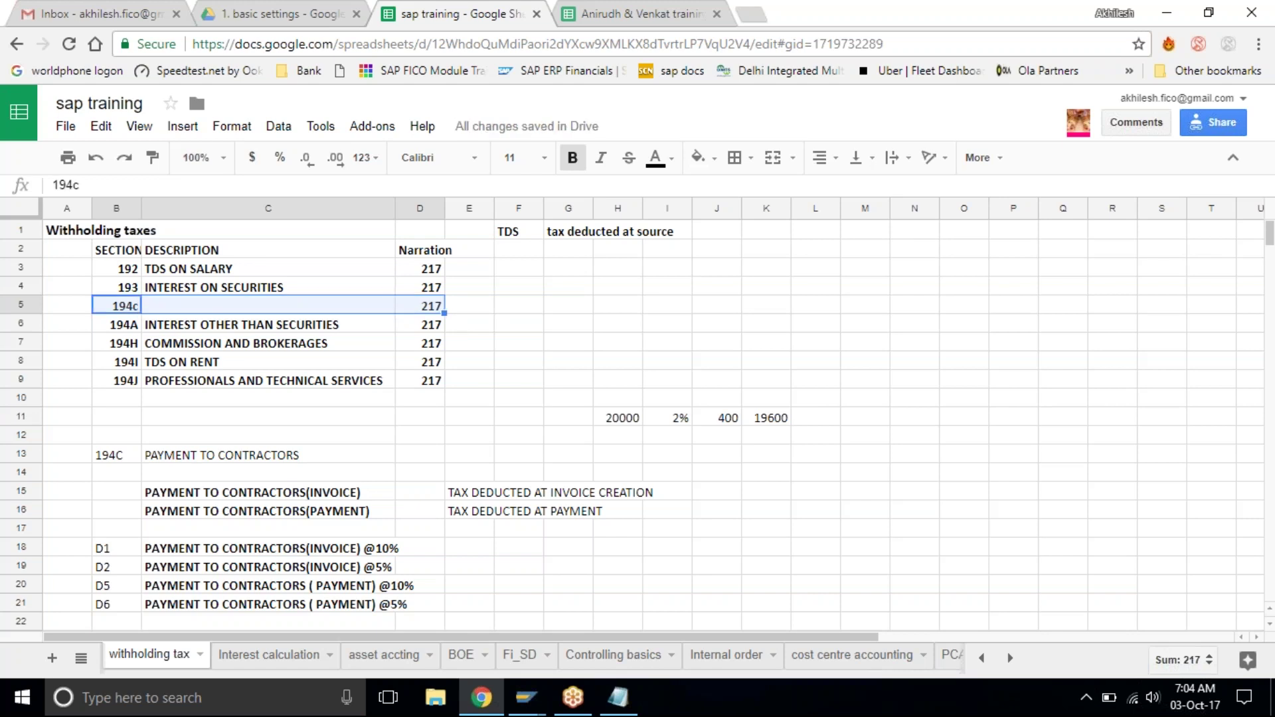
{"action": "left_click", "coordinate": [532, 313]}
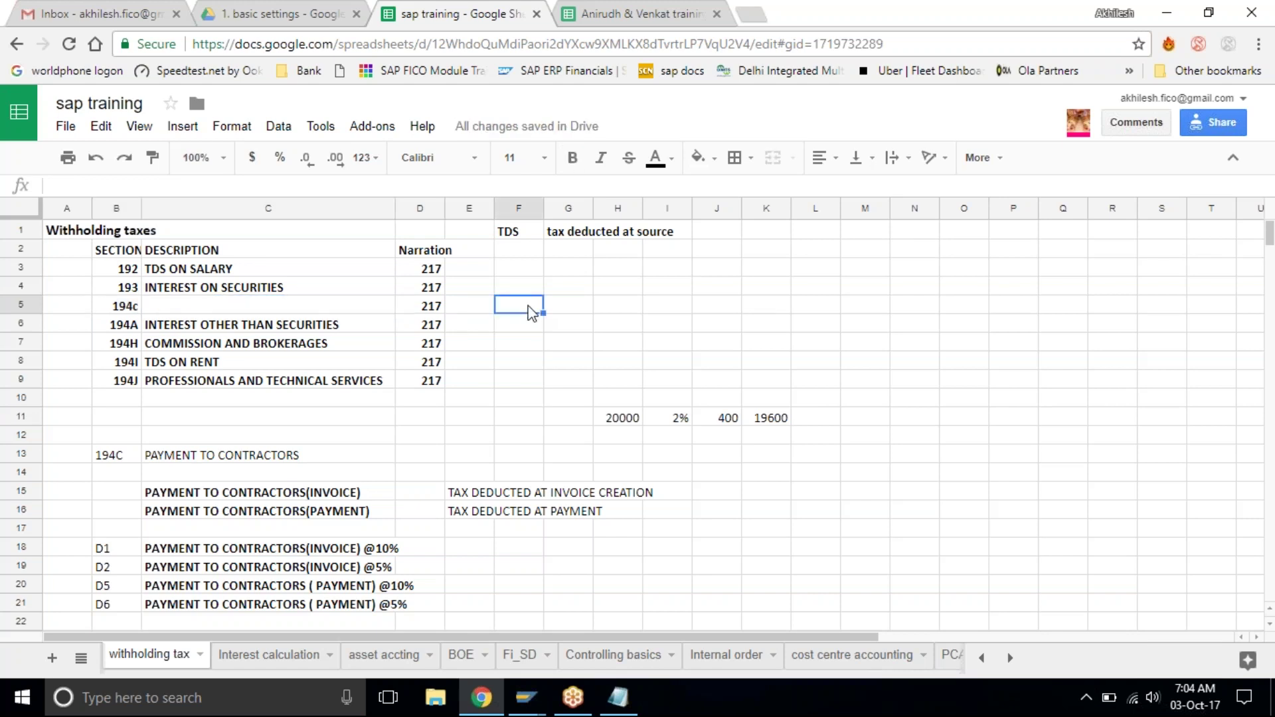
{"action": "key", "text": "ctrl+z"}
{"action": "key", "text": "ctrl+z"}
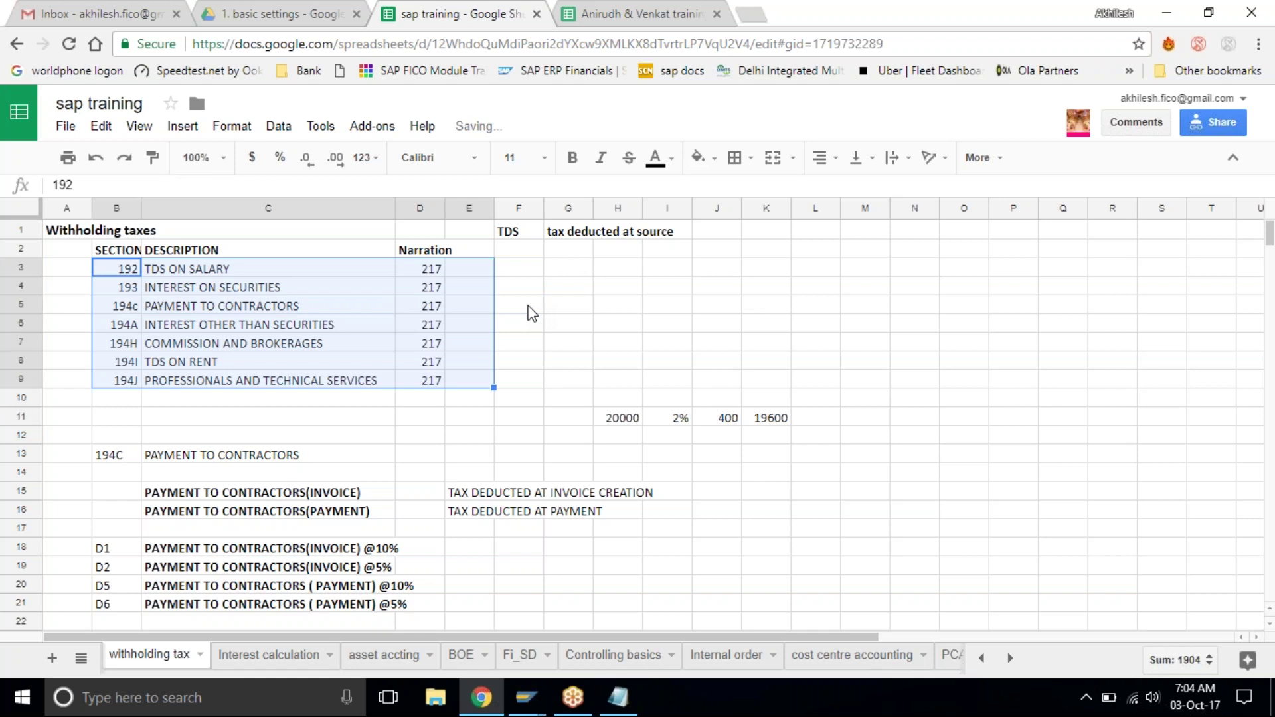
{"action": "key", "text": "ctrl+y"}
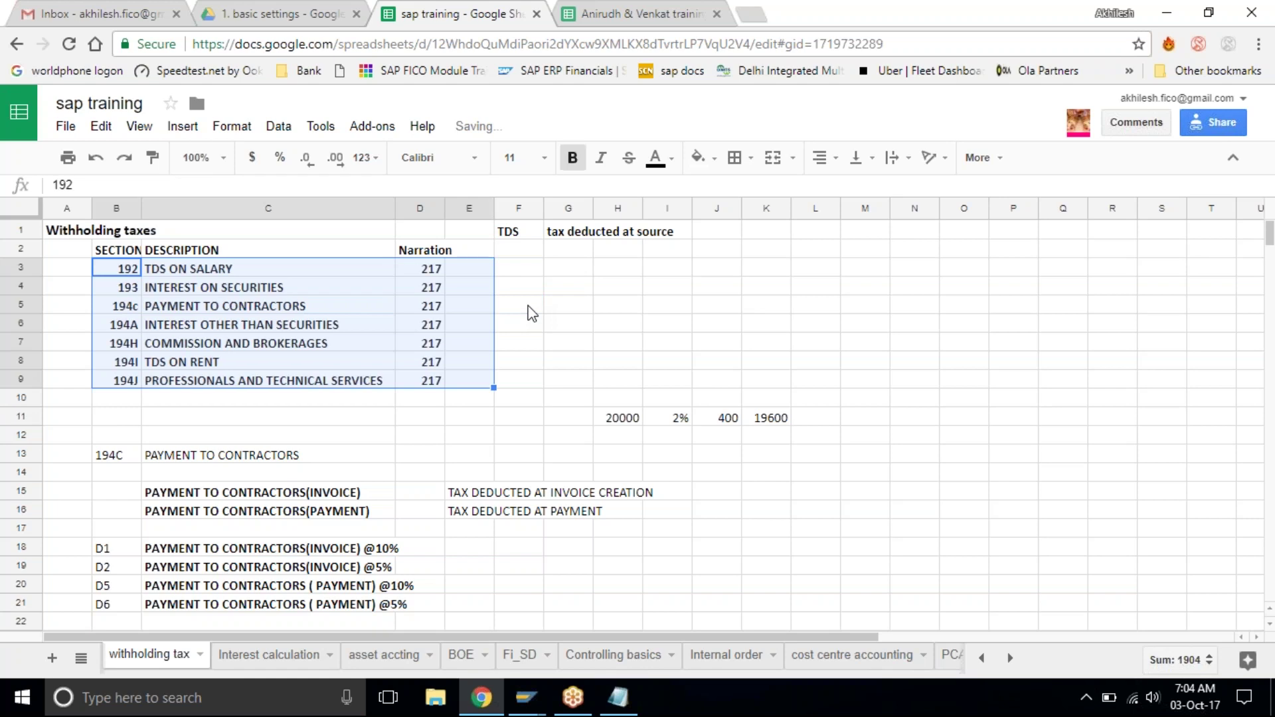
Enter the rates 1% in F5 and 2% in G5 beside the 194c PAYMENT TO CONTRACTORS row
{"action": "left_click", "coordinate": [532, 313]}
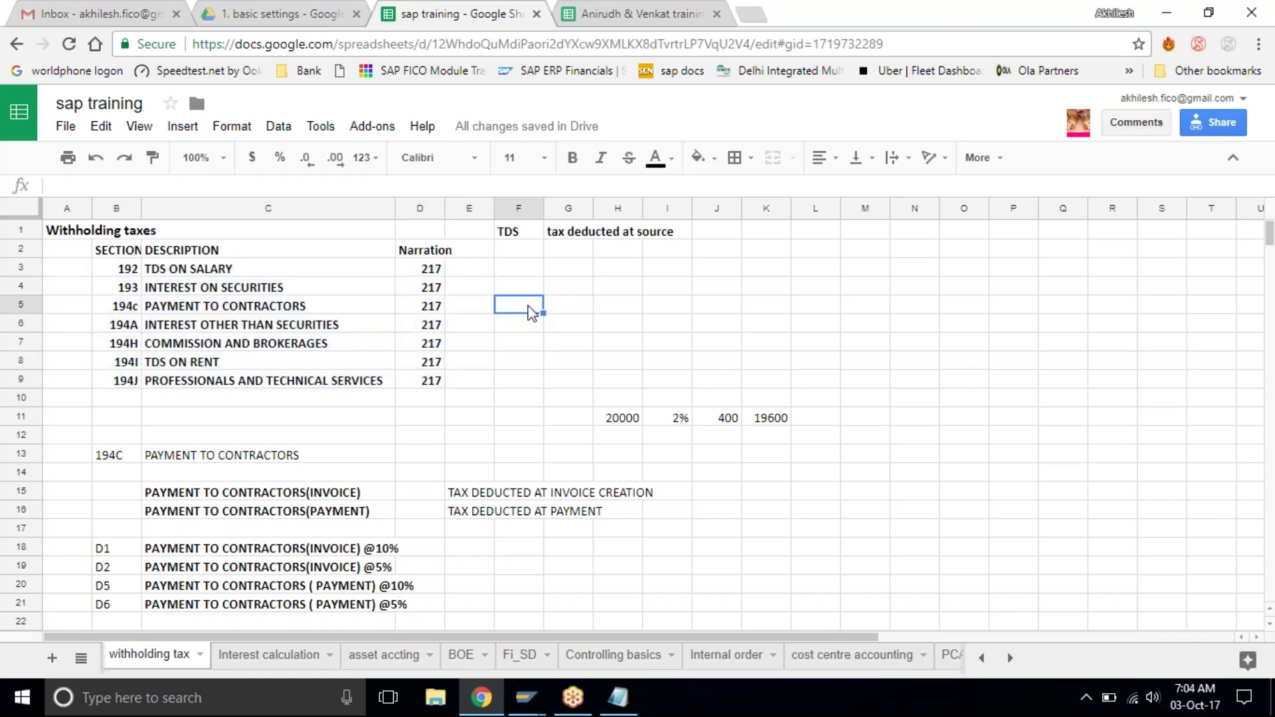
{"action": "type", "text": "1%"}
{"action": "key", "text": "Tab"}
{"action": "type", "text": "2"}
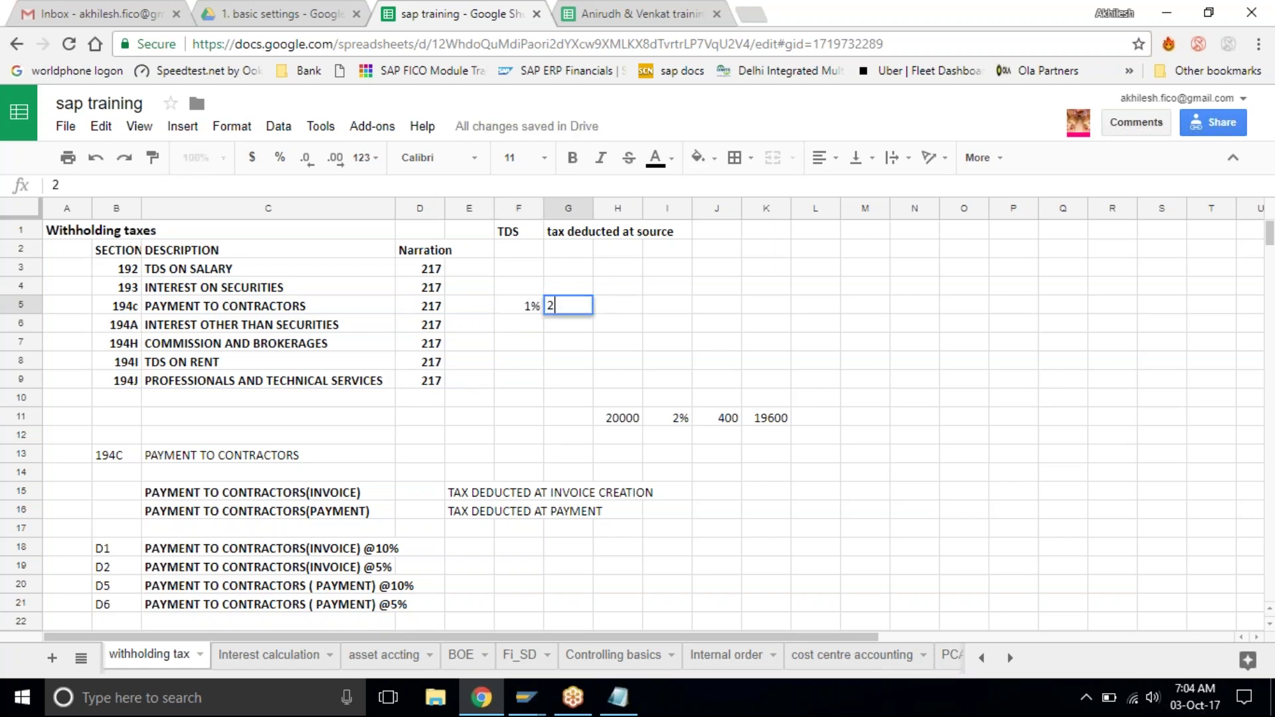
{"action": "type", "text": "%"}
{"action": "key", "text": "Up"}
{"action": "left_click", "coordinate": [530, 291]}
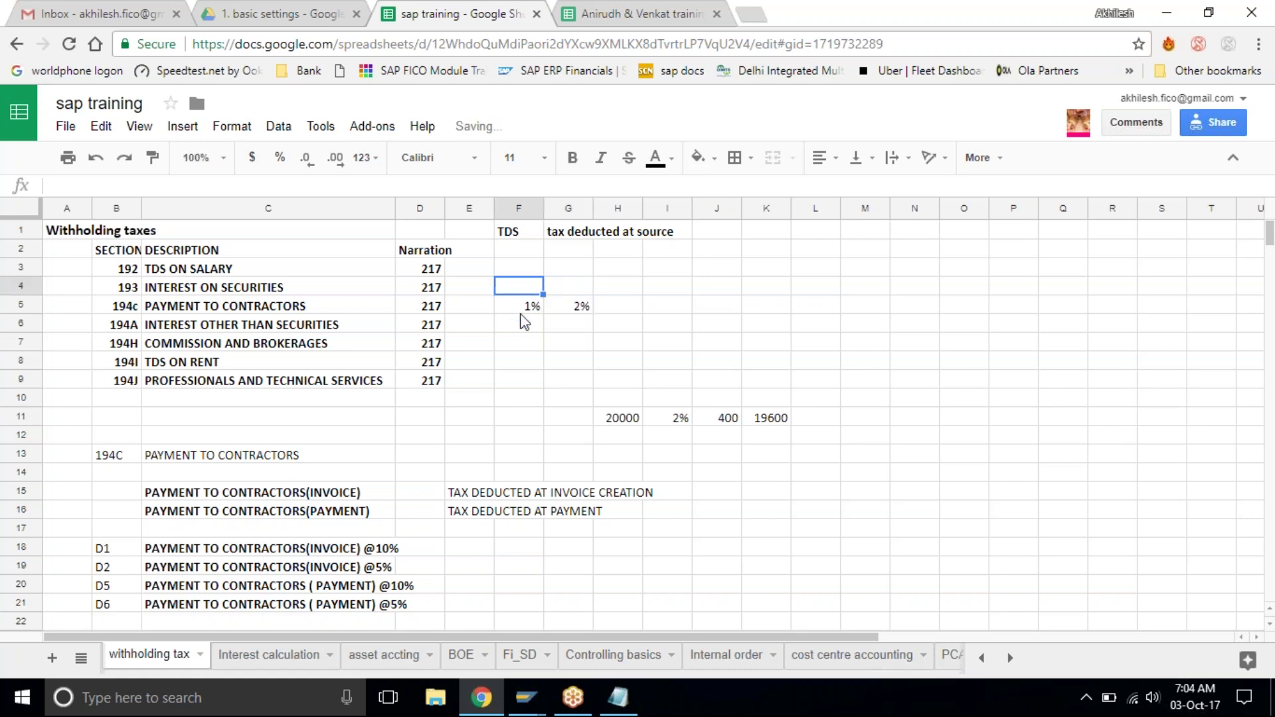
Examine the two TDS rates entered for payment to contractors in F5 and G5
{"action": "left_click", "coordinate": [508, 309]}
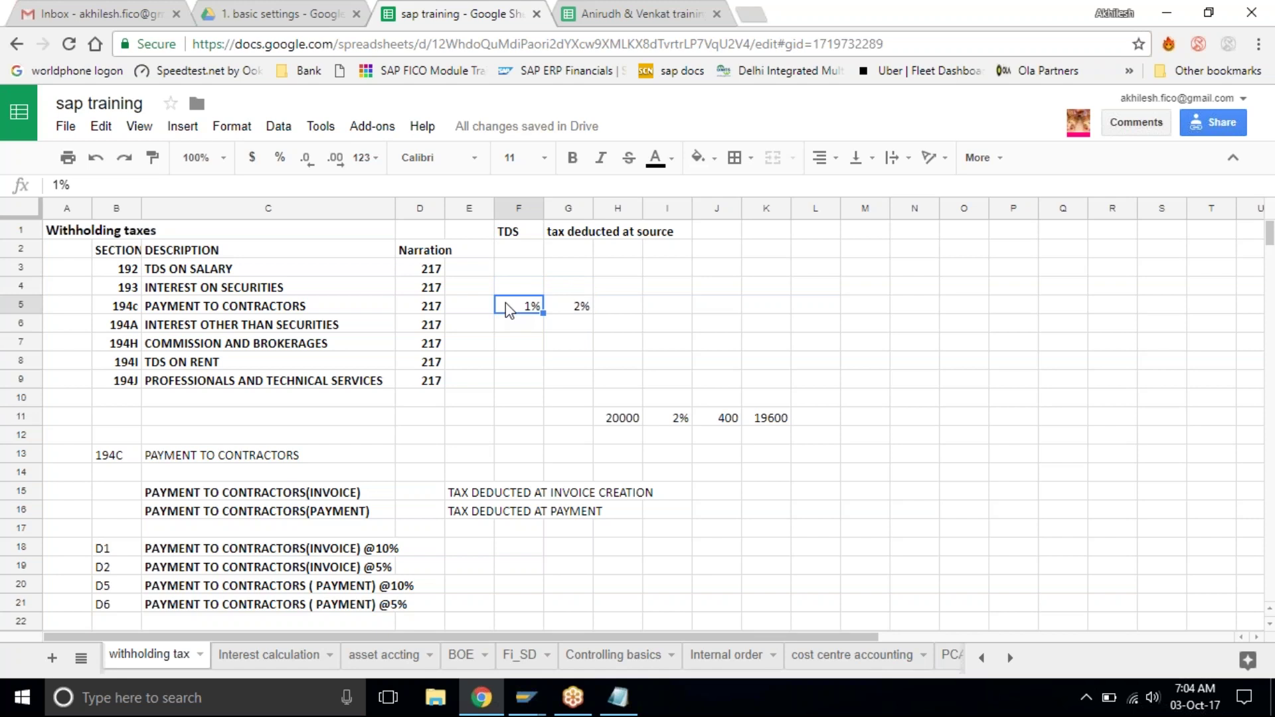
{"action": "key", "text": "Right"}
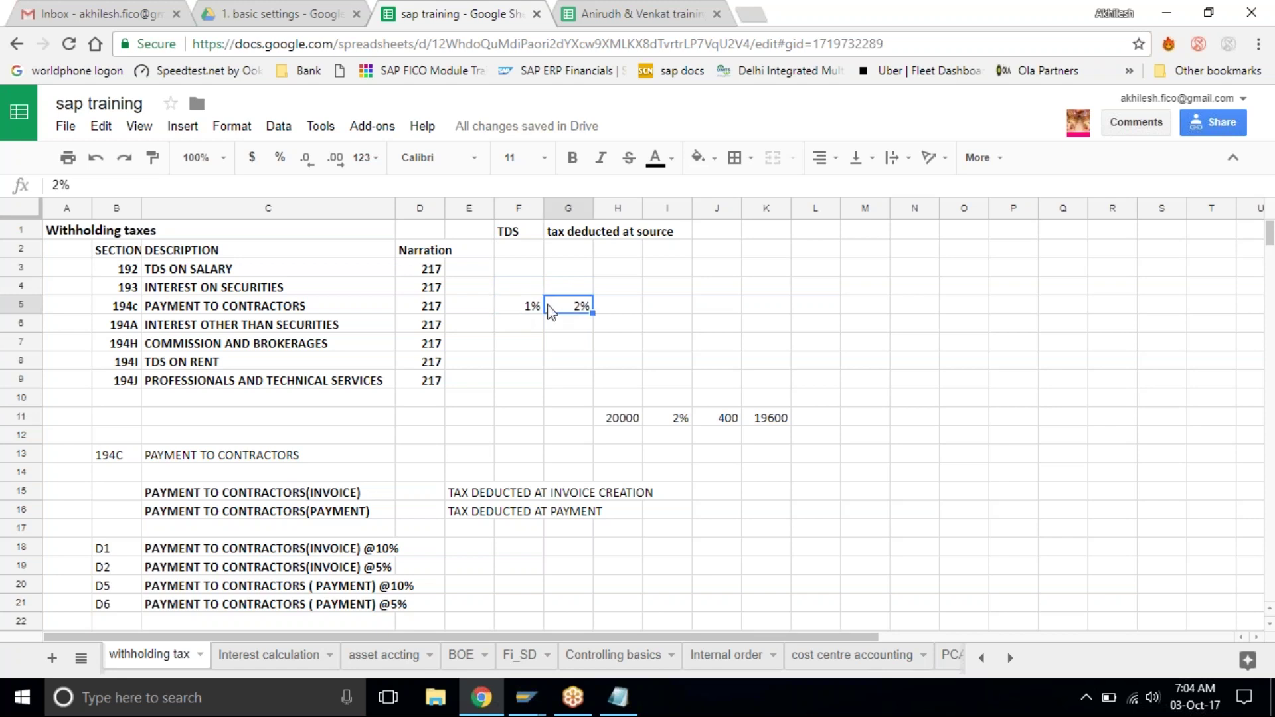
{"action": "left_click_drag", "start_coordinate": [506, 309], "coordinate": [594, 308]}
{"action": "left_click", "coordinate": [589, 313]}
{"action": "left_click", "coordinate": [528, 291]}
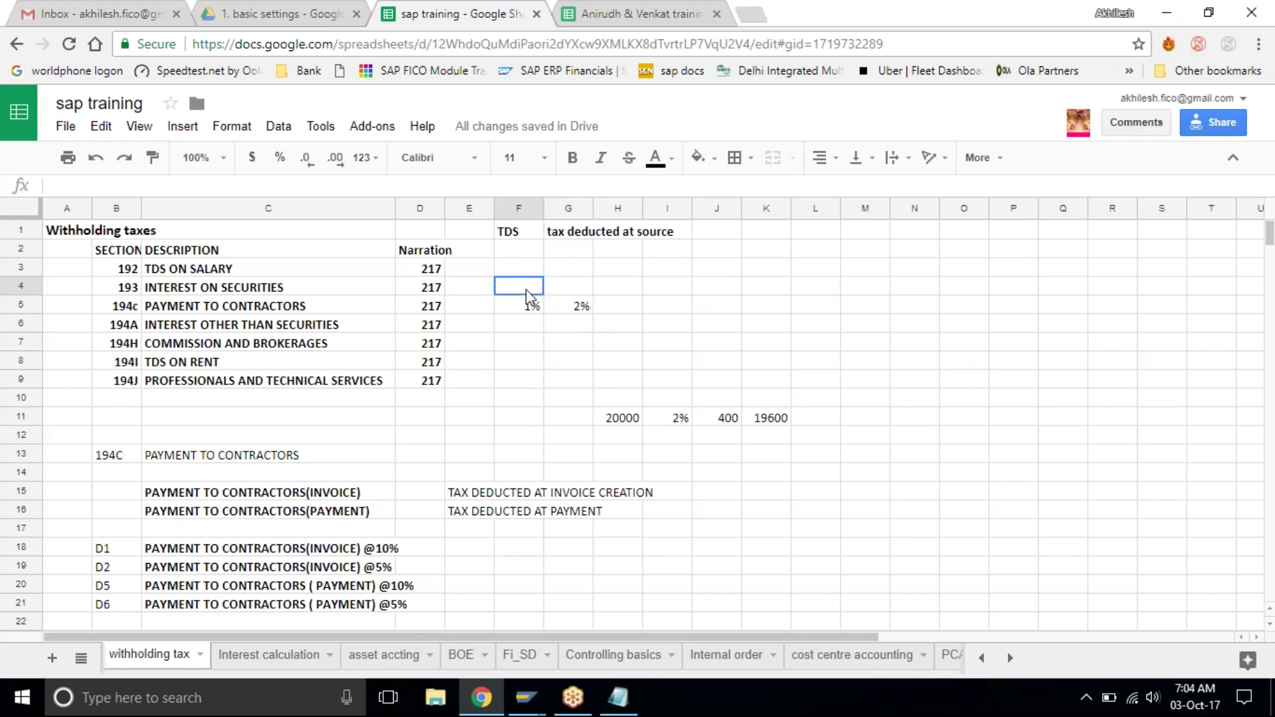
{"action": "left_click", "coordinate": [578, 293]}
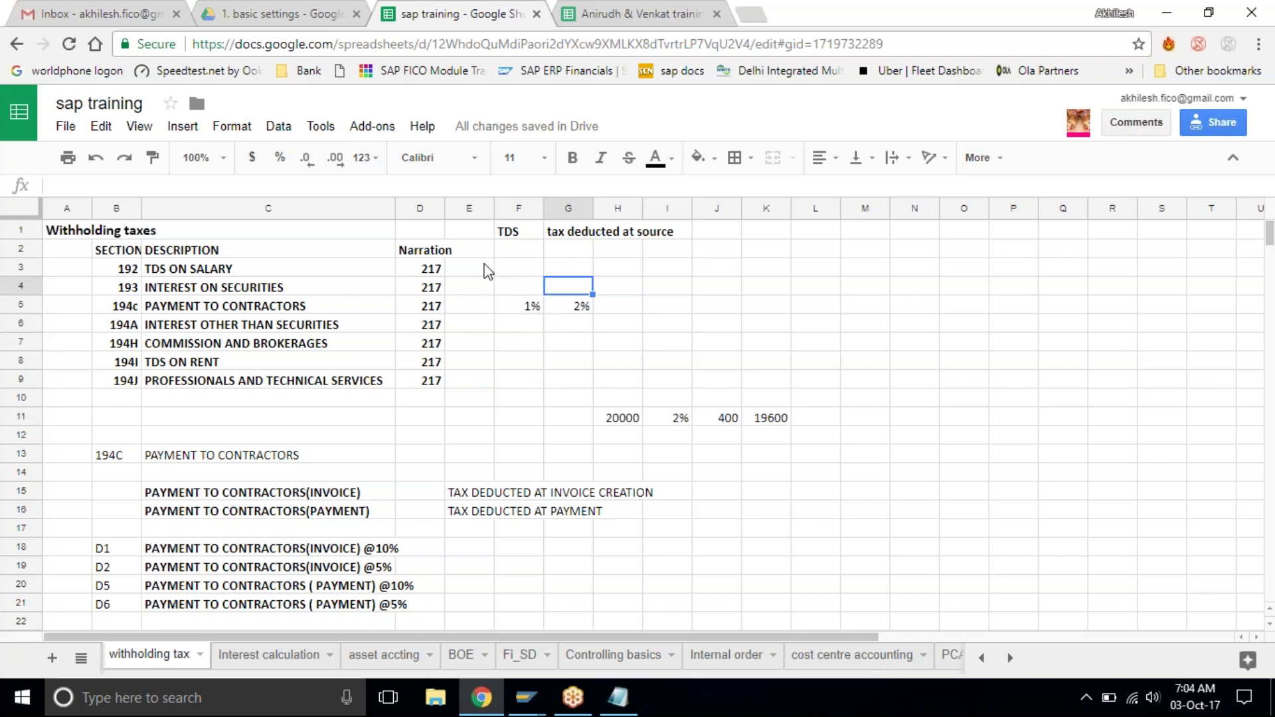
{"action": "left_click", "coordinate": [522, 291]}
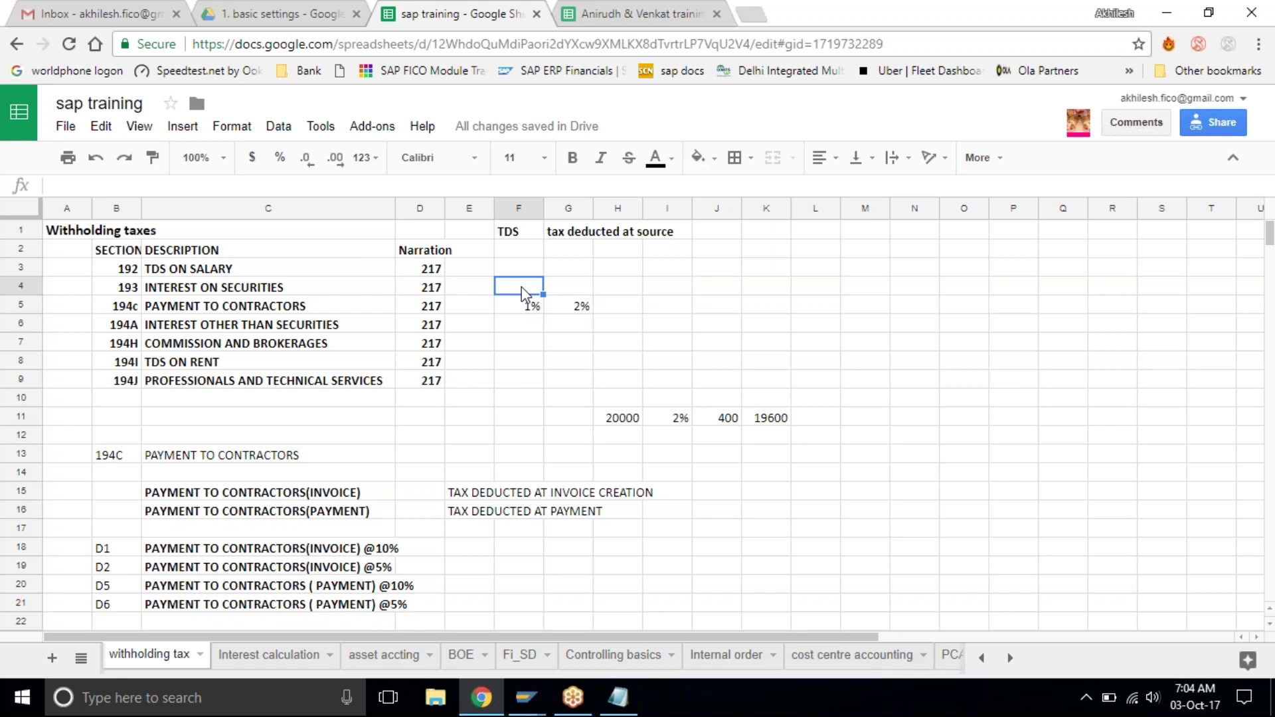
{"action": "left_click", "coordinate": [526, 304]}
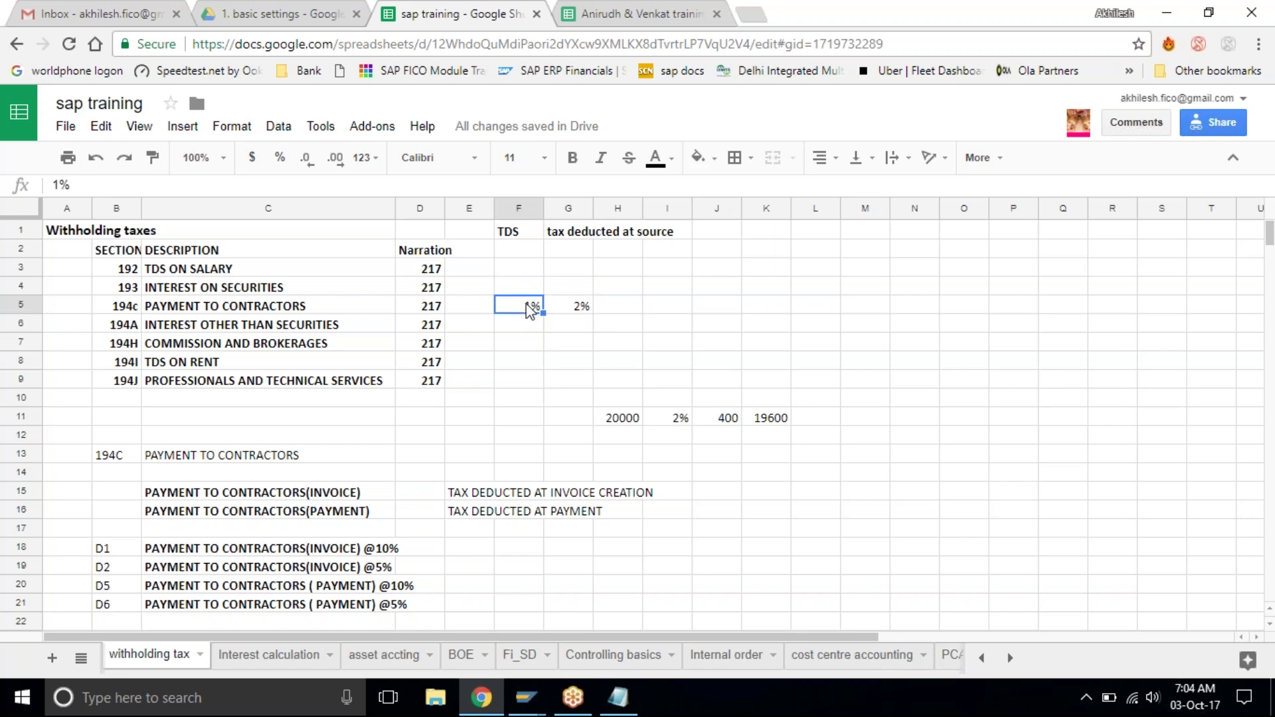
{"action": "left_click", "coordinate": [577, 309]}
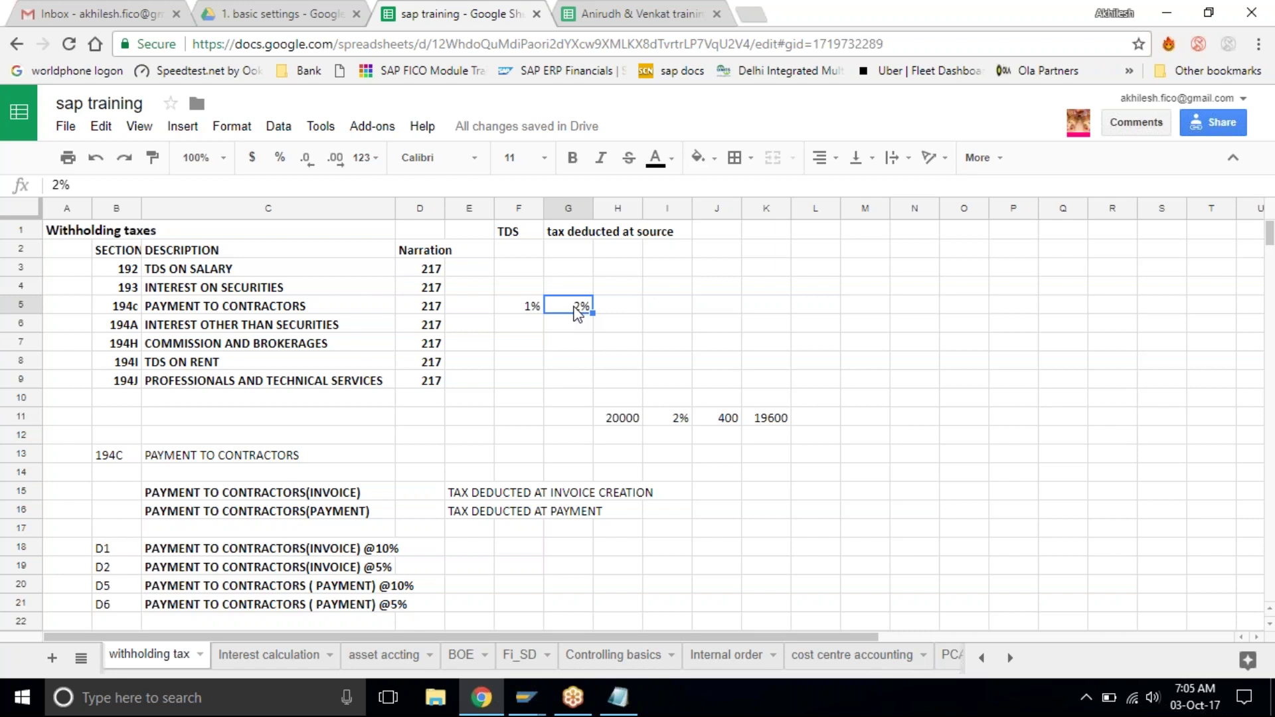
{"action": "left_click", "coordinate": [510, 312]}
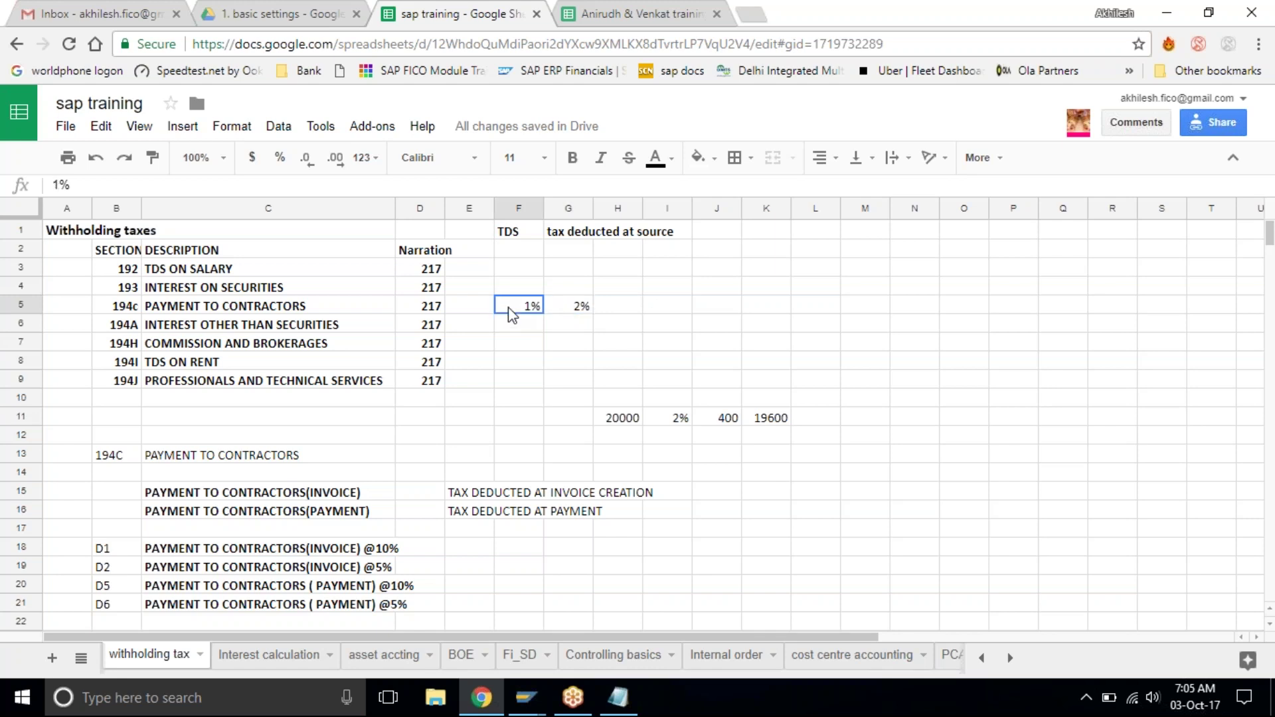
{"action": "left_click", "coordinate": [585, 310]}
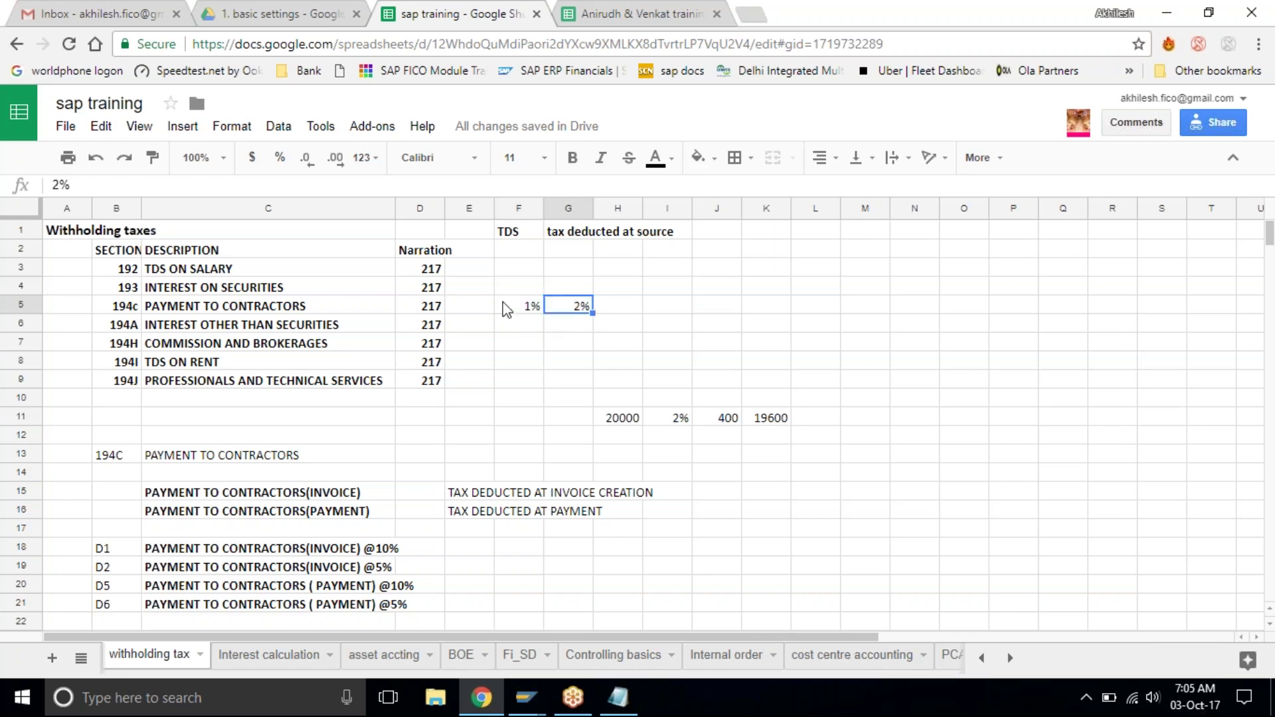
{"action": "left_click", "coordinate": [535, 311]}
{"action": "left_click_drag", "start_coordinate": [536, 311], "coordinate": [594, 309]}
{"action": "left_click", "coordinate": [589, 309]}
{"action": "left_click_drag", "start_coordinate": [511, 311], "coordinate": [578, 312]}
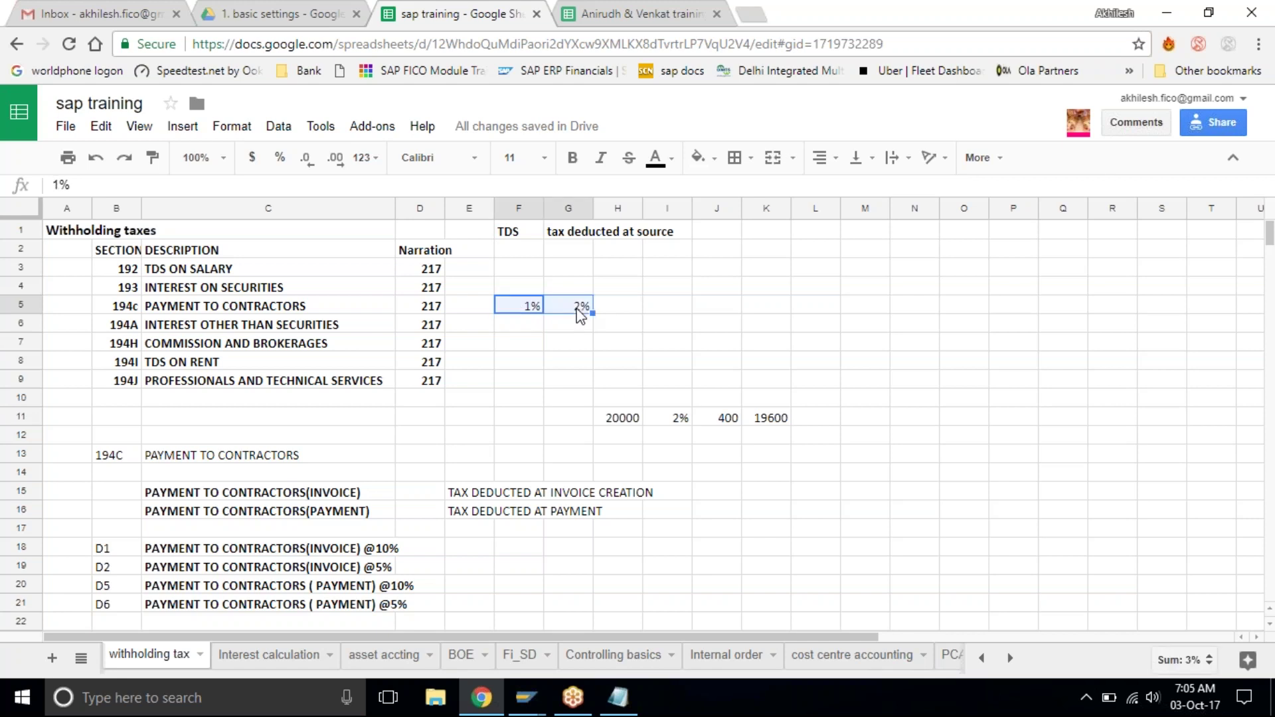
{"action": "left_click", "coordinate": [582, 315]}
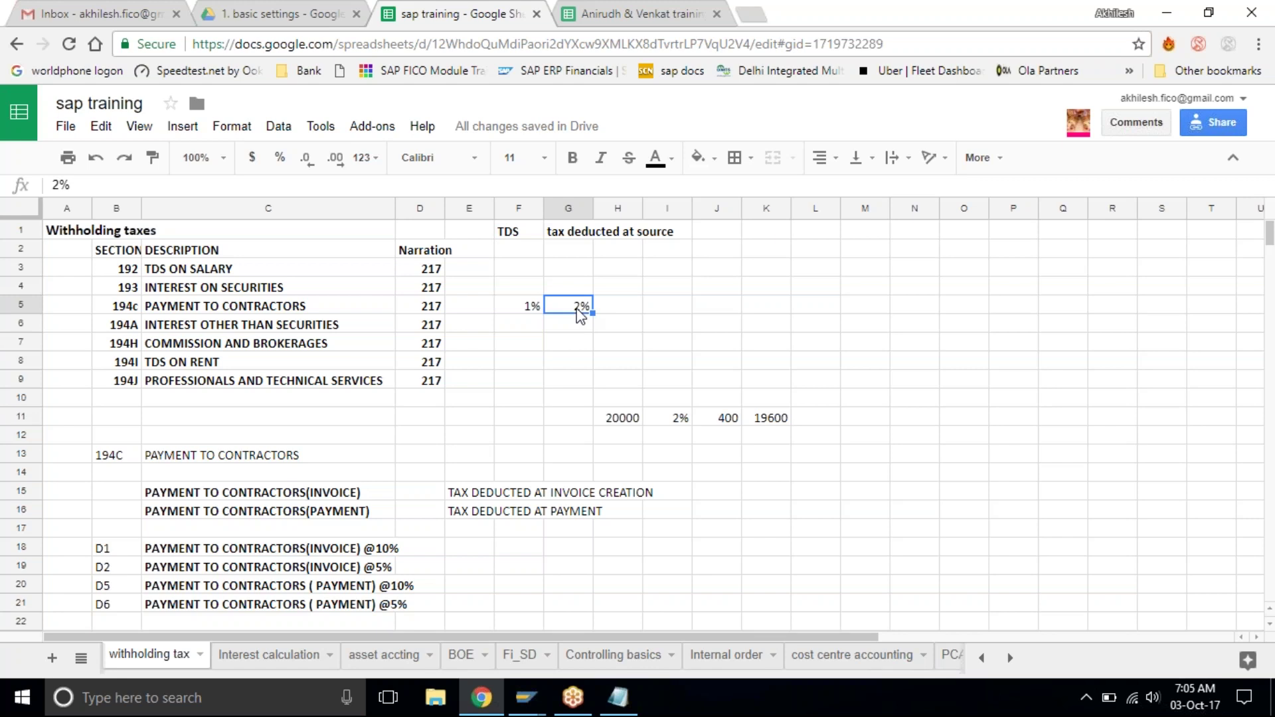
{"action": "left_click_drag", "start_coordinate": [512, 309], "coordinate": [579, 307]}
{"action": "left_click", "coordinate": [584, 316]}
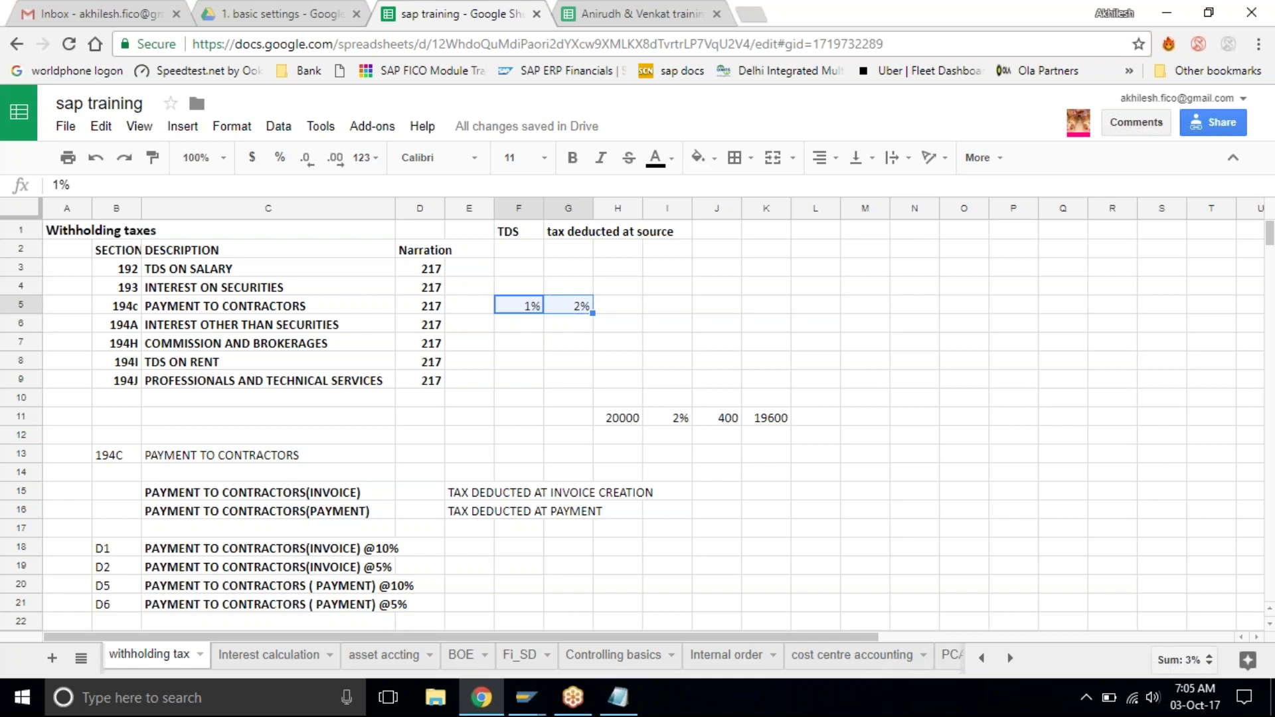
{"action": "left_click", "coordinate": [517, 273]}
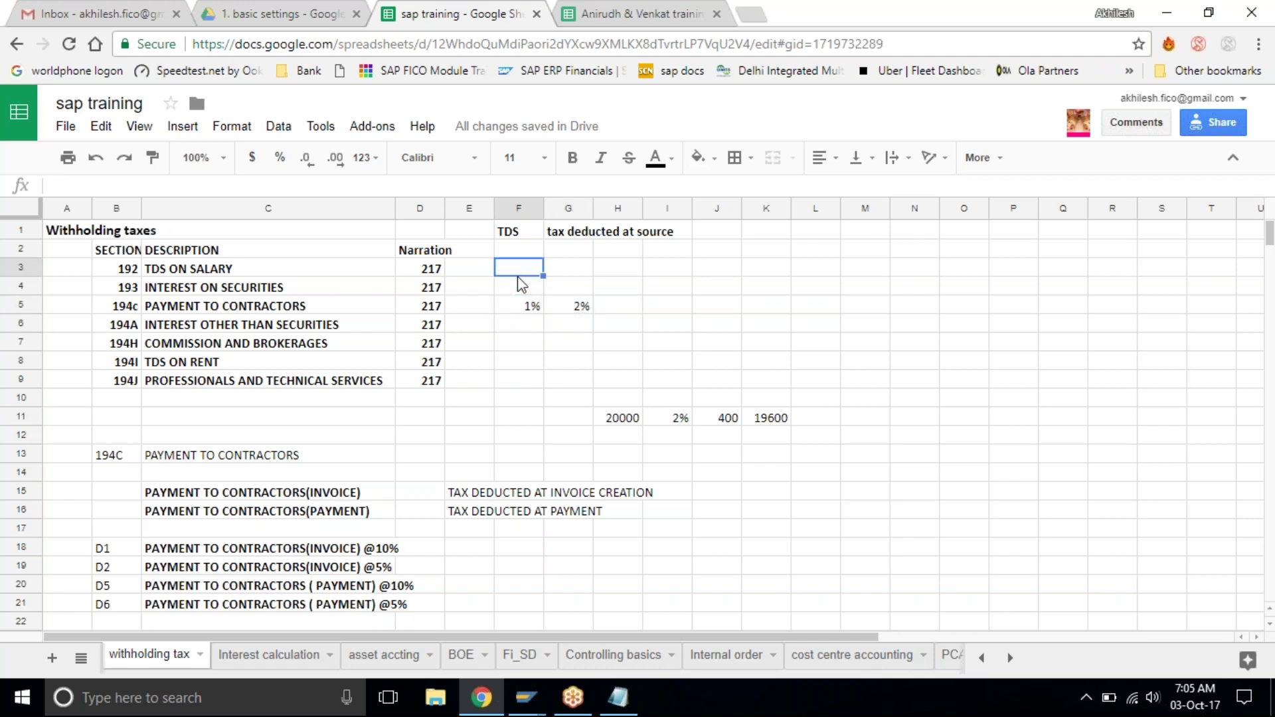
{"action": "left_click", "coordinate": [517, 310]}
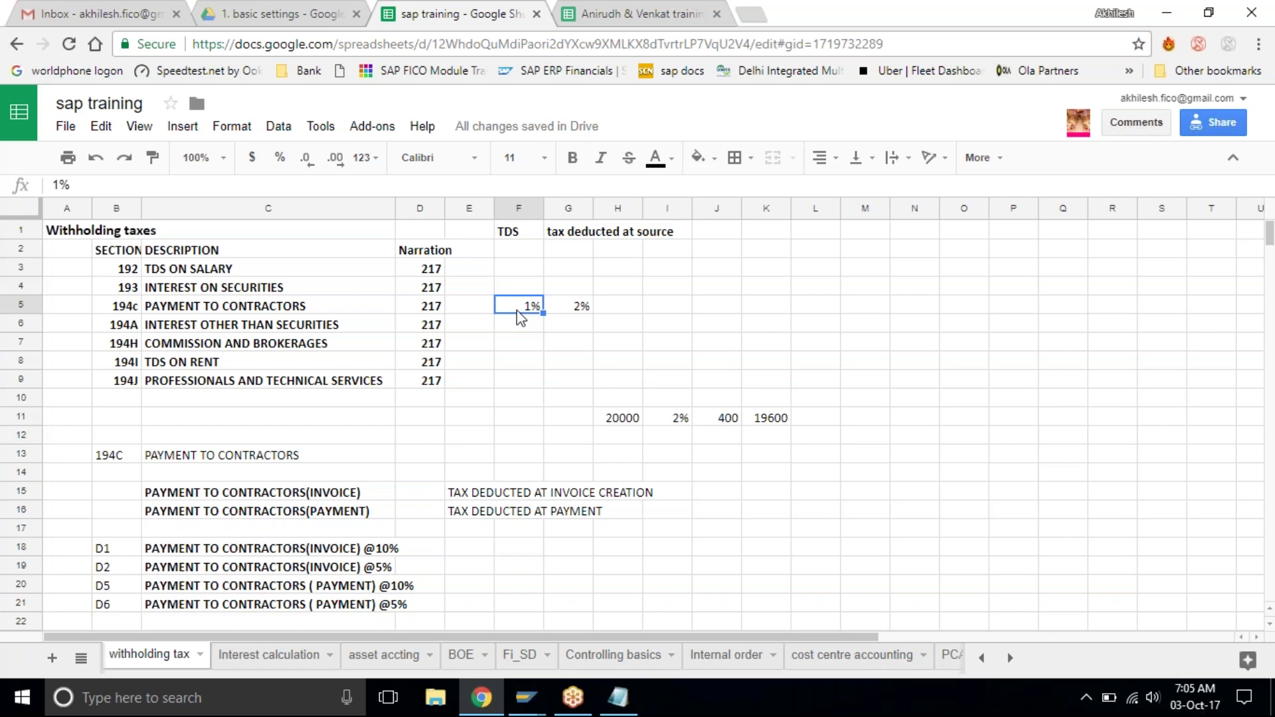
Examine the 194C PAYMENT TO CONTRACTORS(INVOICE) and PAYMENT TO CONTRACTORS(PAYMENT) entries in rows 15 and 16
{"action": "left_click", "coordinate": [328, 438]}
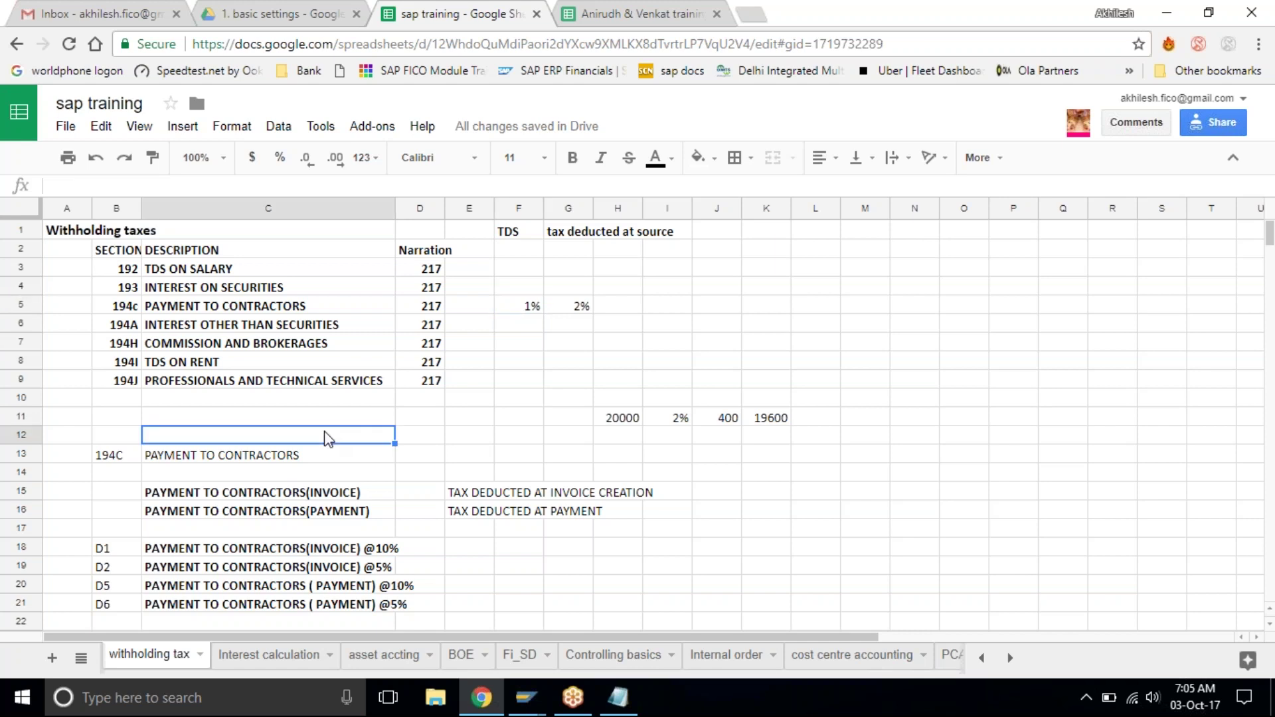
{"action": "scroll", "coordinate": [328, 437], "scroll_direction": "down", "scroll_amount": 1}
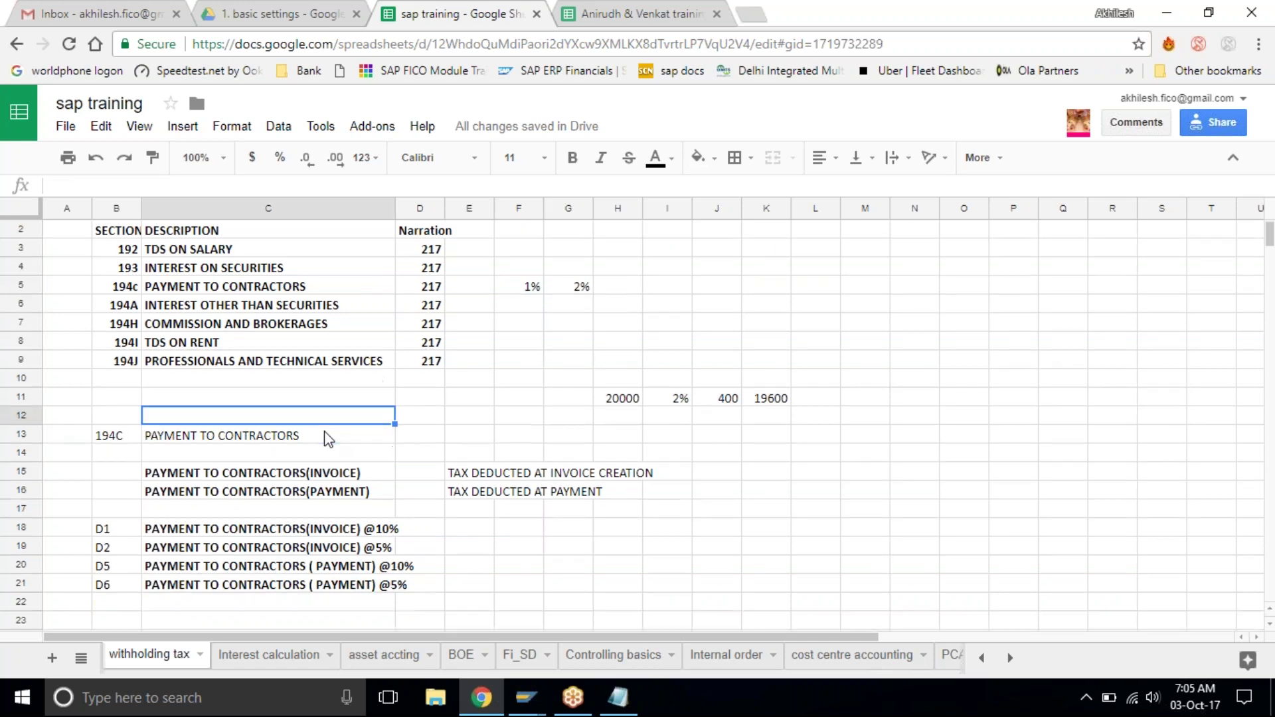
{"action": "scroll", "coordinate": [328, 437], "scroll_direction": "down", "scroll_amount": 3}
{"action": "left_click", "coordinate": [144, 317]}
{"action": "left_click_drag", "start_coordinate": [156, 312], "coordinate": [251, 322]}
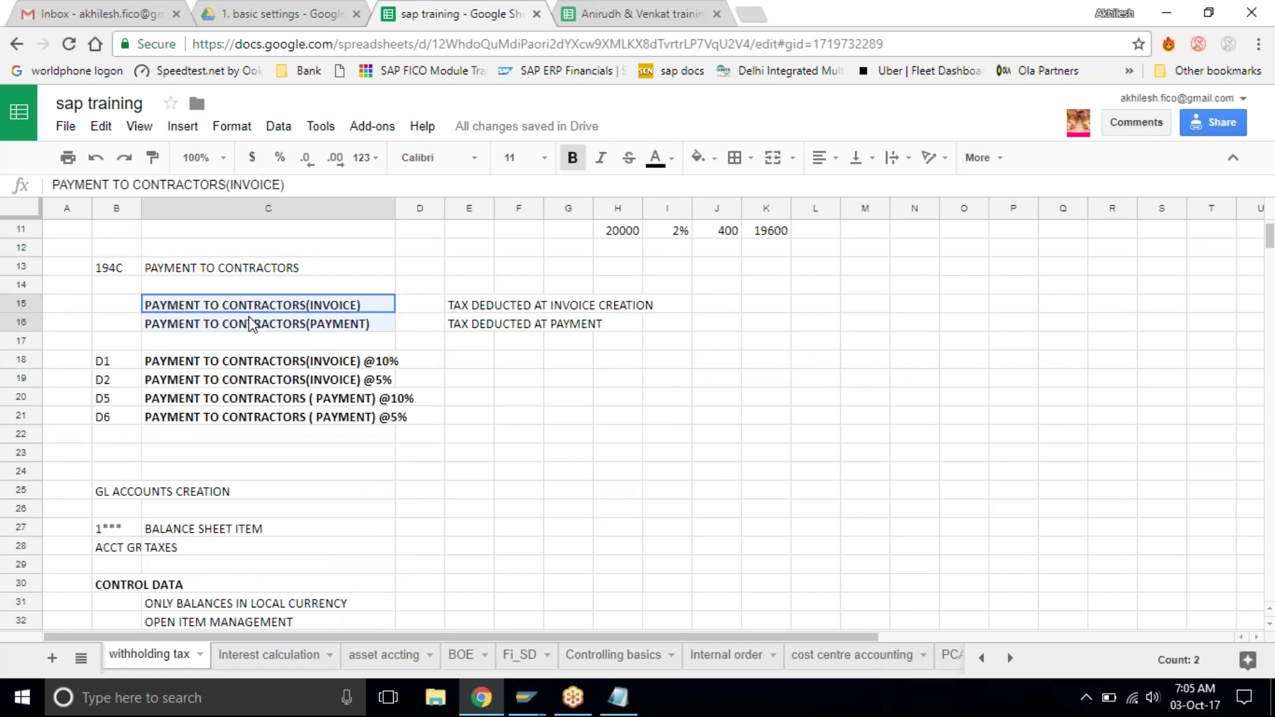
{"action": "left_click", "coordinate": [260, 332]}
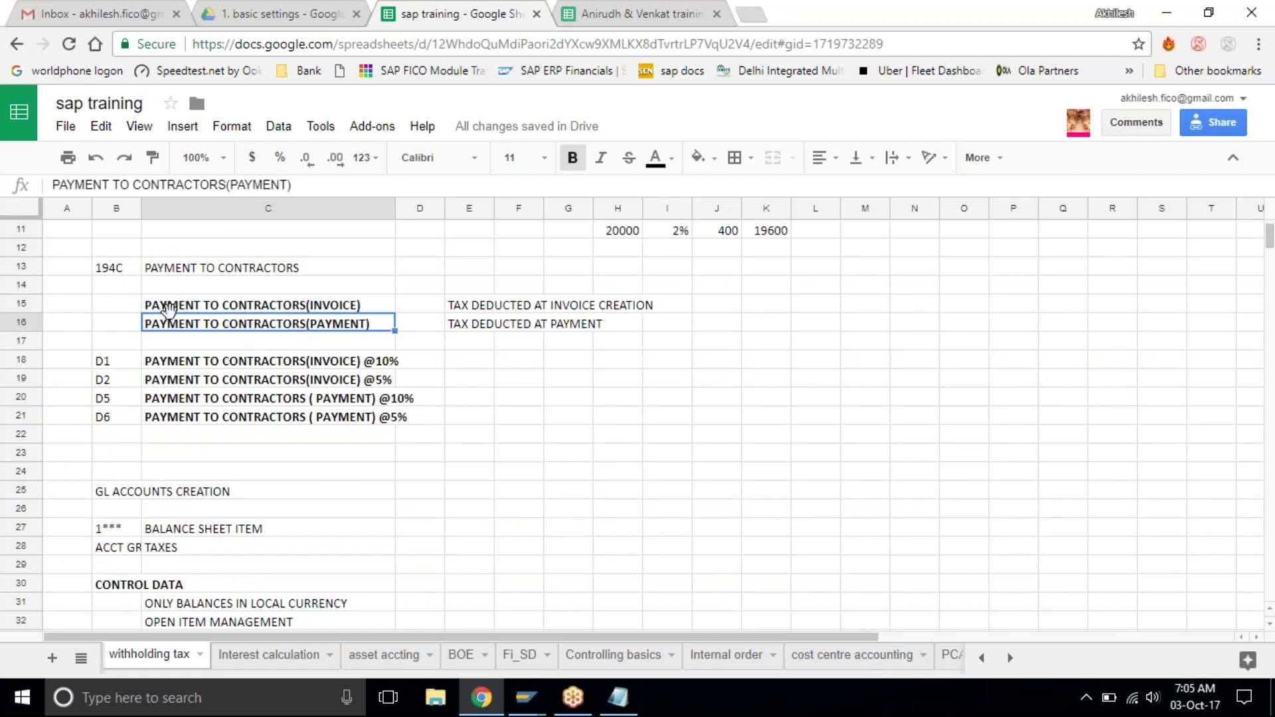
{"action": "left_click", "coordinate": [132, 310]}
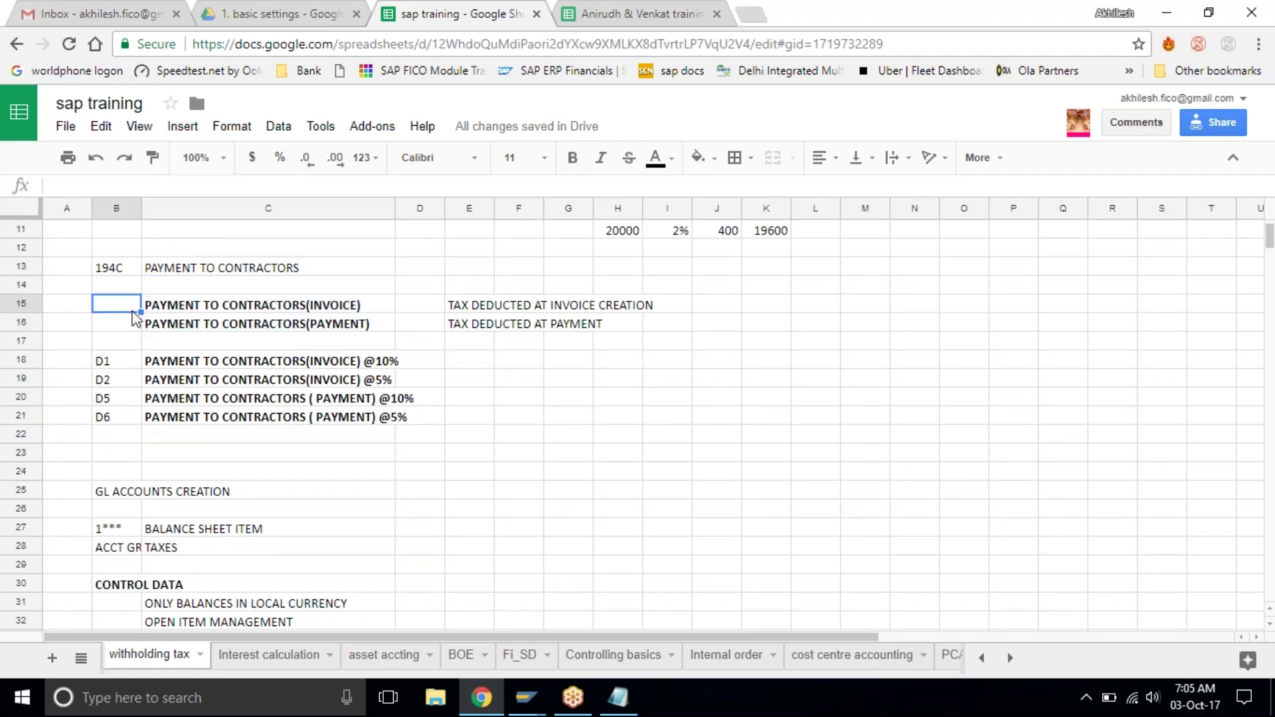
{"action": "left_click", "coordinate": [232, 309]}
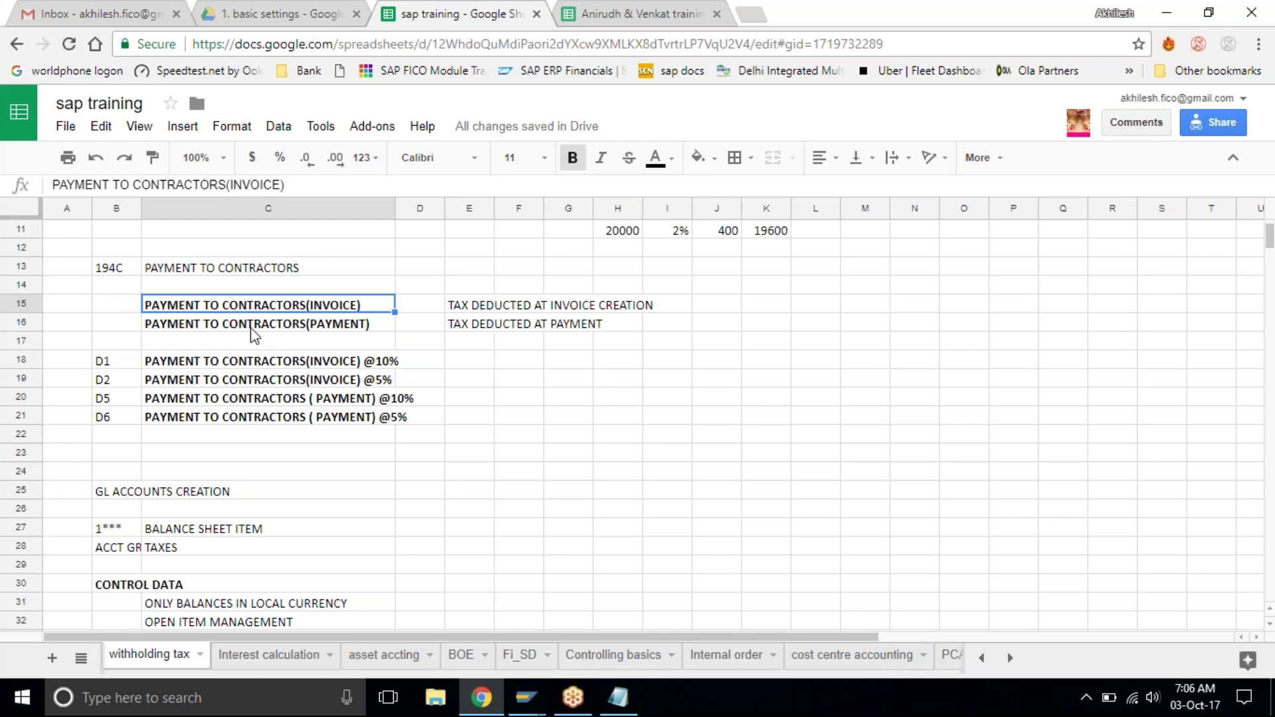
{"action": "left_click", "coordinate": [251, 327]}
{"action": "left_click", "coordinate": [111, 300]}
{"action": "left_click", "coordinate": [219, 311]}
{"action": "left_click", "coordinate": [121, 307]}
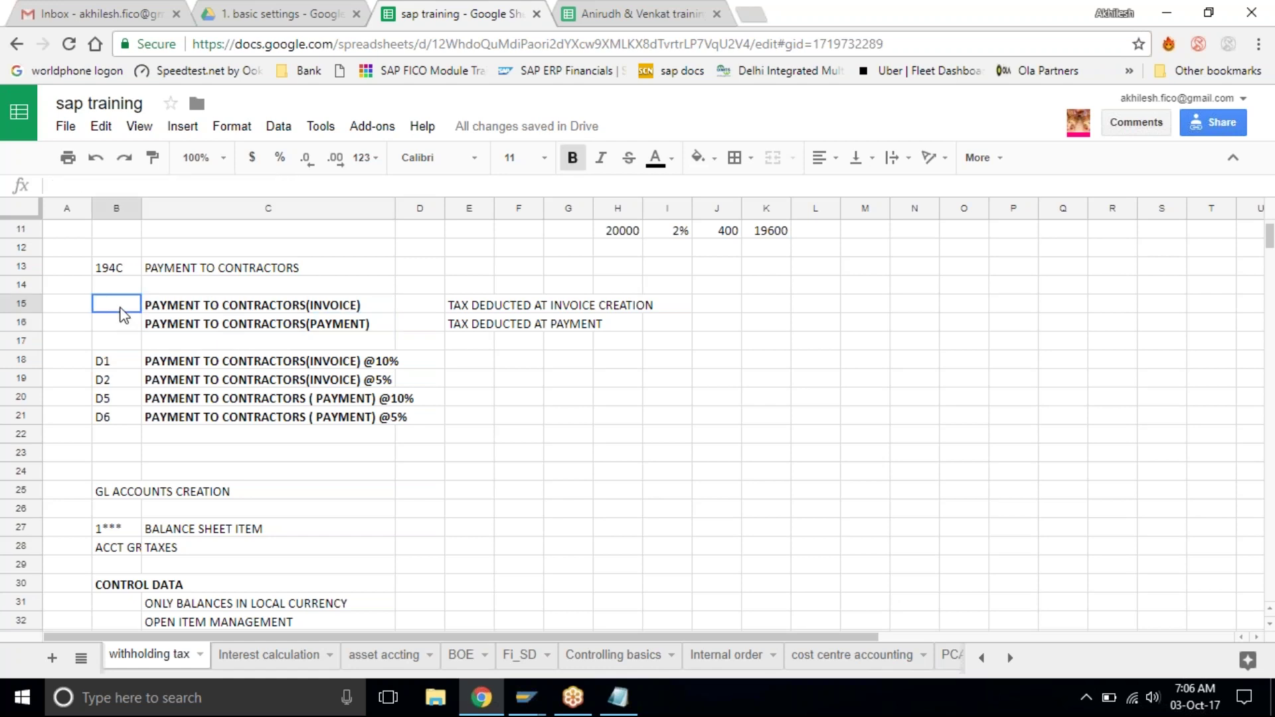
{"action": "left_click", "coordinate": [178, 309]}
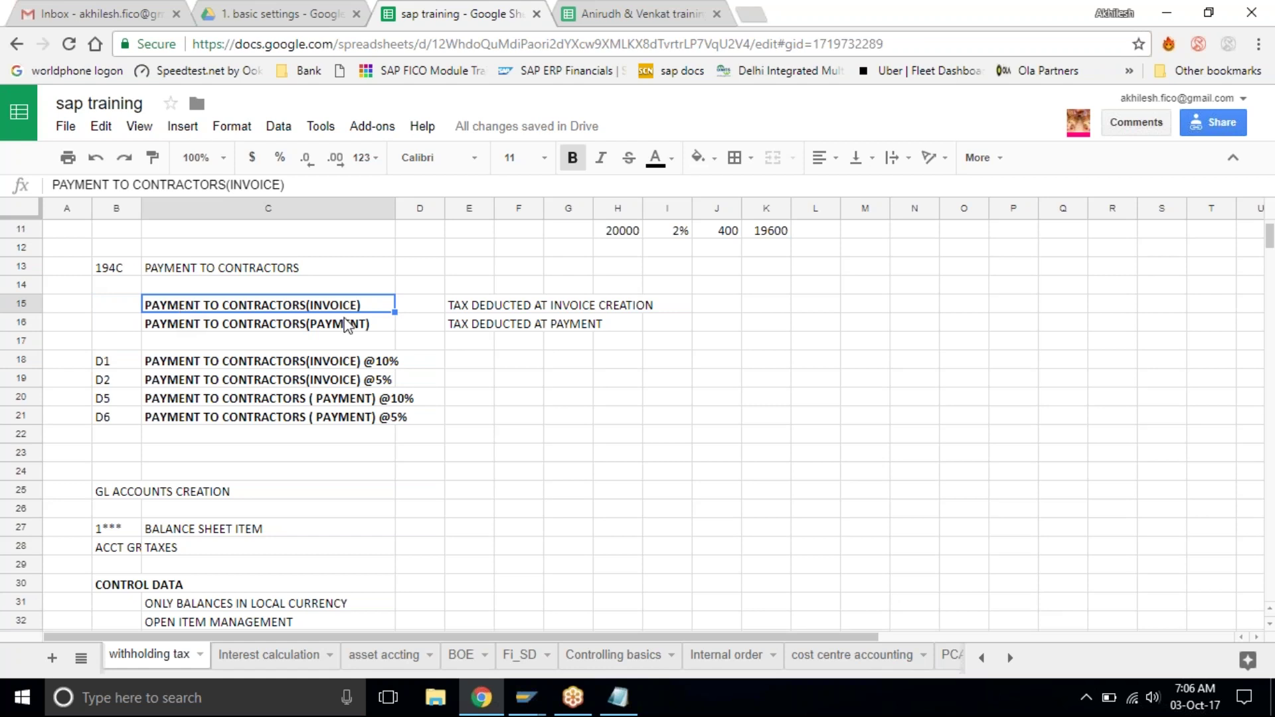
{"action": "left_click", "coordinate": [133, 329]}
{"action": "left_click", "coordinate": [178, 325]}
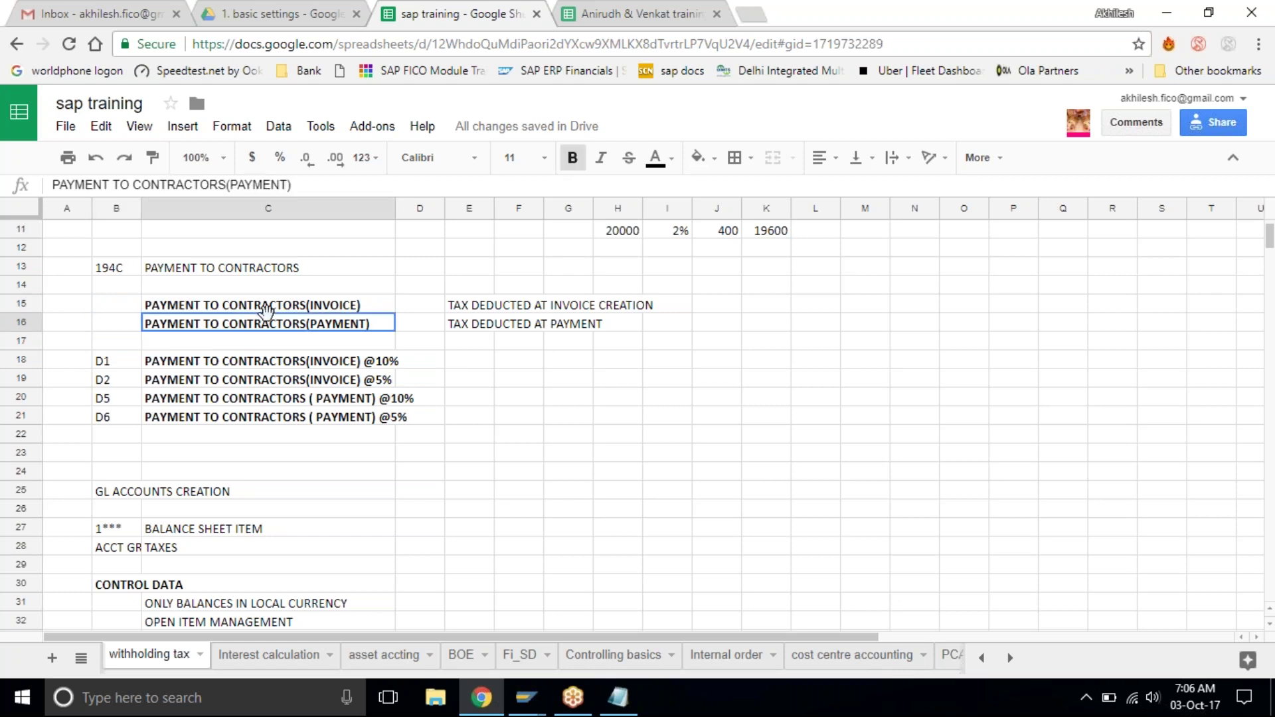
{"action": "left_click", "coordinate": [269, 305]}
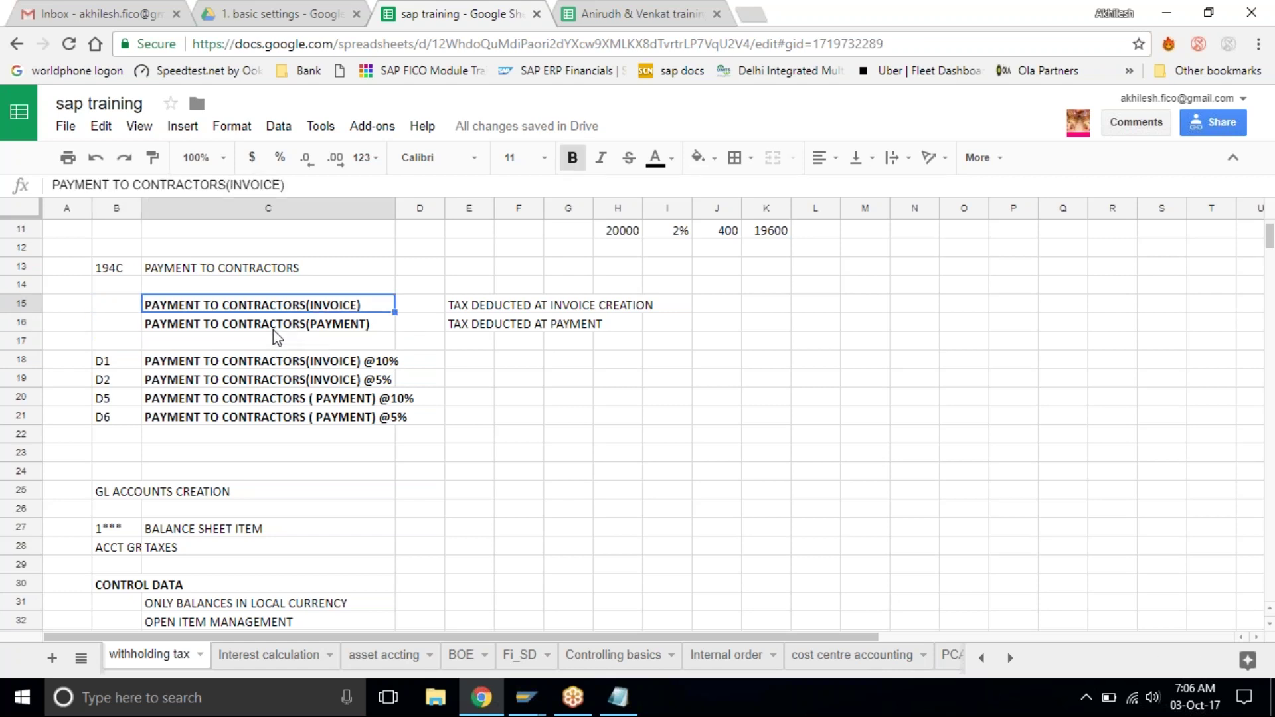
{"action": "left_click", "coordinate": [274, 330]}
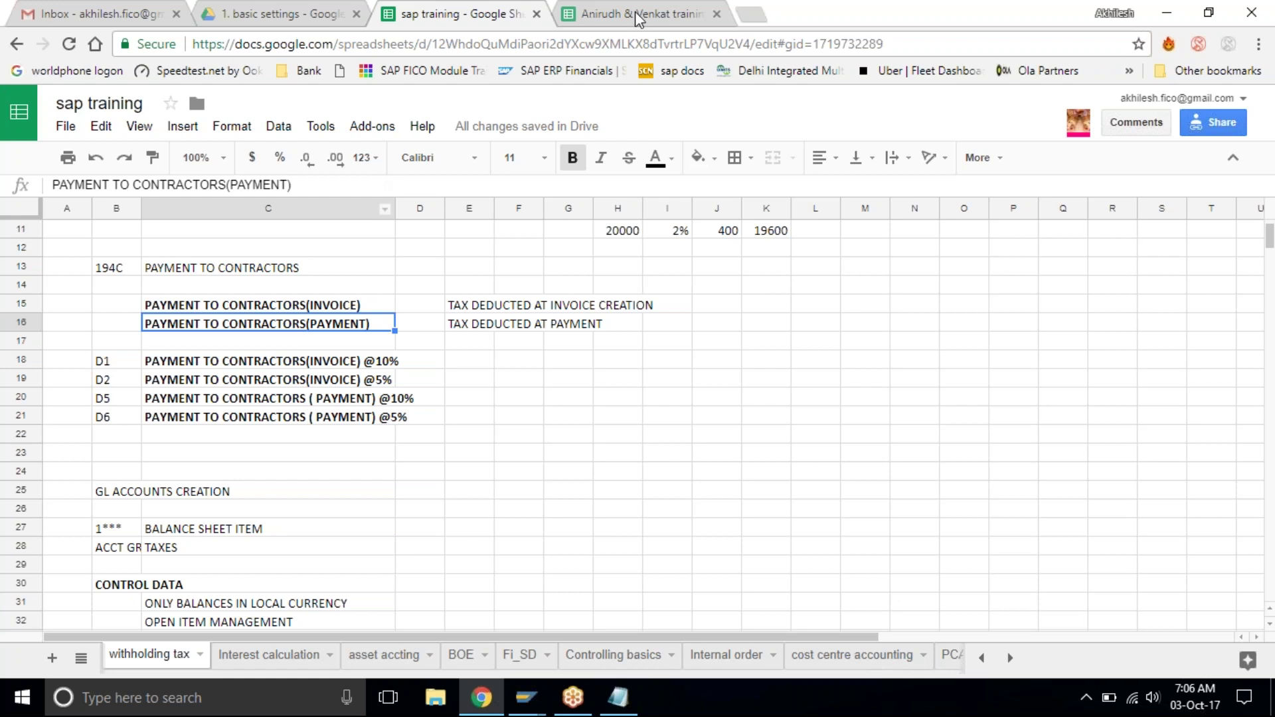
Switch to SAP Easy Access, execute the SPRO customizing project from the favorites and display the SAP Reference IMG
{"action": "left_click", "coordinate": [1174, 7]}
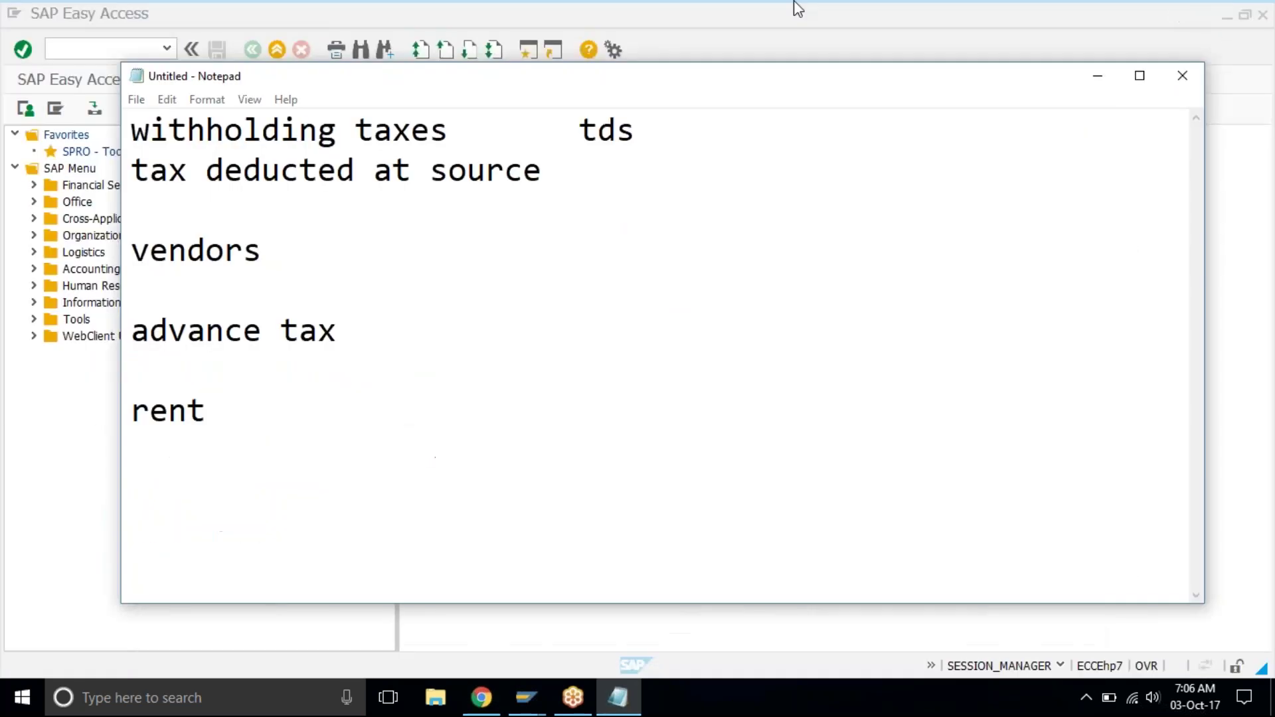
{"action": "left_click", "coordinate": [797, 8]}
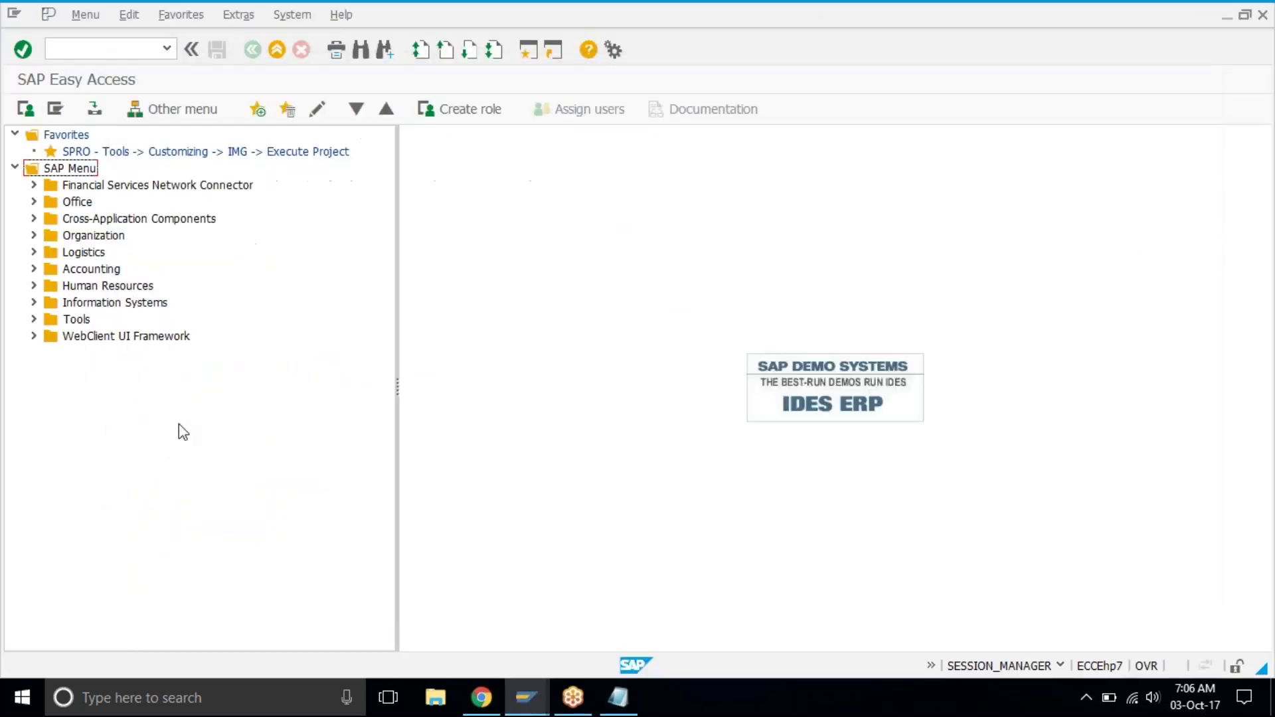
{"action": "double_click", "coordinate": [224, 156]}
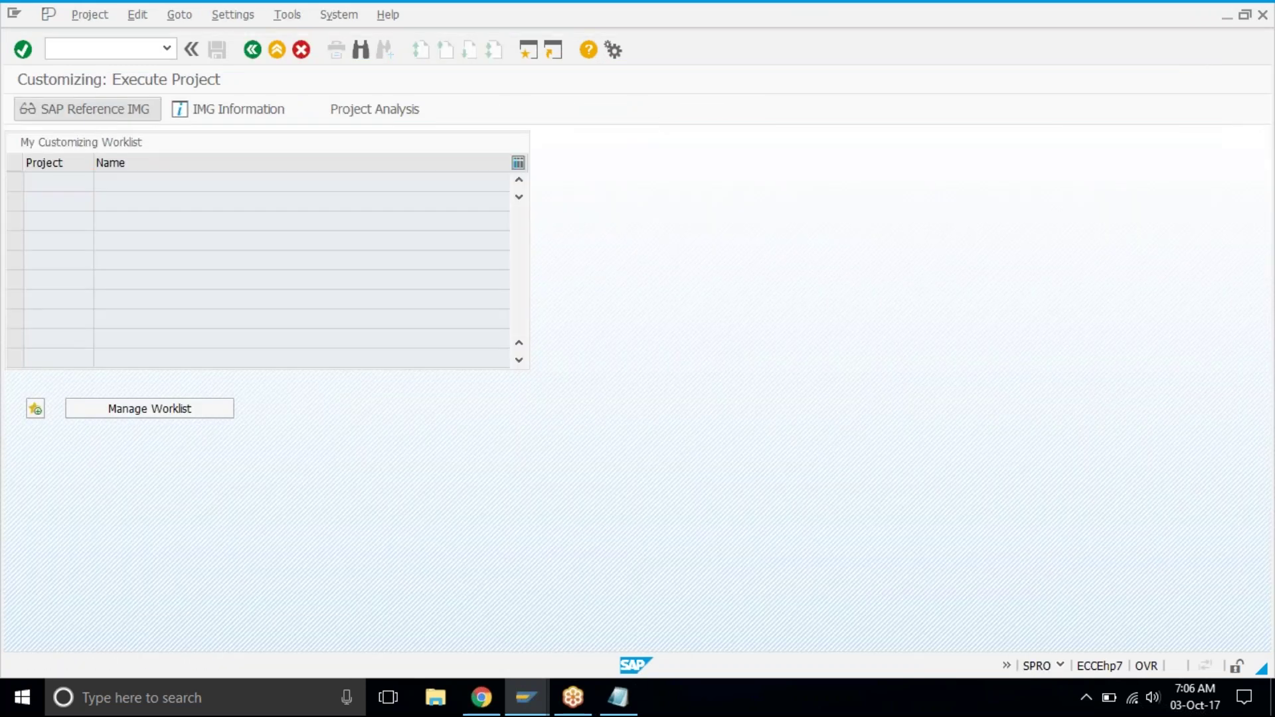
{"action": "left_click", "coordinate": [87, 109]}
Expand Financial Accounting (New), Financial Accounting Global Settings (New) and its Withholding Tax node in the IMG structure
{"action": "left_click", "coordinate": [32, 404]}
{"action": "left_click", "coordinate": [106, 419]}
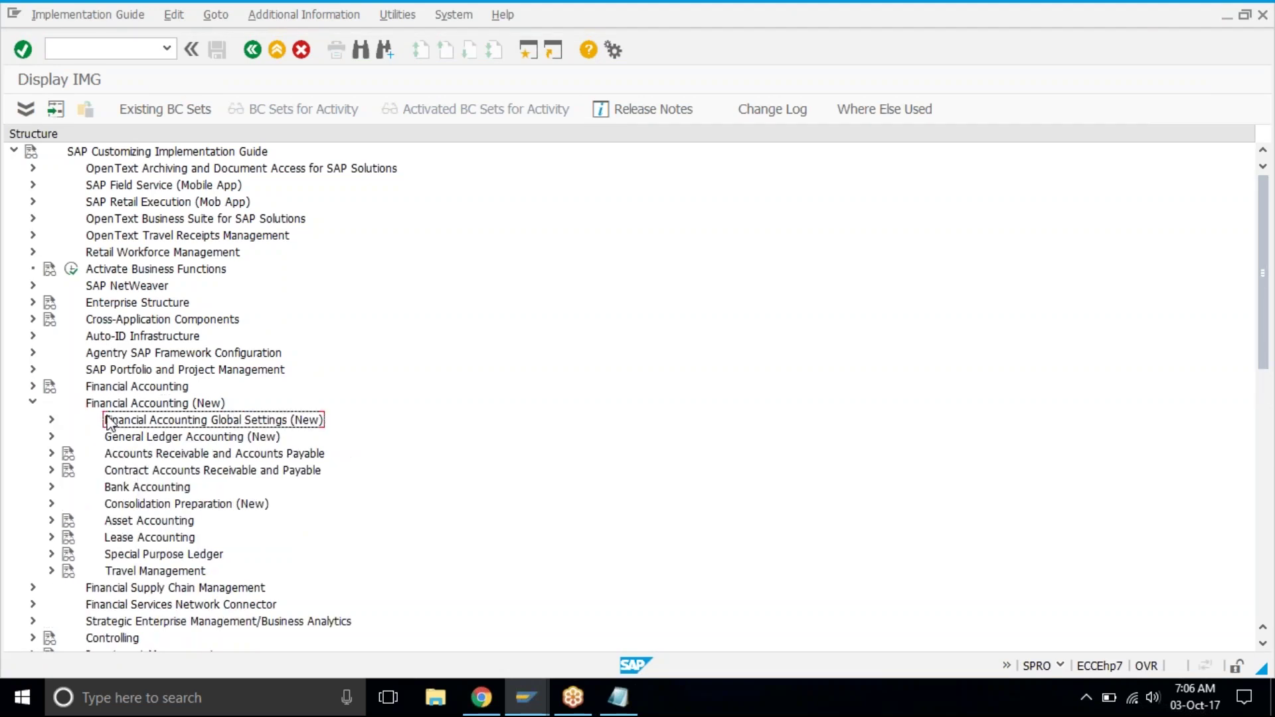
{"action": "left_click", "coordinate": [51, 420]}
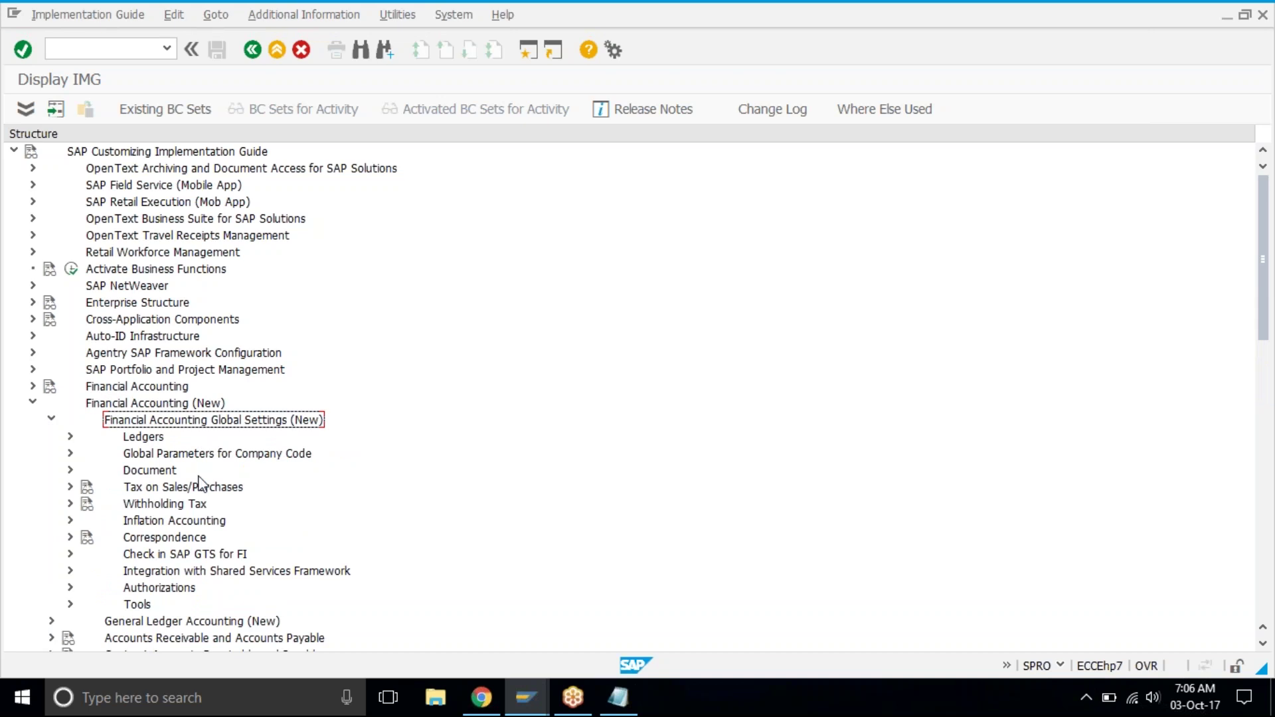
{"action": "scroll", "coordinate": [199, 482], "scroll_direction": "down", "scroll_amount": 1}
{"action": "scroll", "coordinate": [199, 482], "scroll_direction": "down", "scroll_amount": 3}
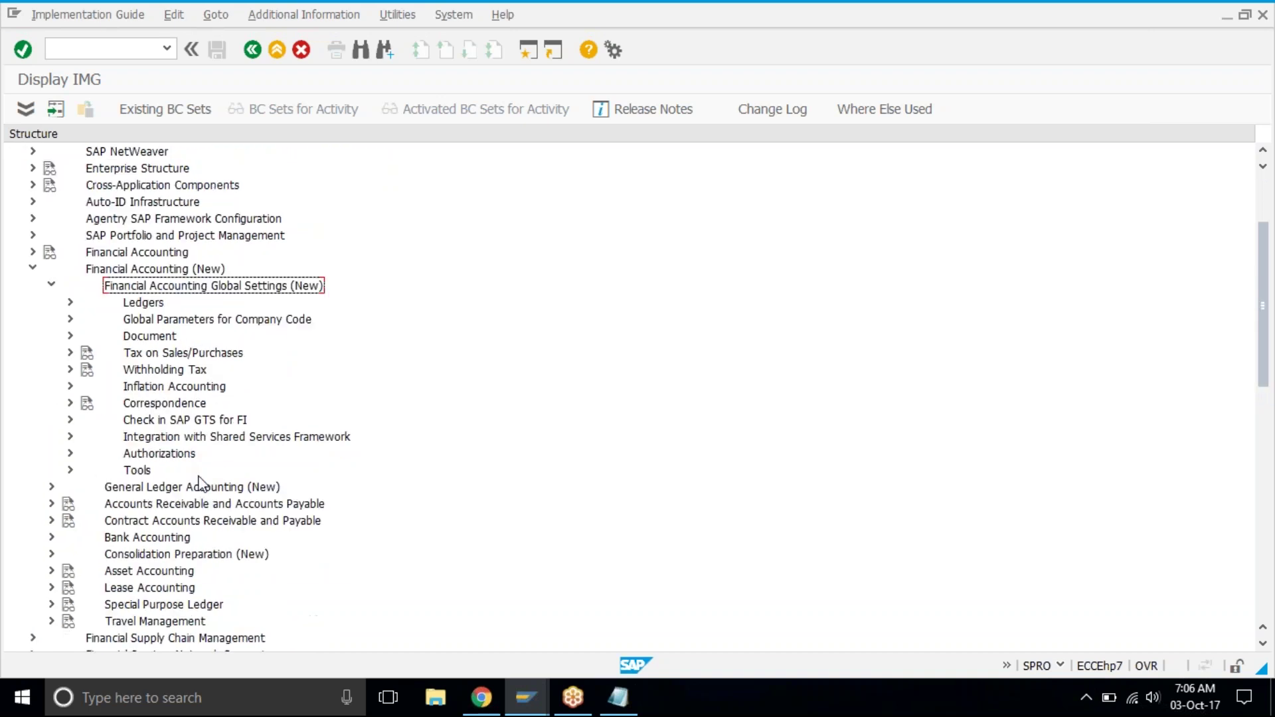
{"action": "scroll", "coordinate": [199, 481], "scroll_direction": "down", "scroll_amount": 1}
{"action": "left_click", "coordinate": [70, 353]}
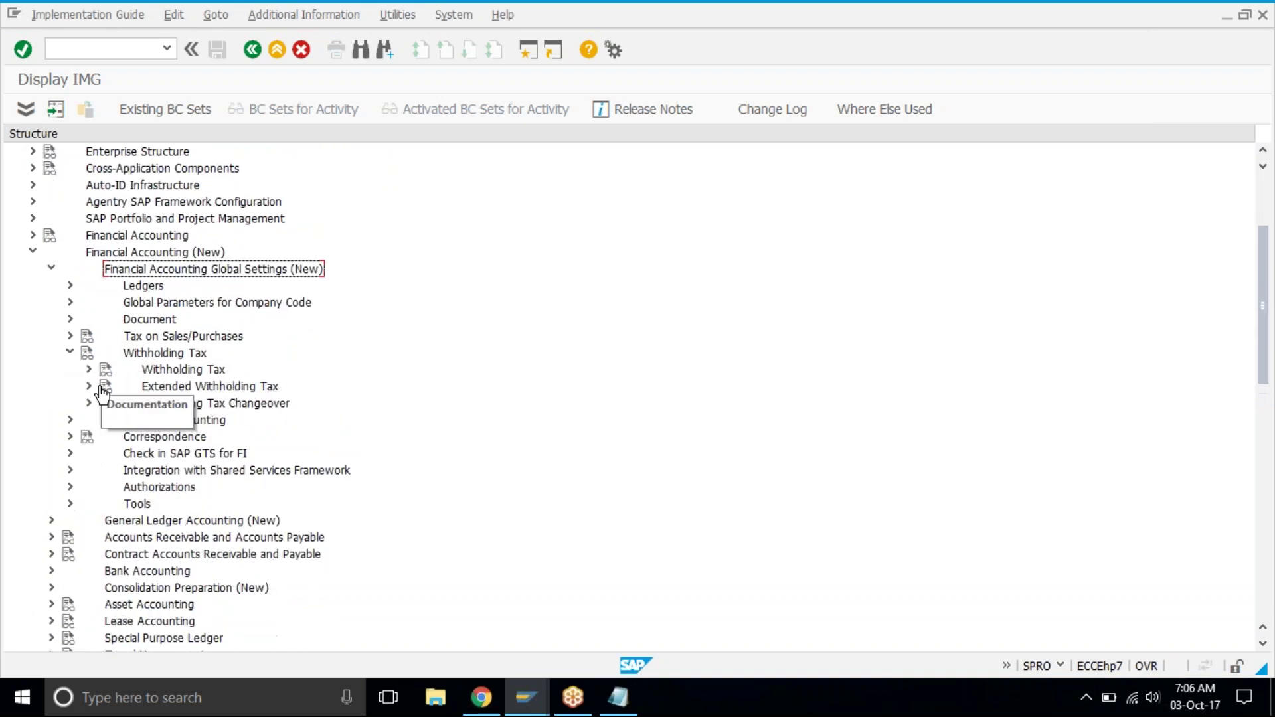
Expand the Extended Withholding Tax node and its Basic Settings in the IMG structure
{"action": "left_click", "coordinate": [168, 389]}
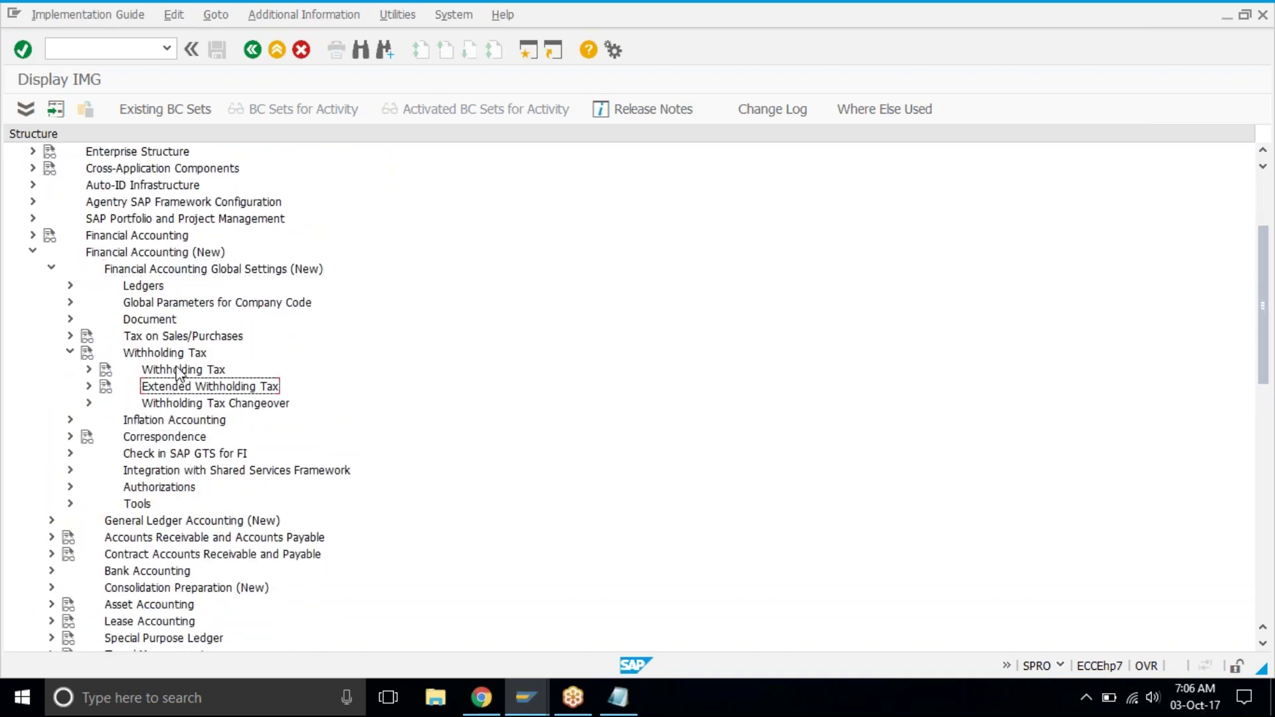
{"action": "left_click", "coordinate": [173, 374]}
{"action": "left_click", "coordinate": [166, 387]}
{"action": "left_click", "coordinate": [89, 387]}
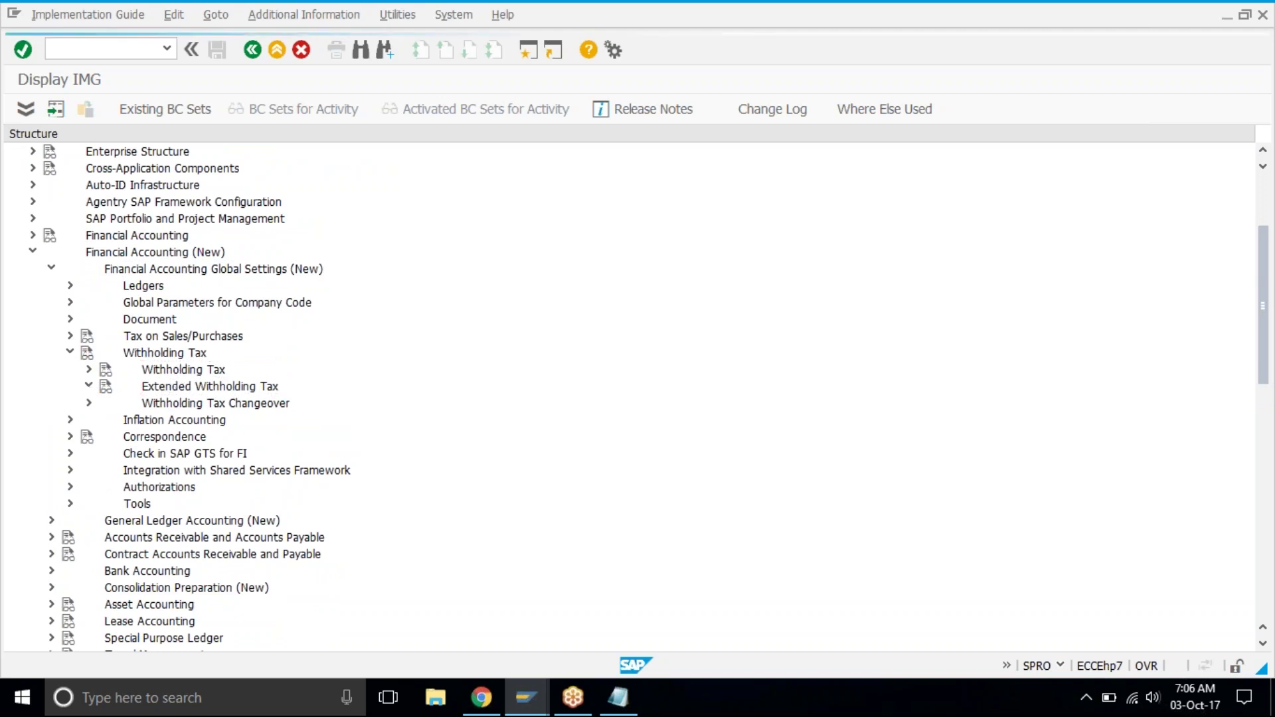
{"action": "left_click", "coordinate": [107, 404]}
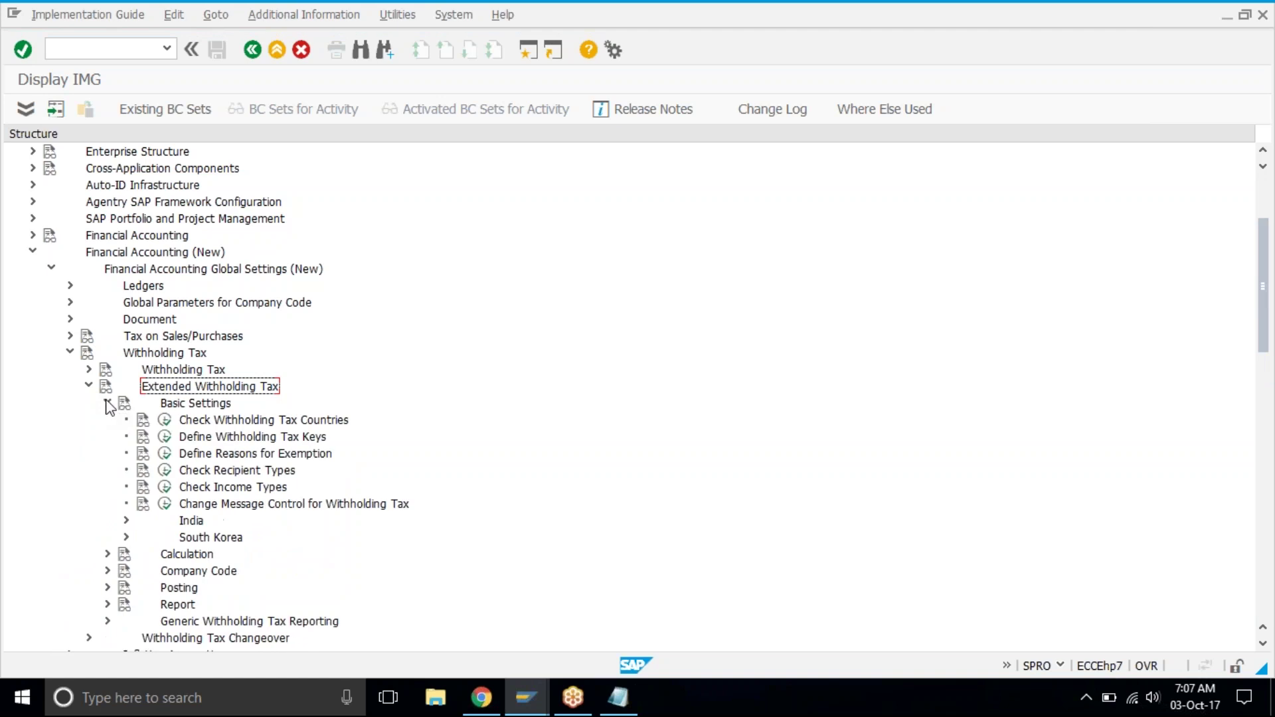
Execute Check Withholding Tax Countries and position the country key list at country US
{"action": "left_click", "coordinate": [256, 420]}
{"action": "left_click", "coordinate": [164, 421]}
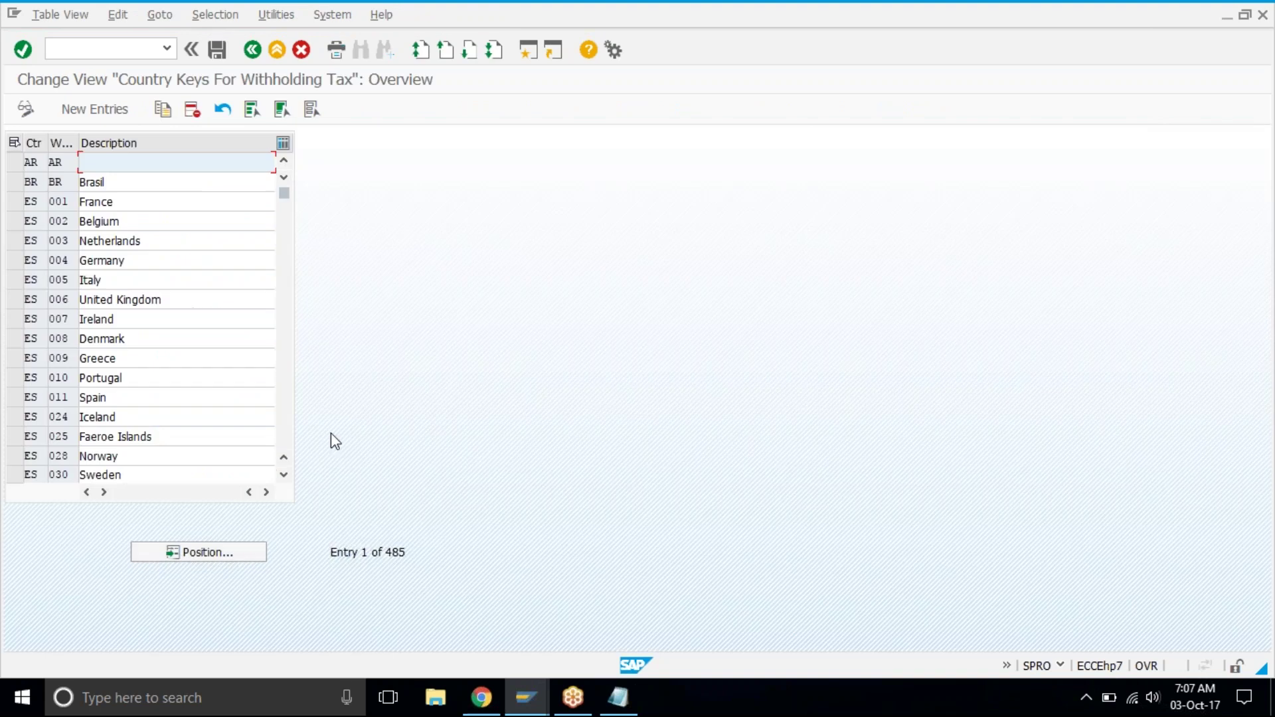
{"action": "left_click", "coordinate": [178, 553]}
{"action": "type", "text": "in"}
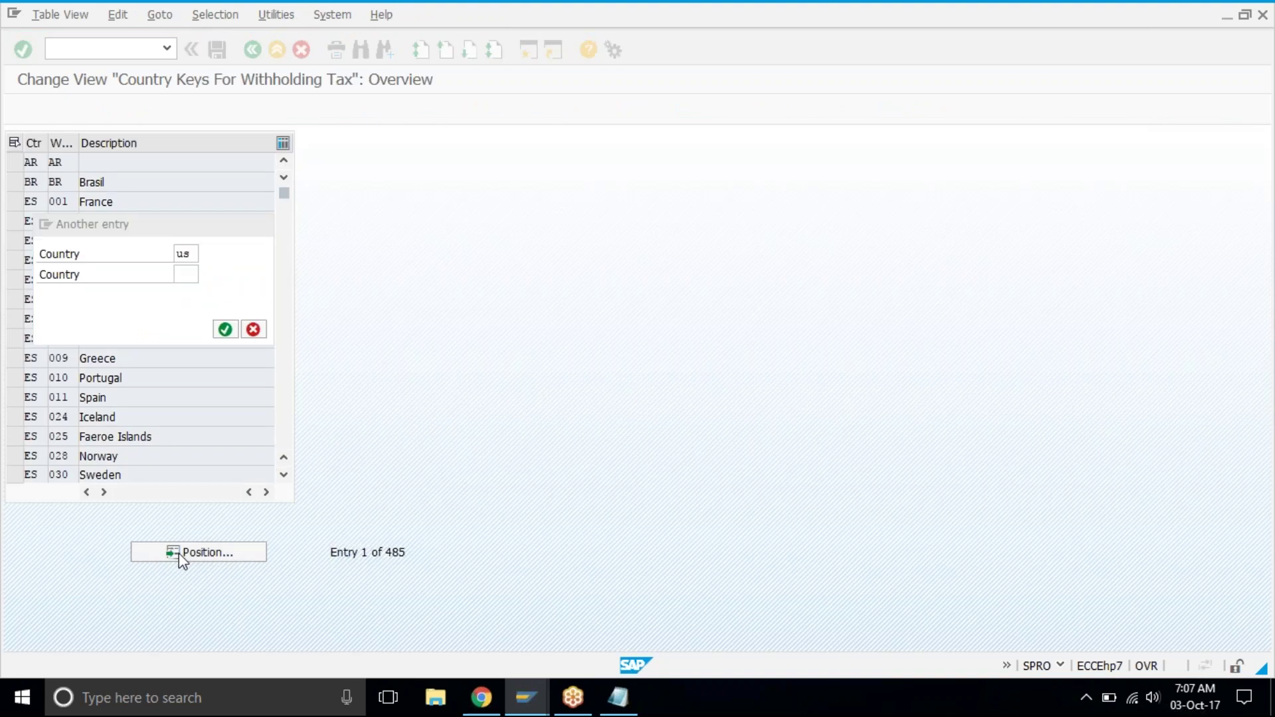
{"action": "key", "text": "Return"}
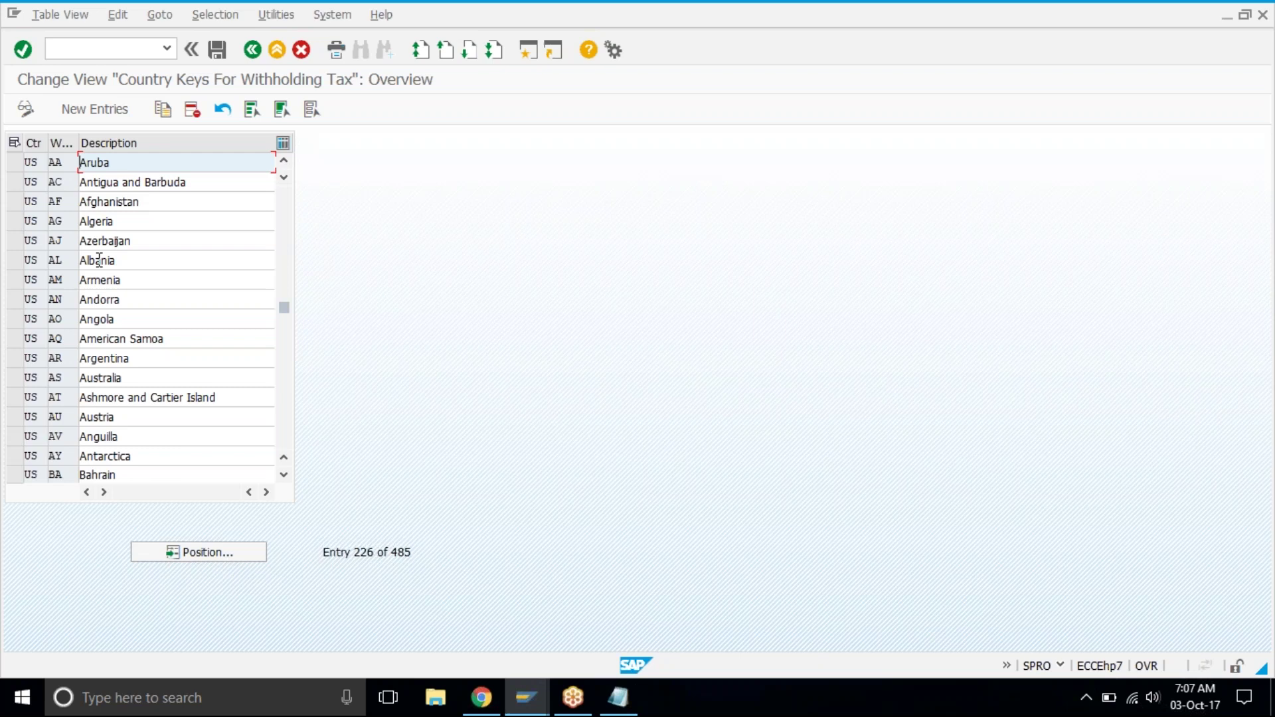
Look through the US withholding tax country keys and position the list at country US with withholding country US
{"action": "scroll", "coordinate": [164, 425], "scroll_direction": "down", "scroll_amount": 1}
{"action": "scroll", "coordinate": [116, 432], "scroll_direction": "down", "scroll_amount": 5}
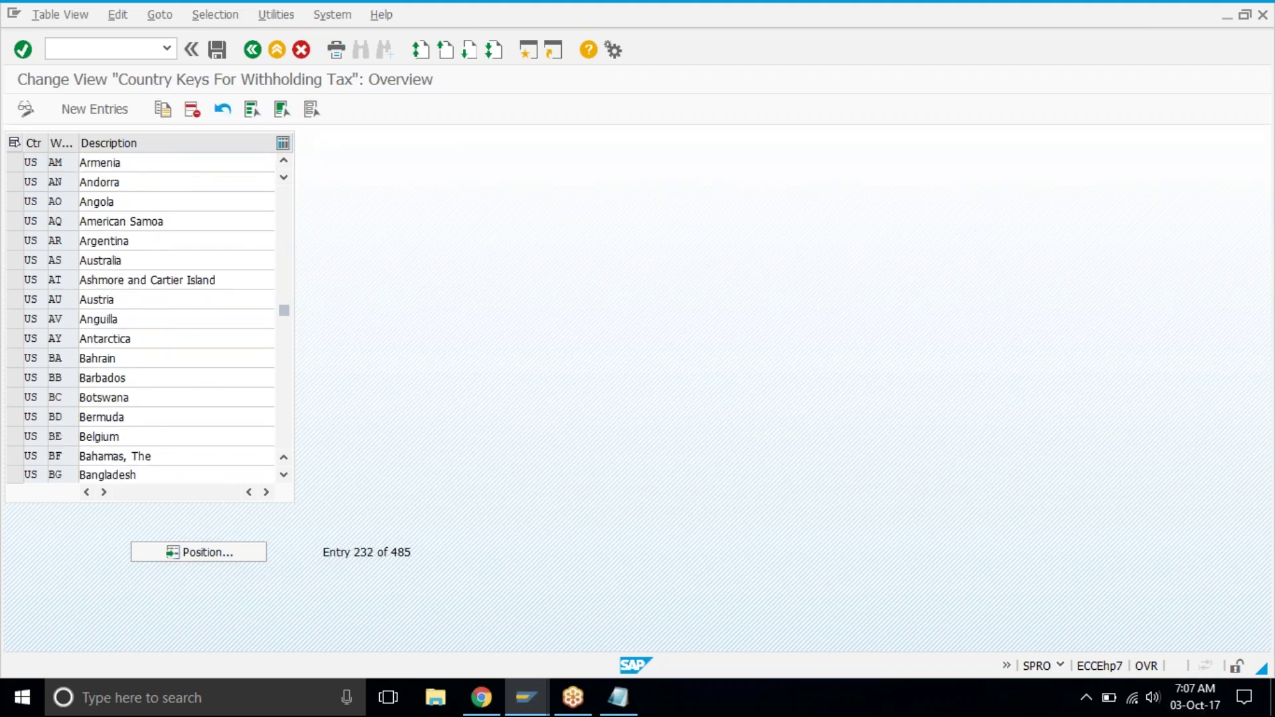
{"action": "scroll", "coordinate": [126, 319], "scroll_direction": "down", "scroll_amount": 7}
{"action": "scroll", "coordinate": [146, 319], "scroll_direction": "down", "scroll_amount": 15}
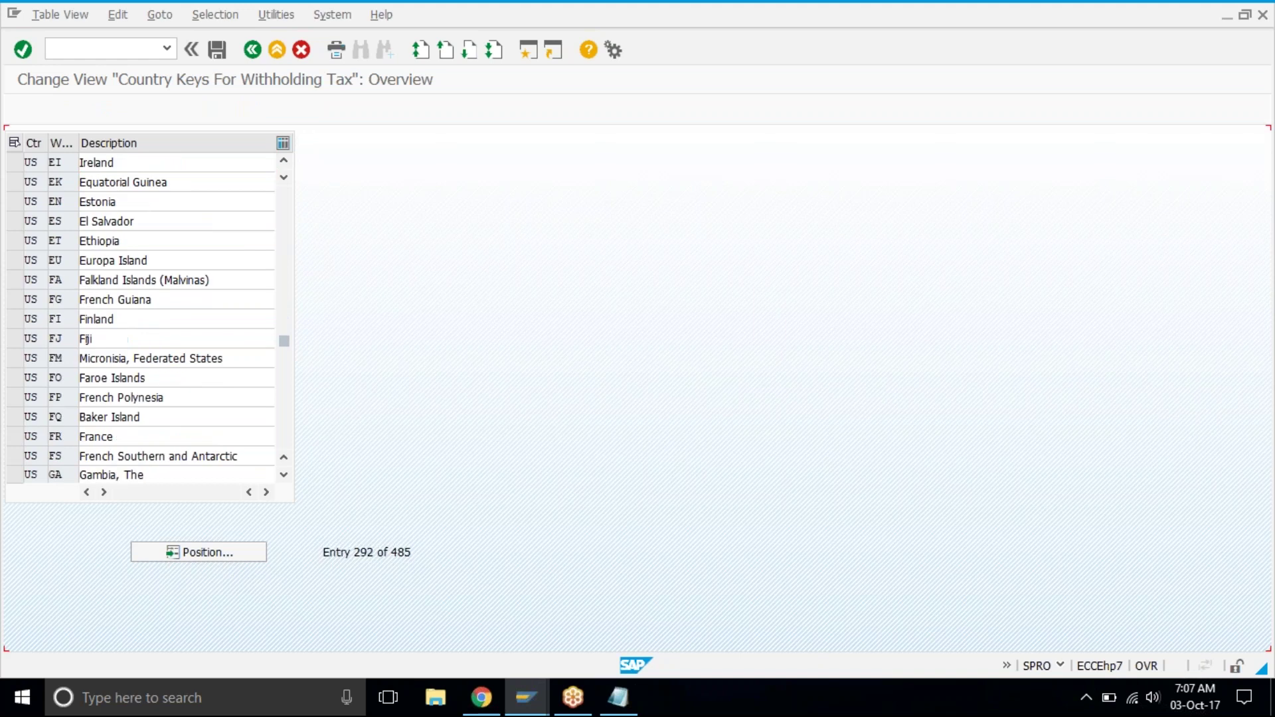
{"action": "scroll", "coordinate": [129, 338], "scroll_direction": "down", "scroll_amount": 18}
{"action": "scroll", "coordinate": [146, 318], "scroll_direction": "down", "scroll_amount": 7}
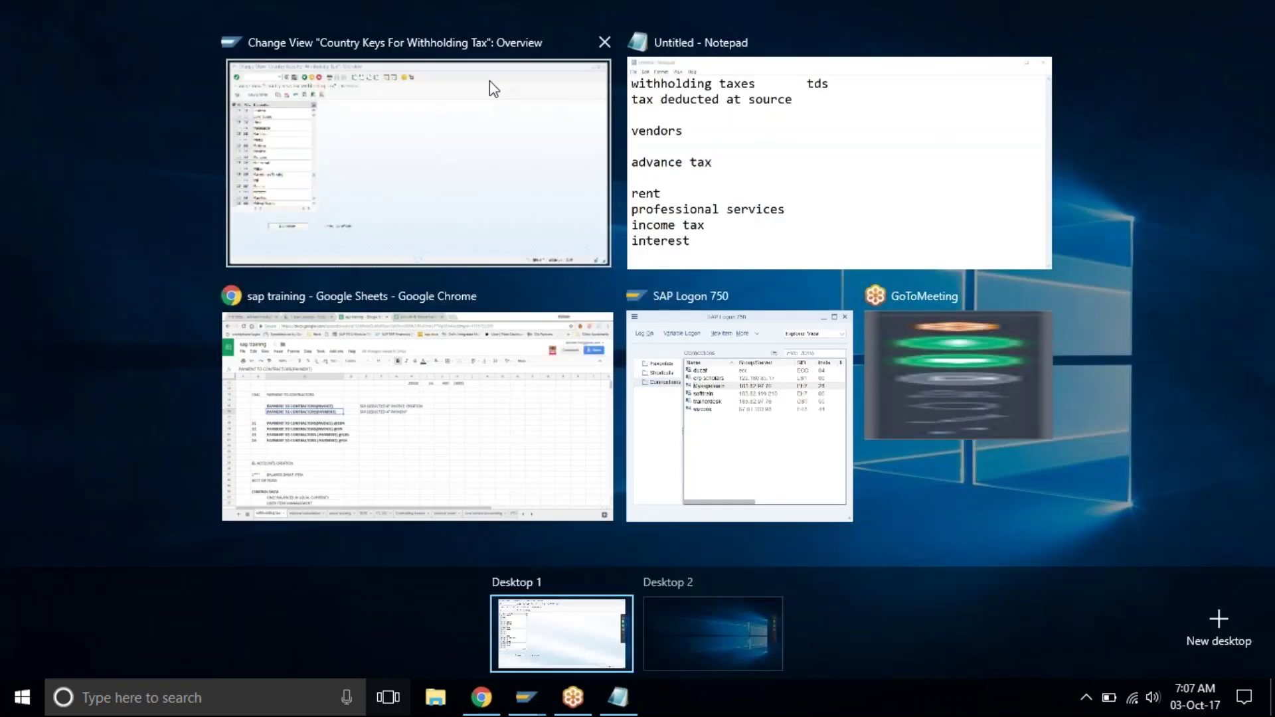
{"action": "left_click", "coordinate": [489, 81]}
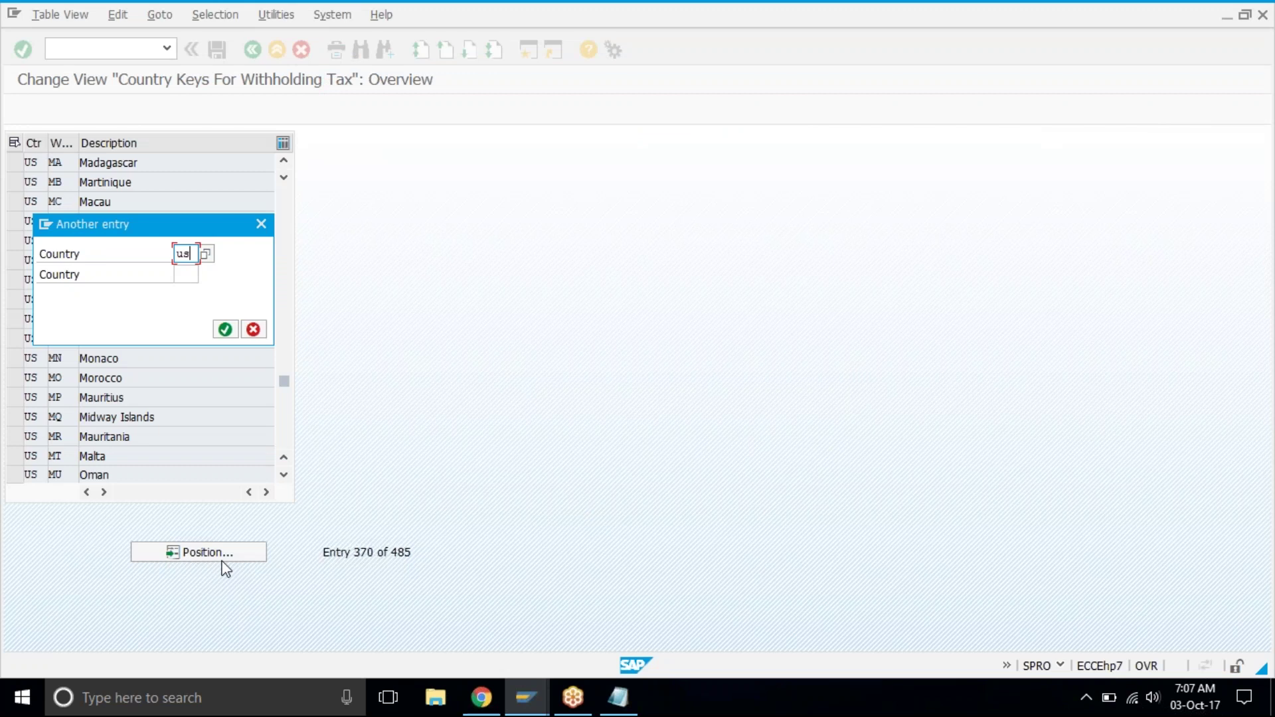
{"action": "key", "text": "Tab"}
{"action": "type", "text": "us"}
{"action": "key", "text": "Return"}
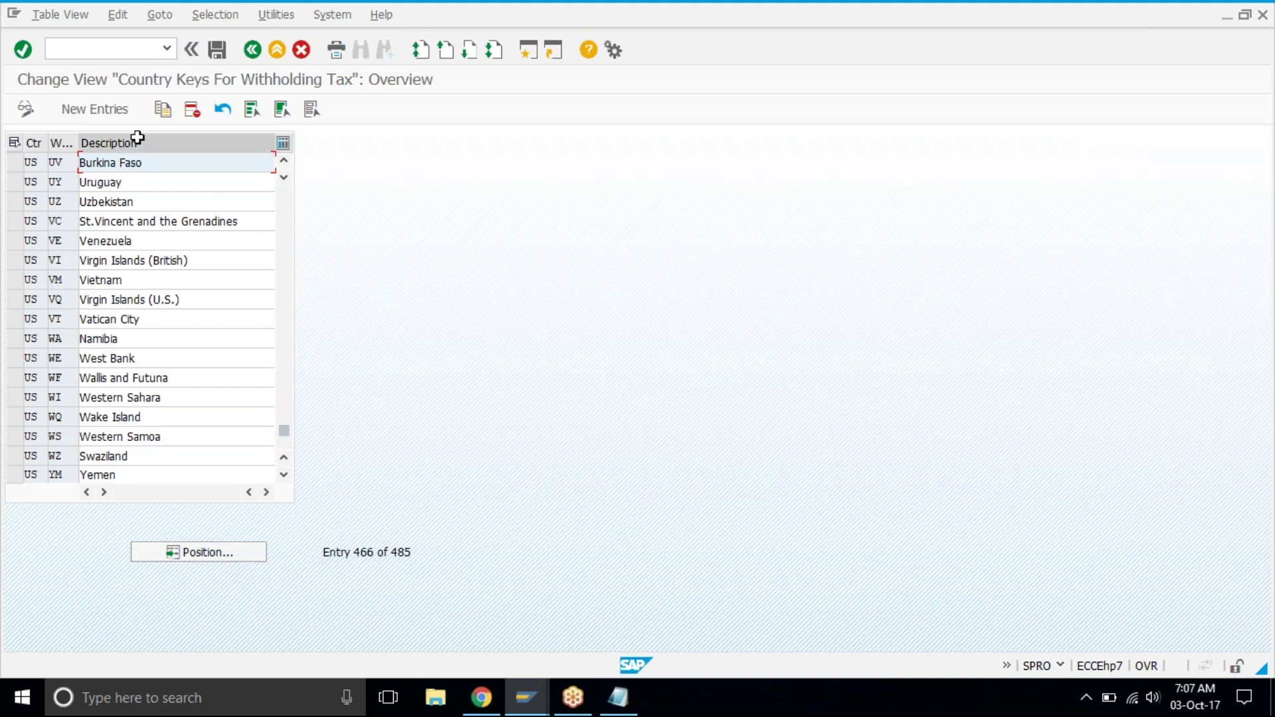
Create a new withholding tax country entry with country US, withholding country US and description usa
{"action": "left_click", "coordinate": [133, 111]}
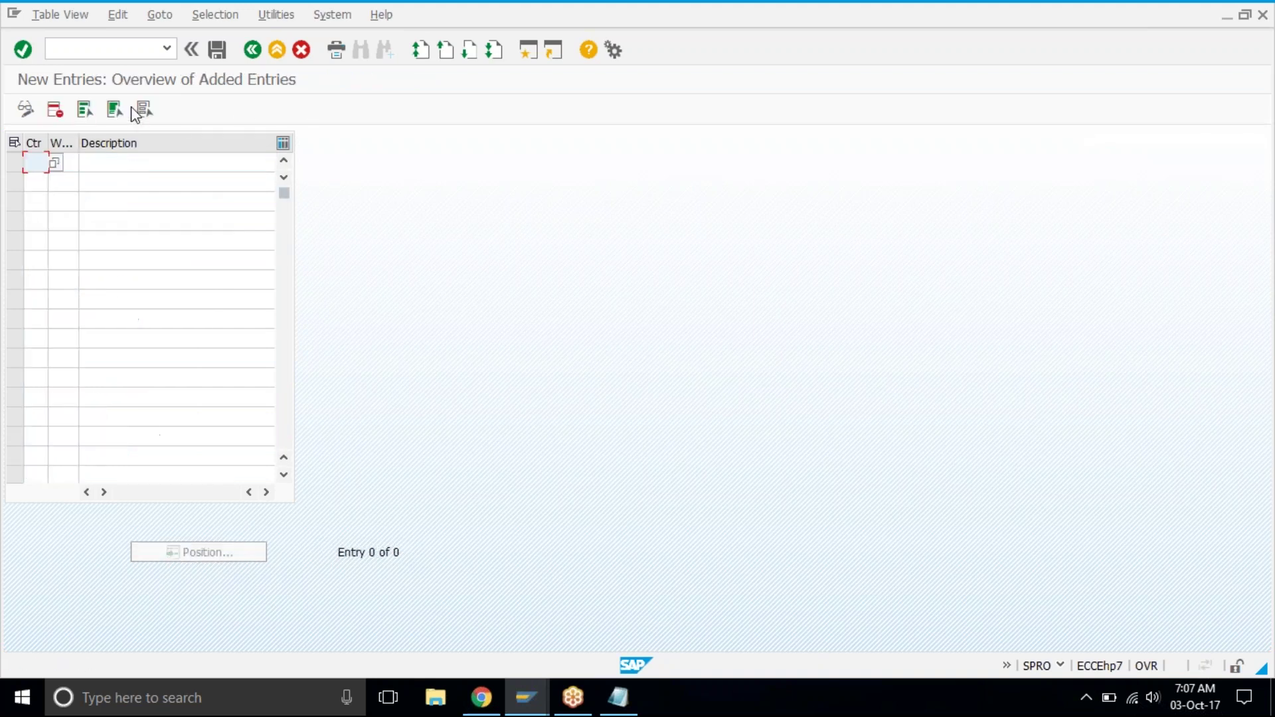
{"action": "type", "text": "us"}
{"action": "key", "text": "Tab"}
{"action": "type", "text": "us"}
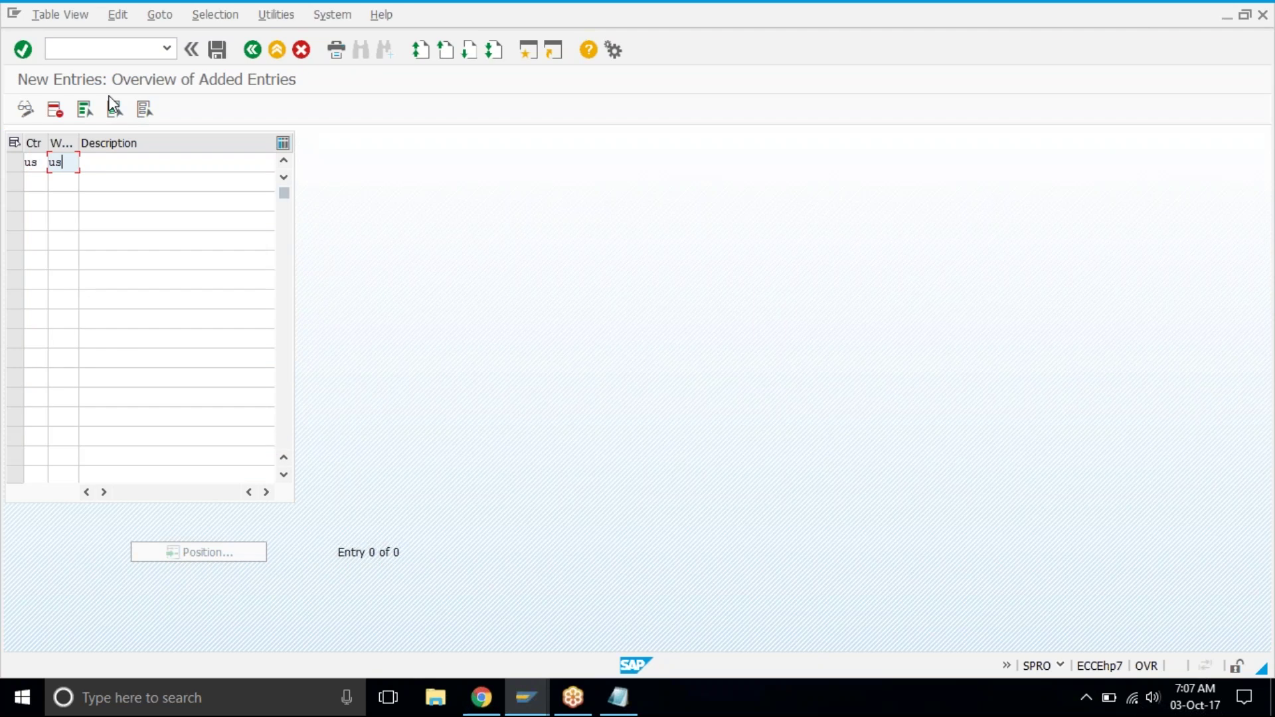
{"action": "key", "text": "Tab"}
{"action": "type", "text": "usa"}
{"action": "key", "text": "Return"}
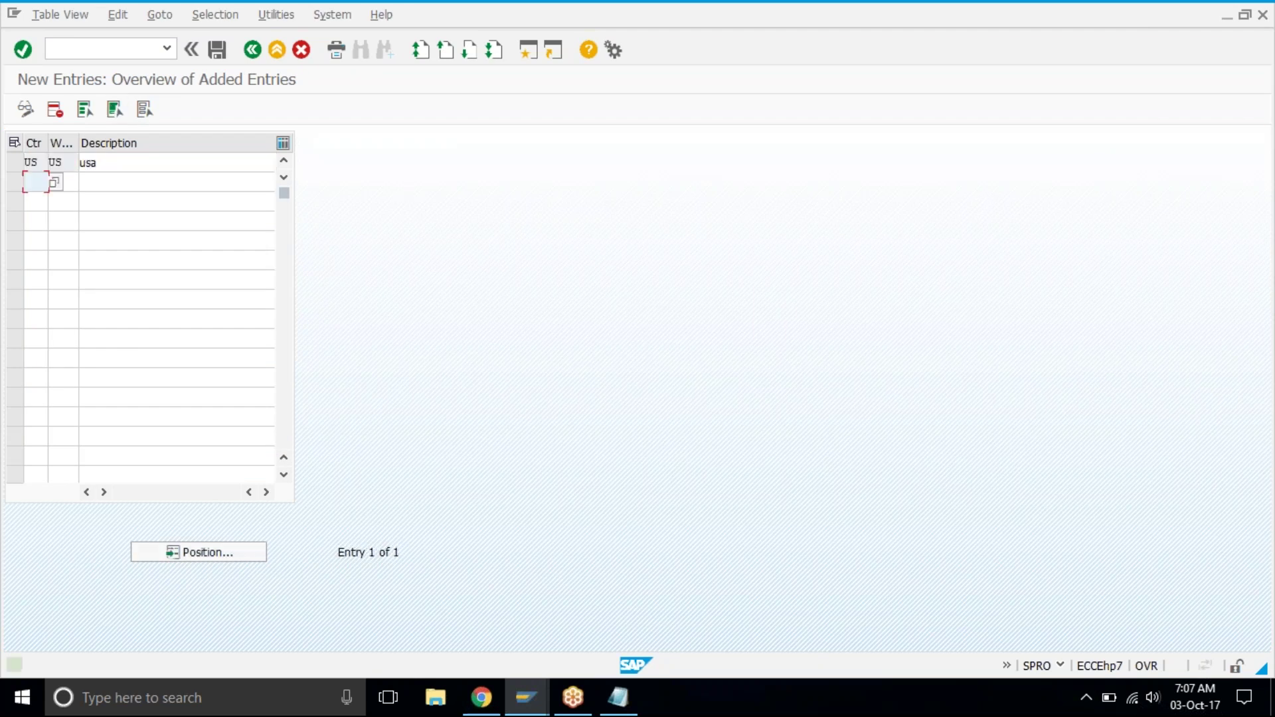
Save the new country key in the proposed "define business areas" customizing request and return to the IMG structure
{"action": "key", "text": "ctrl+s"}
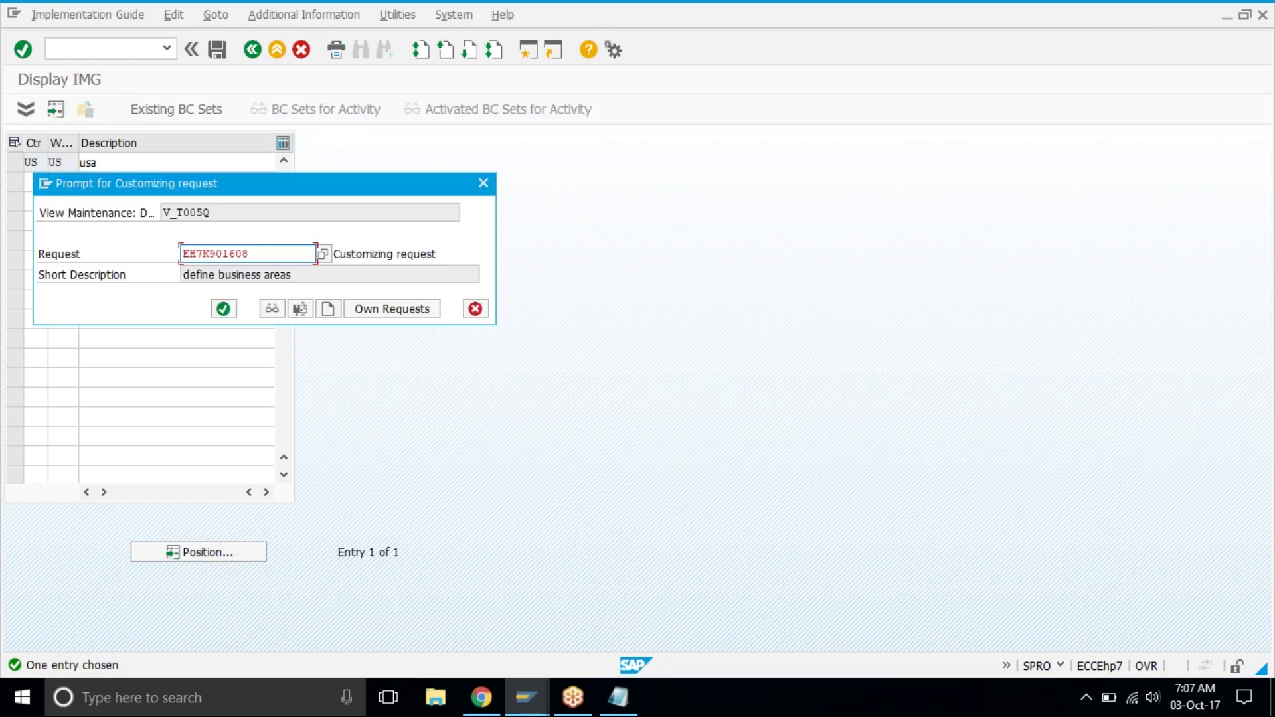
{"action": "key", "text": "Return"}
{"action": "left_click", "coordinate": [251, 50]}
{"action": "left_click", "coordinate": [251, 50]}
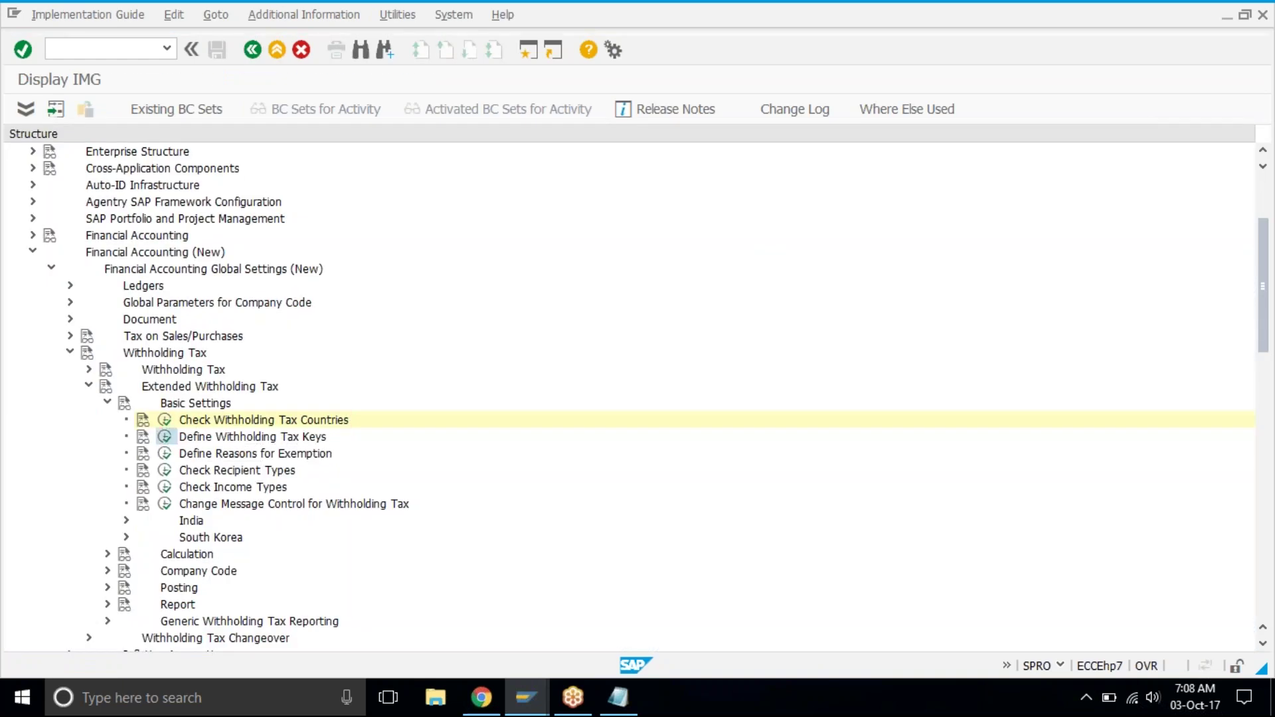
Execute Define Withholding Tax Keys for country key US and start new entries
{"action": "left_click", "coordinate": [165, 436]}
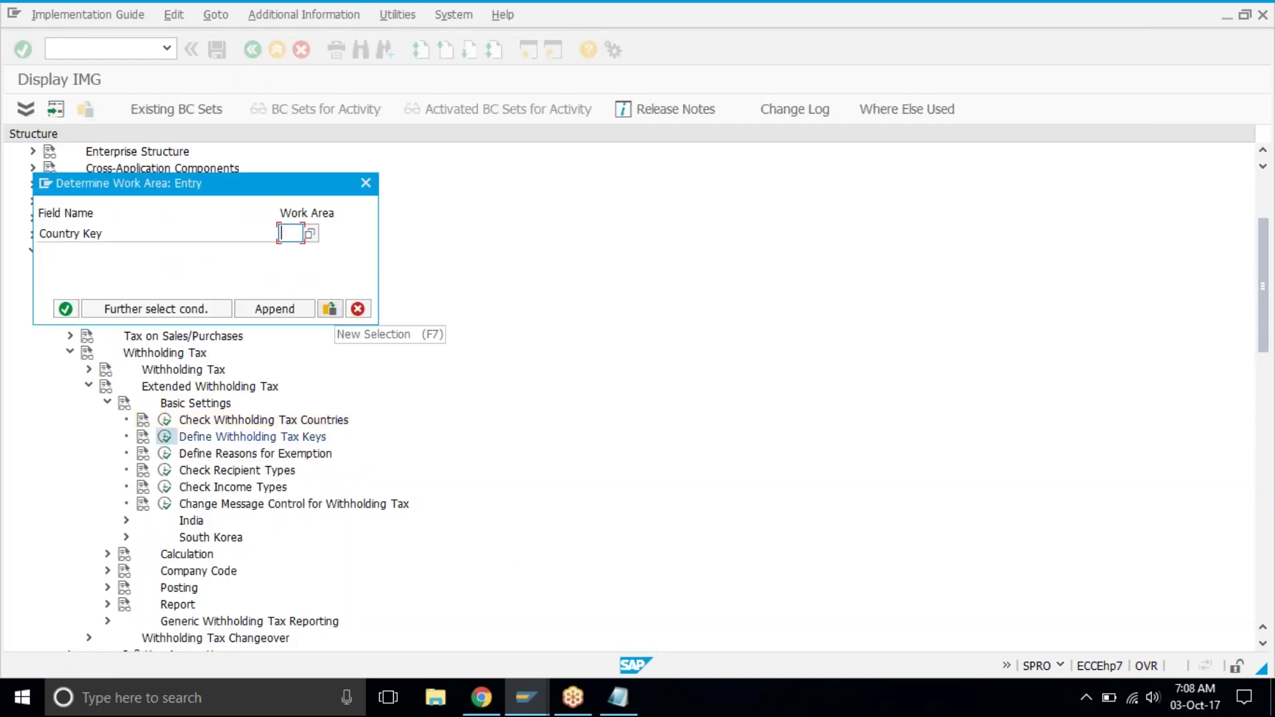
{"action": "type", "text": "us"}
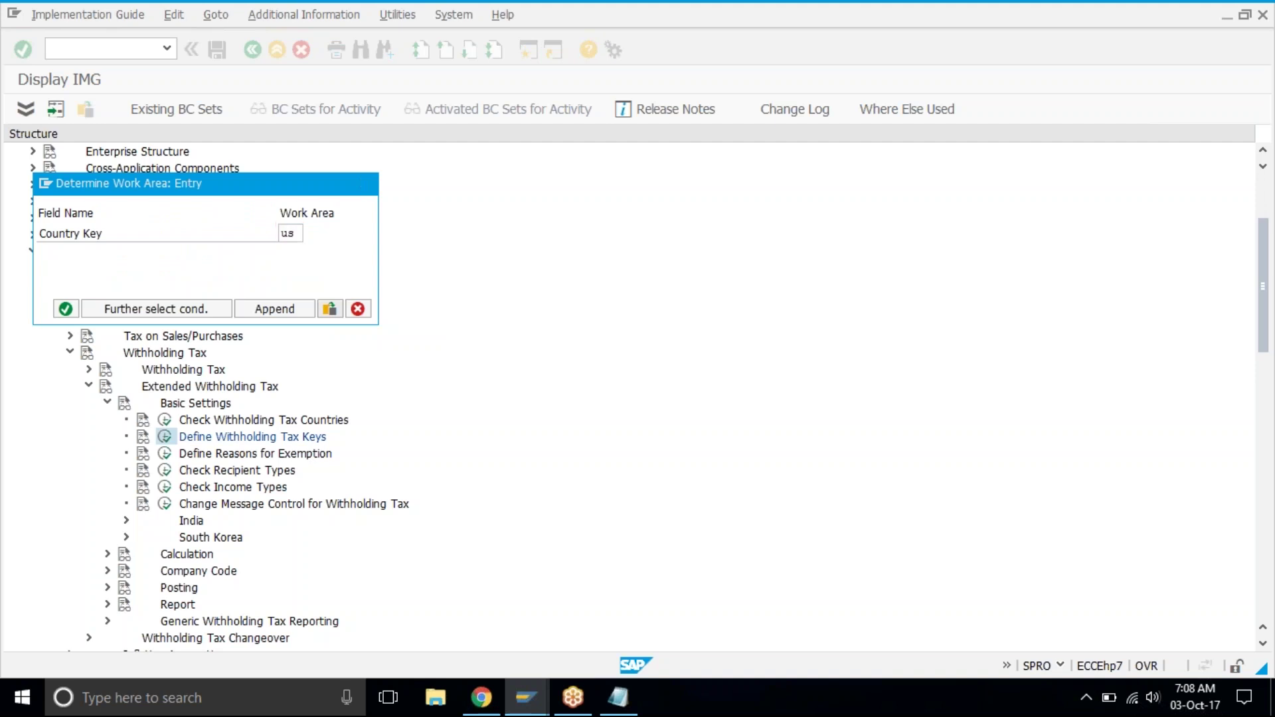
{"action": "key", "text": "Return"}
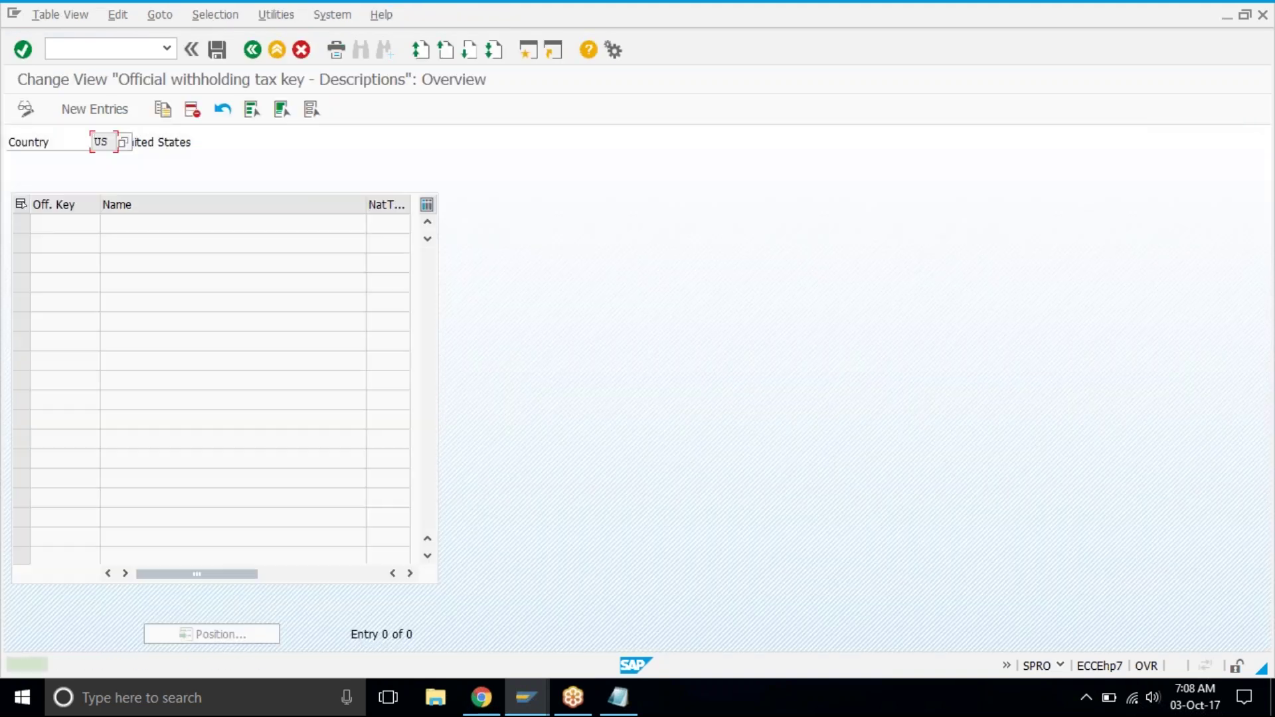
{"action": "left_click", "coordinate": [102, 113]}
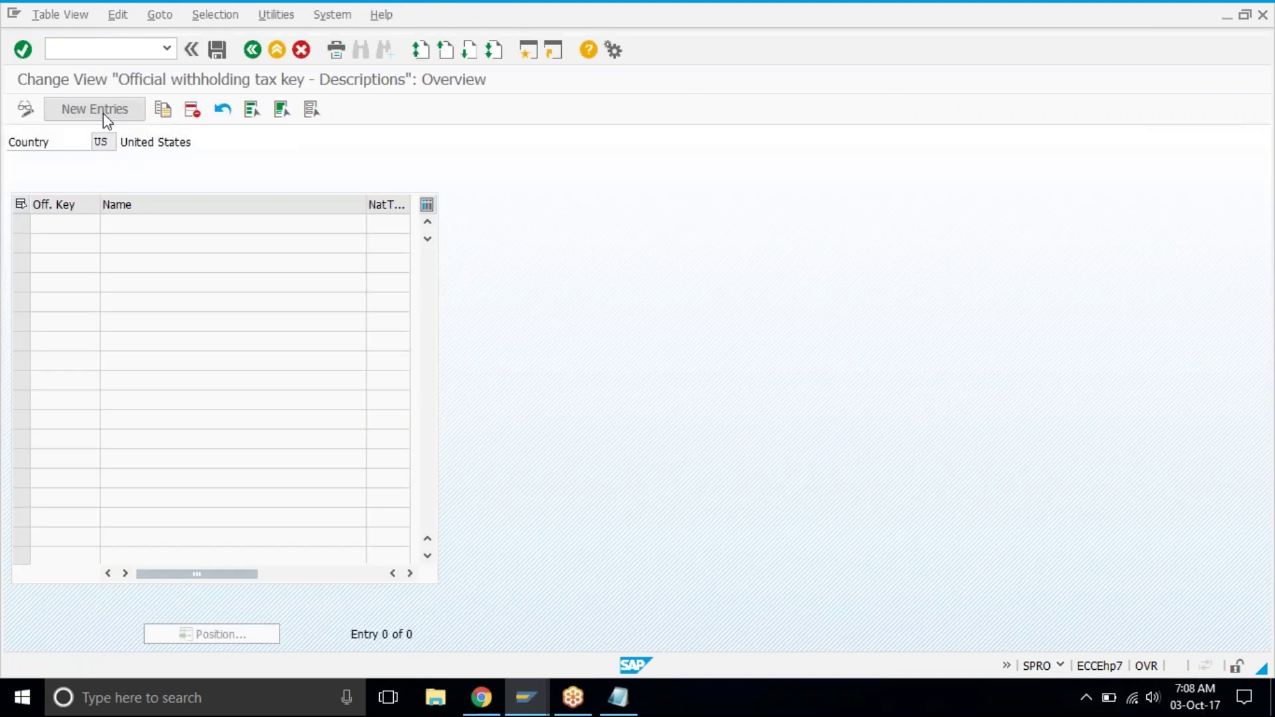
Copy the section, description and narration rows B3:D9 from the sap training sheet into the new official withholding tax key entries in SAP
{"action": "left_click", "coordinate": [490, 701]}
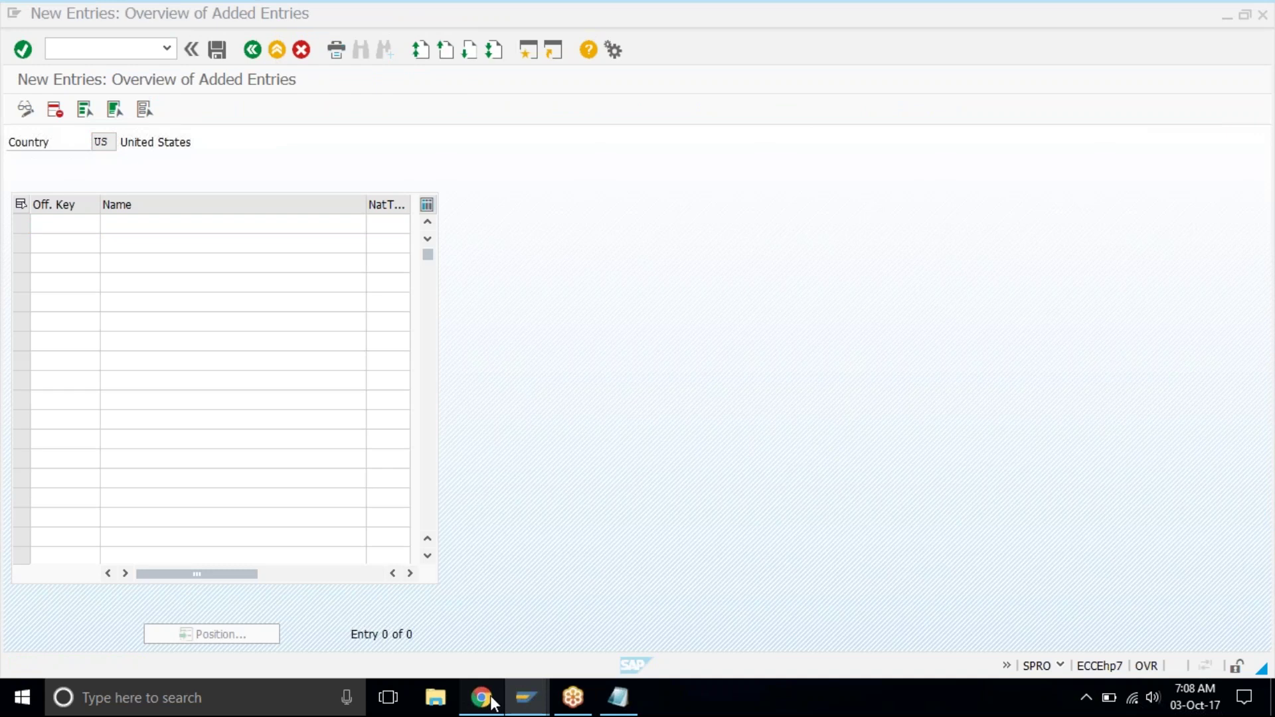
{"action": "scroll", "coordinate": [120, 265], "scroll_direction": "up", "scroll_amount": 3}
{"action": "left_click_drag", "start_coordinate": [120, 268], "coordinate": [422, 386]}
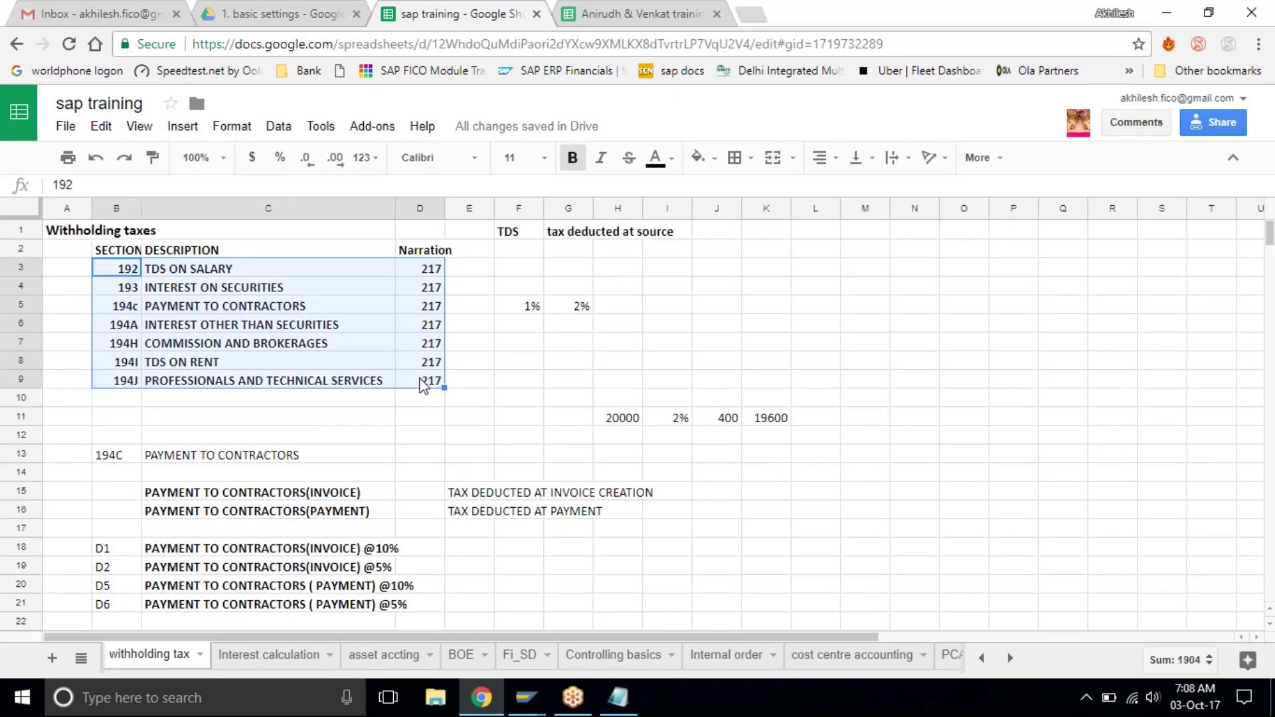
{"action": "key", "text": "ctrl+c"}
{"action": "left_click", "coordinate": [539, 704]}
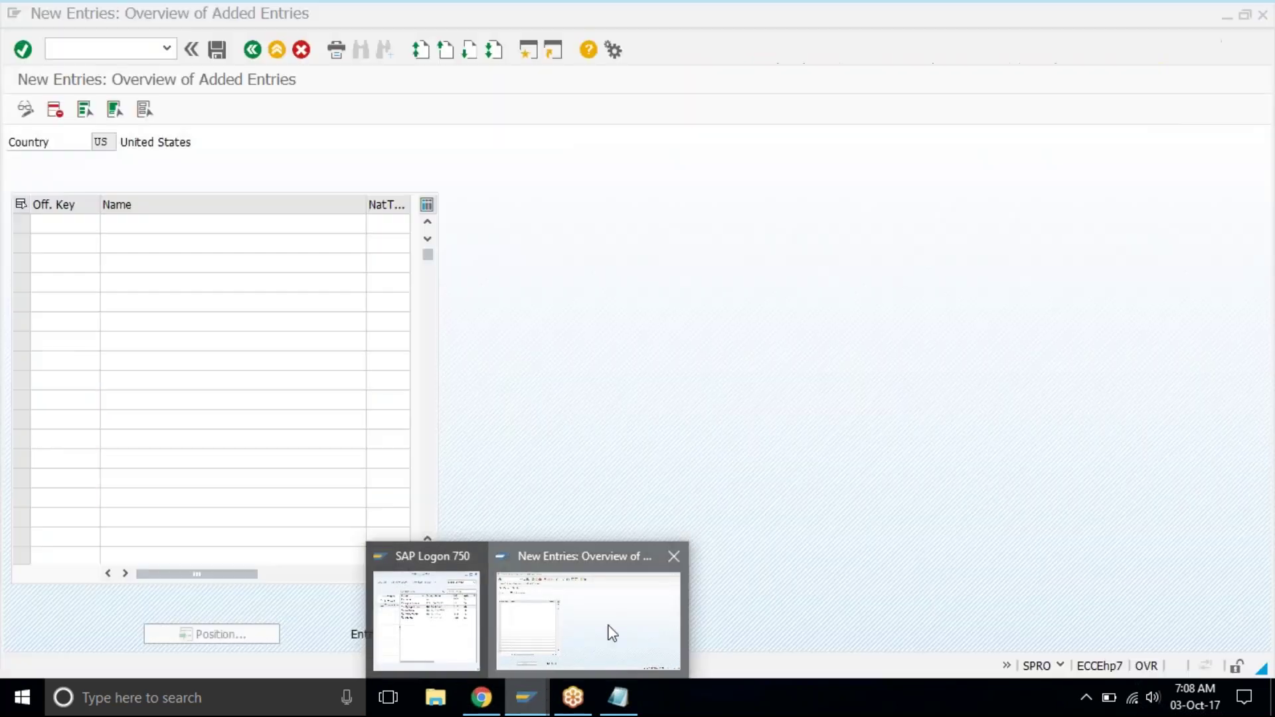
{"action": "left_click", "coordinate": [613, 633]}
{"action": "key", "text": "ctrl+v"}
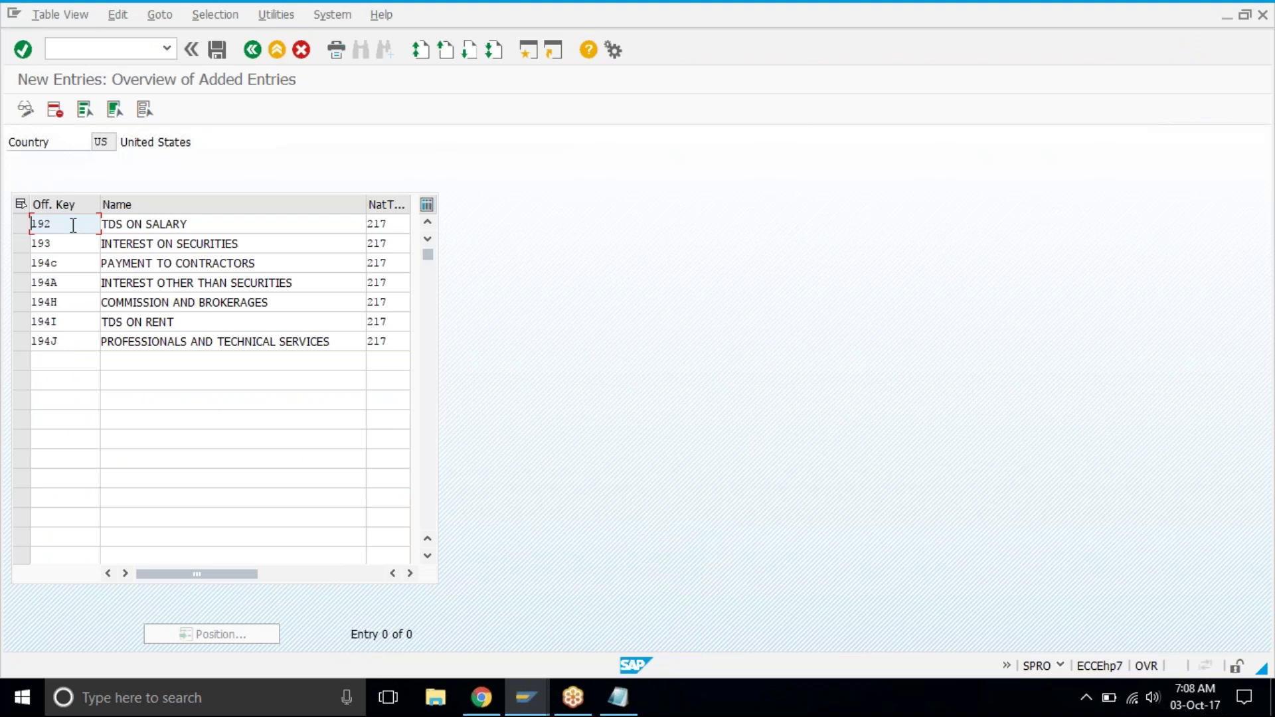
Set the official keys of TDS ON SALARY, INTEREST ON SECURITIES and PAYMENT TO CONTRACTORS to usa1, usa2 and usa3
{"action": "type", "text": "usa"}
{"action": "type", "text": "1"}
{"action": "key", "text": "Down"}
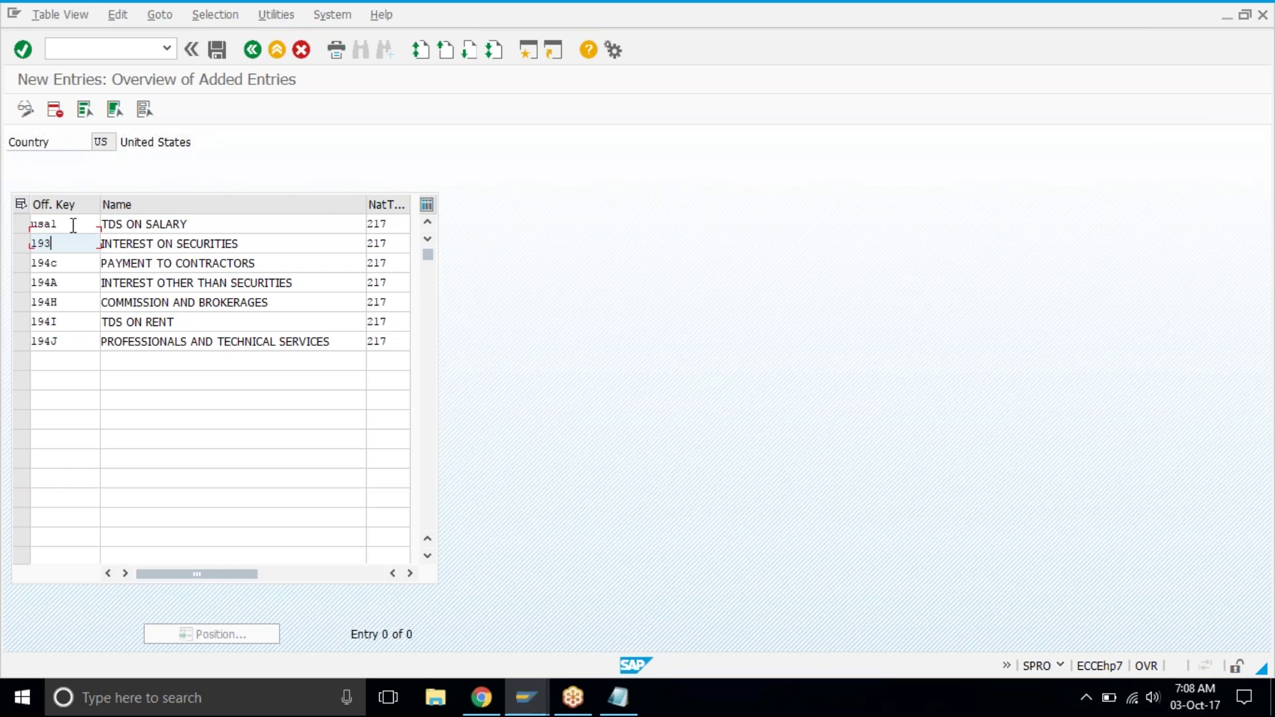
{"action": "type", "text": "usa2"}
{"action": "key", "text": "Down"}
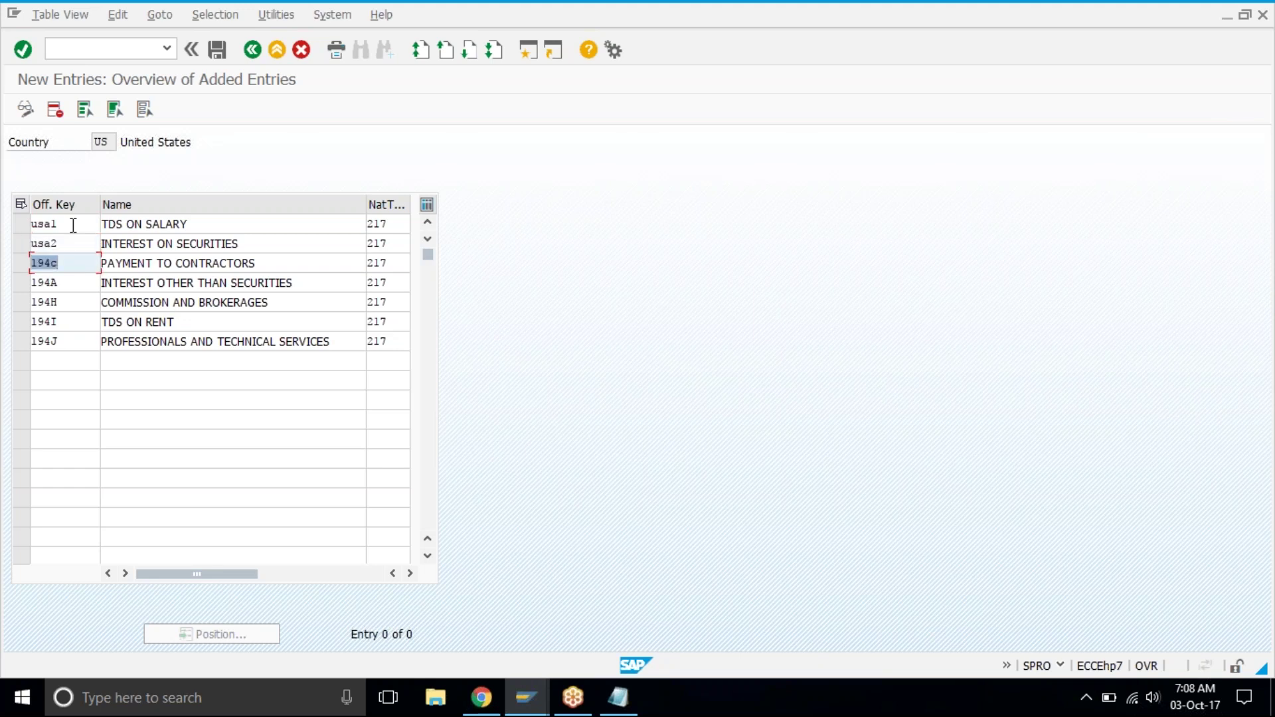
{"action": "type", "text": "usa3"}
{"action": "key", "text": "Down"}
Set the keys of INTEREST OTHER THAN SECURITIES, COMMISSION AND BROKERAGES, TDS ON RENT and PROFESSIONALS AND TECHNICAL SERVICES to usa4, usa5, usa6 and usa7
{"action": "type", "text": "usa"}
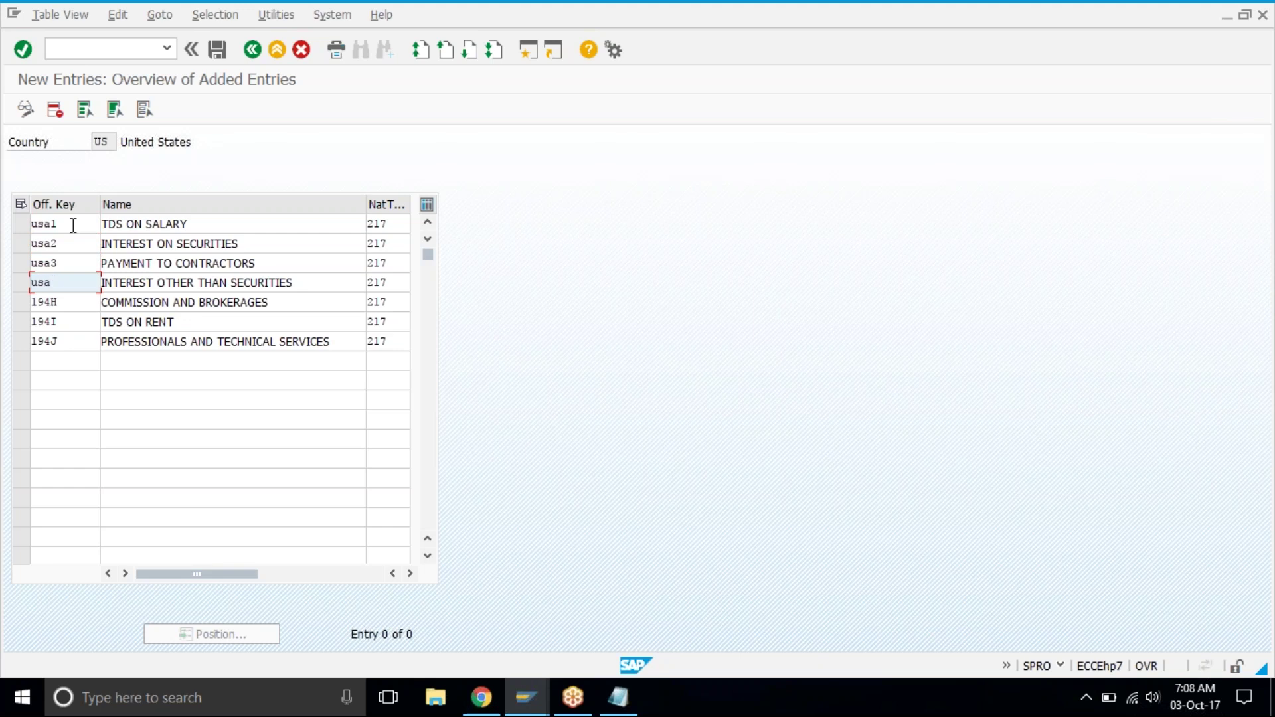
{"action": "type", "text": "4"}
{"action": "key", "text": "Down"}
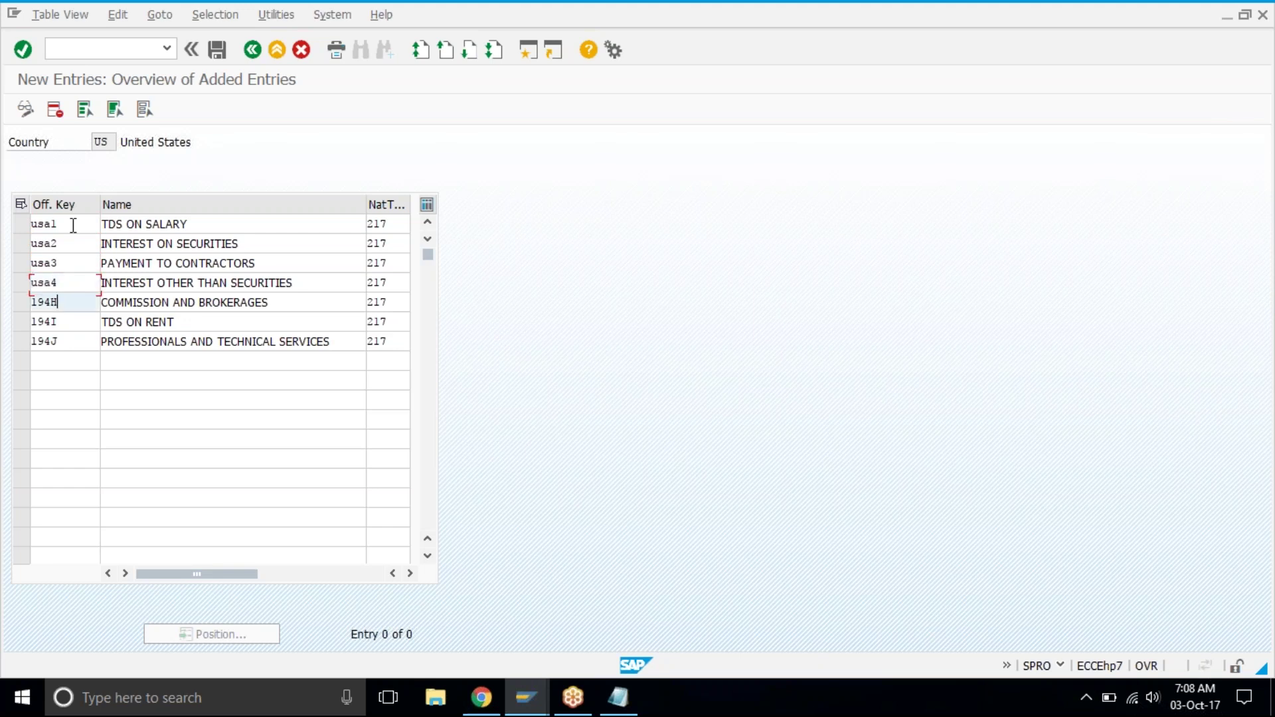
{"action": "type", "text": "usa5"}
{"action": "key", "text": "Down"}
{"action": "key", "text": "ctrl+a"}
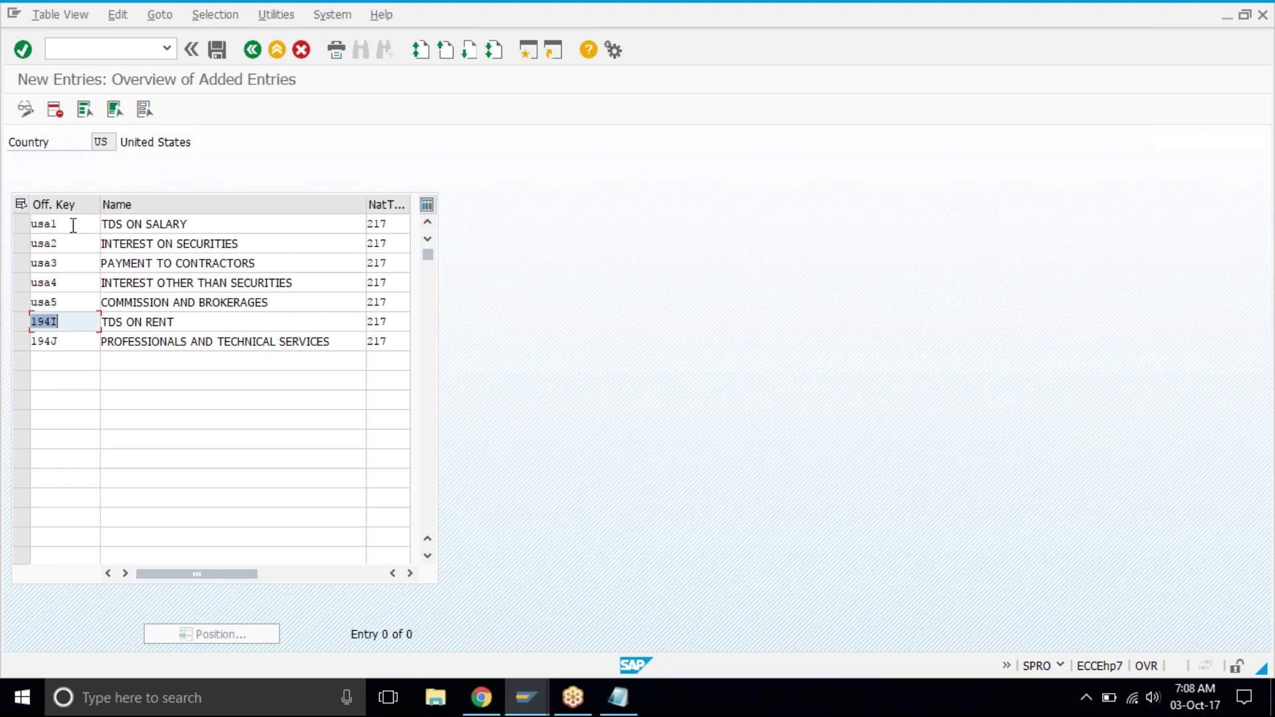
{"action": "type", "text": "usa6"}
{"action": "key", "text": "Down"}
{"action": "key", "text": "ctrl+a"}
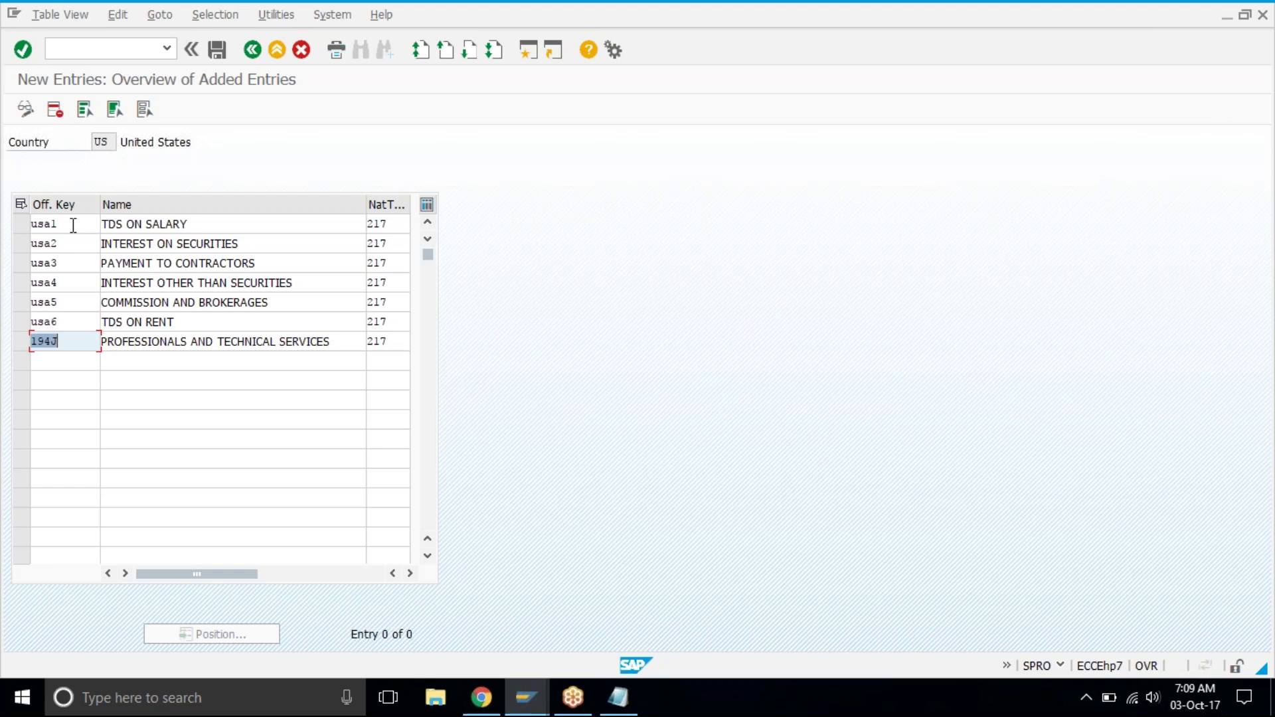
{"action": "type", "text": "usa7"}
{"action": "key", "text": "Return"}
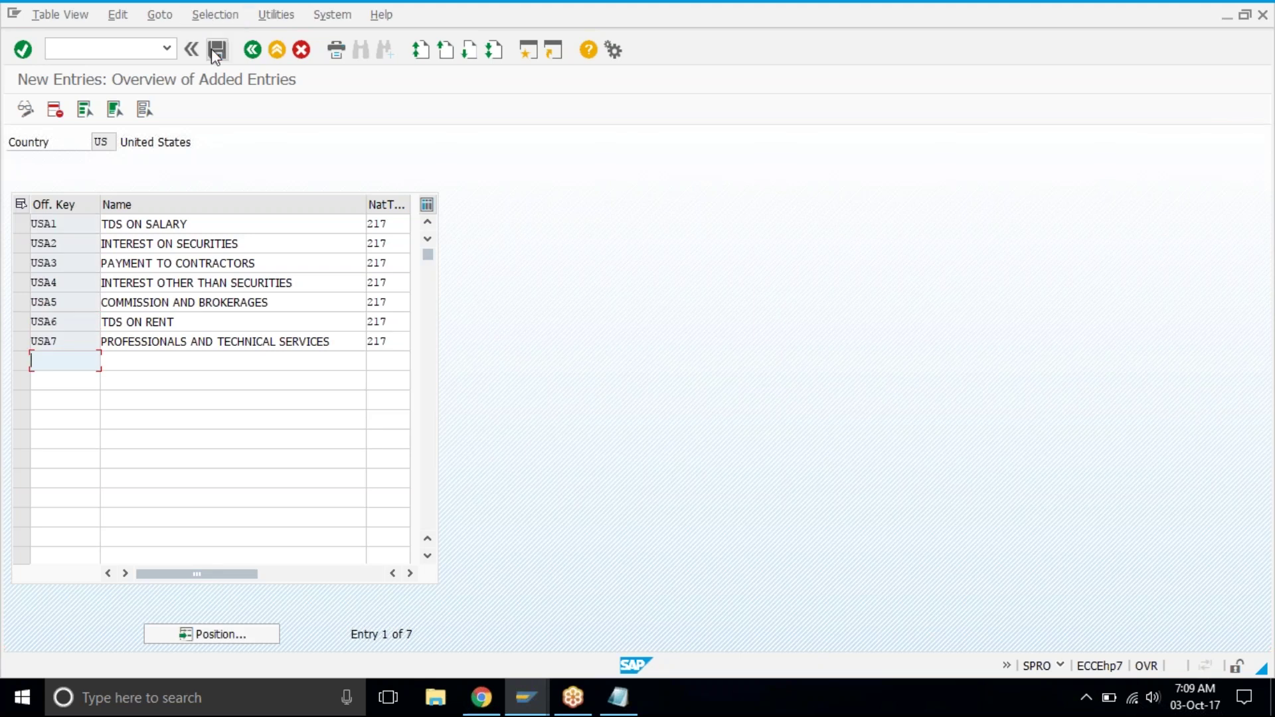
Save the official withholding tax keys in the proposed customizing request and go back to the key overview for country US
{"action": "left_click", "coordinate": [217, 49]}
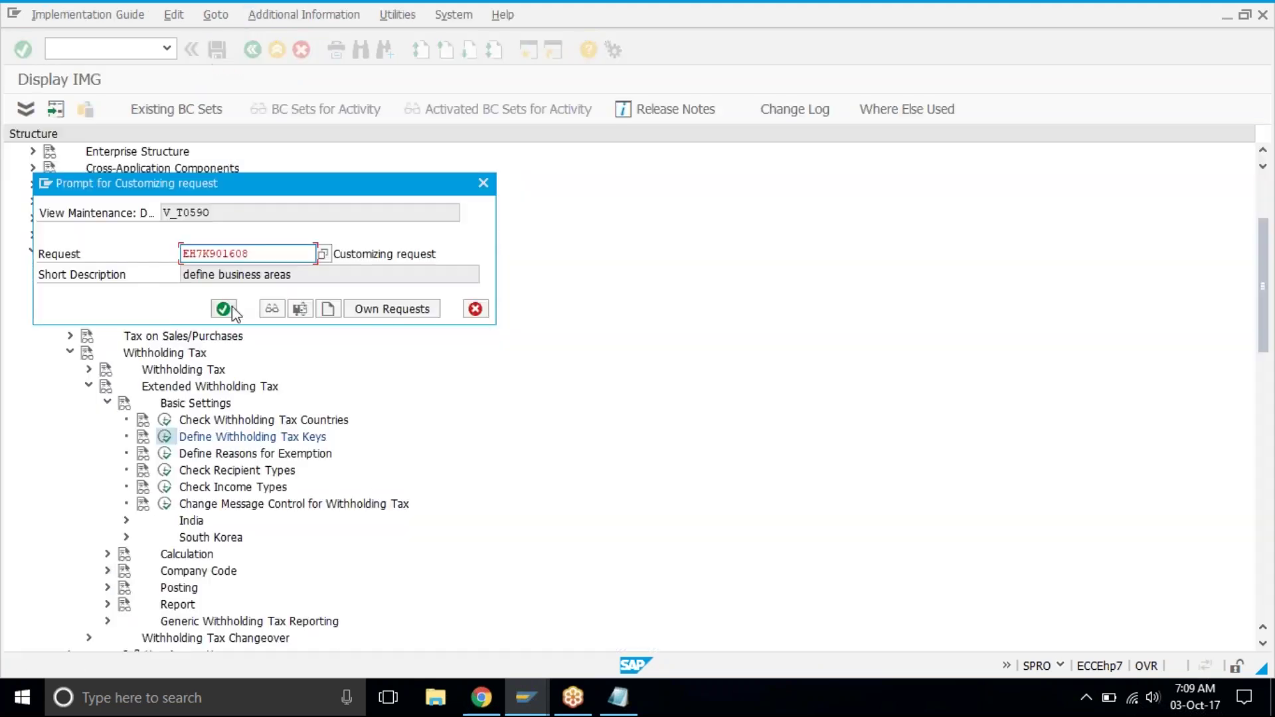
{"action": "left_click", "coordinate": [229, 309]}
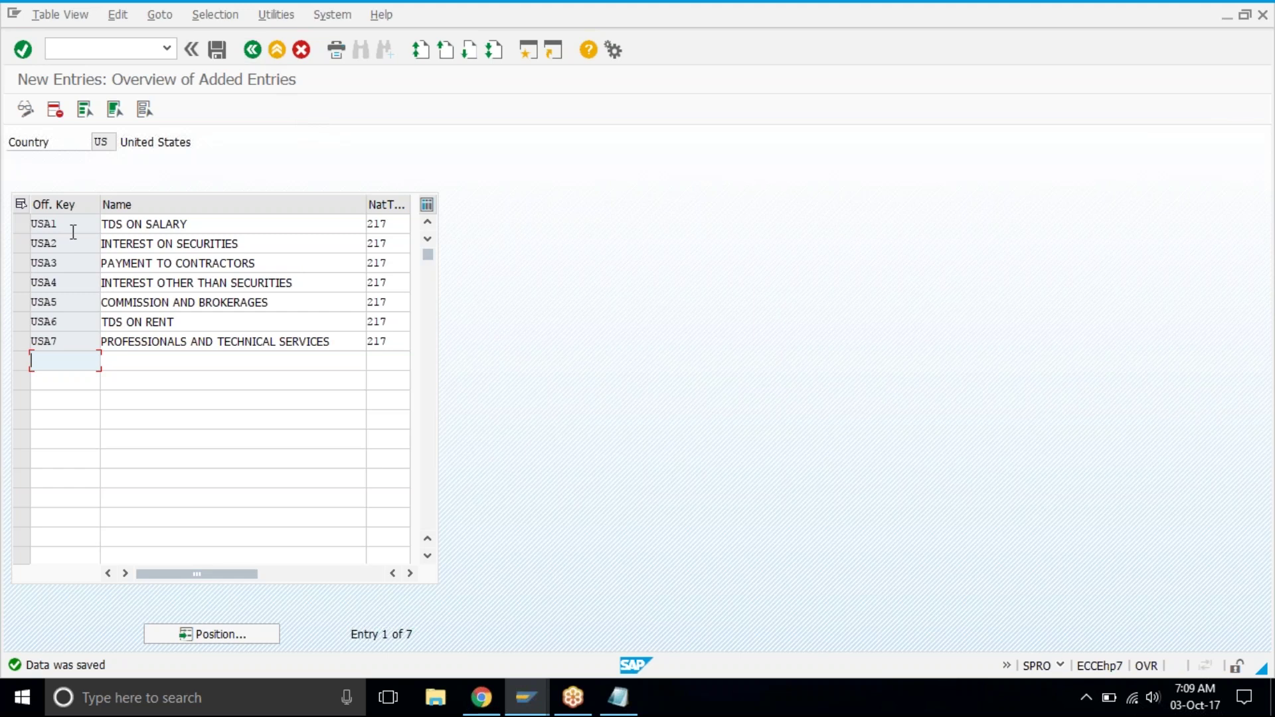
{"action": "left_click", "coordinate": [27, 265]}
{"action": "left_click", "coordinate": [27, 265]}
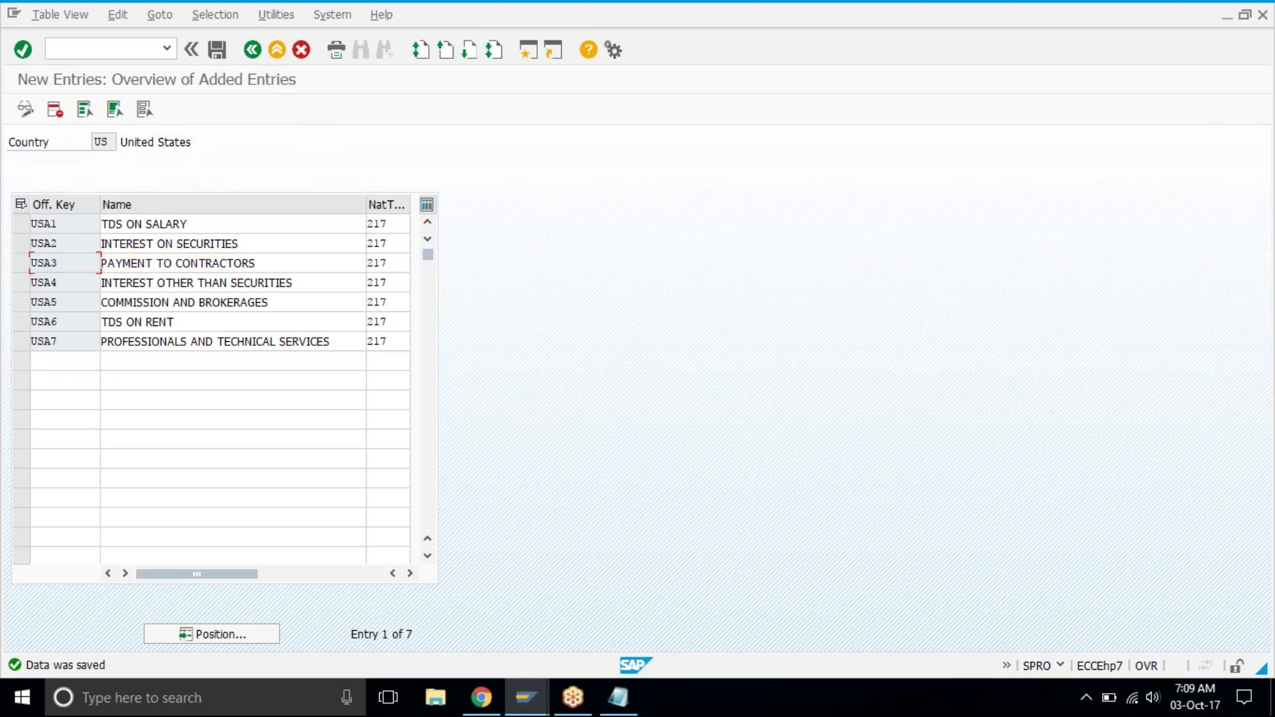
{"action": "left_click", "coordinate": [252, 51]}
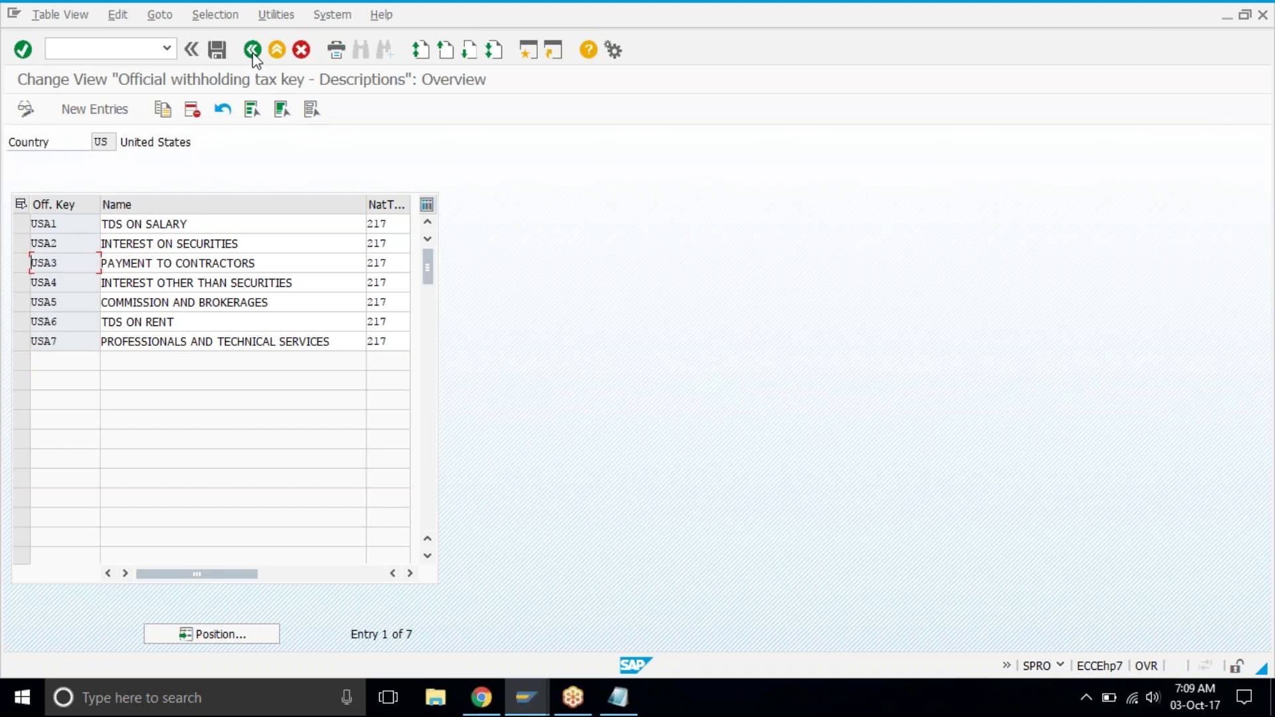
Return to the IMG, collapse Basic Settings and expand Calculation and its Withholding Tax Type node under Extended Withholding Tax
{"action": "left_click", "coordinate": [252, 51]}
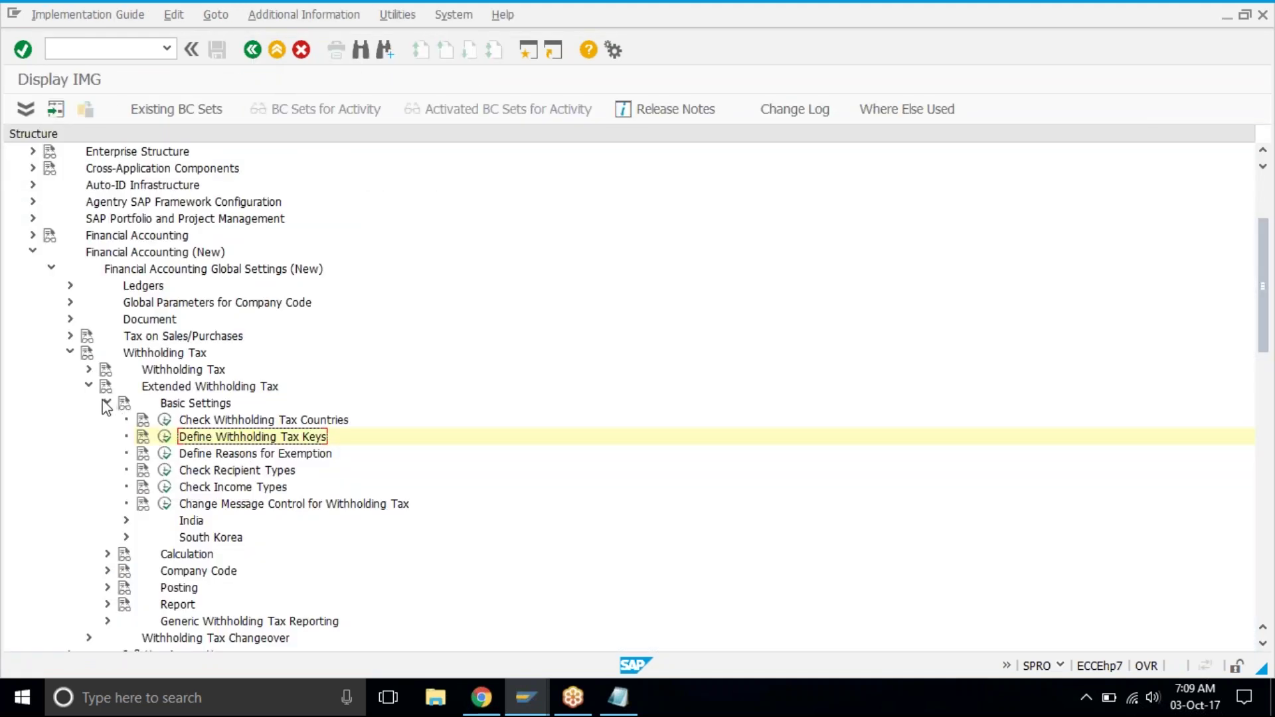
{"action": "left_click", "coordinate": [106, 404]}
{"action": "left_click", "coordinate": [106, 420]}
{"action": "key", "text": "Down"}
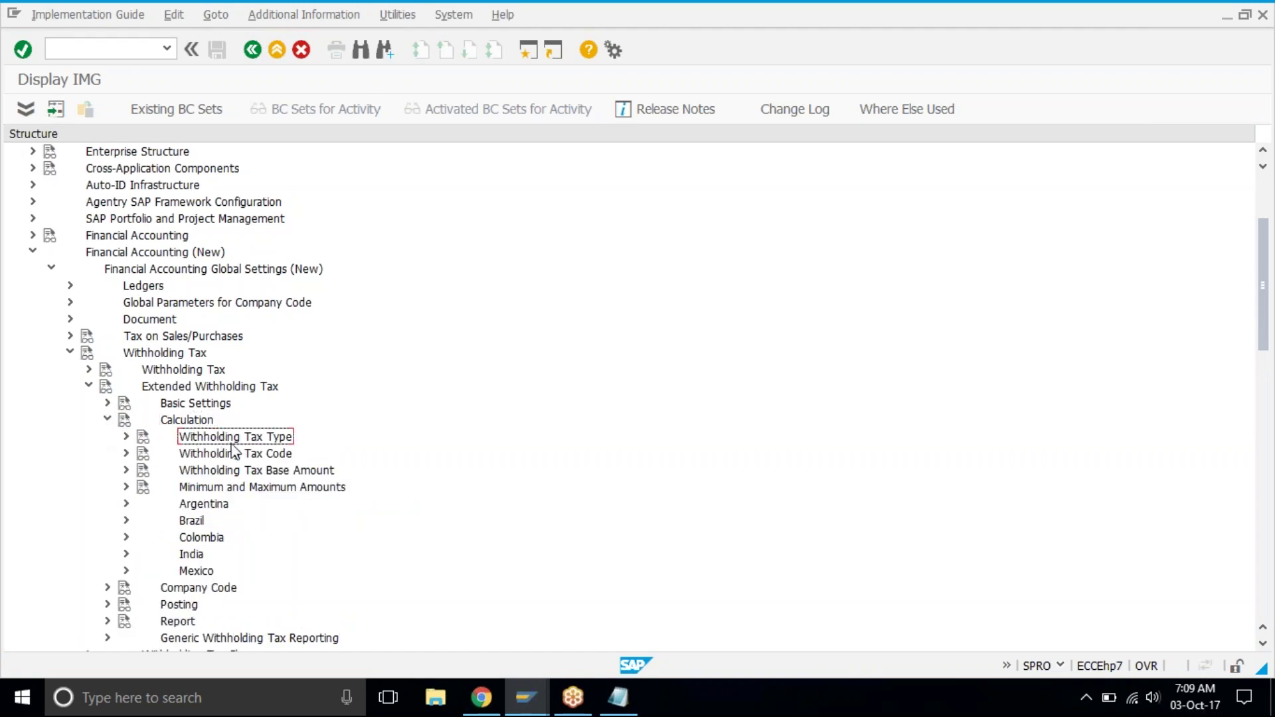
{"action": "key", "text": "Down"}
{"action": "key", "text": "Up"}
{"action": "left_click", "coordinate": [118, 439]}
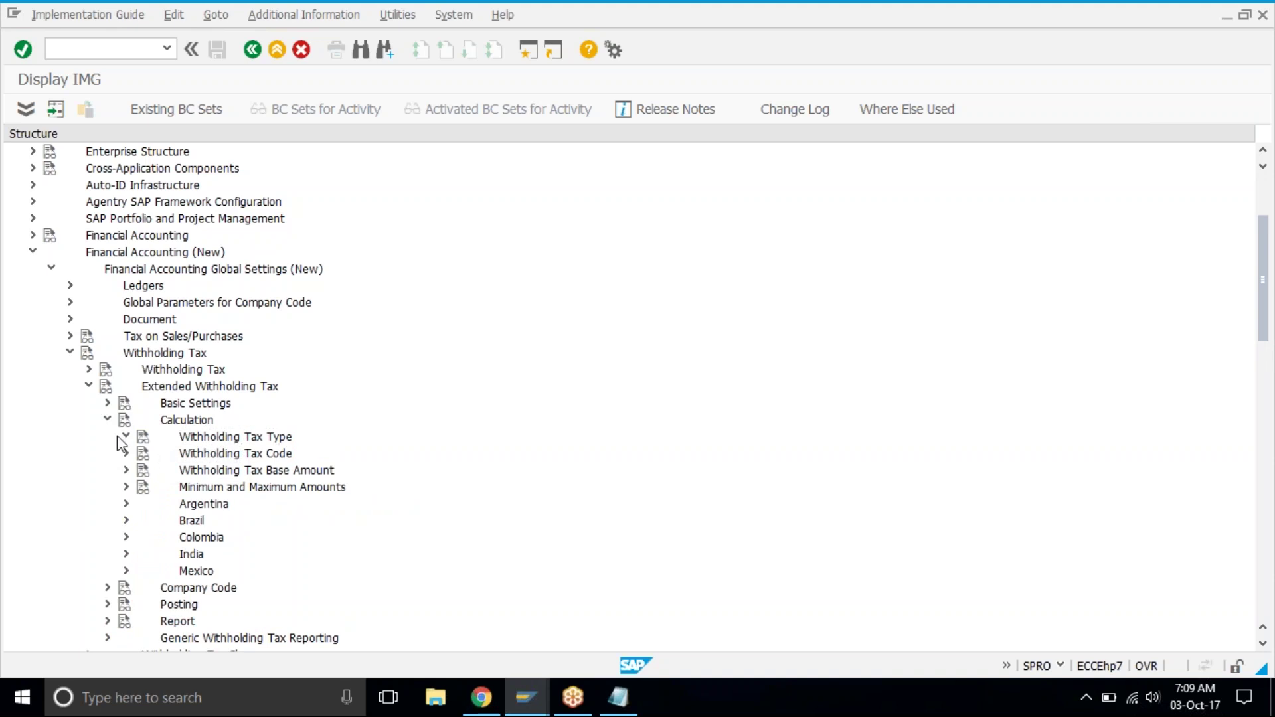
{"action": "left_click", "coordinate": [269, 457]}
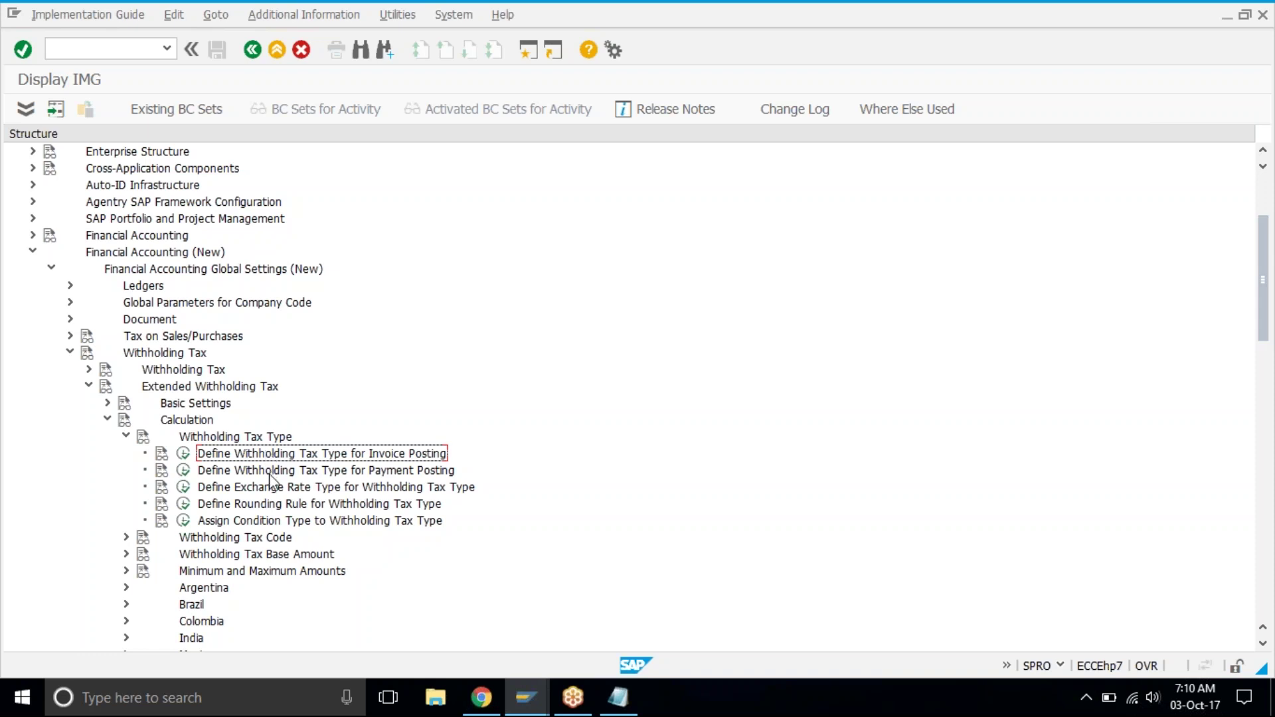
{"action": "left_click", "coordinate": [269, 473], "text": "shift"}
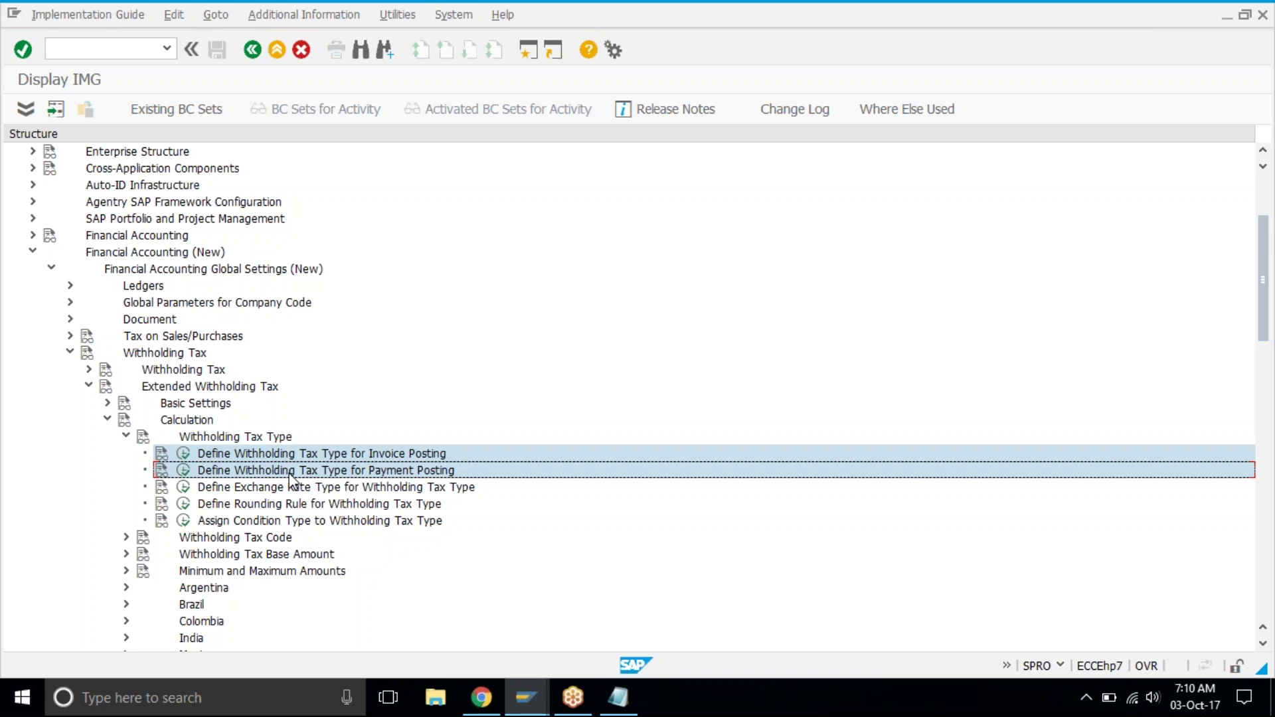
Start a new withholding tax type a1 for invoice posting in country US
{"action": "left_click", "coordinate": [189, 457]}
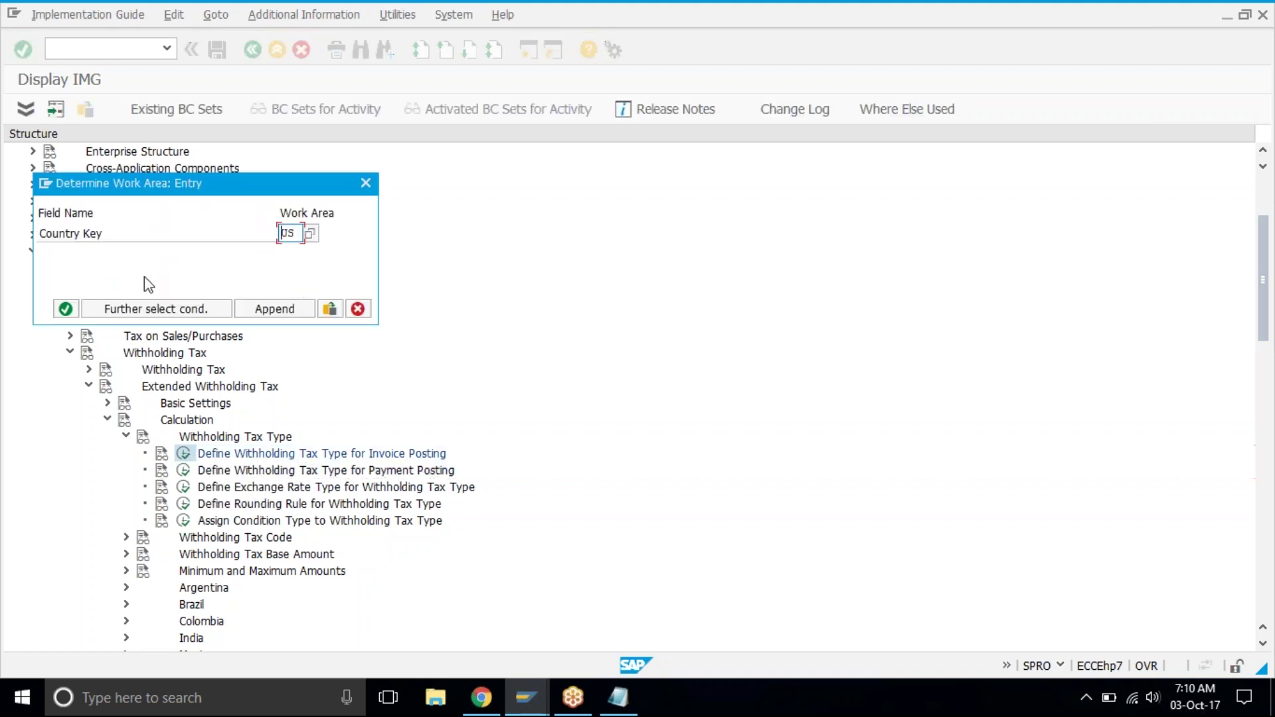
{"action": "left_click", "coordinate": [64, 309]}
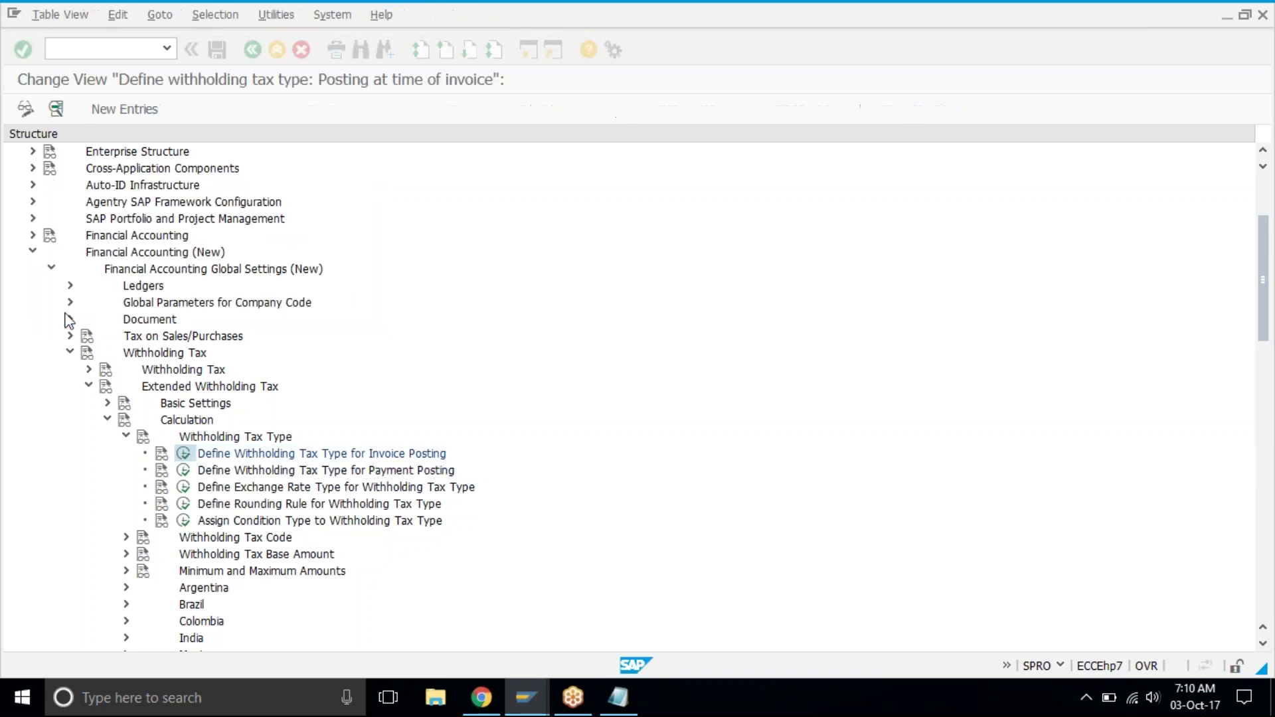
{"action": "left_click", "coordinate": [145, 110]}
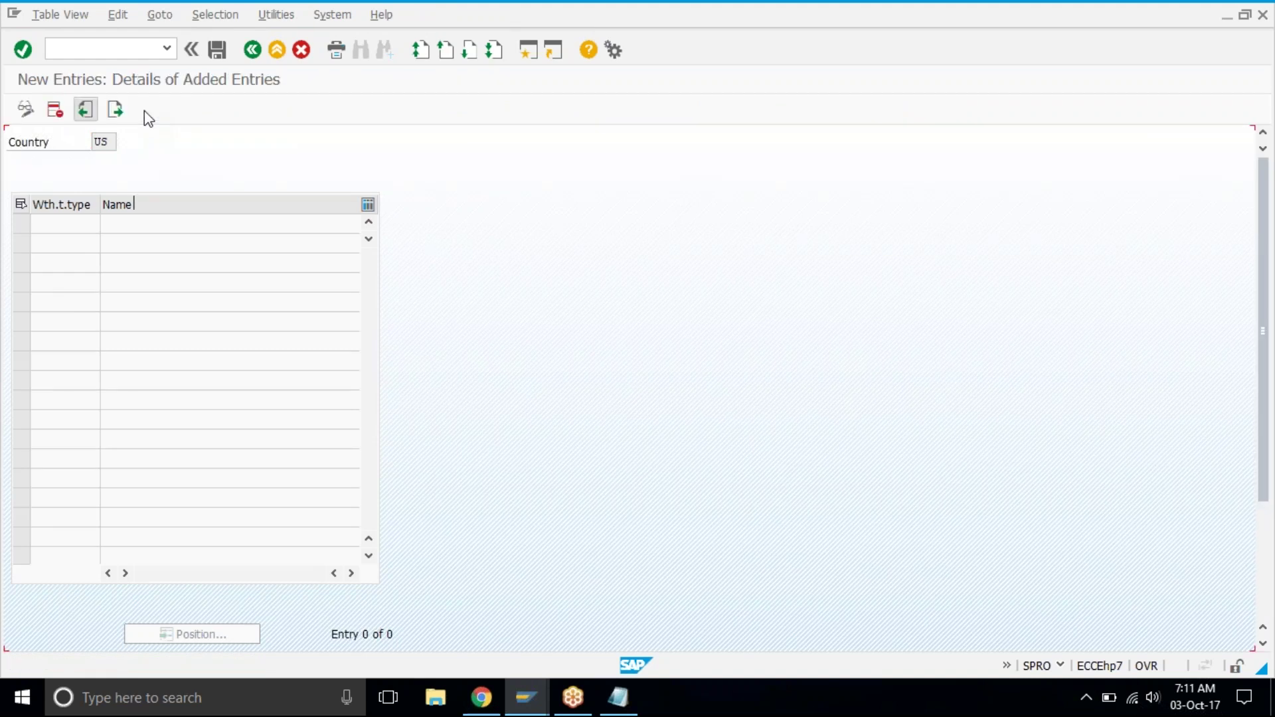
{"action": "type", "text": "a1"}
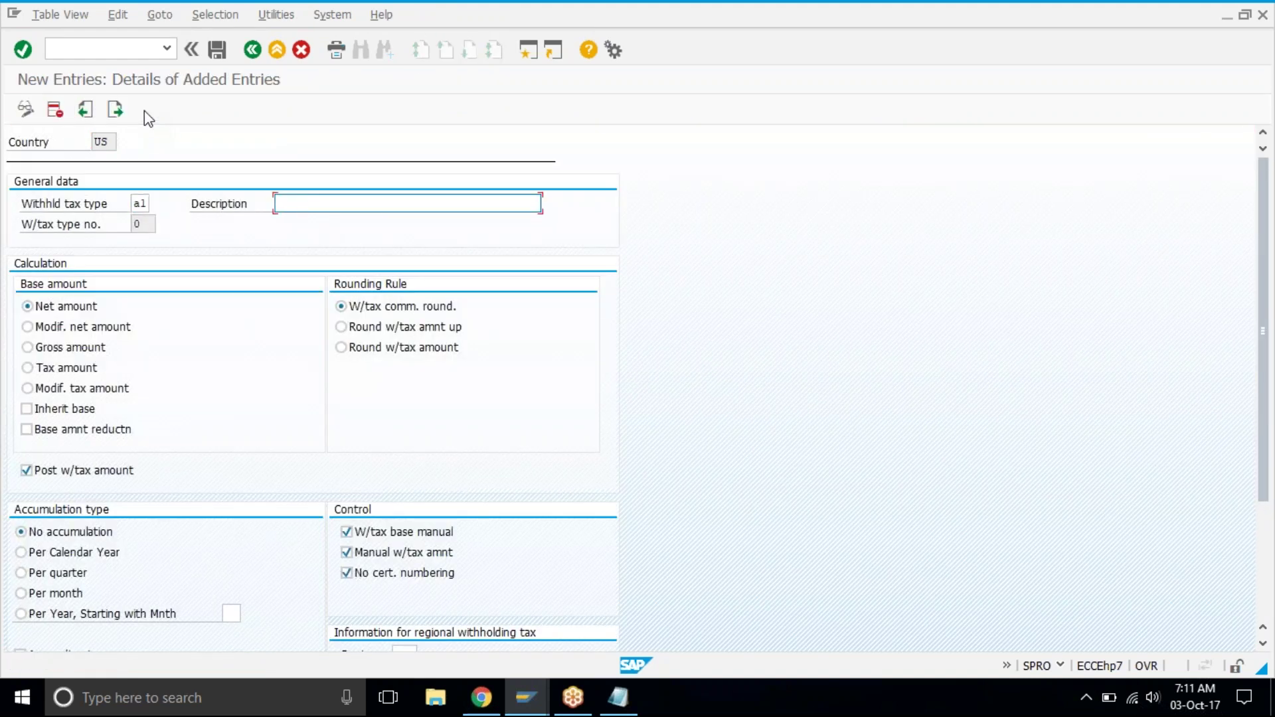
Describe withholding tax type a1 as "Payment to contractora(inv)"
{"action": "type", "text": "p"}
{"action": "type", "text": "a"}
{"action": "type", "text": "PTC"}
{"action": "type", "text": " a"}
{"action": "type", "text": "t"}
{"action": "key", "text": "BackSpace"}
{"action": "key", "text": "BackSpace"}
{"action": "key", "text": "BackSpace"}
{"action": "key", "text": "BackSpace"}
{"action": "key", "text": "BackSpace"}
{"action": "key", "text": "BackSpace"}
{"action": "type", "text": "ayment to contractor"}
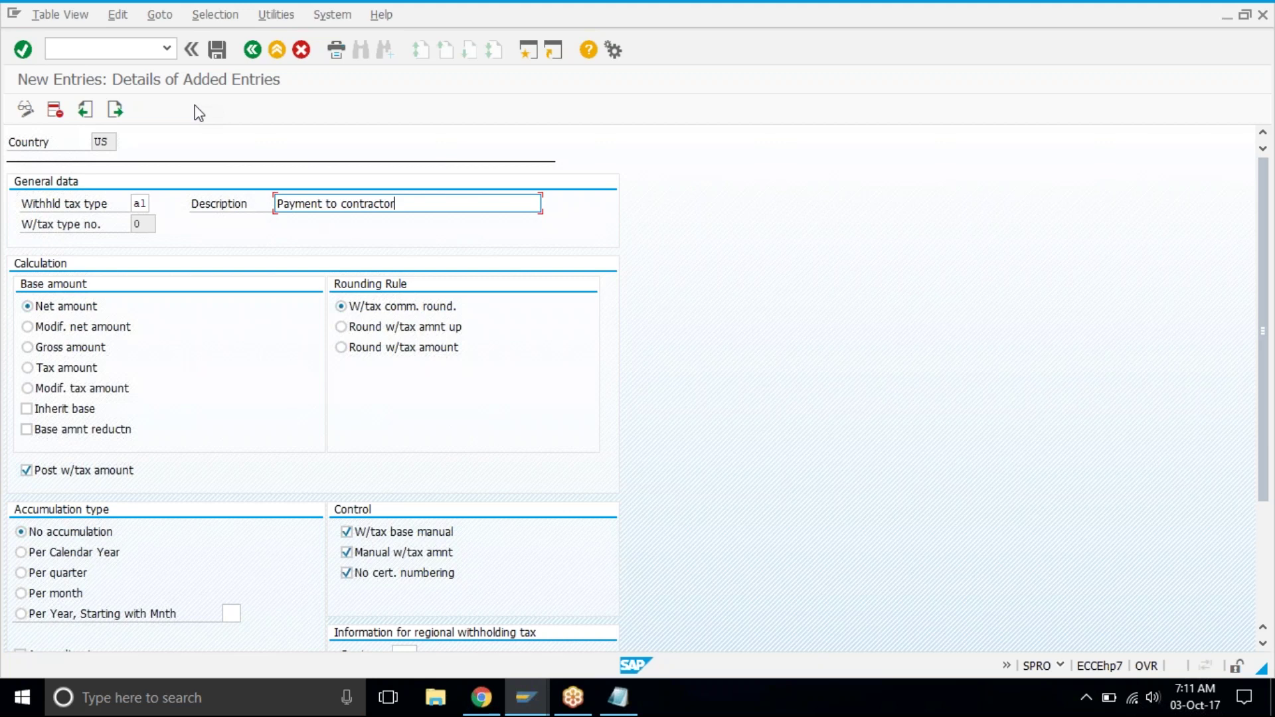
{"action": "type", "text": "a(inv)"}
Give type a1 the gross base amount, commercial rounding and accumulation per calendar year, and enable Acc. w/tax to max
{"action": "left_click", "coordinate": [88, 351]}
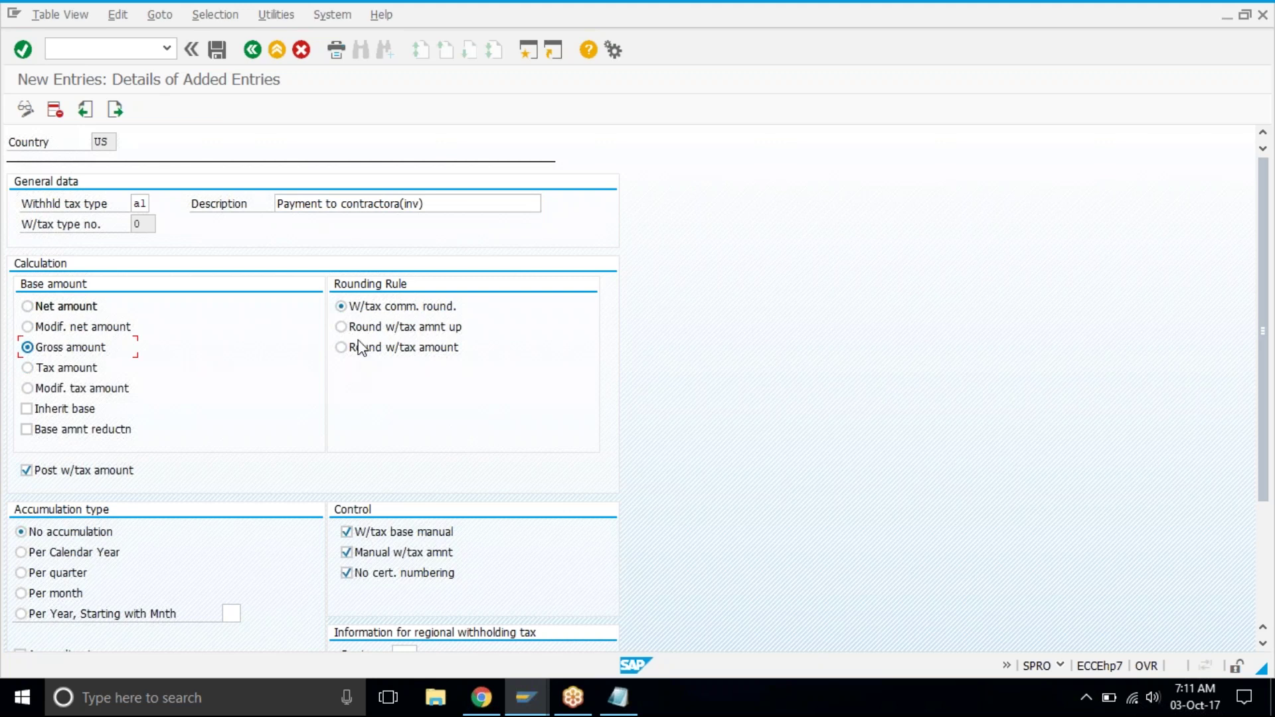
{"action": "left_click", "coordinate": [420, 307]}
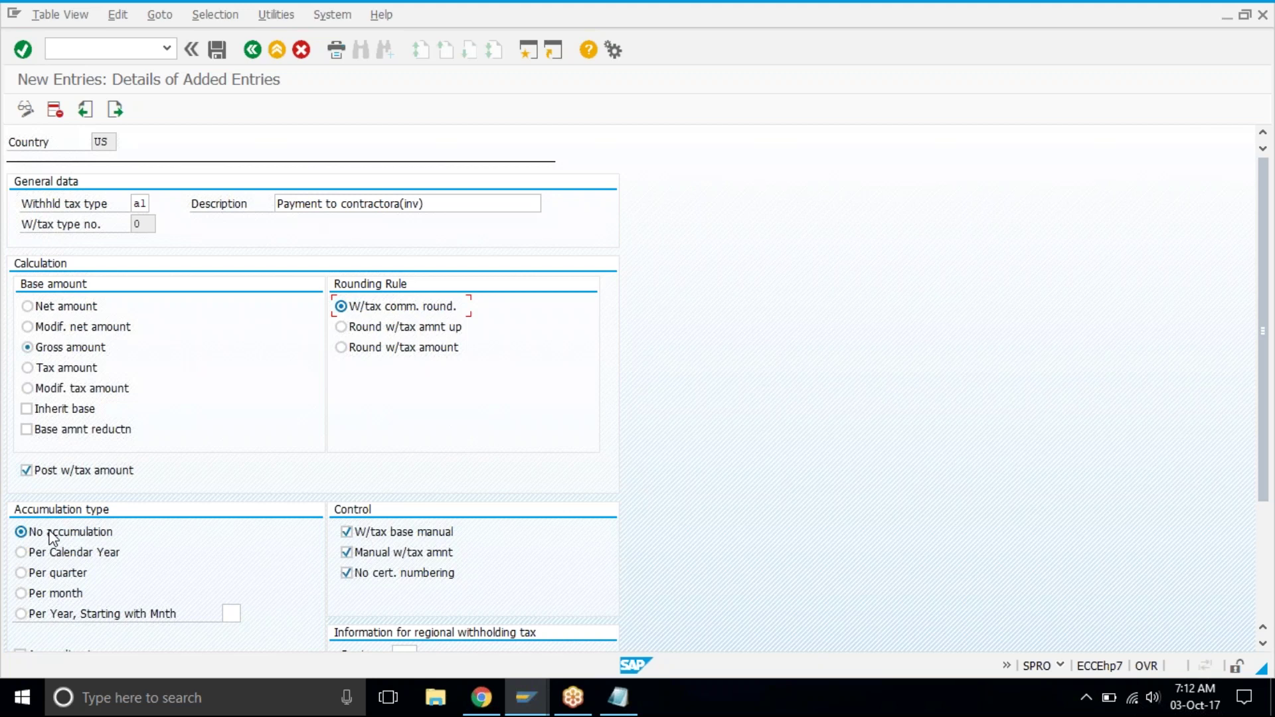
{"action": "left_click", "coordinate": [21, 553]}
{"action": "scroll", "coordinate": [124, 548], "scroll_direction": "down", "scroll_amount": 1}
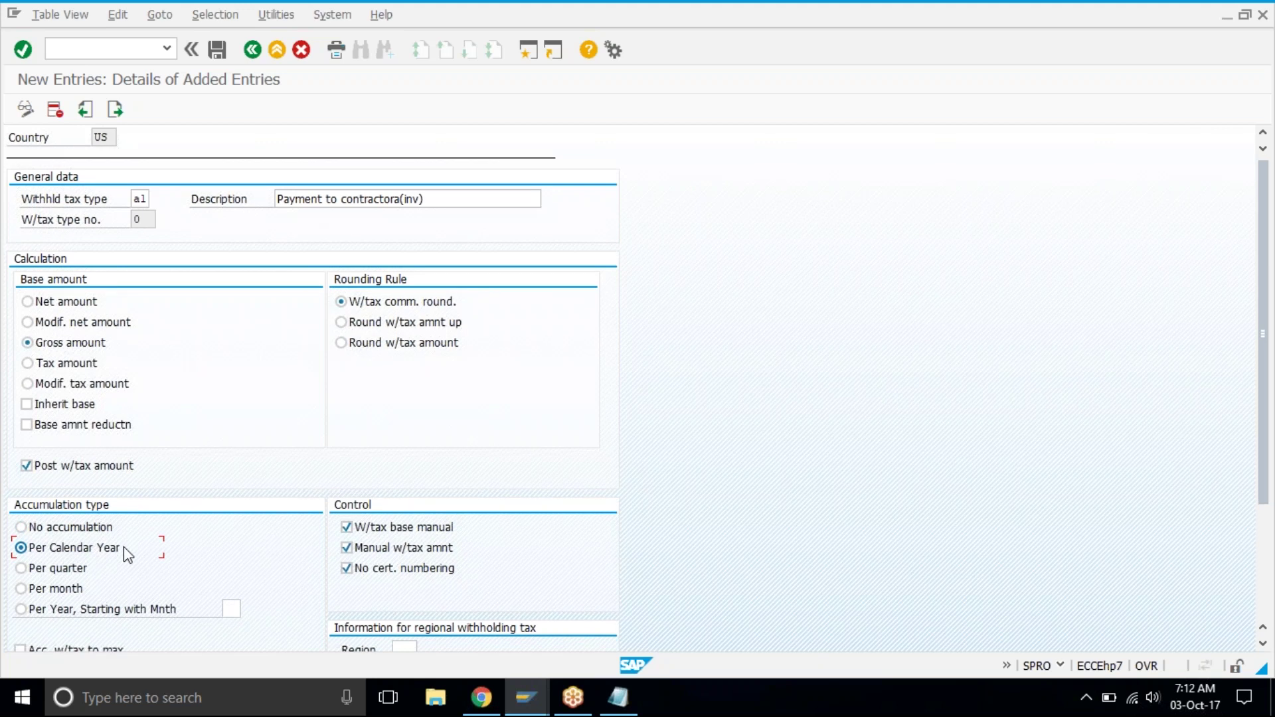
{"action": "scroll", "coordinate": [124, 548], "scroll_direction": "down", "scroll_amount": 3}
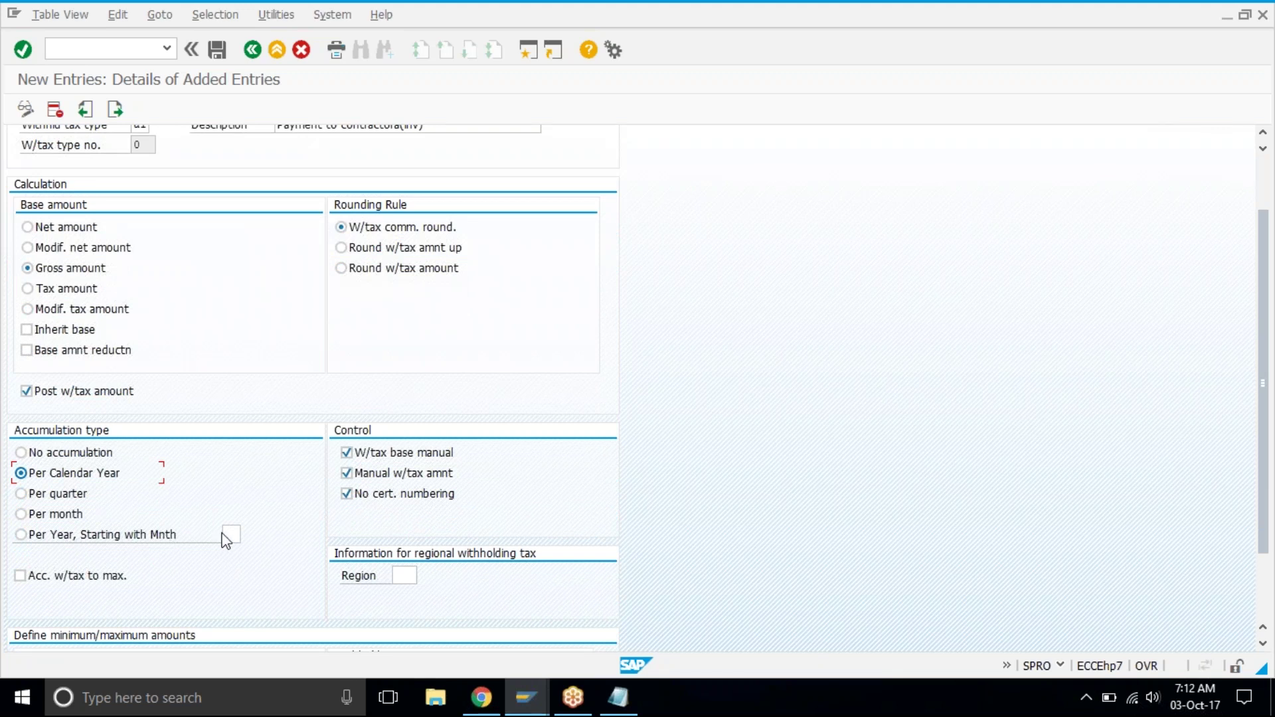
{"action": "scroll", "coordinate": [226, 540], "scroll_direction": "down", "scroll_amount": 1}
{"action": "scroll", "coordinate": [227, 541], "scroll_direction": "down", "scroll_amount": 1}
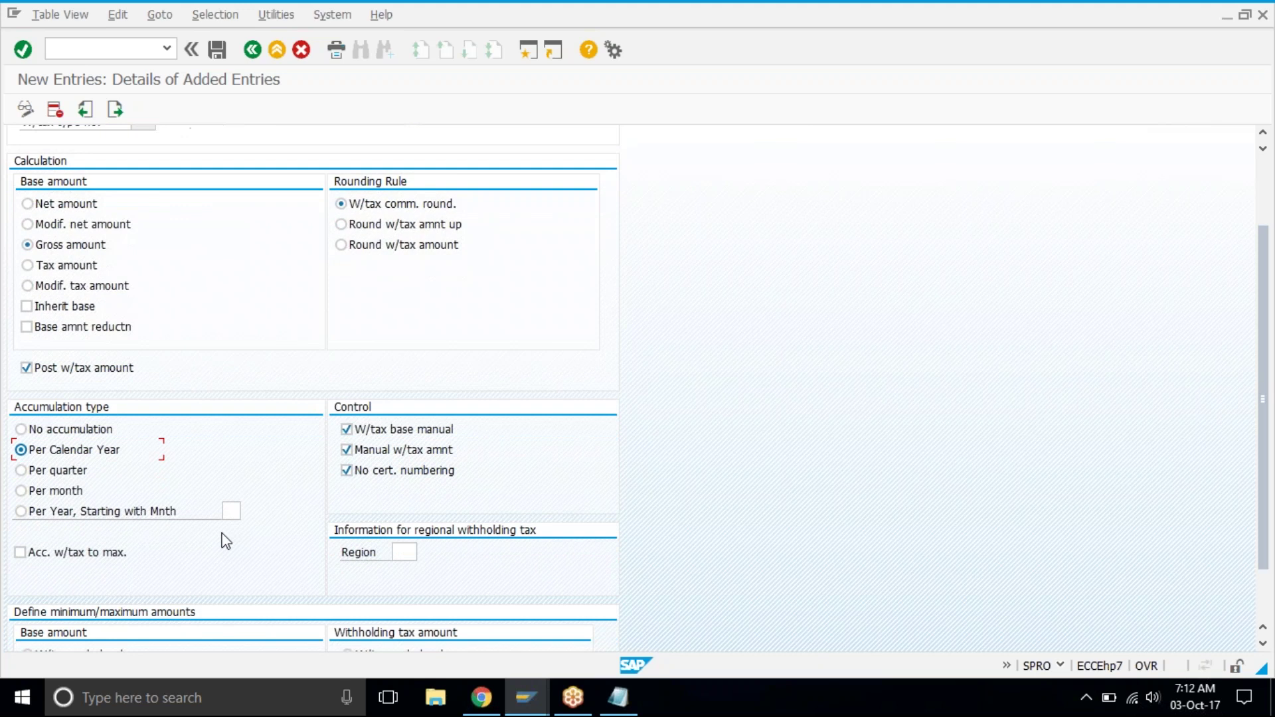
{"action": "scroll", "coordinate": [226, 541], "scroll_direction": "down", "scroll_amount": 3}
{"action": "left_click", "coordinate": [114, 495]}
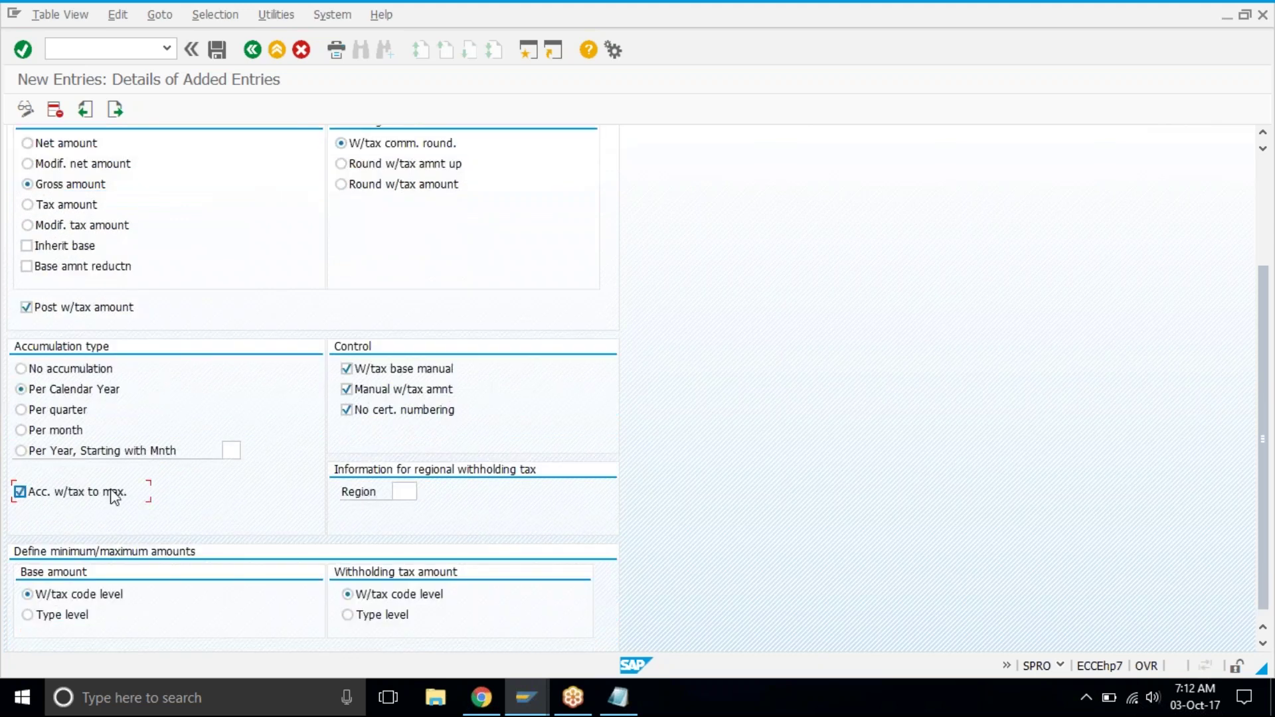
Save withholding tax type a1 in the proposed customizing request and return to the IMG
{"action": "scroll", "coordinate": [114, 497], "scroll_direction": "up", "scroll_amount": 8}
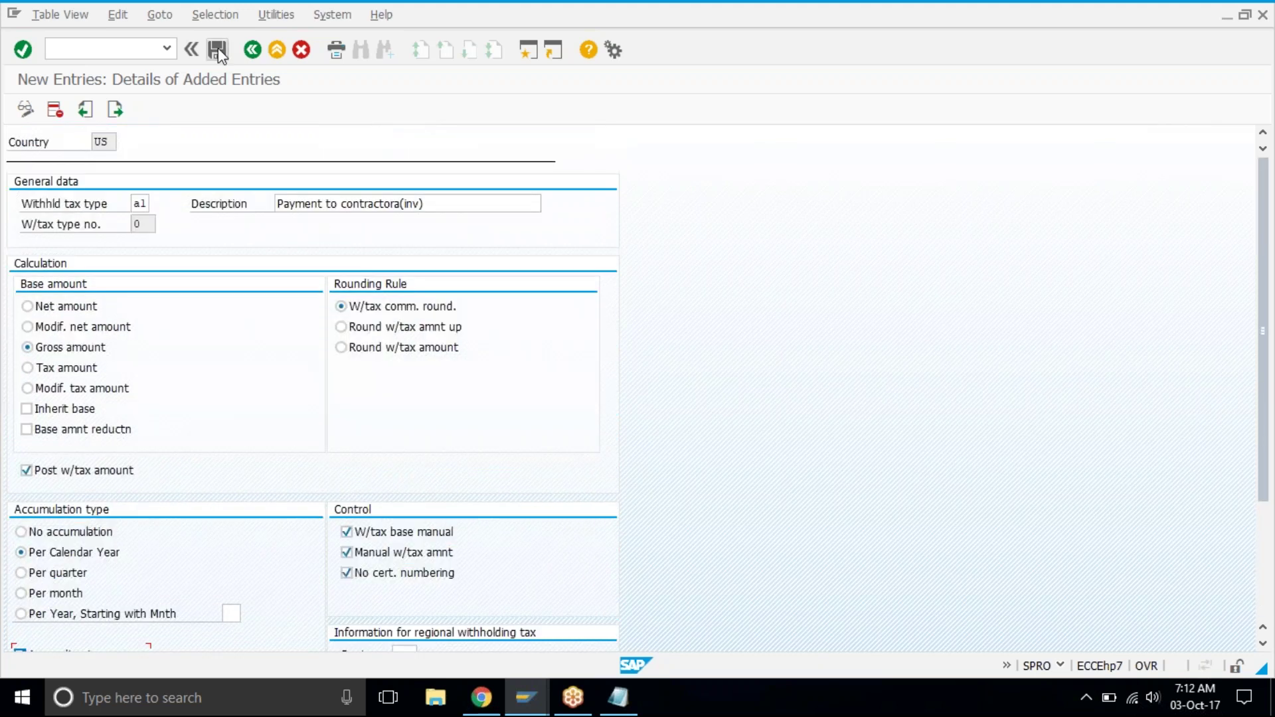
{"action": "left_click", "coordinate": [217, 51]}
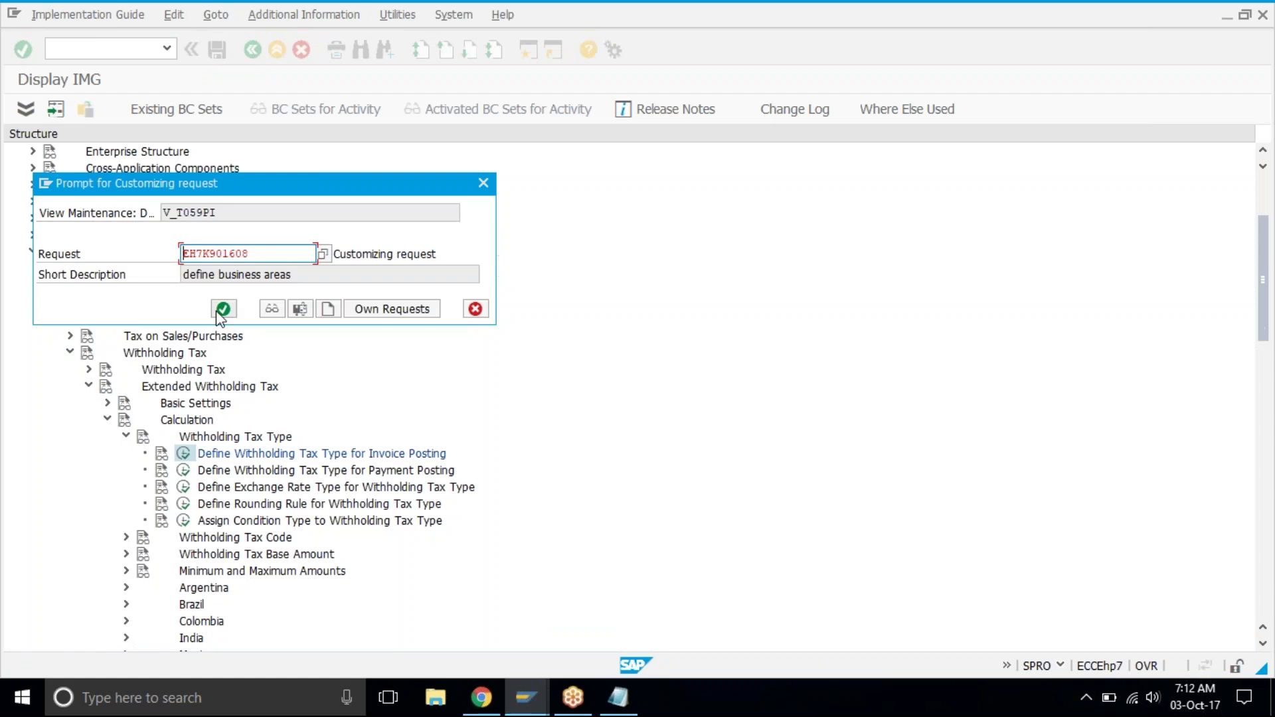
{"action": "left_click", "coordinate": [222, 309]}
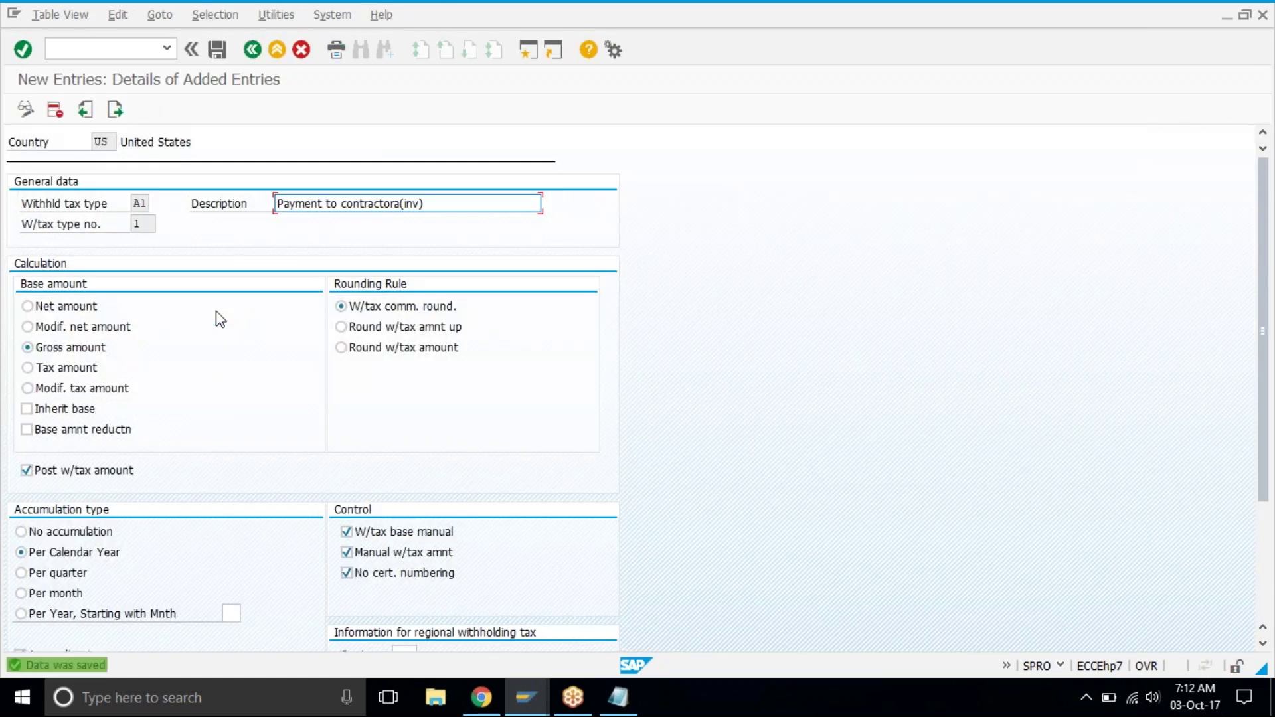
{"action": "left_click", "coordinate": [251, 48]}
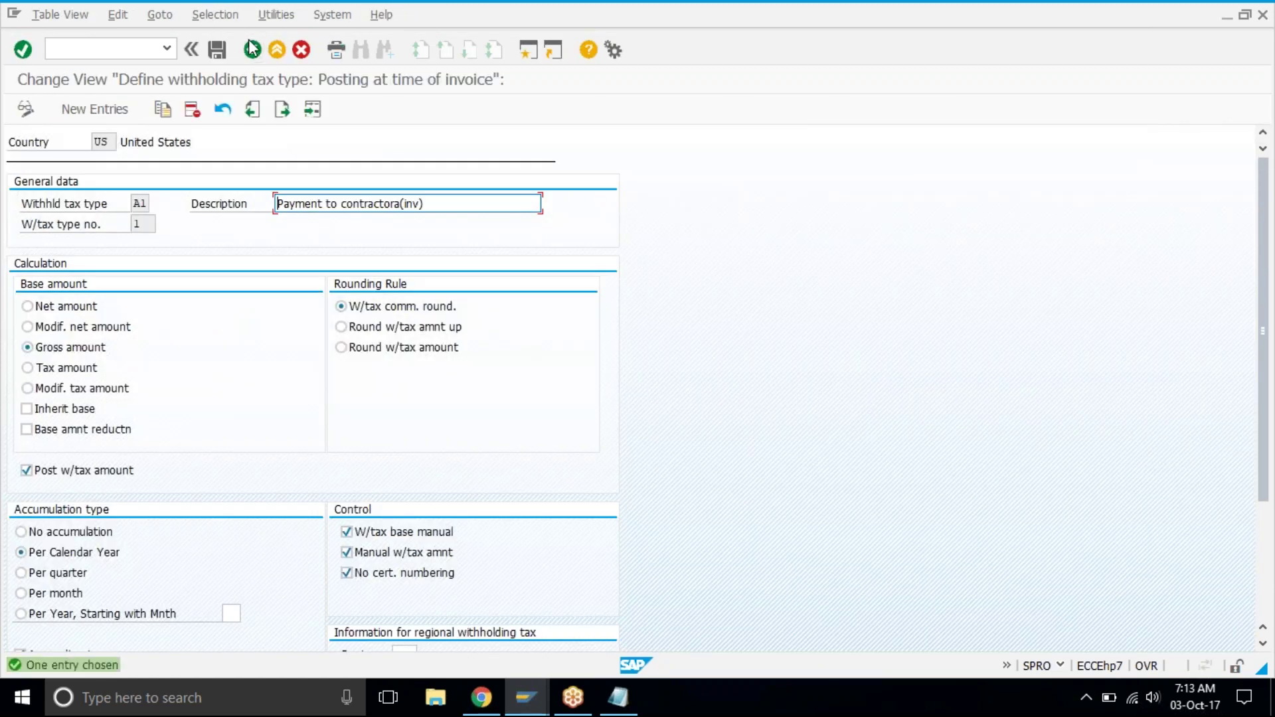
{"action": "left_click", "coordinate": [251, 48]}
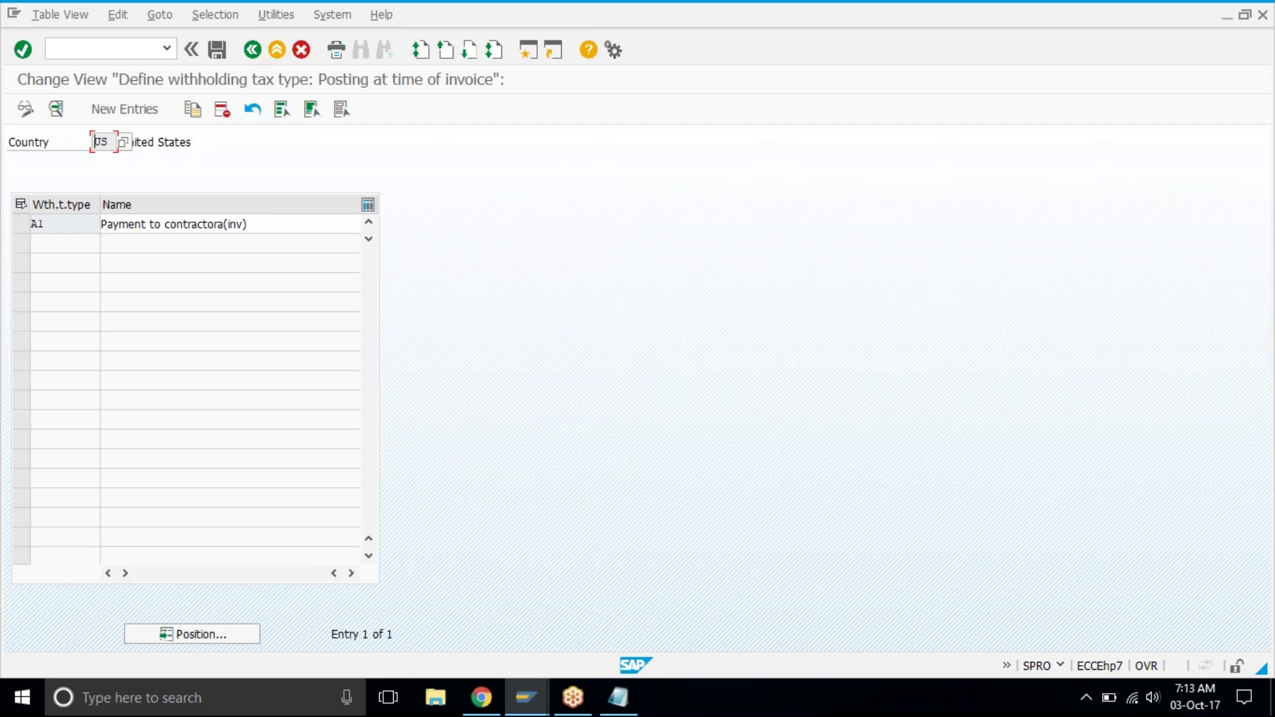
{"action": "key", "text": "F3"}
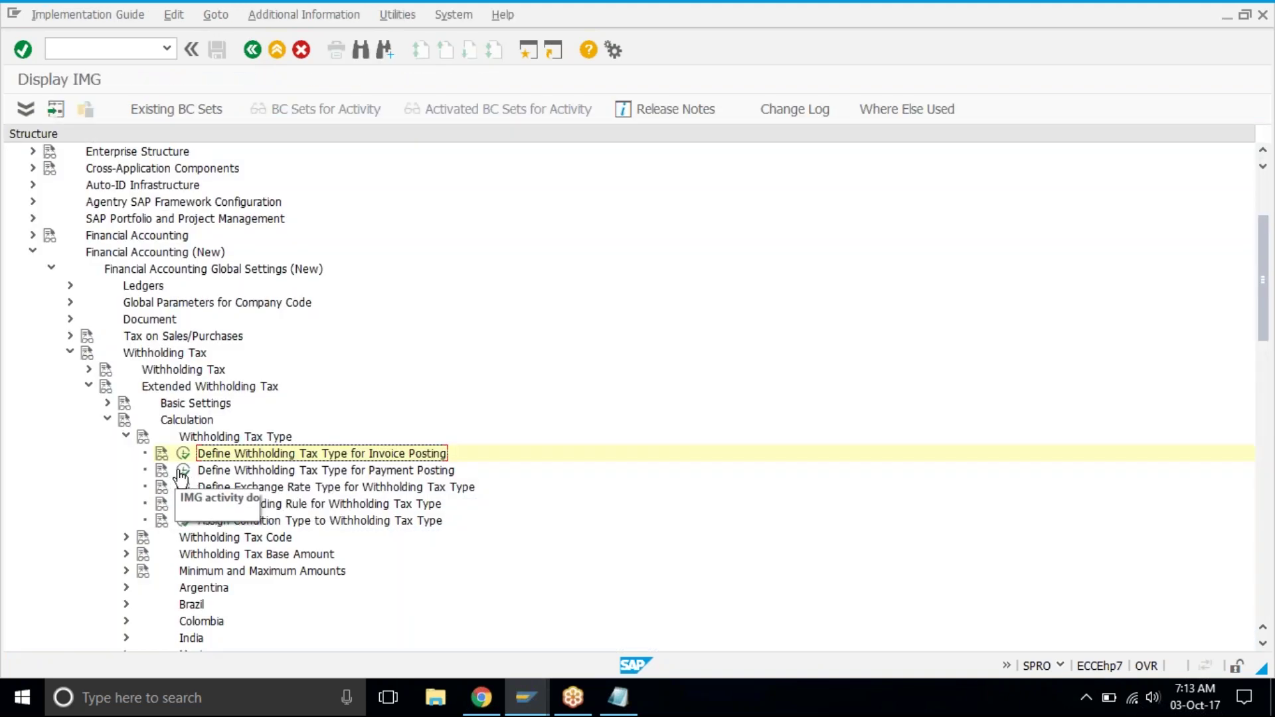
Start a new withholding tax type a2 for payment posting in country US
{"action": "left_click", "coordinate": [183, 470]}
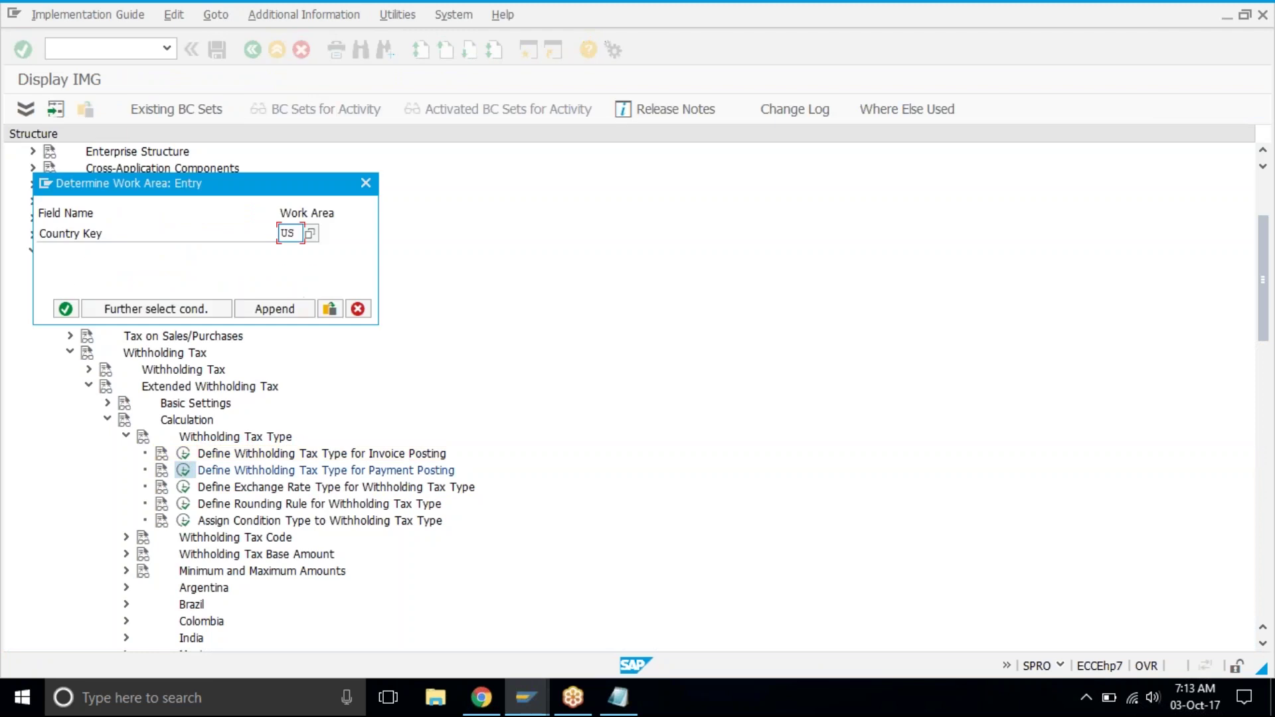
{"action": "key", "text": "Return"}
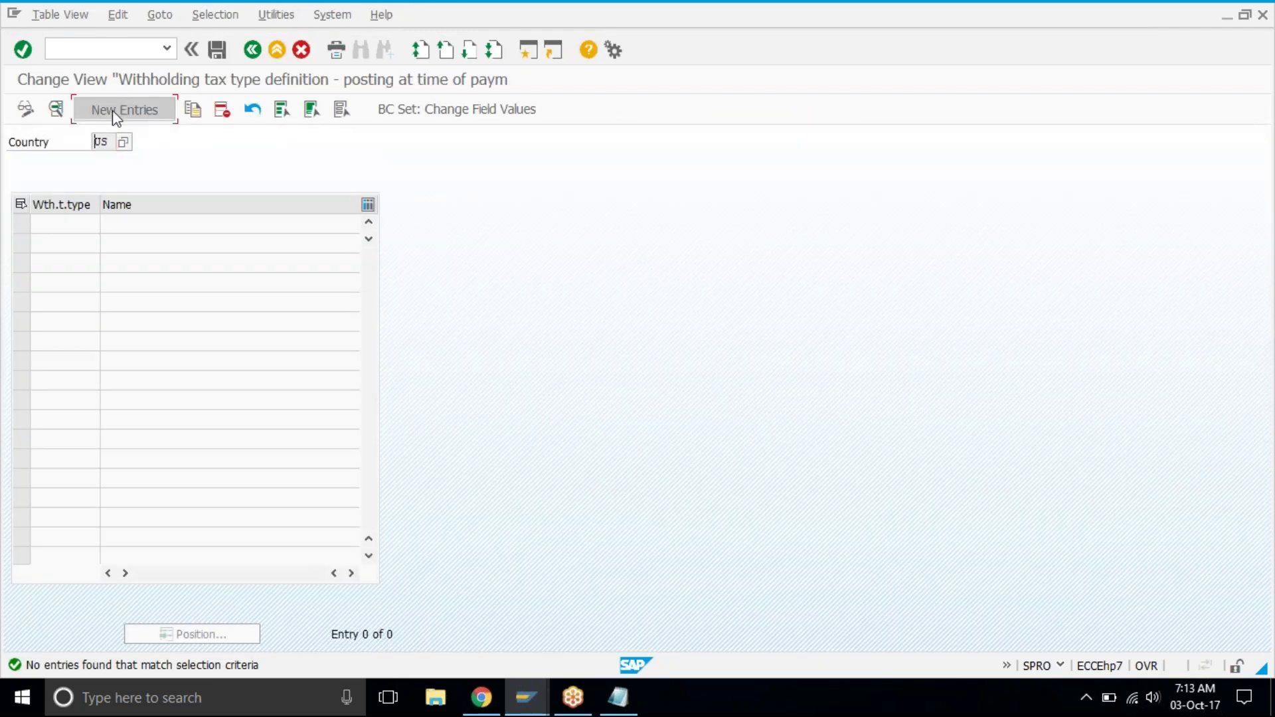
{"action": "left_click", "coordinate": [113, 111]}
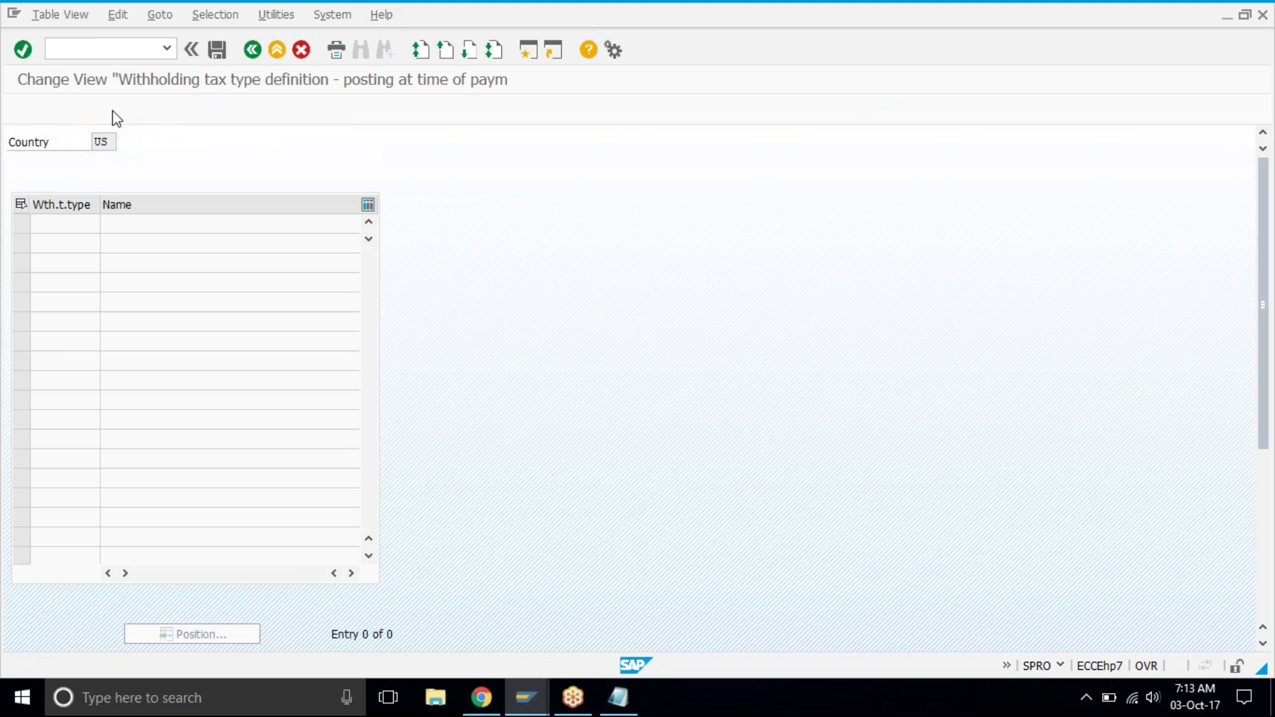
{"action": "type", "text": "a2"}
{"action": "key", "text": "Tab"}
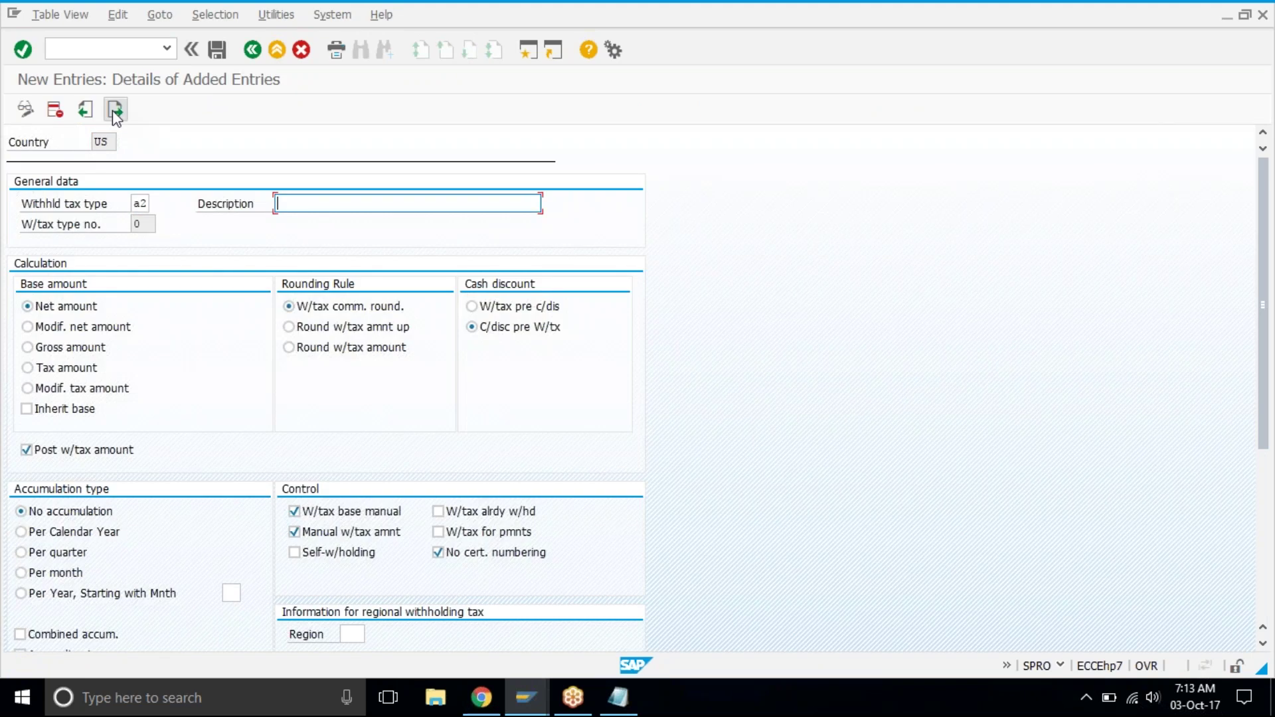
Describe withholding tax type a2 as "payment to Contractors(PMT)"
{"action": "key", "text": "Caps_Lock"}
{"action": "type", "text": "p"}
{"action": "key", "text": "Caps_Lock"}
{"action": "type", "text": "a"}
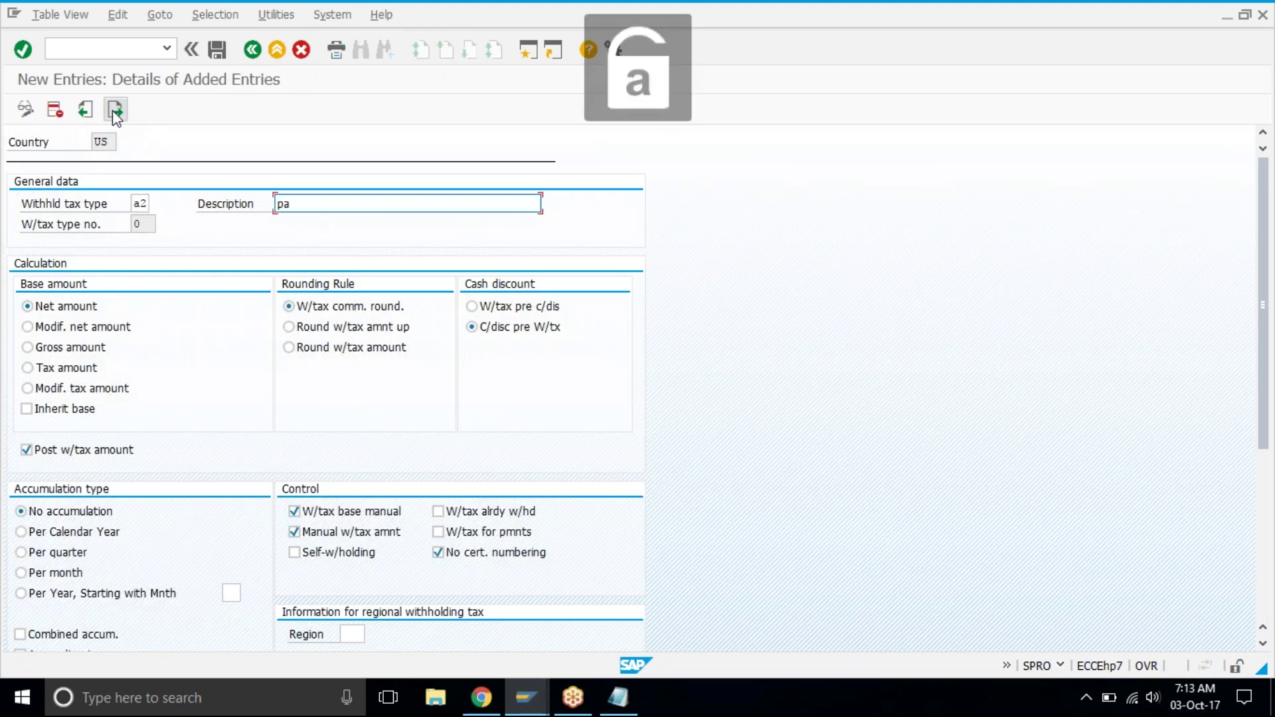
{"action": "type", "text": "ymen"}
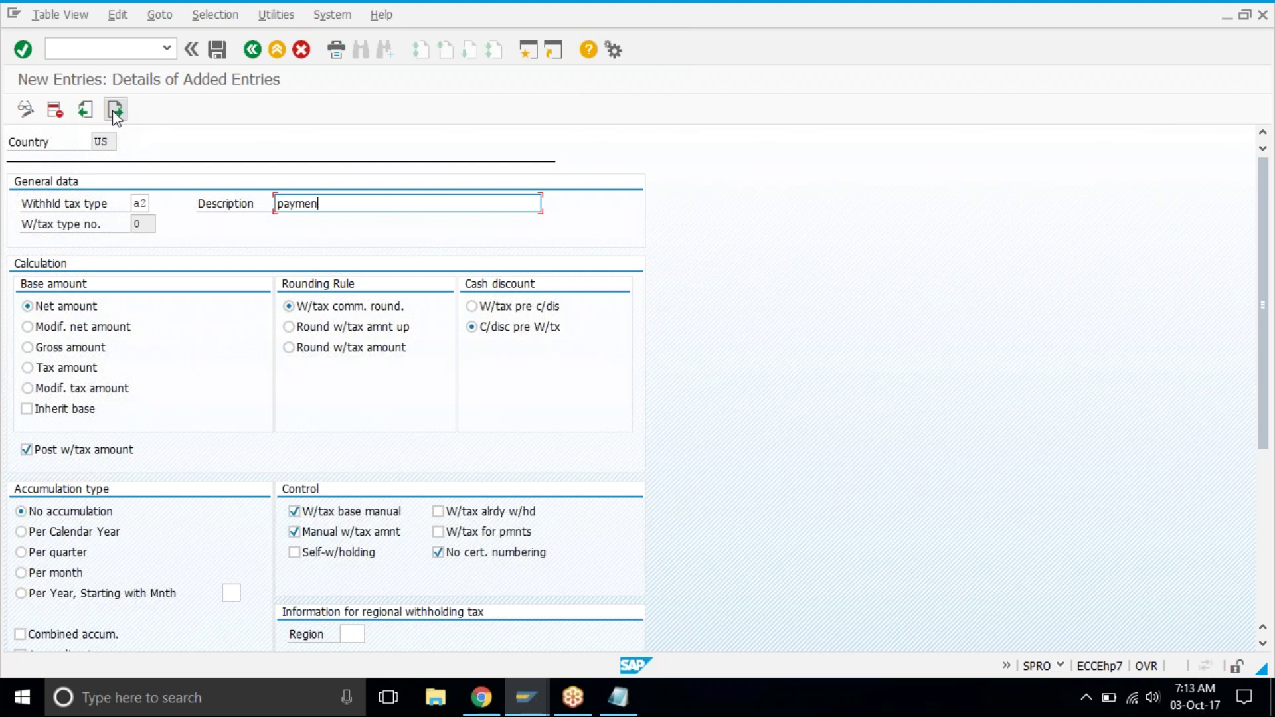
{"action": "type", "text": "t to Contractors(PMT)"}
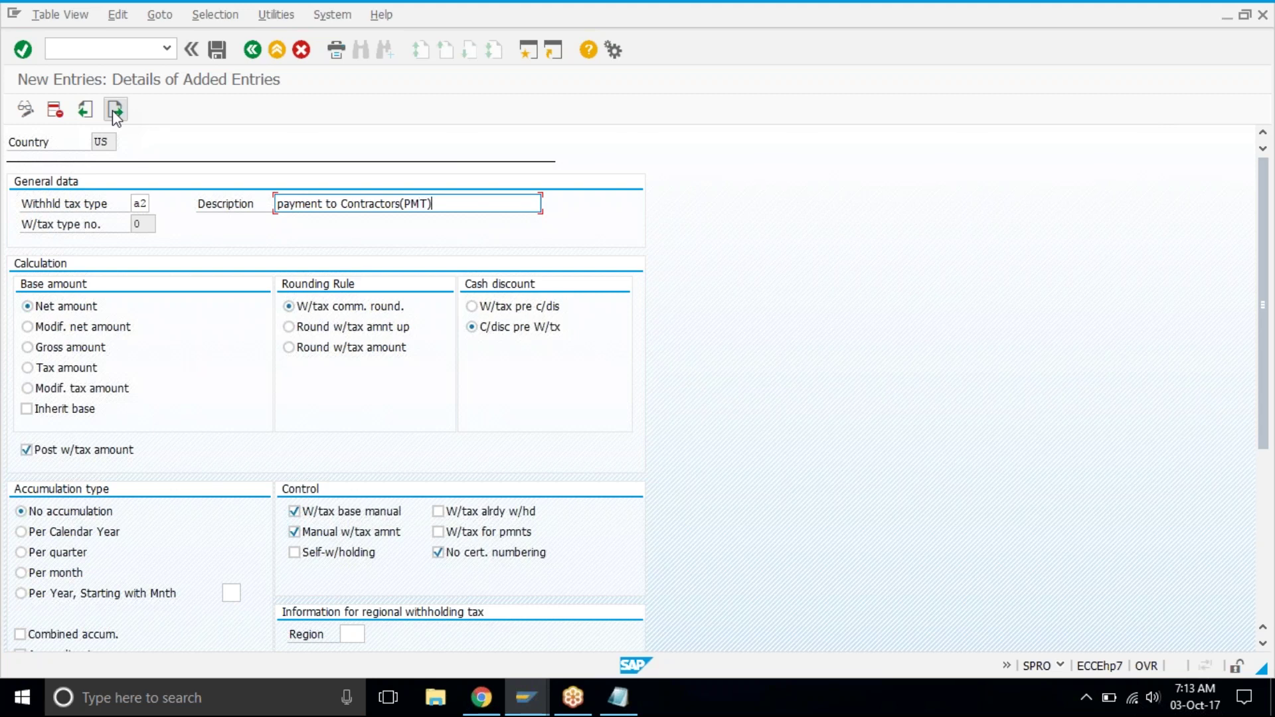
Base type a2 on the gross amount and set its accumulation to per calendar year
{"action": "left_click", "coordinate": [43, 353]}
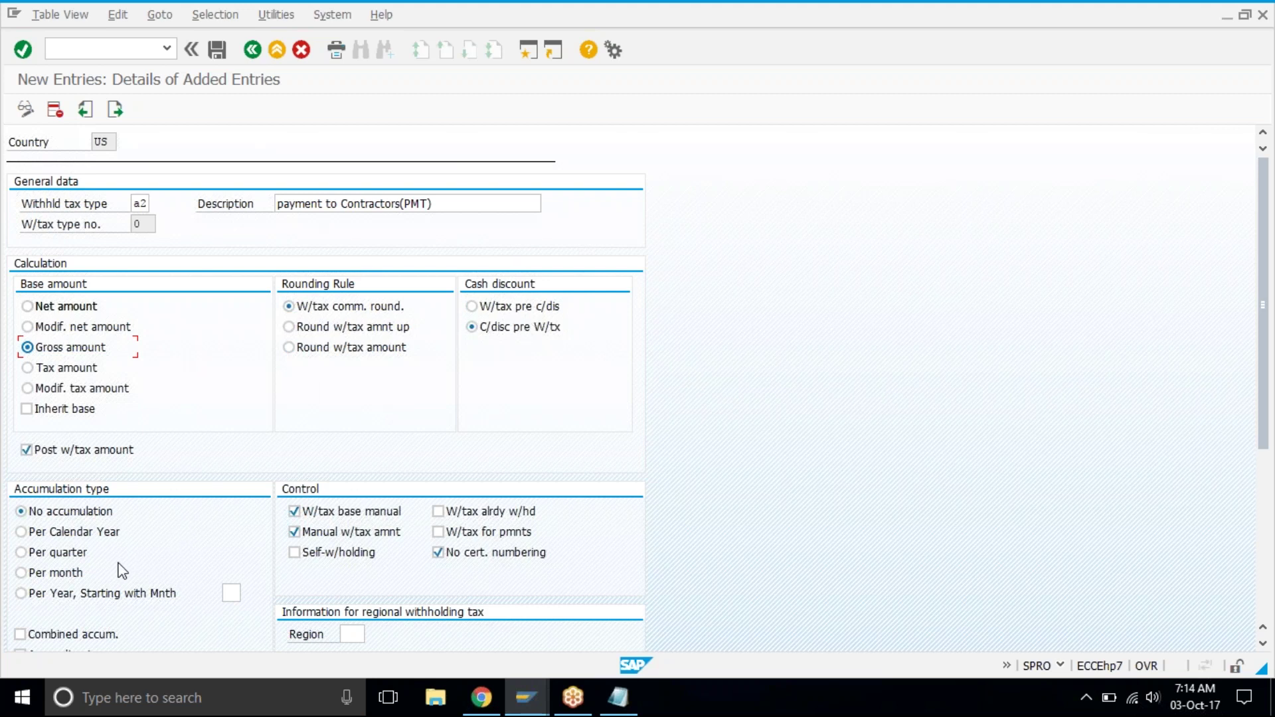
{"action": "left_click", "coordinate": [75, 531]}
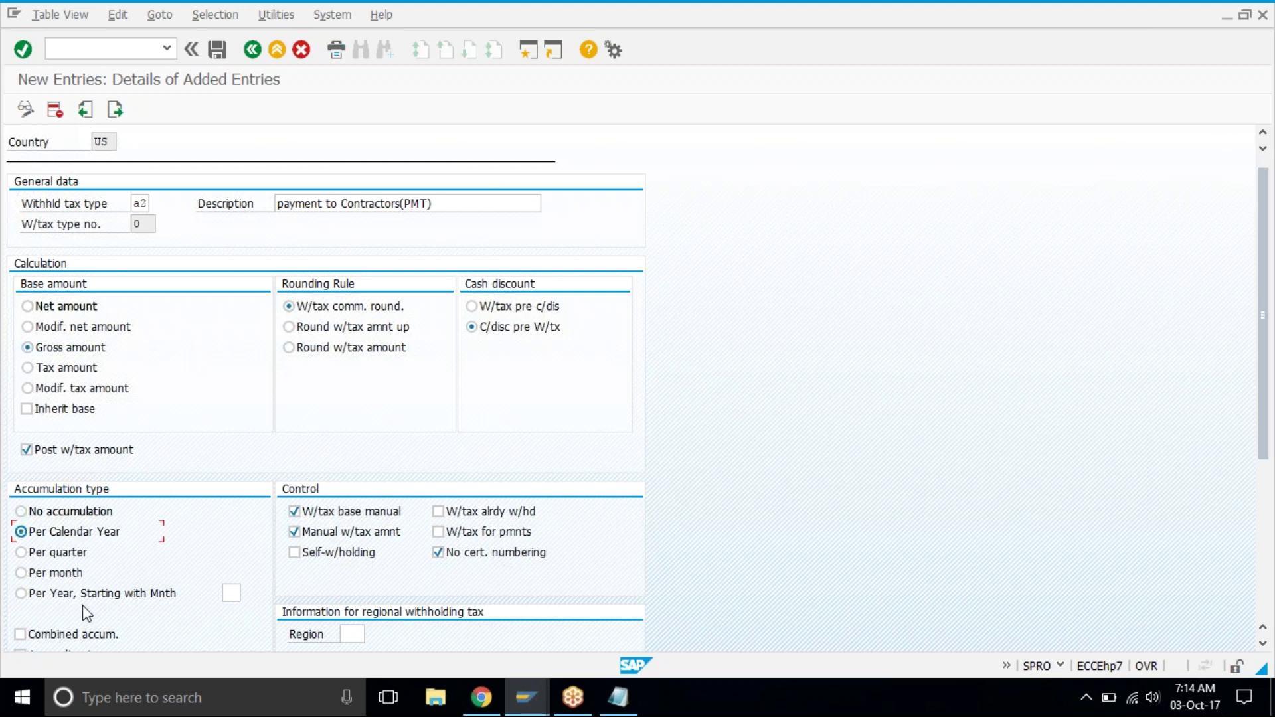
{"action": "scroll", "coordinate": [87, 613], "scroll_direction": "down", "scroll_amount": 1}
{"action": "scroll", "coordinate": [83, 605], "scroll_direction": "down", "scroll_amount": 1}
Save withholding tax type a2 in the proposed customizing request, return to the IMG and collapse the Withholding Tax Type node
{"action": "key", "text": "ctrl+s"}
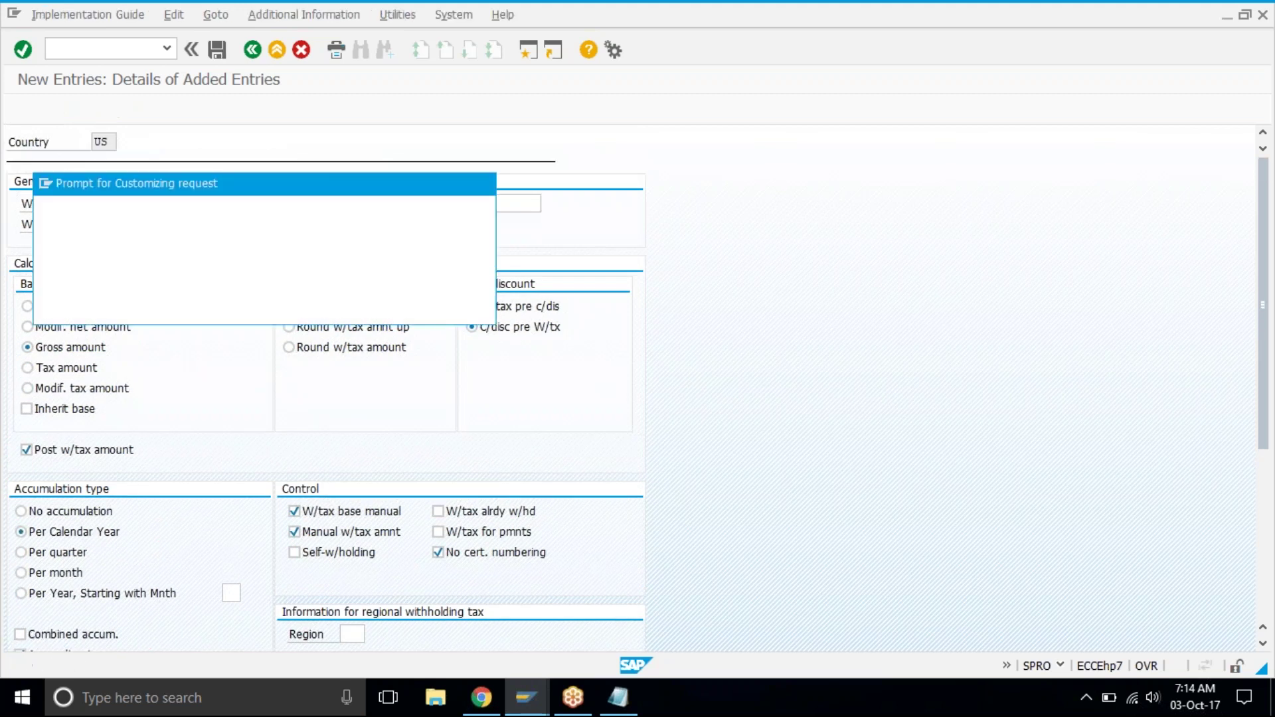
{"action": "left_click", "coordinate": [226, 309]}
{"action": "left_click", "coordinate": [252, 50]}
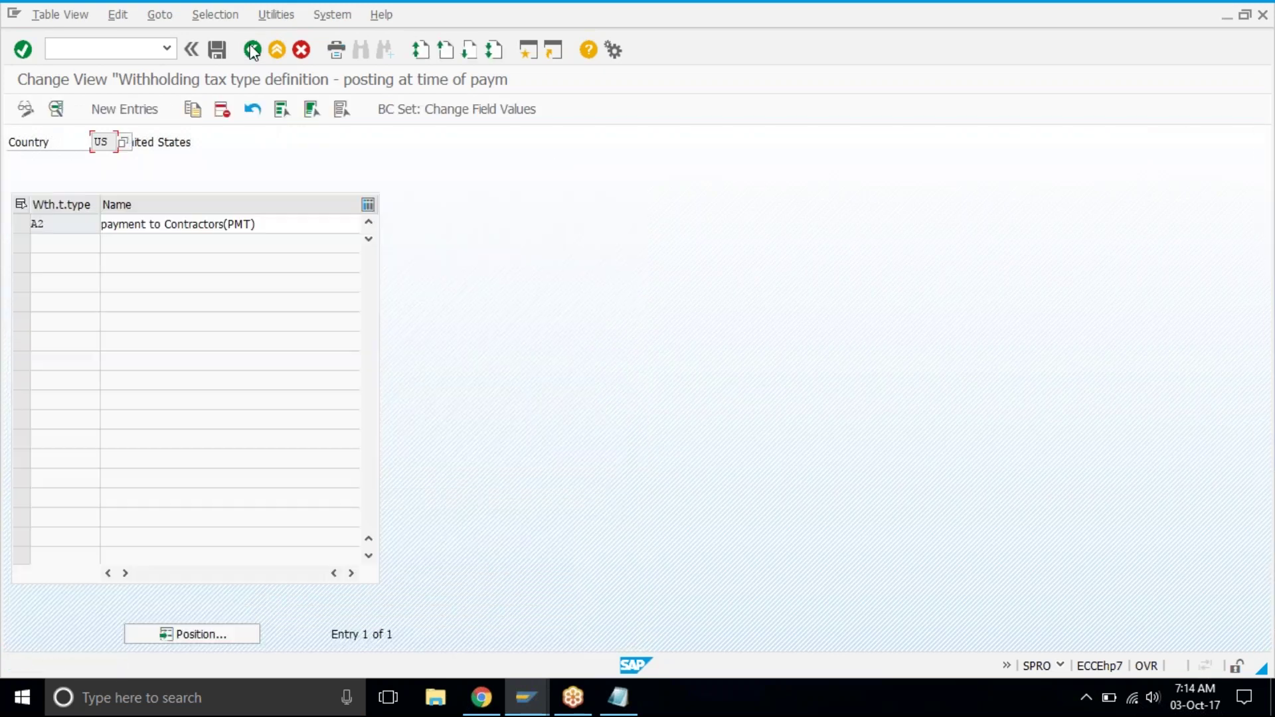
{"action": "left_click", "coordinate": [252, 50]}
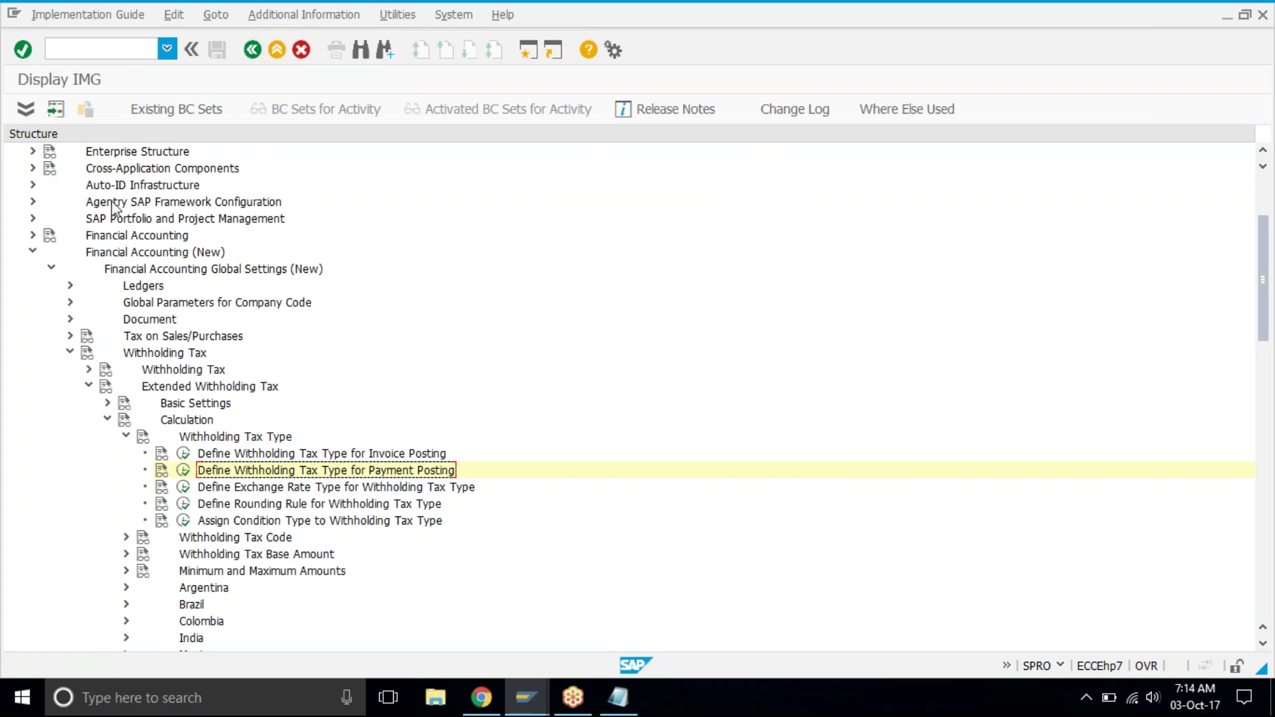
{"action": "left_click", "coordinate": [125, 438]}
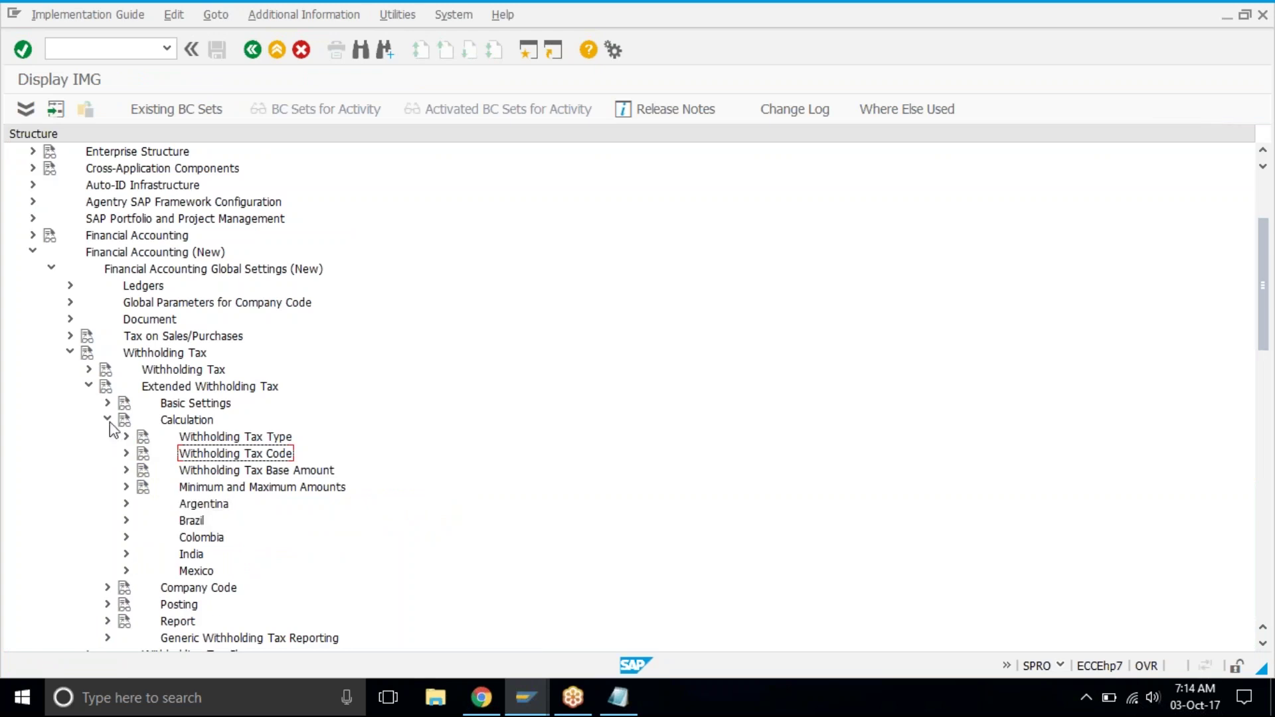
Start a new entry in Assign Withholding Tax Types to Company Codes, under the Company Code node of Extended Withholding Tax
{"action": "left_click", "coordinate": [108, 421]}
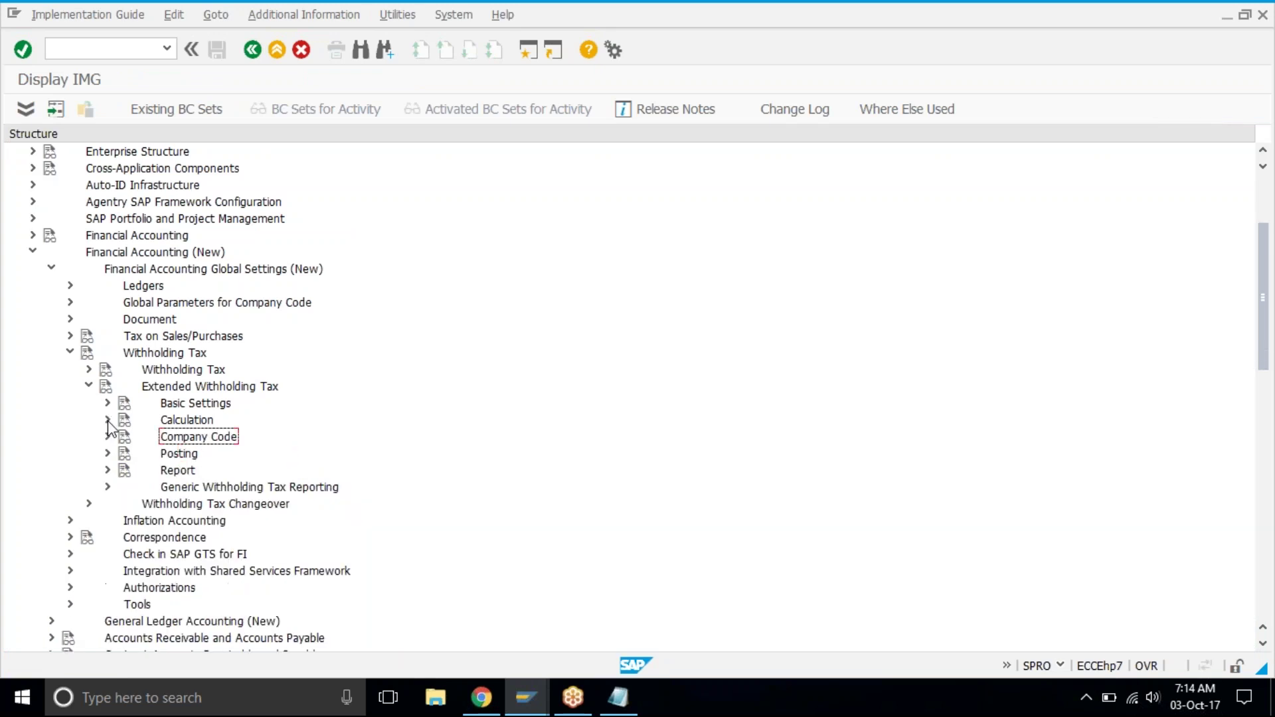
{"action": "left_click", "coordinate": [108, 437]}
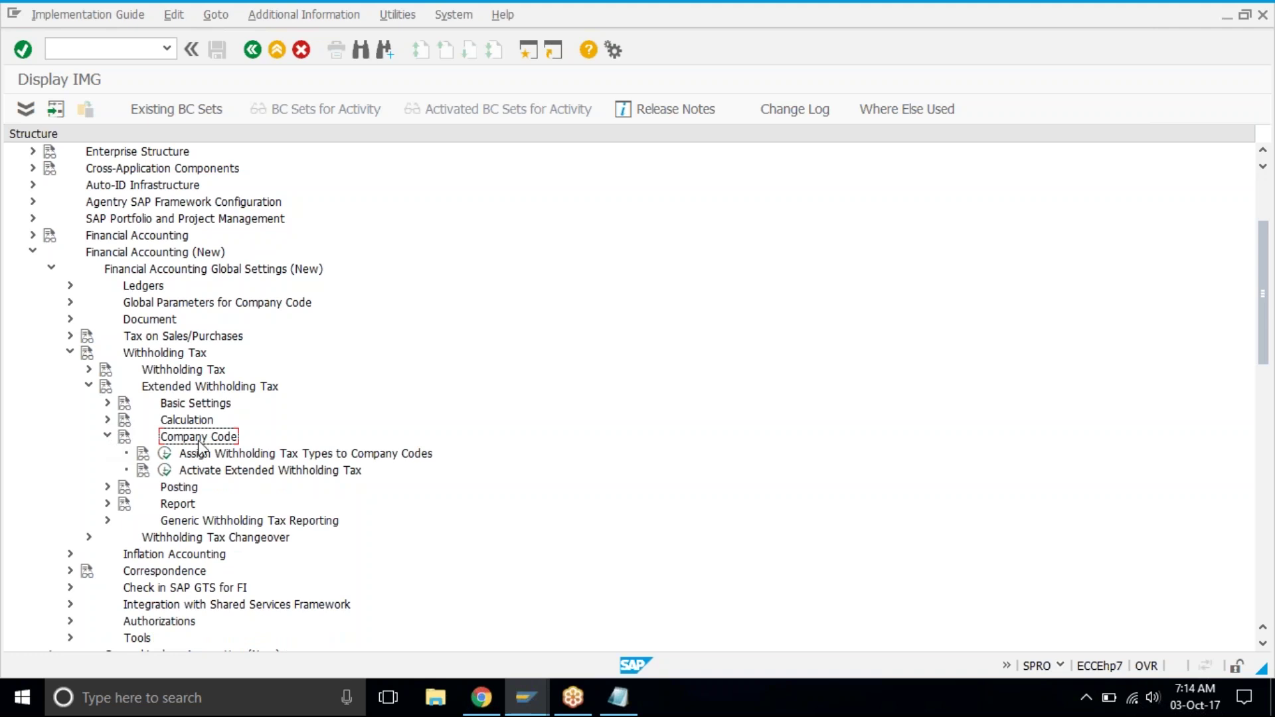
{"action": "left_click", "coordinate": [257, 454]}
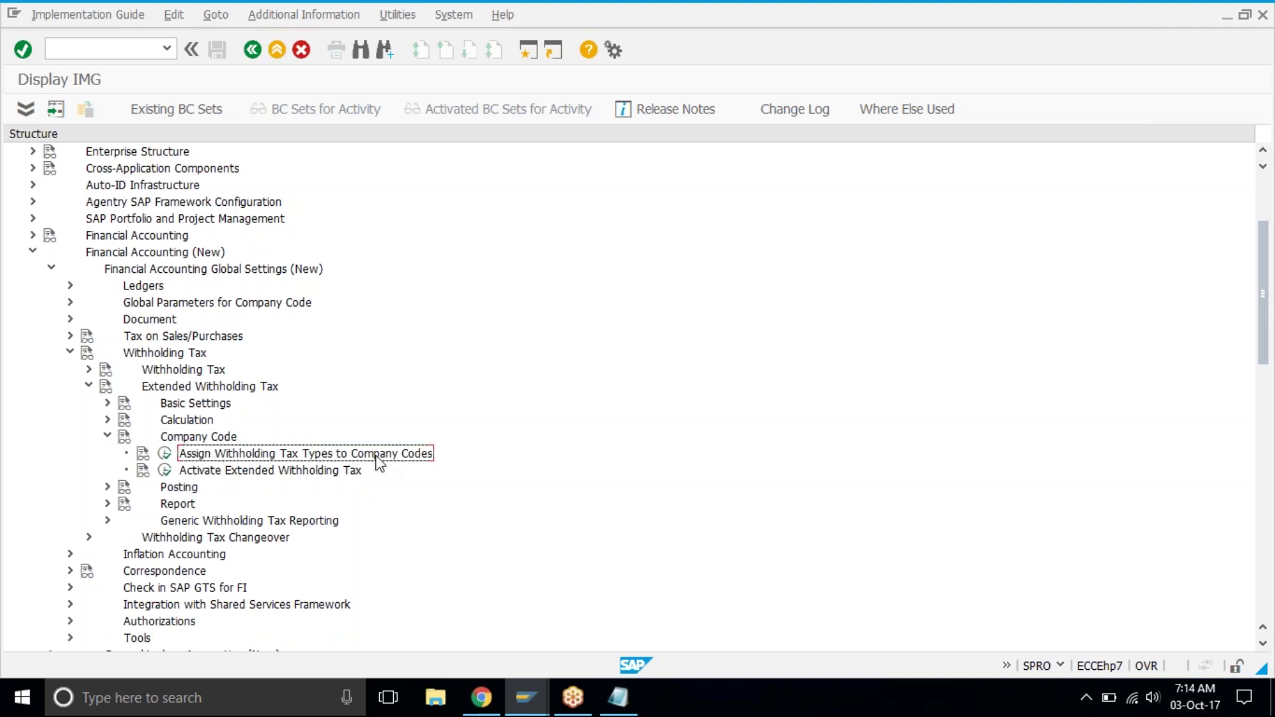
{"action": "left_click", "coordinate": [165, 456]}
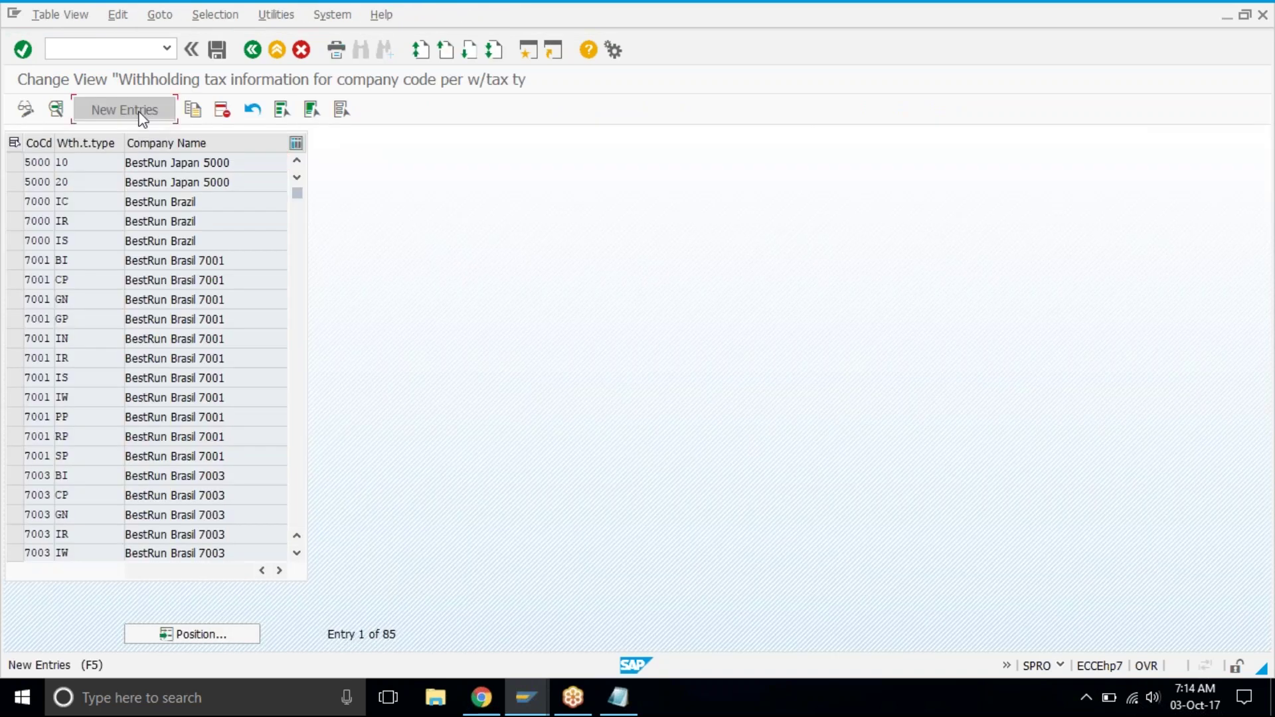
{"action": "left_click", "coordinate": [141, 117]}
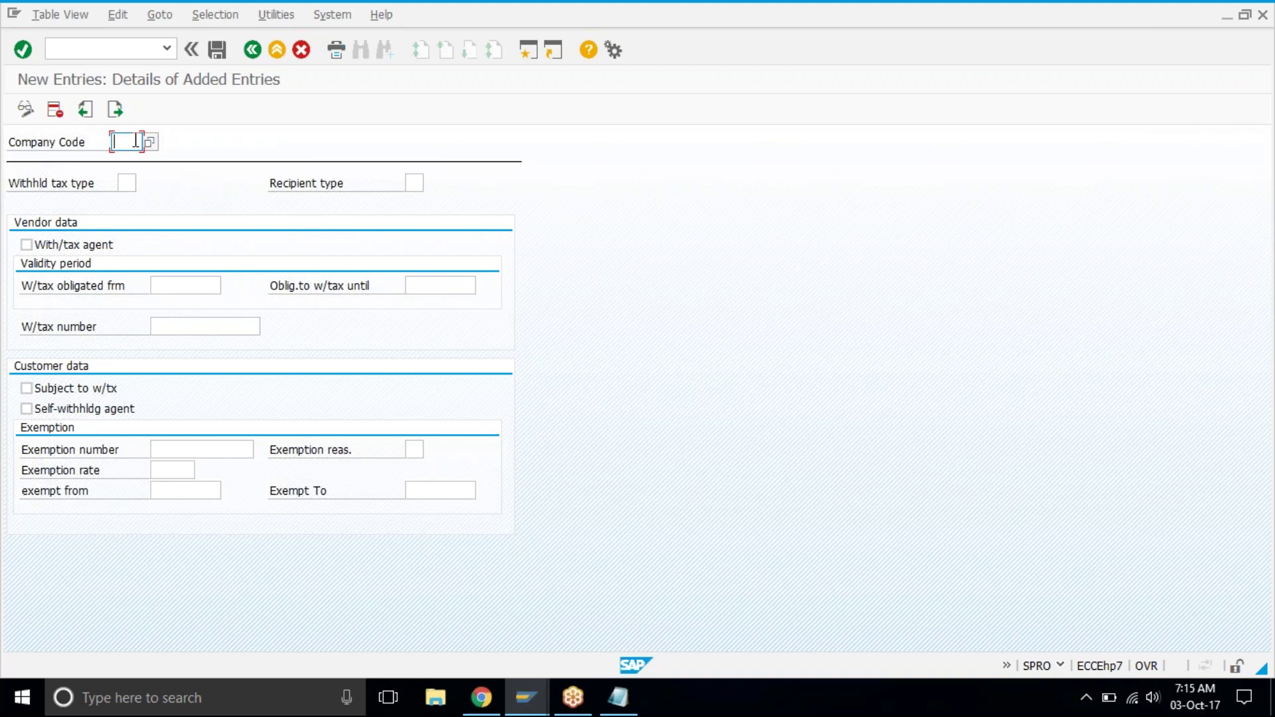
Assign withholding tax type A1 to company code TAT1 and mark the company as withholding tax agent
{"action": "type", "text": "tat"}
{"action": "key", "text": "Caps_Lock"}
{"action": "key", "text": "Tab"}
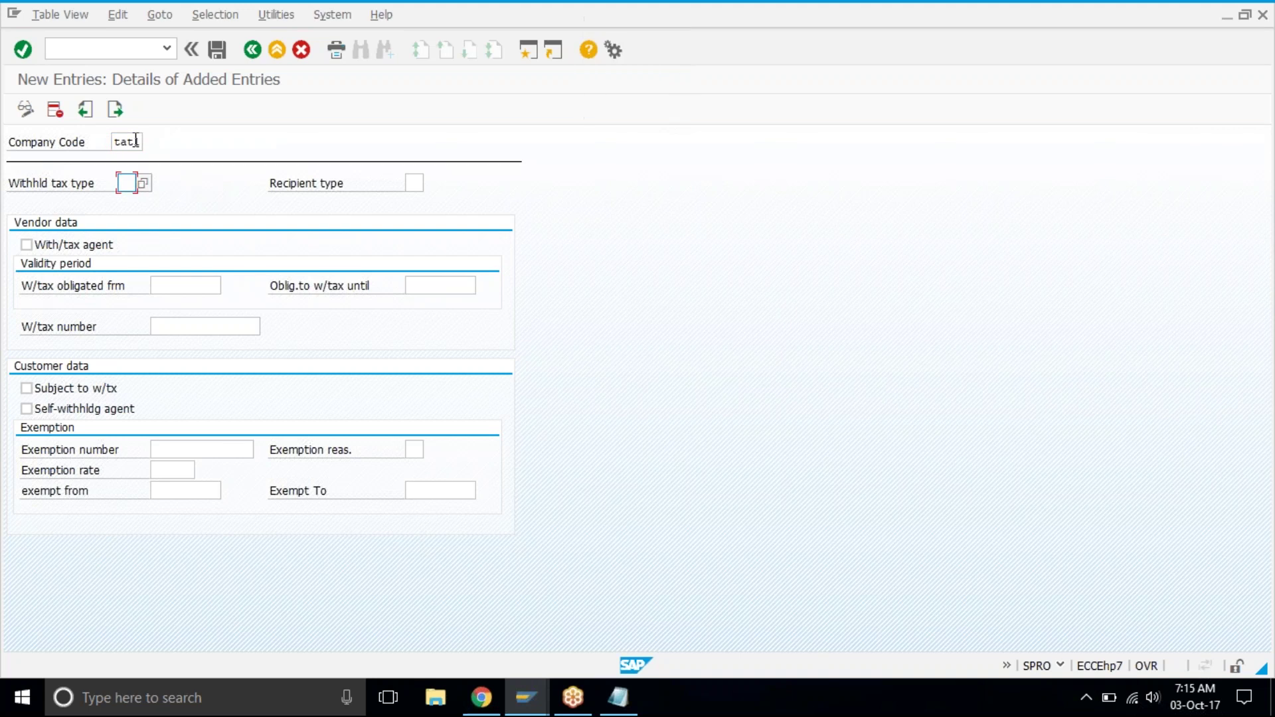
{"action": "type", "text": "A1"}
{"action": "left_click", "coordinate": [166, 240]}
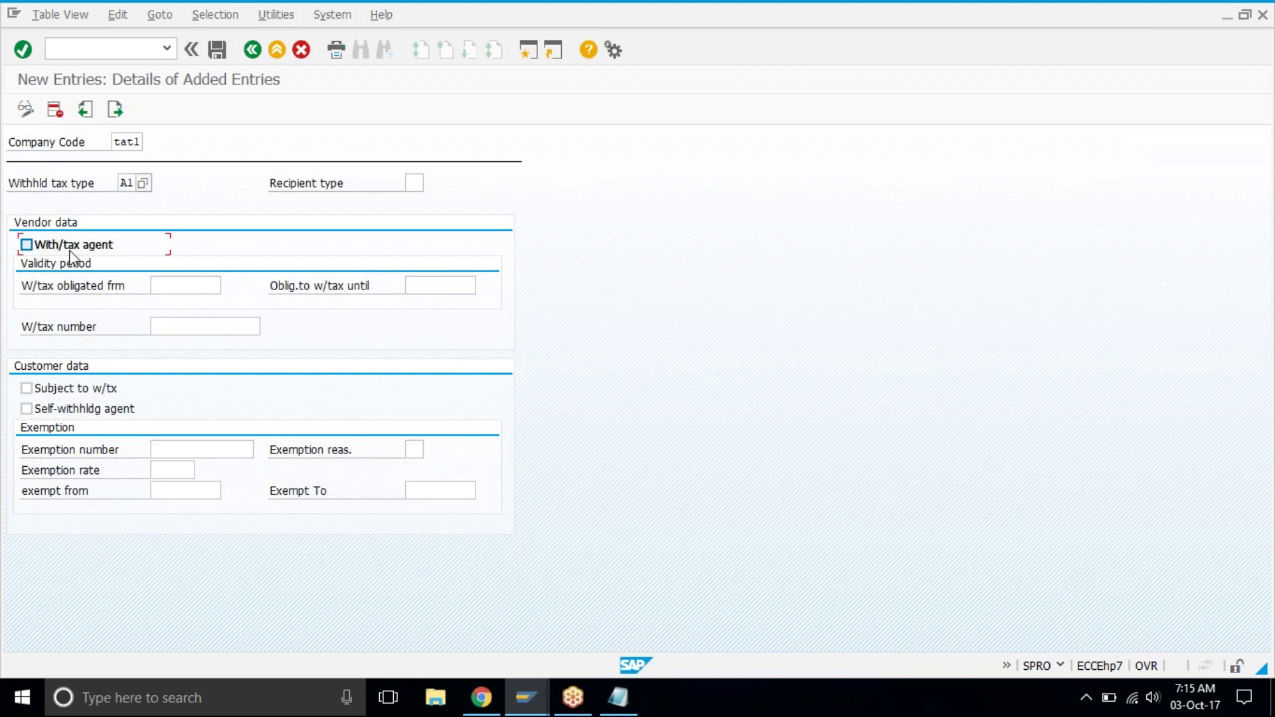
Set the withholding tax obligation period for type A1 from 01.10.2017 to 31.12.2017
{"action": "left_click", "coordinate": [173, 283]}
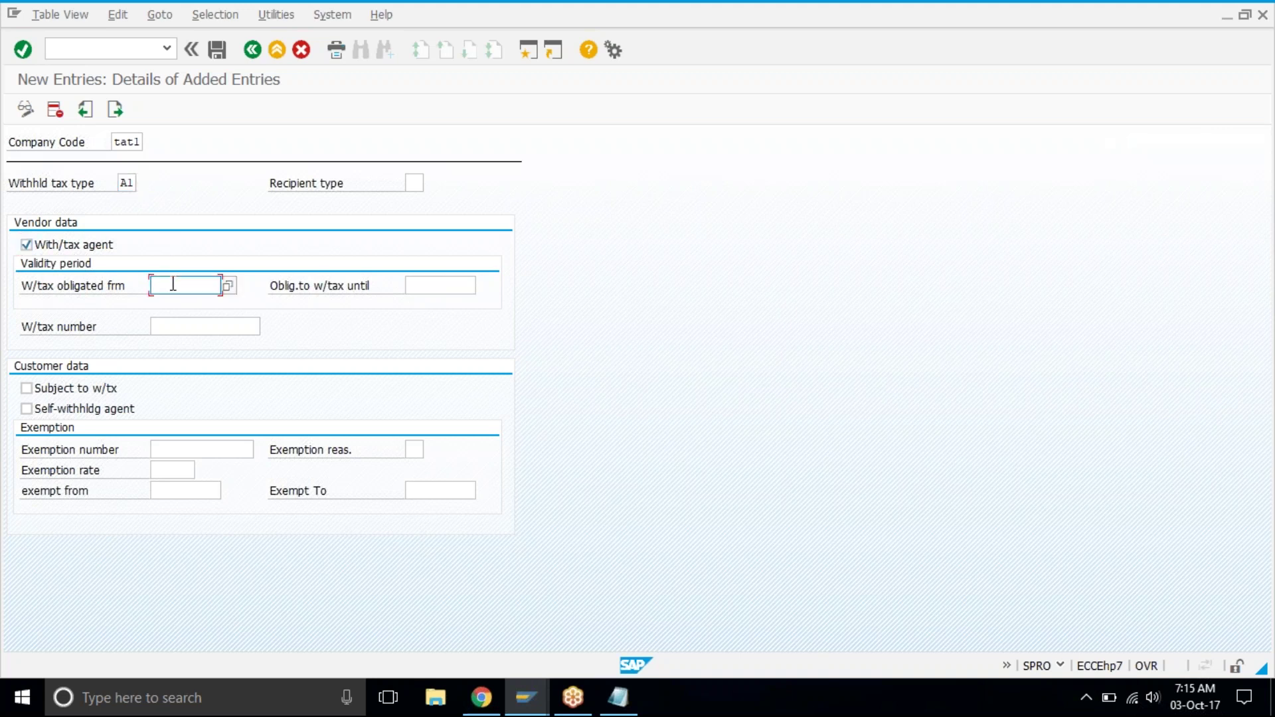
{"action": "type", "text": "01.10.2017"}
{"action": "left_click", "coordinate": [461, 286]}
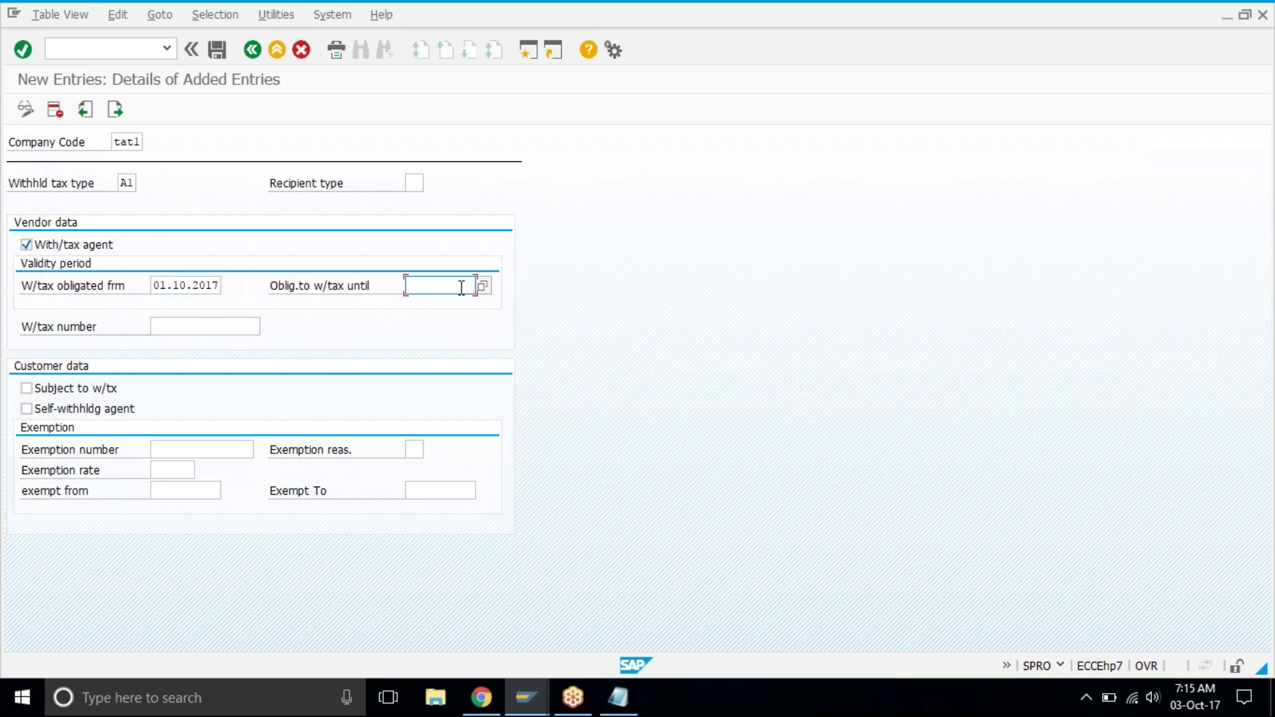
{"action": "type", "text": "31.12"}
{"action": "type", "text": ".9999"}
{"action": "key", "text": "BackSpace"}
{"action": "key", "text": "BackSpace"}
{"action": "key", "text": "BackSpace"}
{"action": "key", "text": "BackSpace"}
{"action": "type", "text": "2017"}
{"action": "key", "text": "Return"}
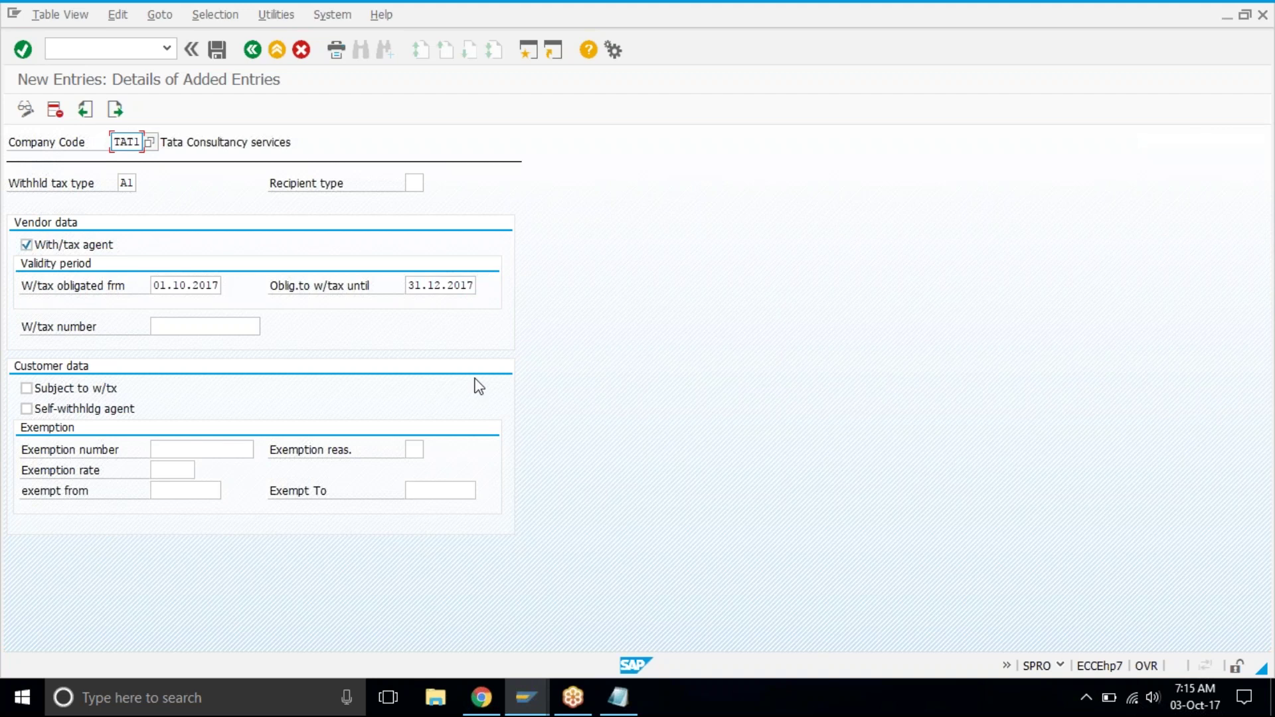
Save the A1 assignment in the proposed customizing request
{"action": "left_click", "coordinate": [309, 290]}
{"action": "left_click", "coordinate": [211, 51]}
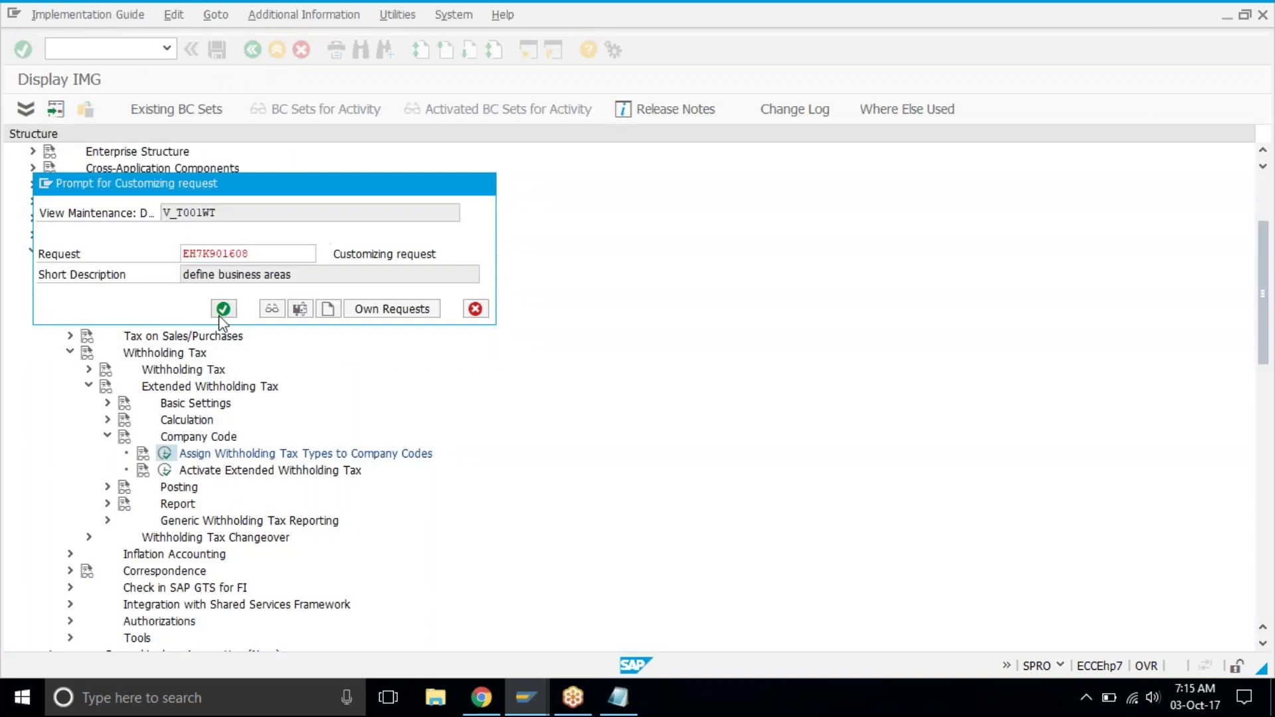
{"action": "left_click", "coordinate": [224, 309]}
Add a further entry assigning withholding tax type A2 to company code TAT1, with the company as withholding tax agent
{"action": "left_click", "coordinate": [115, 109]}
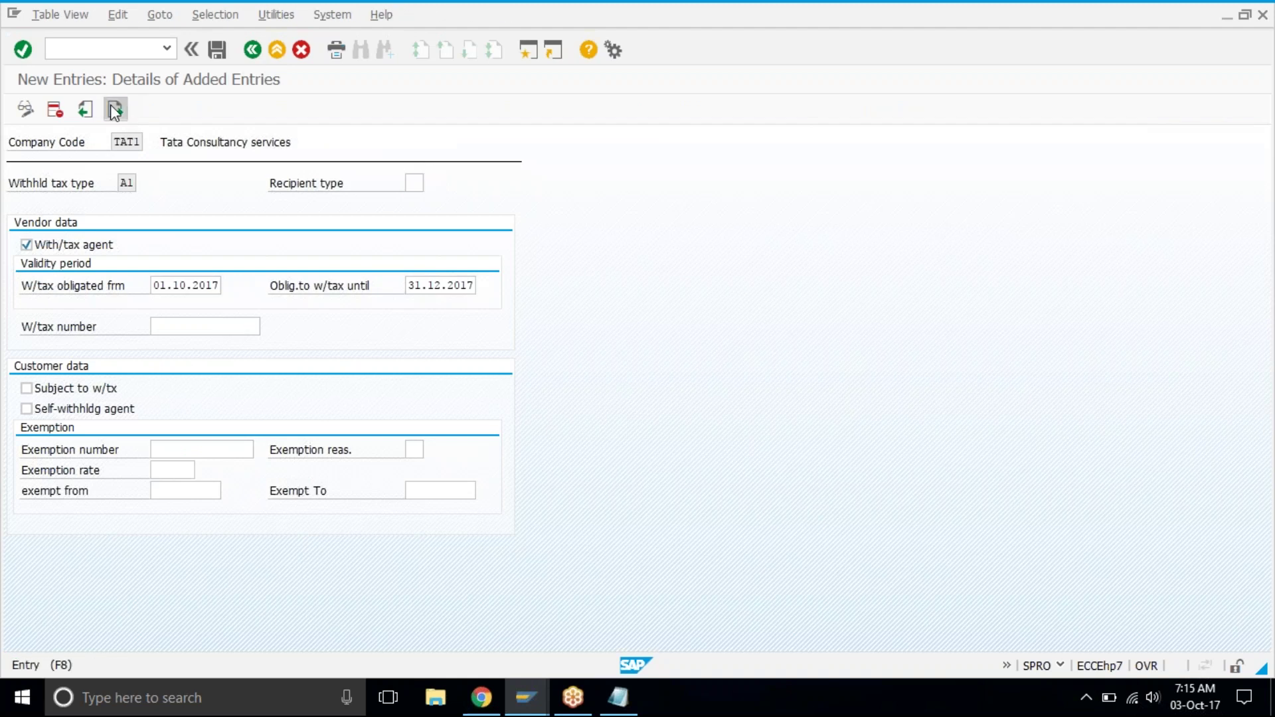
{"action": "type", "text": "TAT1"}
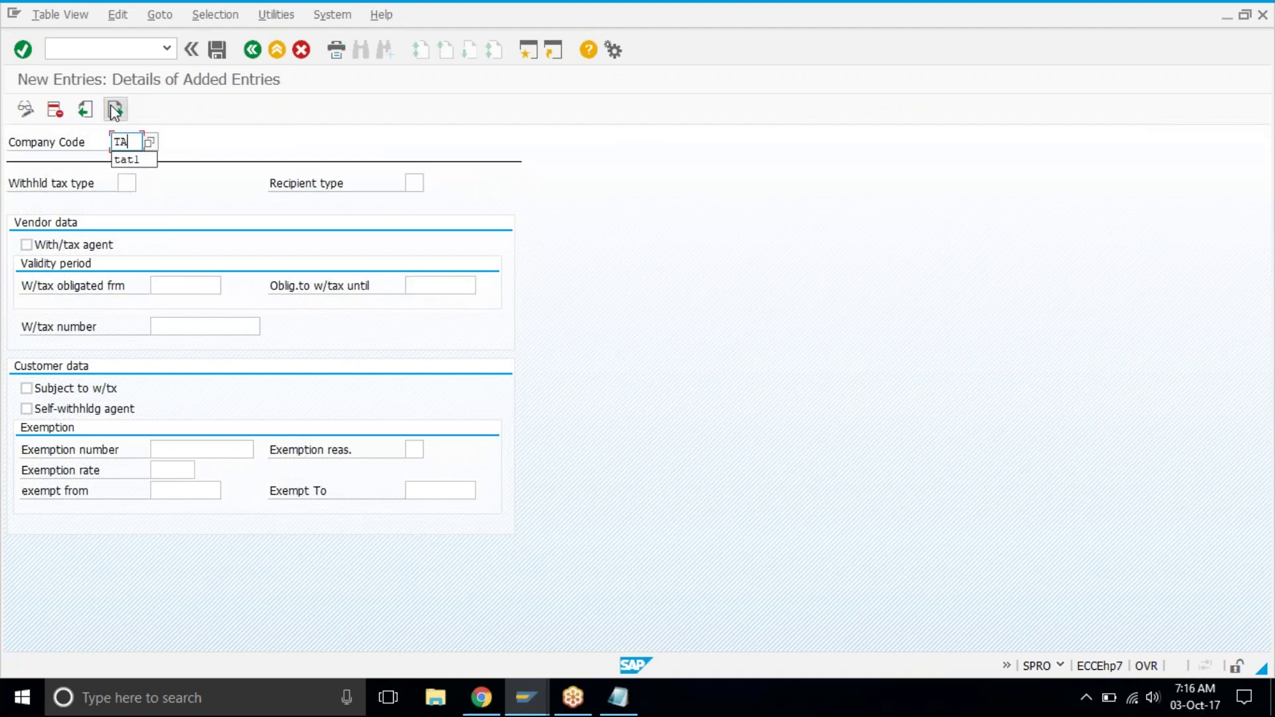
{"action": "key", "text": "Tab"}
{"action": "type", "text": "A2"}
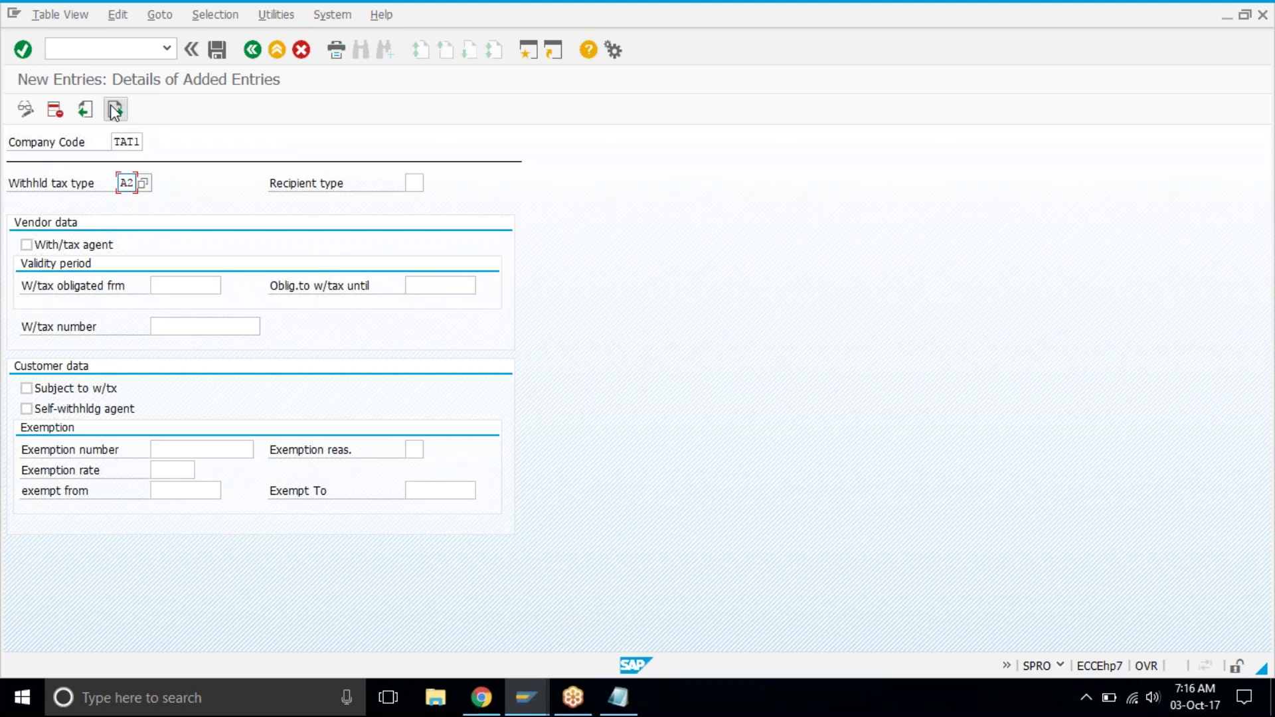
{"action": "left_click", "coordinate": [85, 243]}
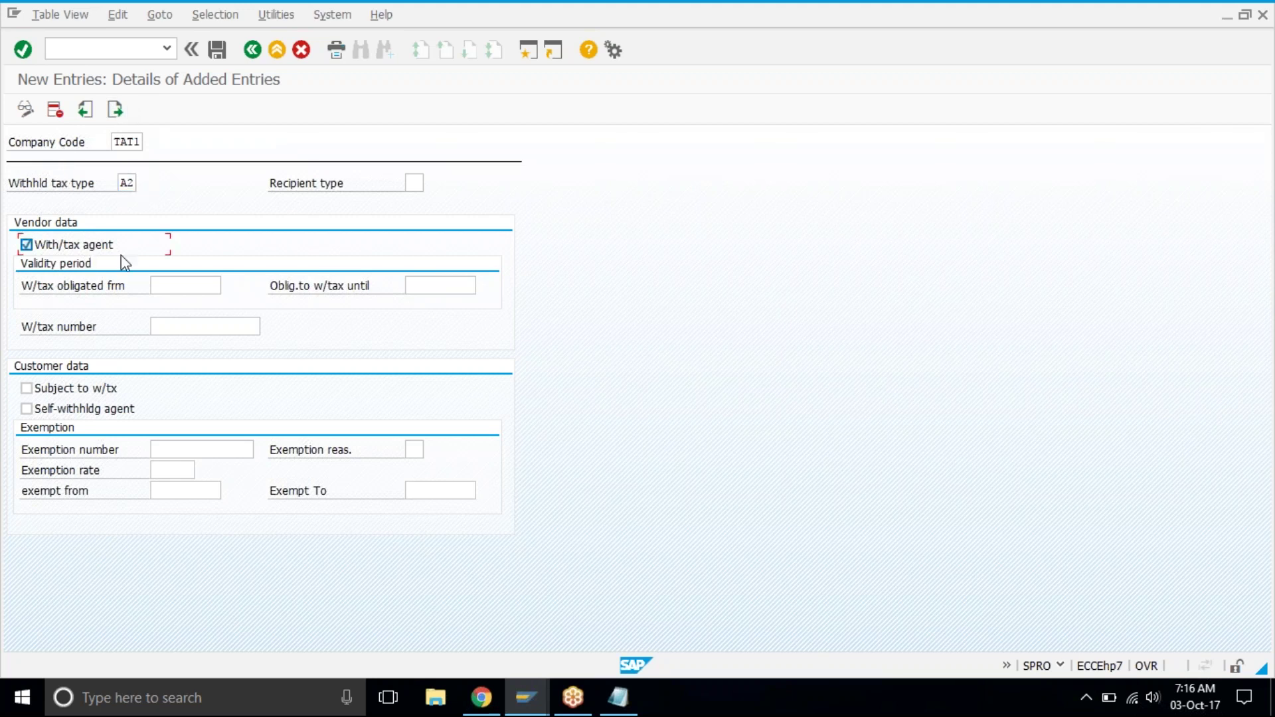
Set the withholding tax obligation period for type A2 from 01.10.2017 to 31.12.2017
{"action": "left_click", "coordinate": [180, 283]}
{"action": "left_click", "coordinate": [189, 304]}
{"action": "left_click", "coordinate": [416, 285]}
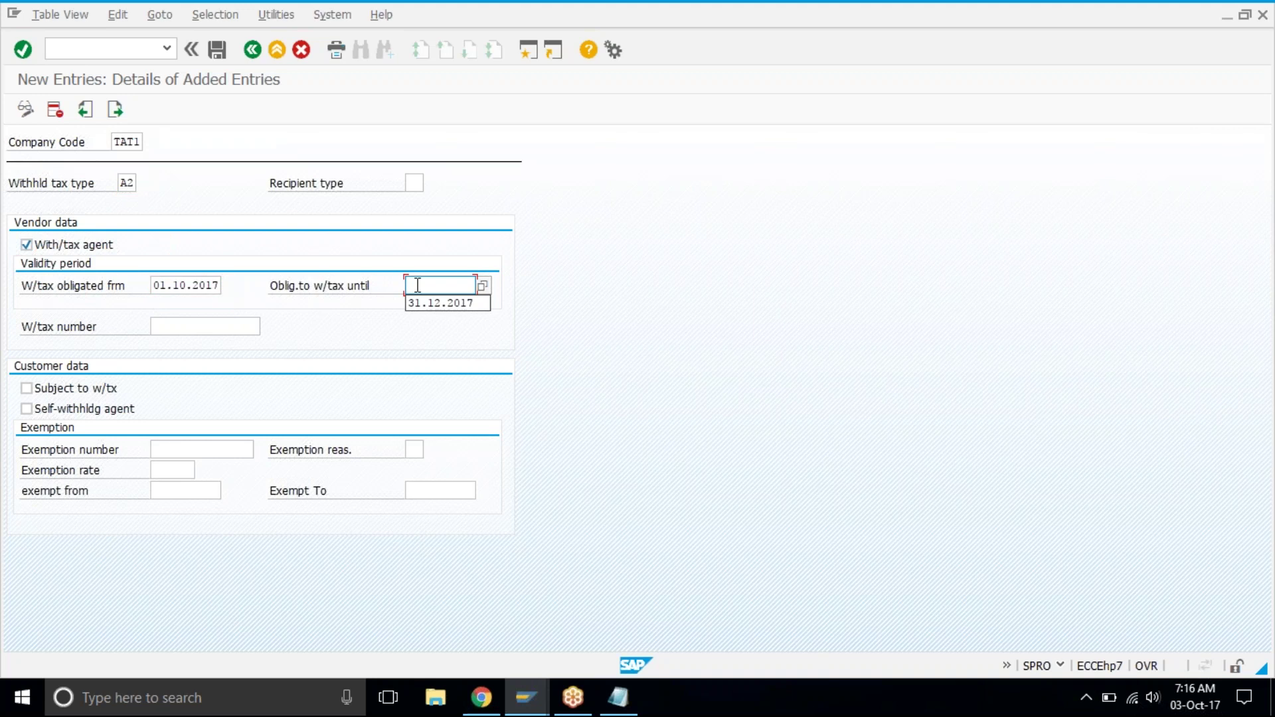
{"action": "left_click", "coordinate": [423, 301]}
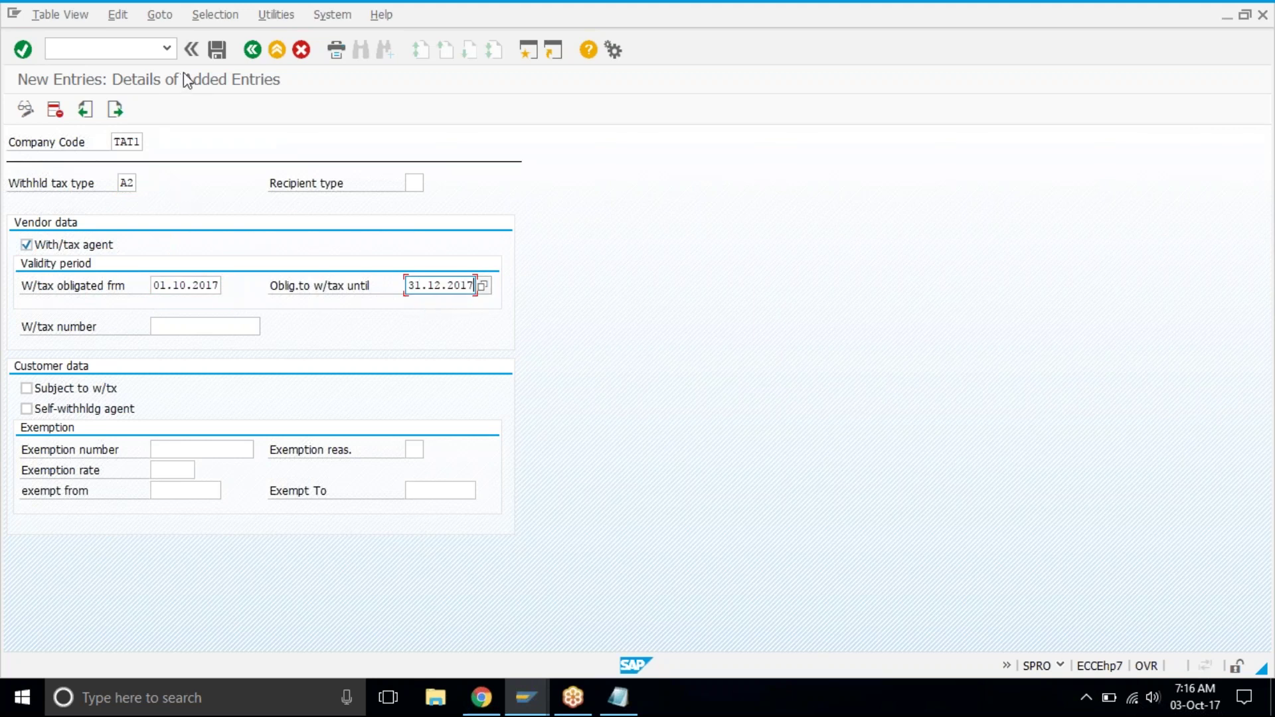
Save the A2 assignment, return to the IMG and collapse the Company Code node
{"action": "left_click", "coordinate": [216, 52]}
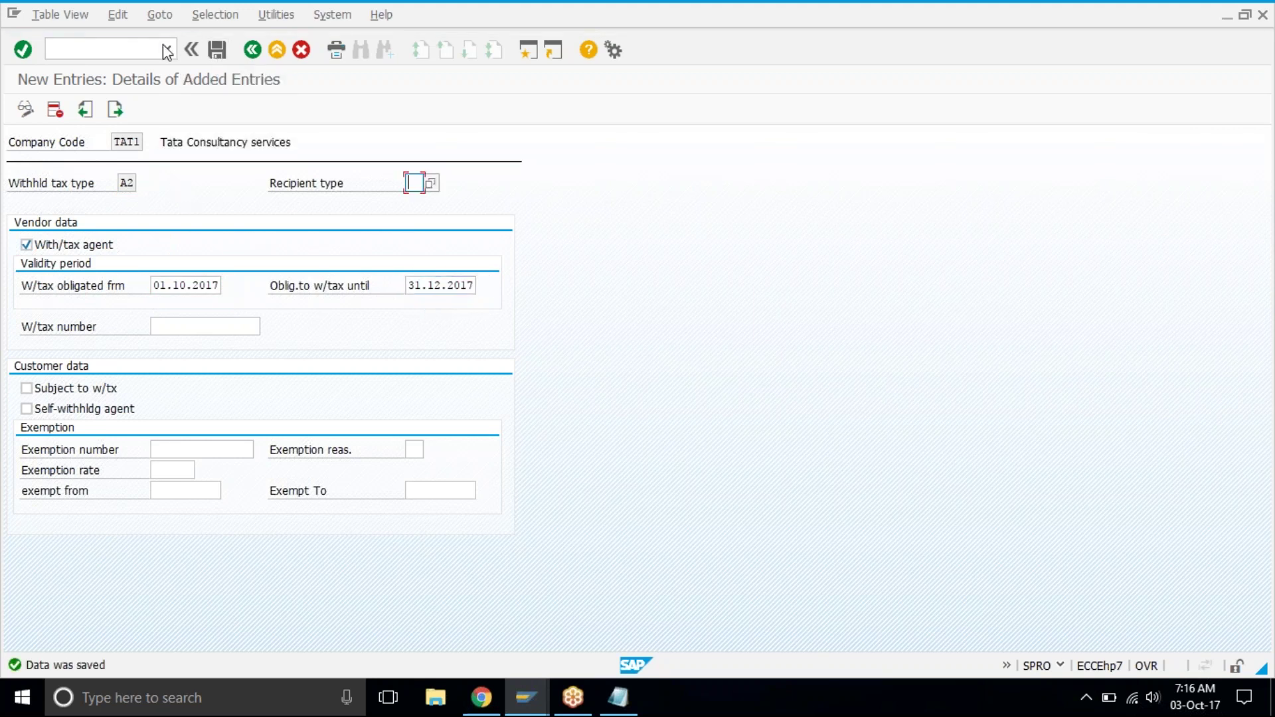
{"action": "left_click", "coordinate": [252, 52]}
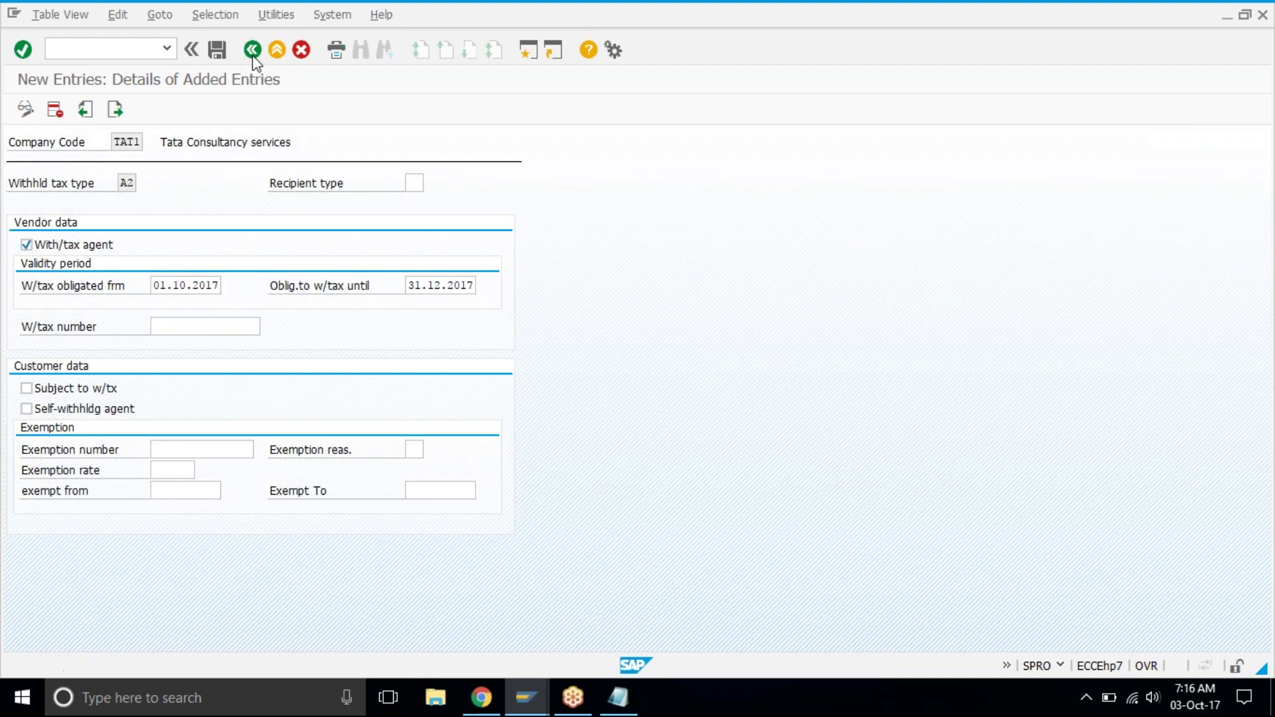
{"action": "left_click", "coordinate": [252, 50]}
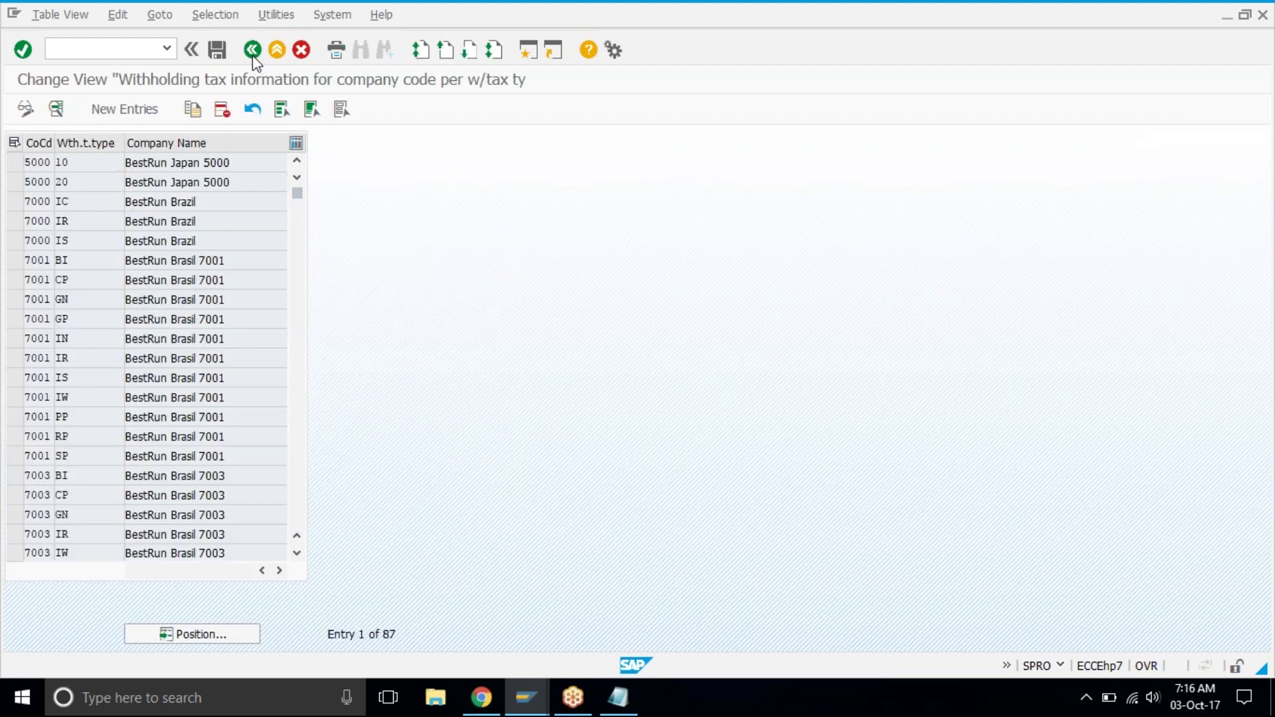
{"action": "left_click", "coordinate": [252, 51]}
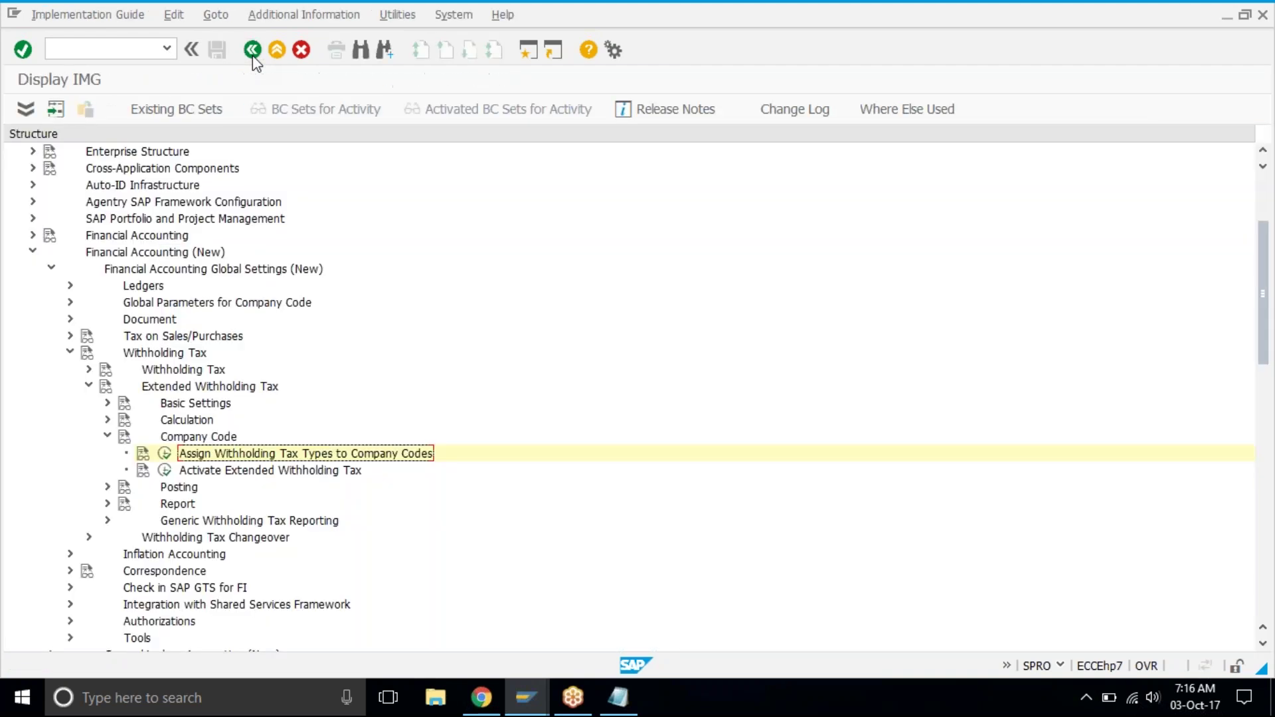
{"action": "left_click", "coordinate": [107, 437]}
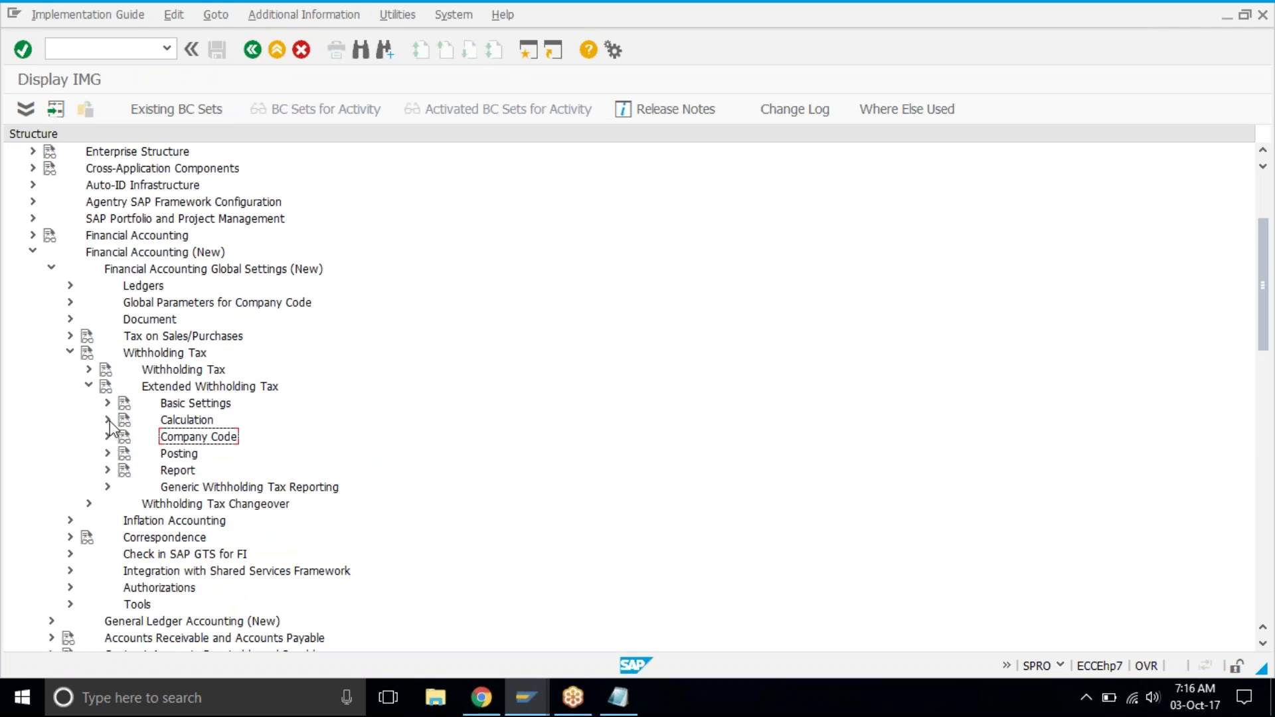
Start a new entry in Define Withholding Tax Codes for country US, under the Calculation node's Withholding Tax Code
{"action": "left_click", "coordinate": [108, 420]}
{"action": "left_click", "coordinate": [285, 441]}
{"action": "left_click", "coordinate": [246, 455]}
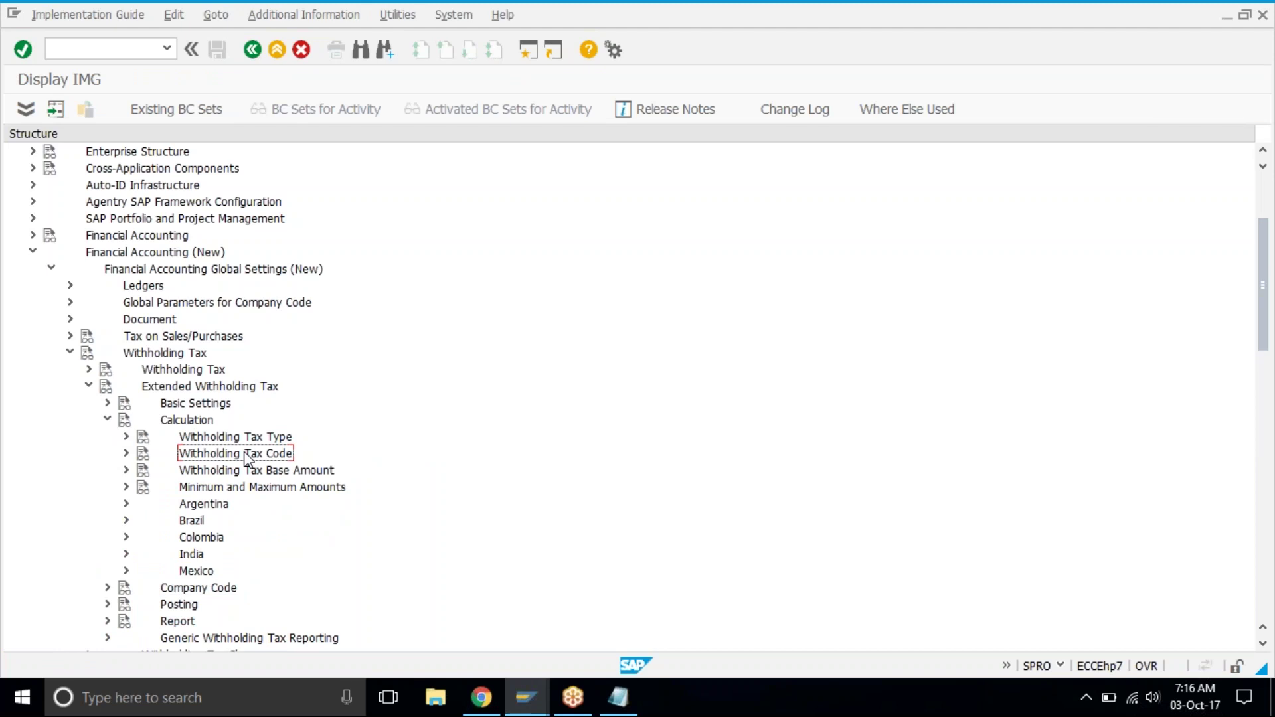
{"action": "left_click", "coordinate": [127, 453]}
{"action": "left_click", "coordinate": [226, 476]}
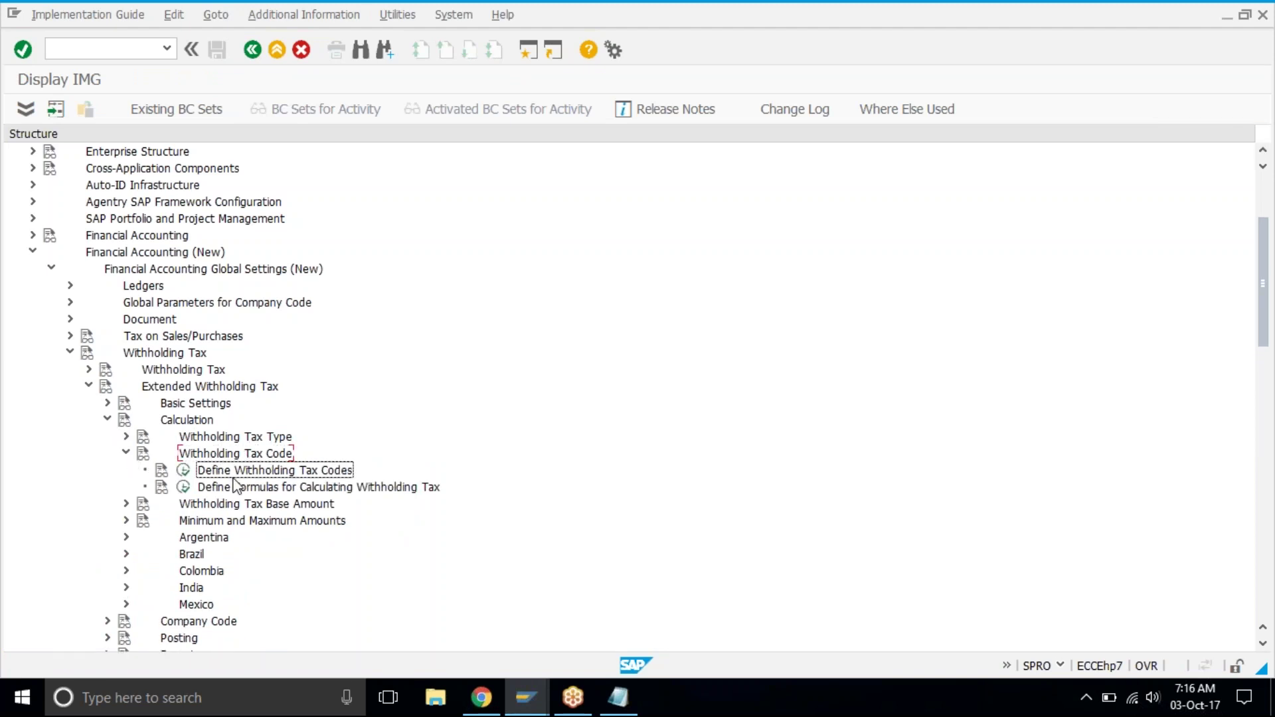
{"action": "left_click", "coordinate": [183, 471]}
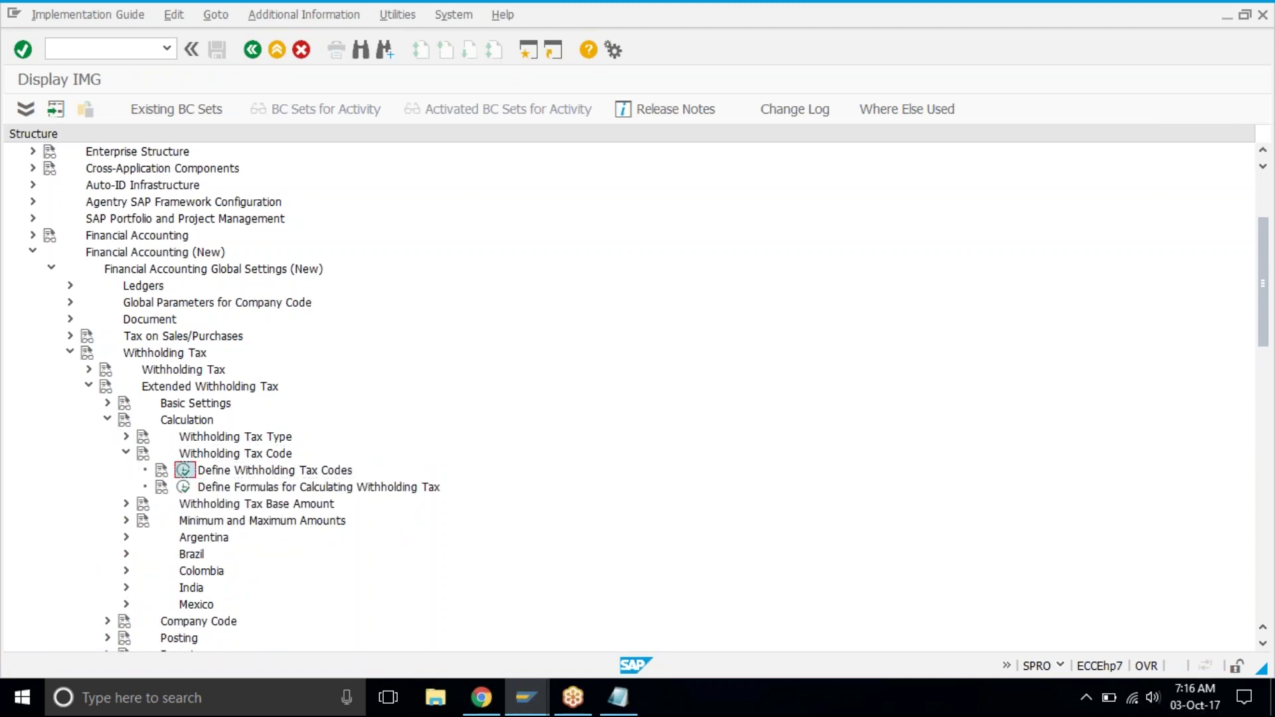
{"action": "left_click", "coordinate": [66, 308]}
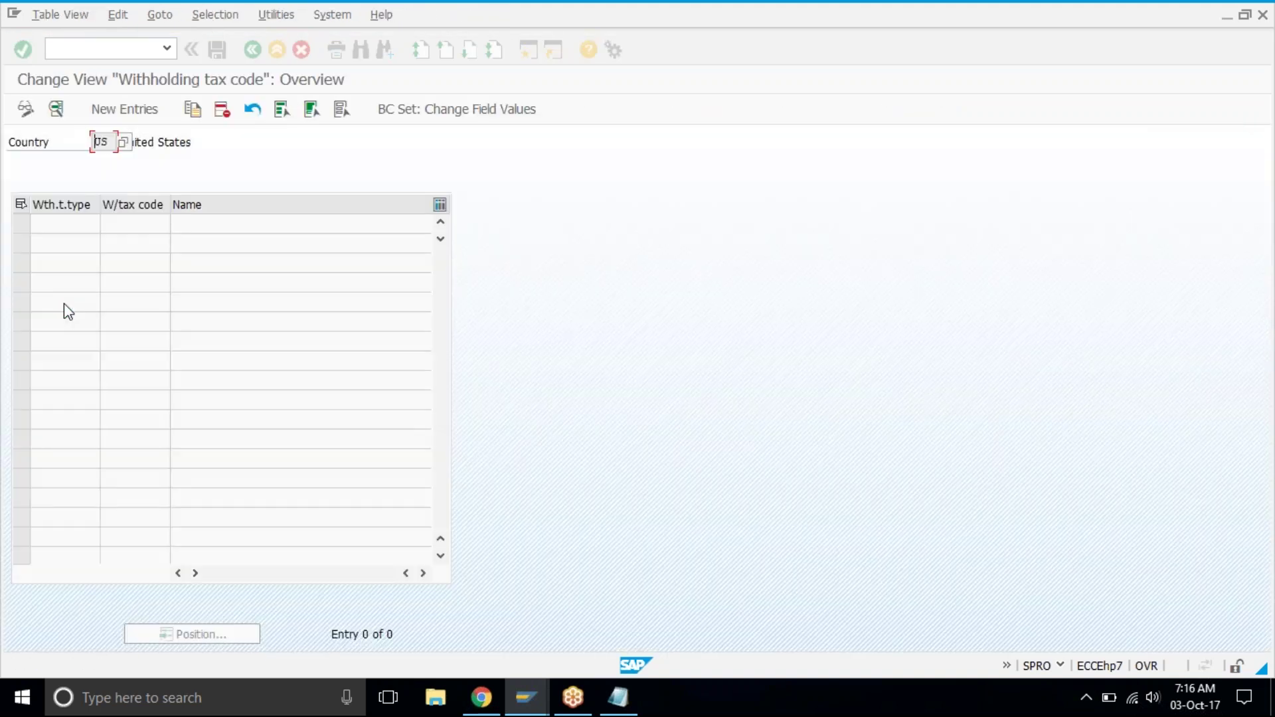
{"action": "left_click", "coordinate": [140, 114]}
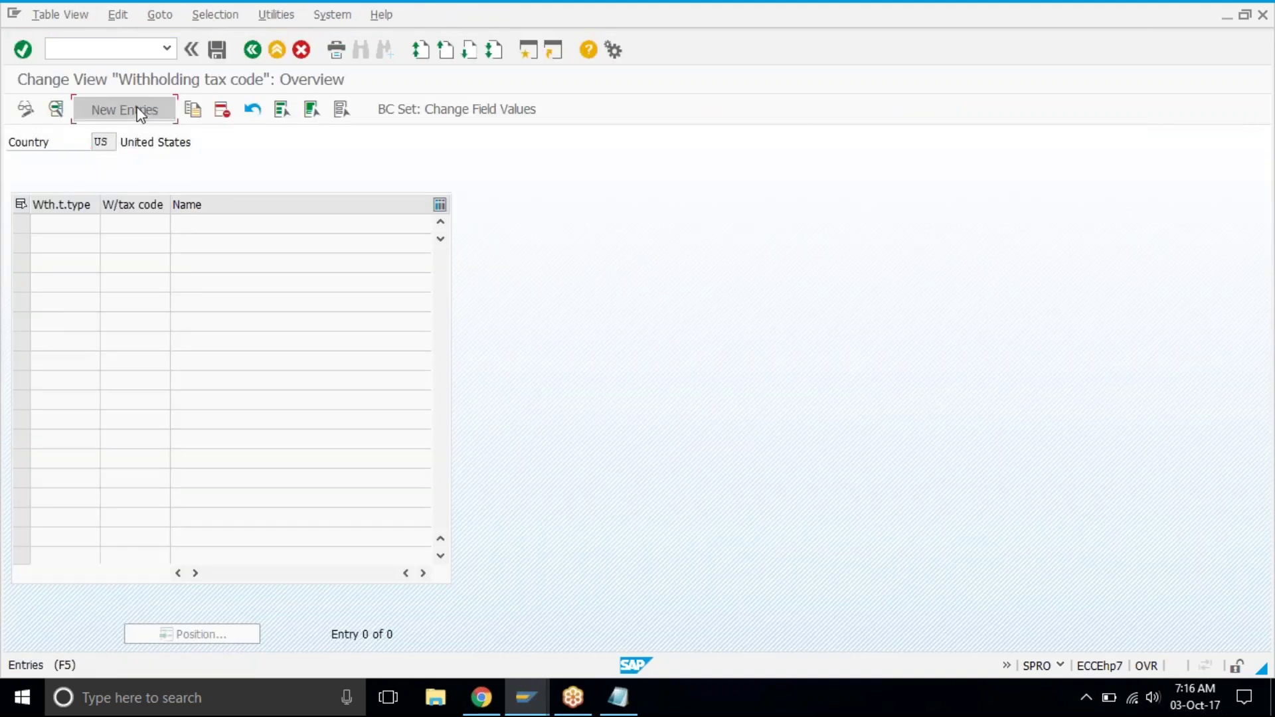
Enter withholding tax type A1 and tax code 01, and assign the official withholding tax key USA3
{"action": "type", "text": "A1"}
{"action": "key", "text": "Tab"}
{"action": "type", "text": "01"}
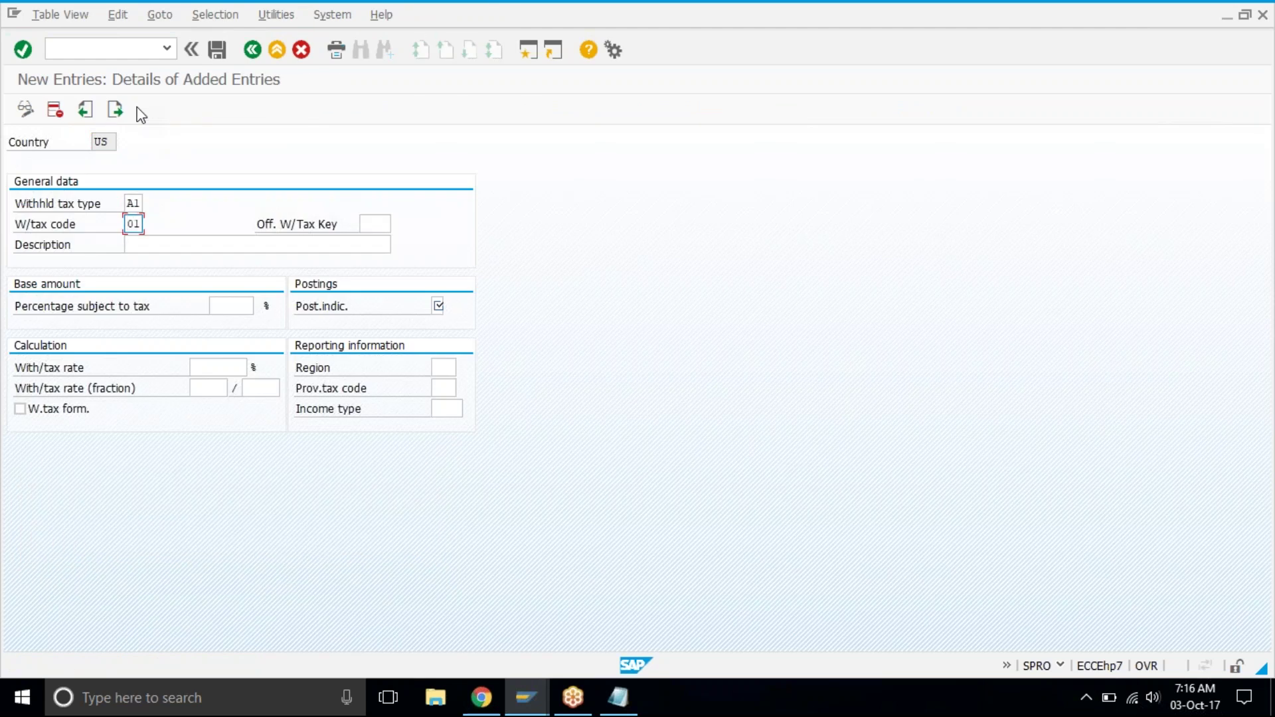
{"action": "key", "text": "Tab"}
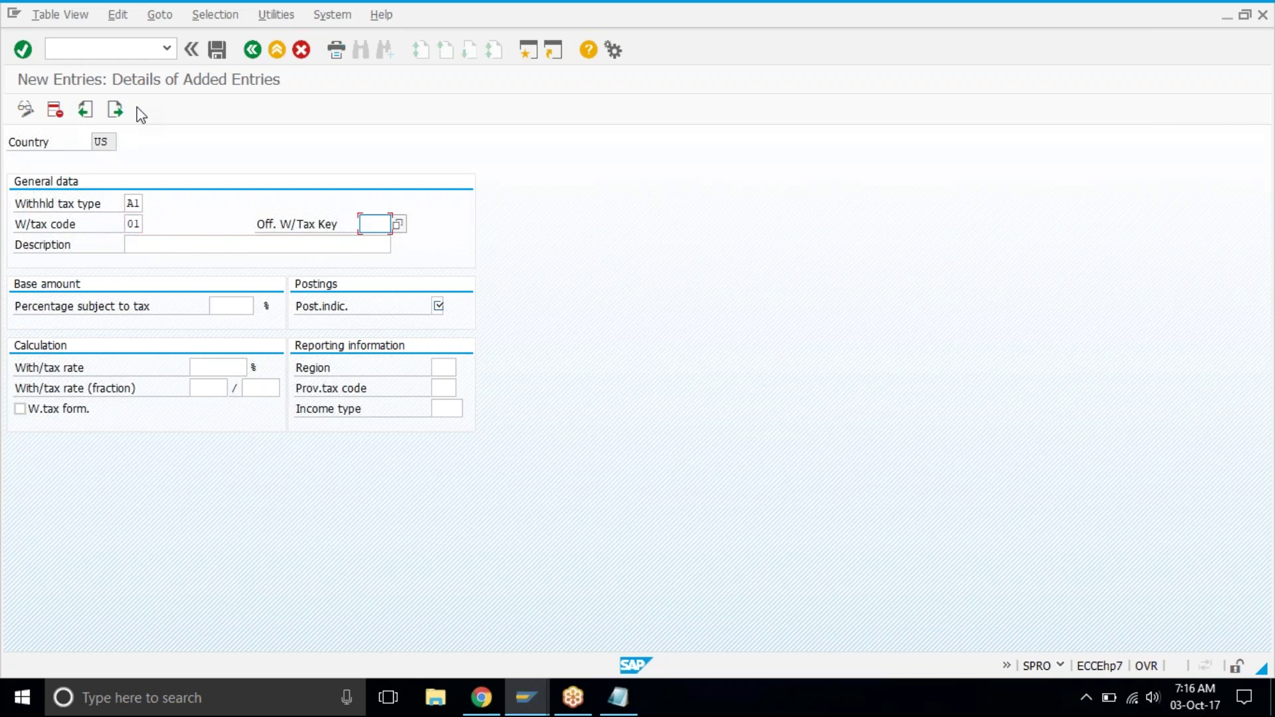
{"action": "left_click", "coordinate": [398, 224]}
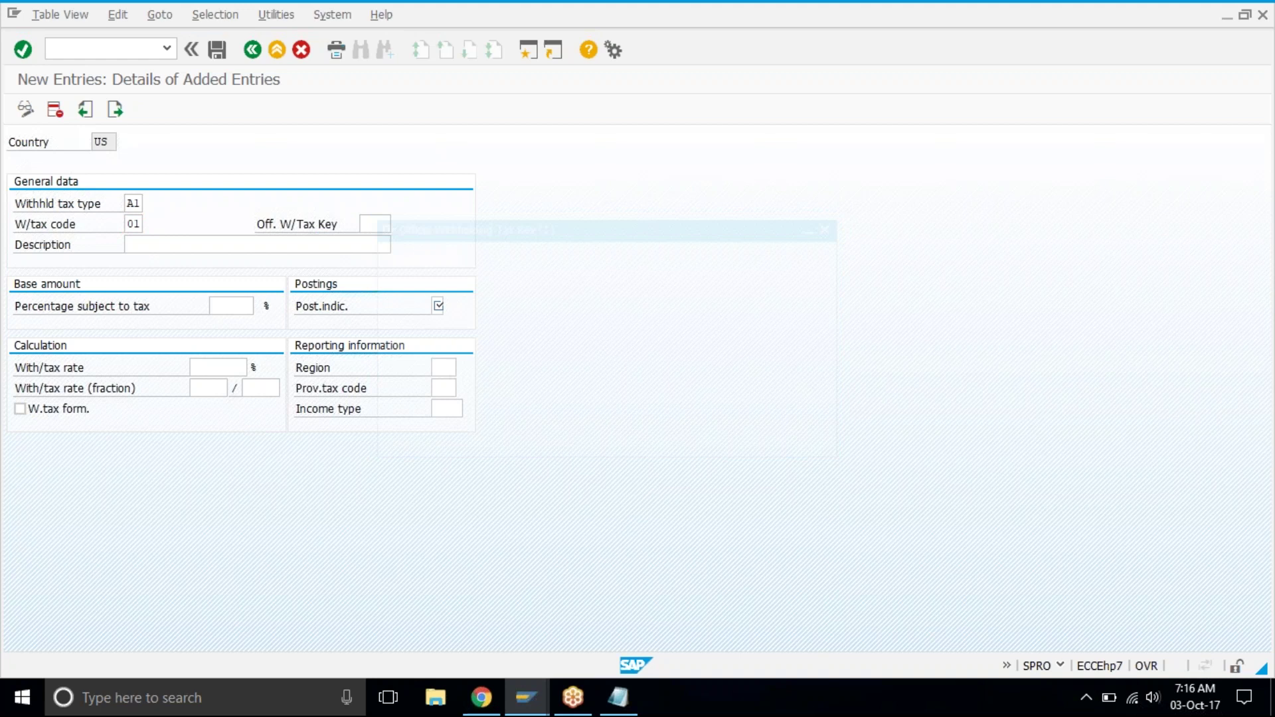
{"action": "double_click", "coordinate": [464, 291]}
Describe tax code 01 as "tds @ 1%(inv) Contractor"
{"action": "left_click", "coordinate": [281, 247]}
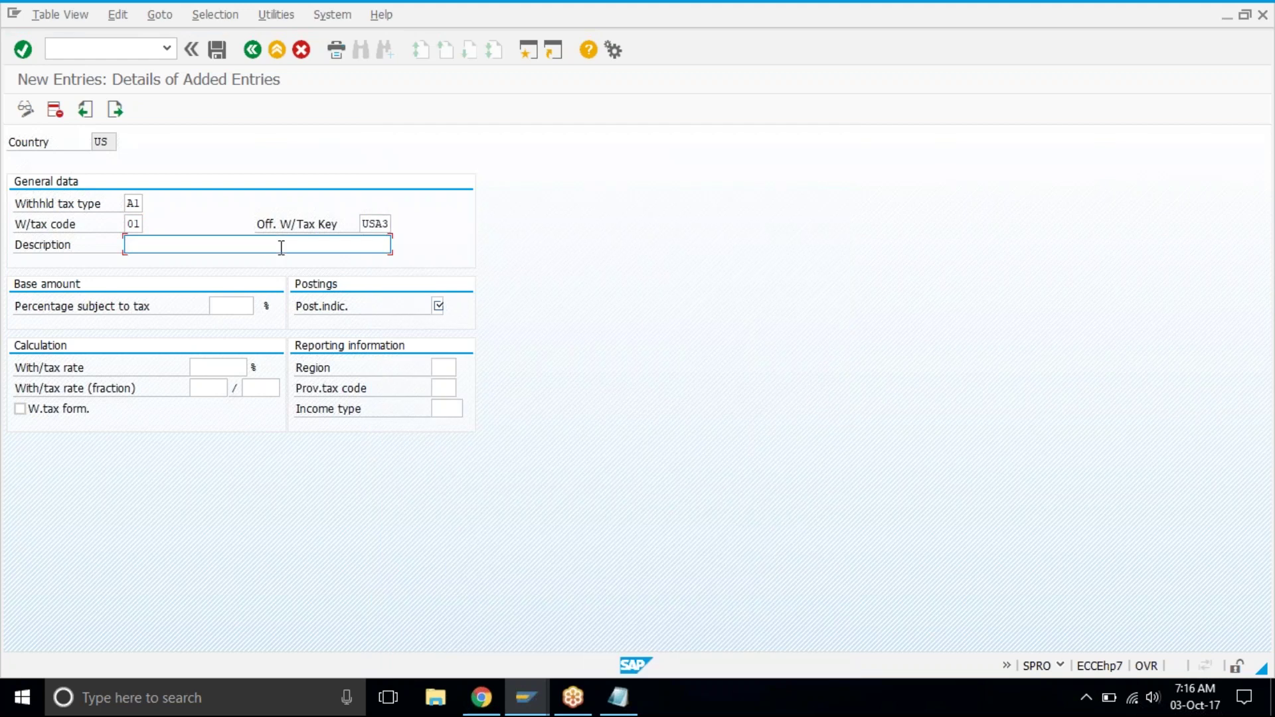
{"action": "type", "text": "tds @ 1% CONTRACTORS"}
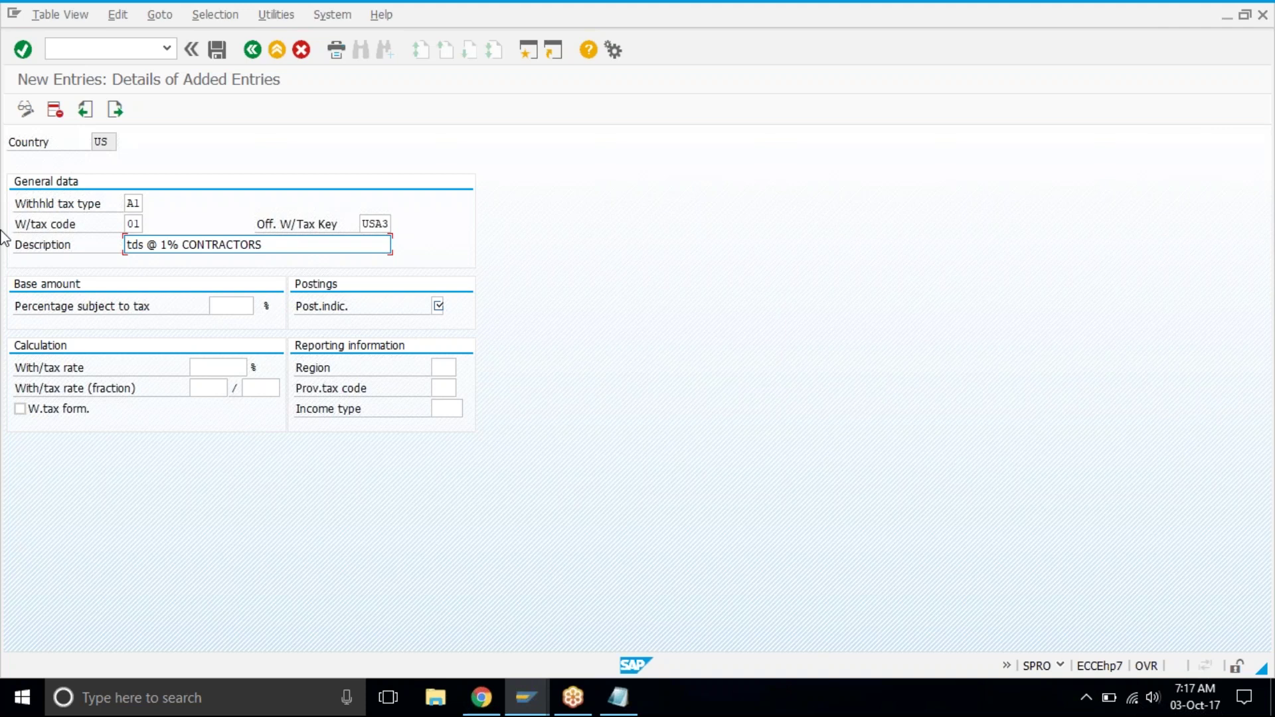
{"action": "key", "text": "BackSpace"}
{"action": "key", "text": "BackSpace"}
{"action": "key", "text": "BackSpace"}
{"action": "key", "text": "BackSpace"}
{"action": "key", "text": "BackSpace"}
{"action": "key", "text": "BackSpace"}
{"action": "key", "text": "BackSpace"}
{"action": "key", "text": "BackSpace"}
{"action": "key", "text": "BackSpace"}
{"action": "key", "text": "BackSpace"}
{"action": "key", "text": "BackSpace"}
{"action": "key", "text": "BackSpace"}
{"action": "type", "text": "(inv"}
{"action": "type", "text": ") cONTR"}
{"action": "key", "text": "BackSpace"}
{"action": "key", "text": "BackSpace"}
{"action": "key", "text": "Num_Lock"}
{"action": "key", "text": "BackSpace"}
{"action": "key", "text": "BackSpace"}
{"action": "key", "text": "BackSpace"}
{"action": "key", "text": "Caps_Lock"}
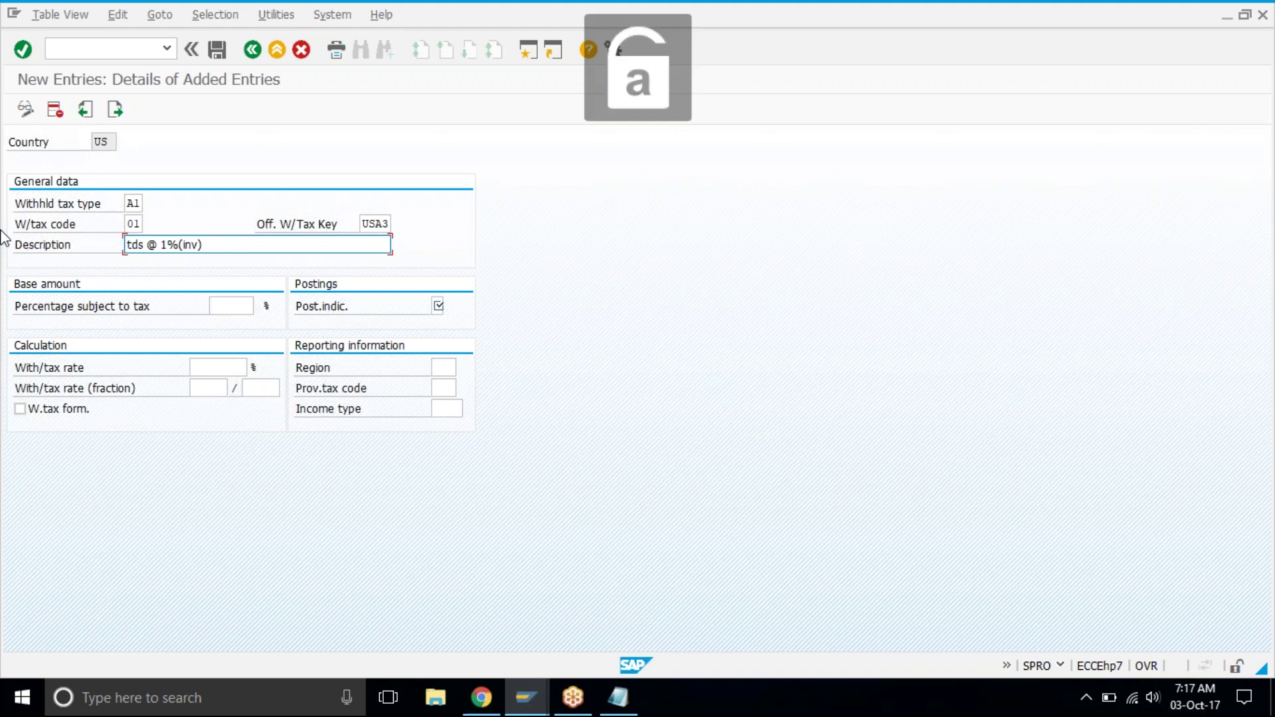
{"action": "type", "text": "C"}
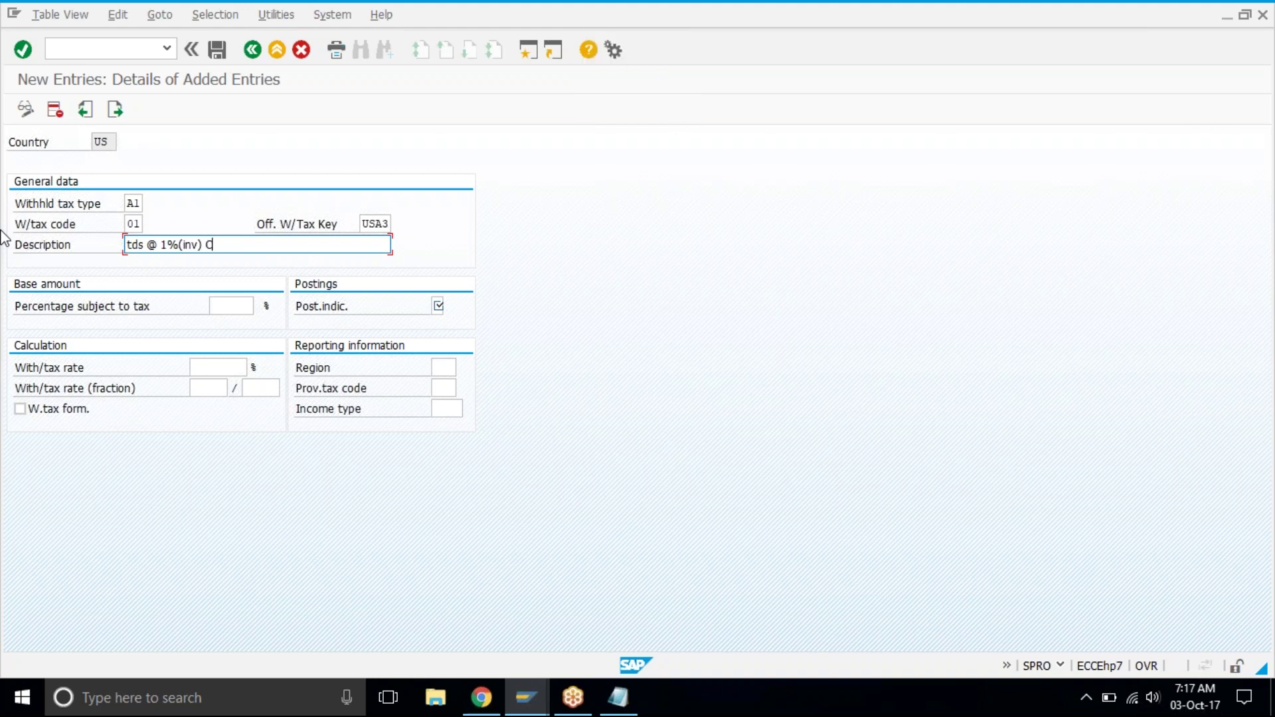
{"action": "type", "text": "ontractor"}
Correct the spacing in tax code 01's description so that it reads "tds @ 1% (inv) Contractor"
{"action": "left_click", "coordinate": [180, 252]}
{"action": "key", "text": "BackSpace"}
{"action": "key", "text": "Insert"}
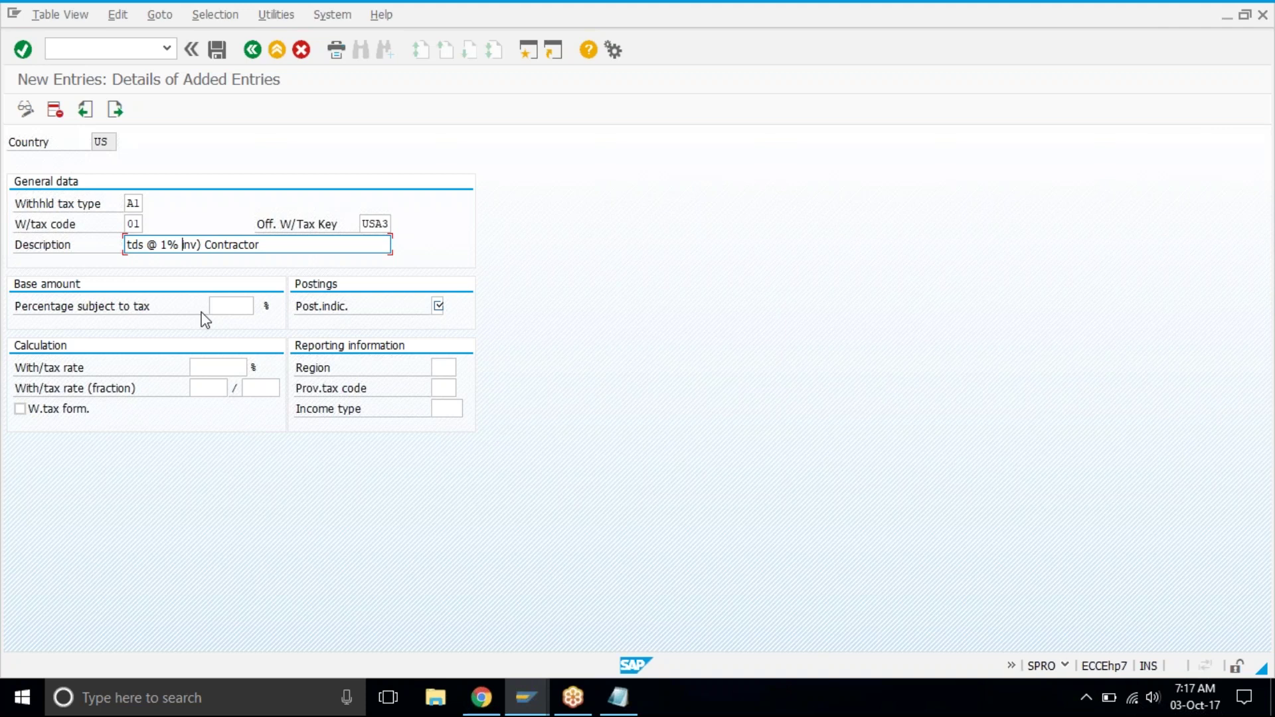
{"action": "type", "text": "("}
Set the percentage subject to tax to 100 and choose posting indicator 1, the standard posting with reduced bank/vendor/customer line item
{"action": "left_click", "coordinate": [236, 312]}
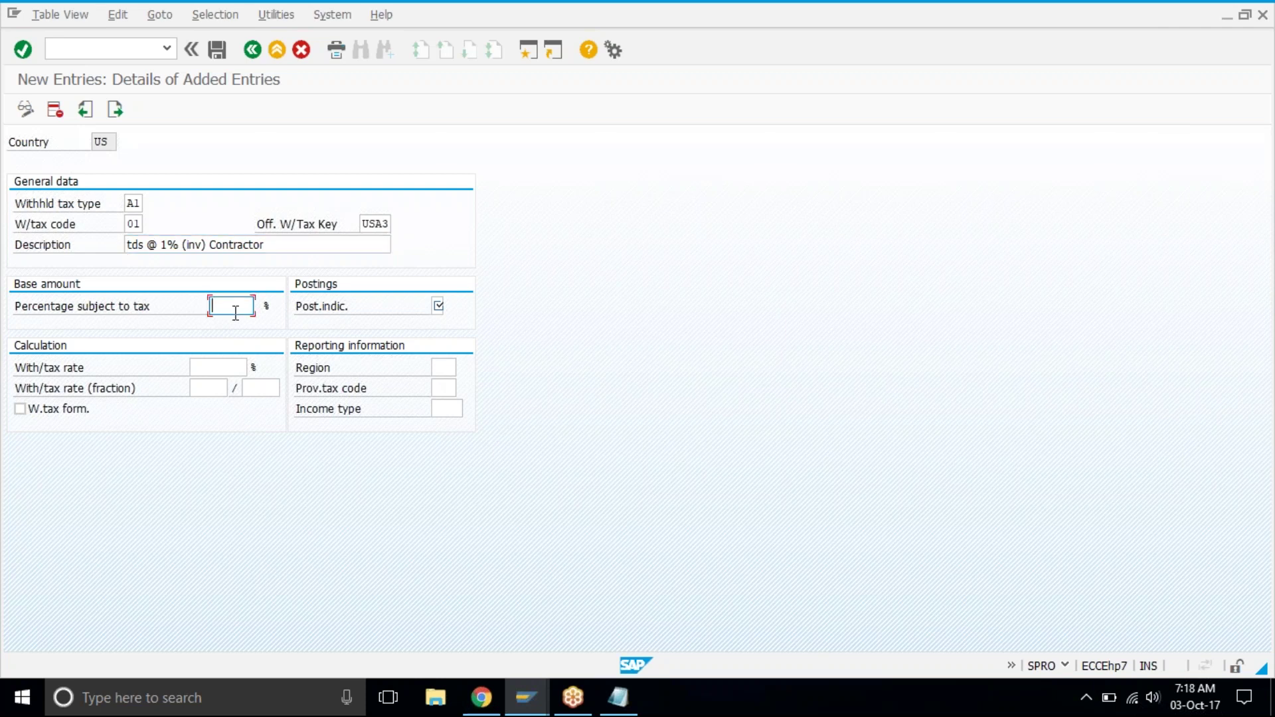
{"action": "key", "text": "Num_Lock"}
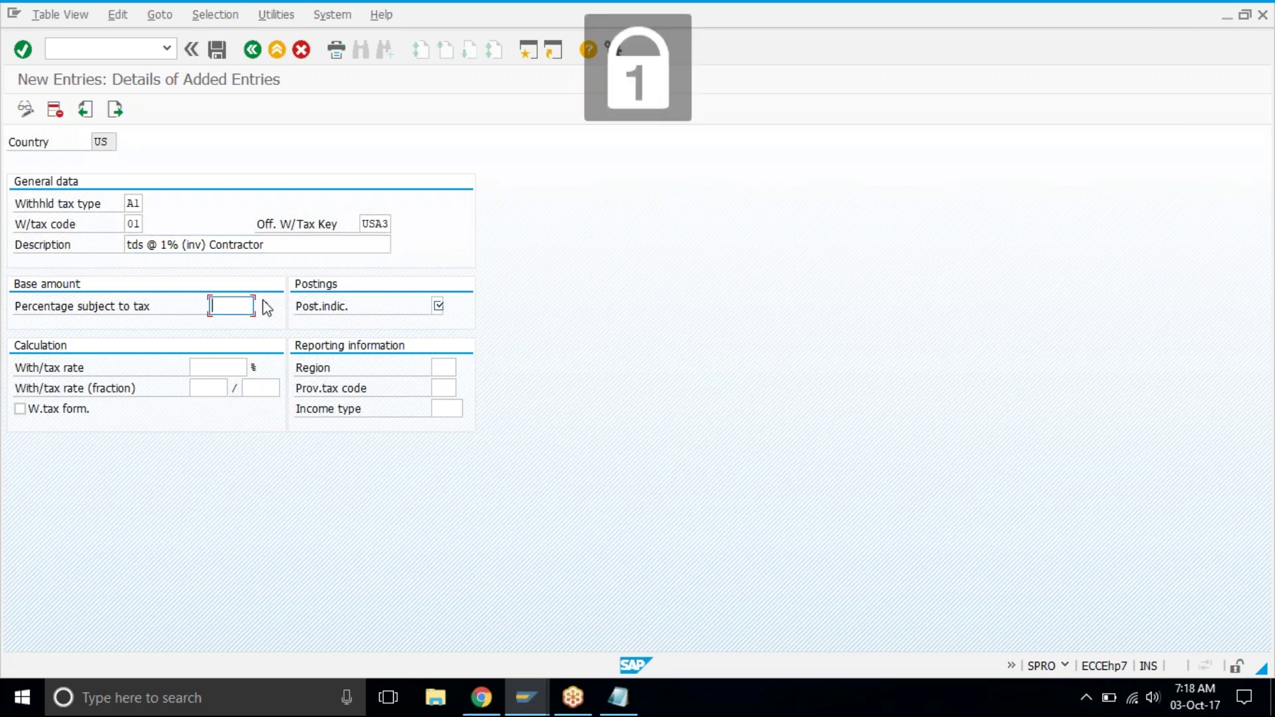
{"action": "type", "text": "100"}
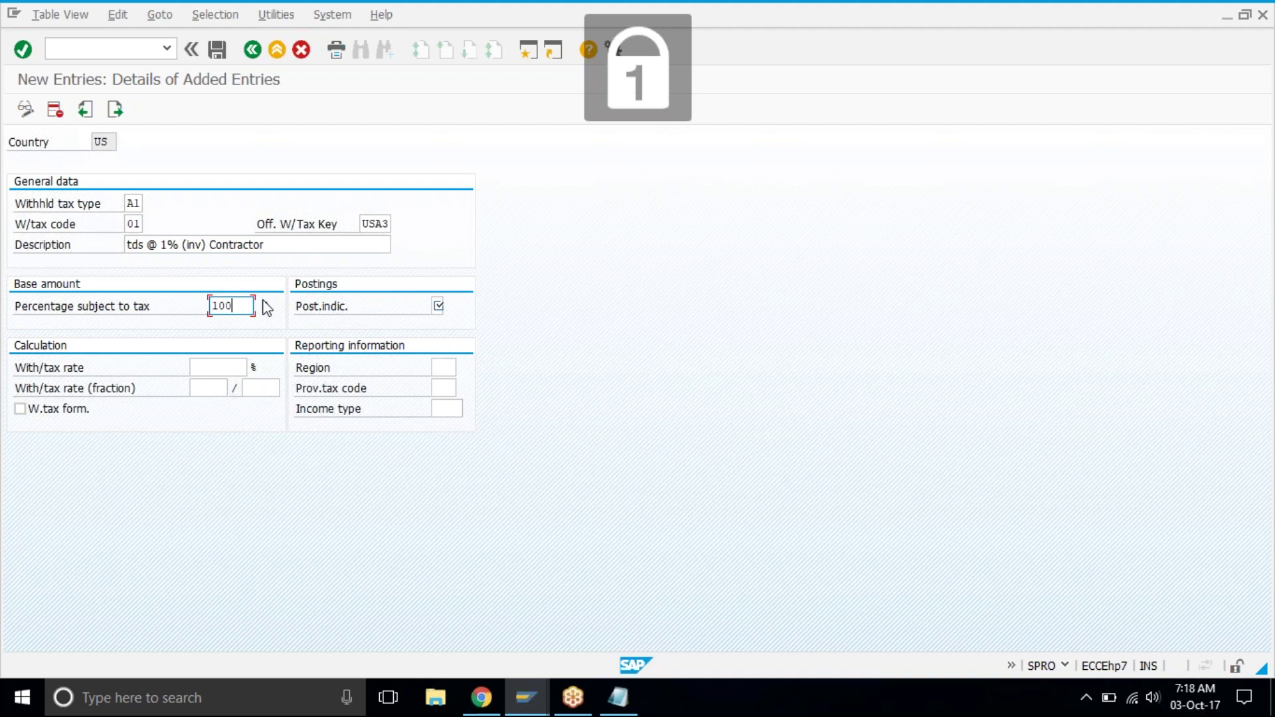
{"action": "left_click", "coordinate": [437, 306]}
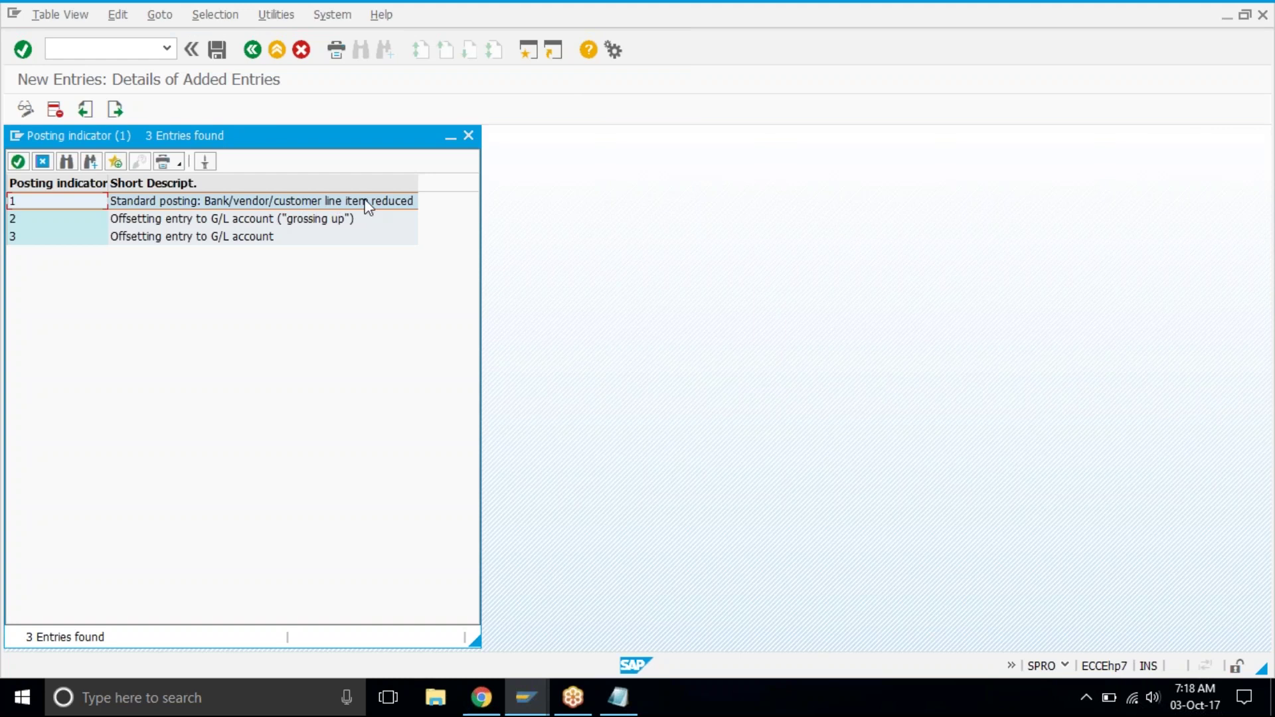
{"action": "double_click", "coordinate": [365, 201]}
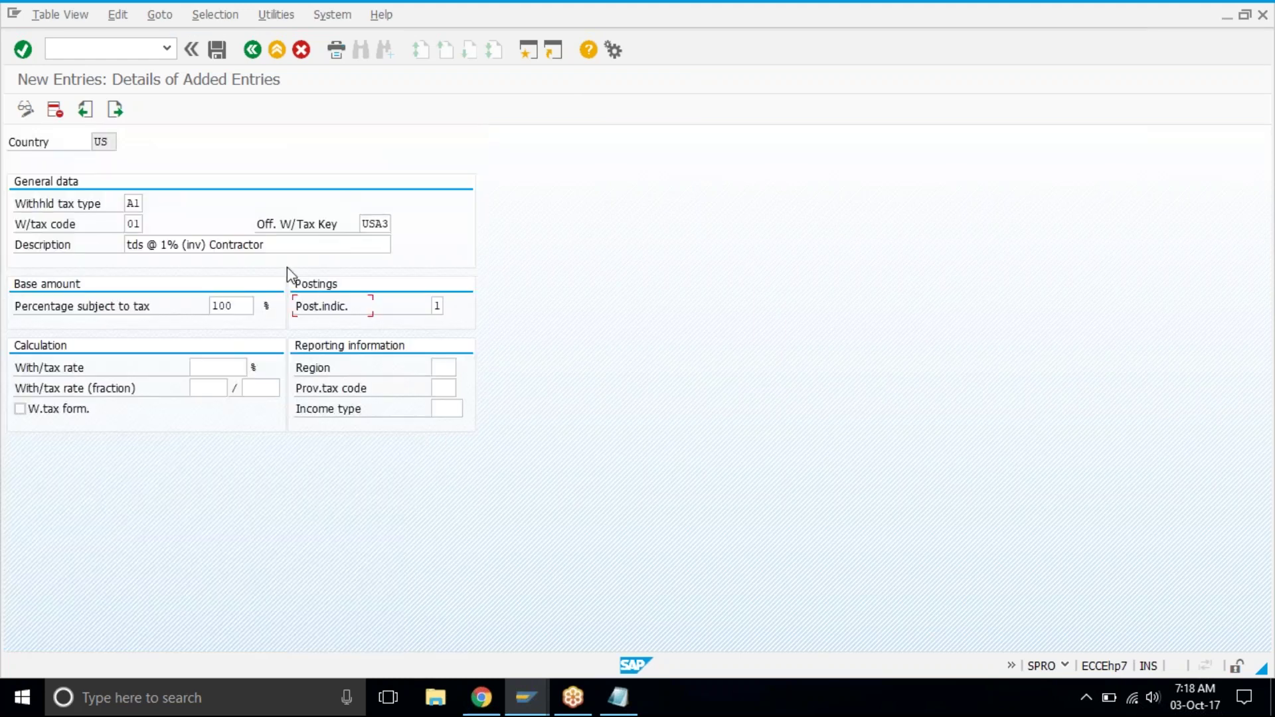
Set the withholding tax rate to 1 % and save the A1 tax code 01 entry
{"action": "left_click", "coordinate": [238, 372]}
{"action": "type", "text": "1"}
{"action": "key", "text": "Return"}
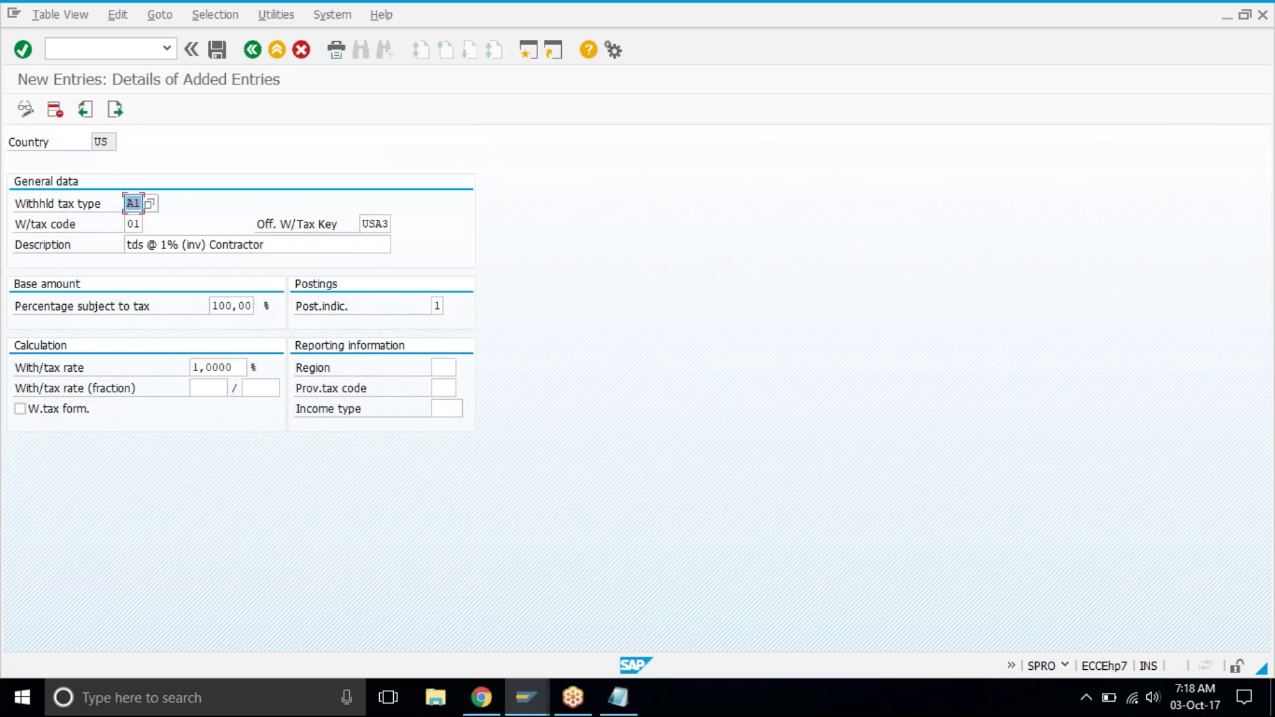
{"action": "left_click", "coordinate": [215, 53]}
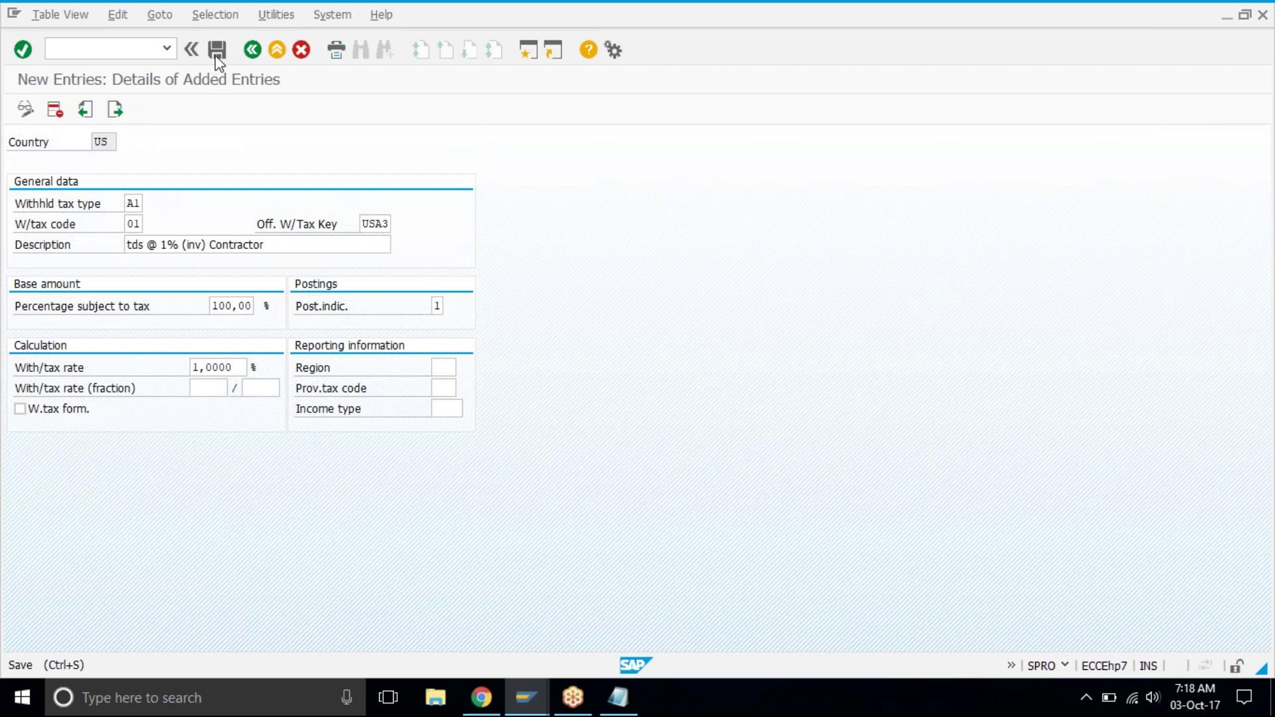
{"action": "key", "text": "Return"}
Start another withholding tax code entry and enter withholding tax type A1
{"action": "left_click", "coordinate": [116, 110]}
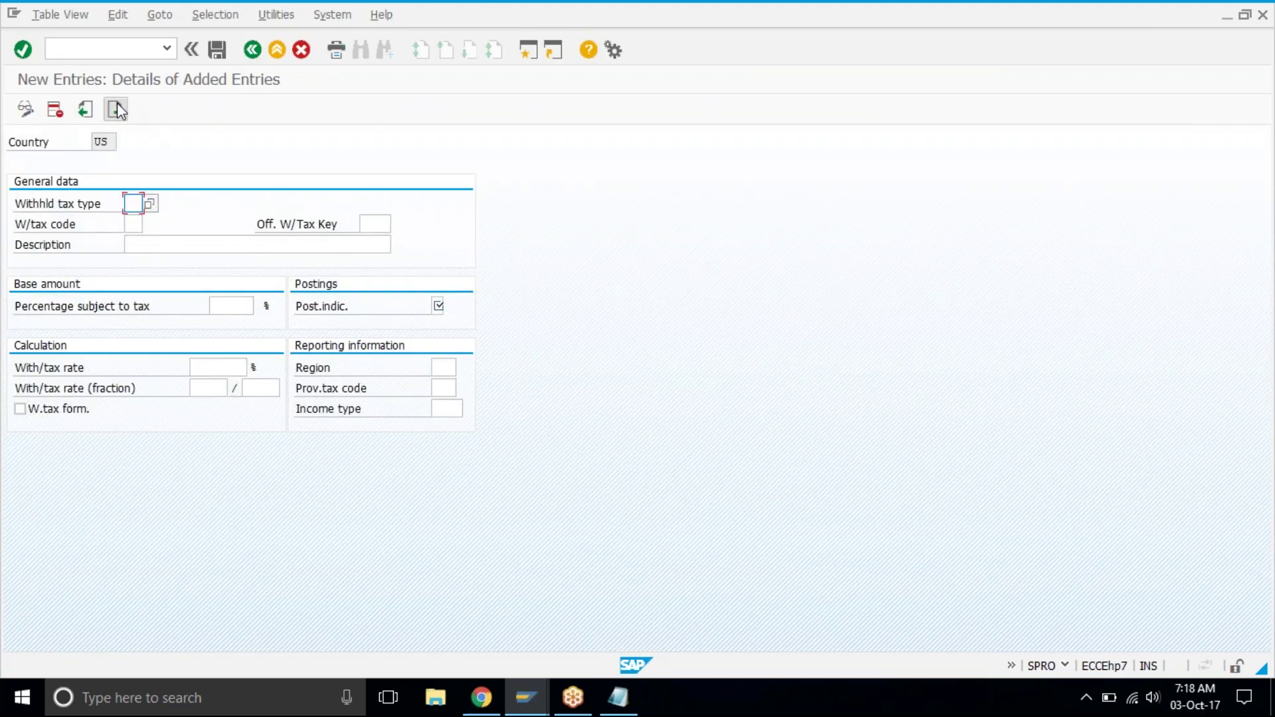
{"action": "type", "text": "a2"}
{"action": "key", "text": "Tab"}
{"action": "key", "text": "shift+Tab"}
{"action": "key", "text": "Tab"}
{"action": "key", "text": "shift+Tab"}
{"action": "key", "text": "Insert"}
{"action": "type", "text": "1"}
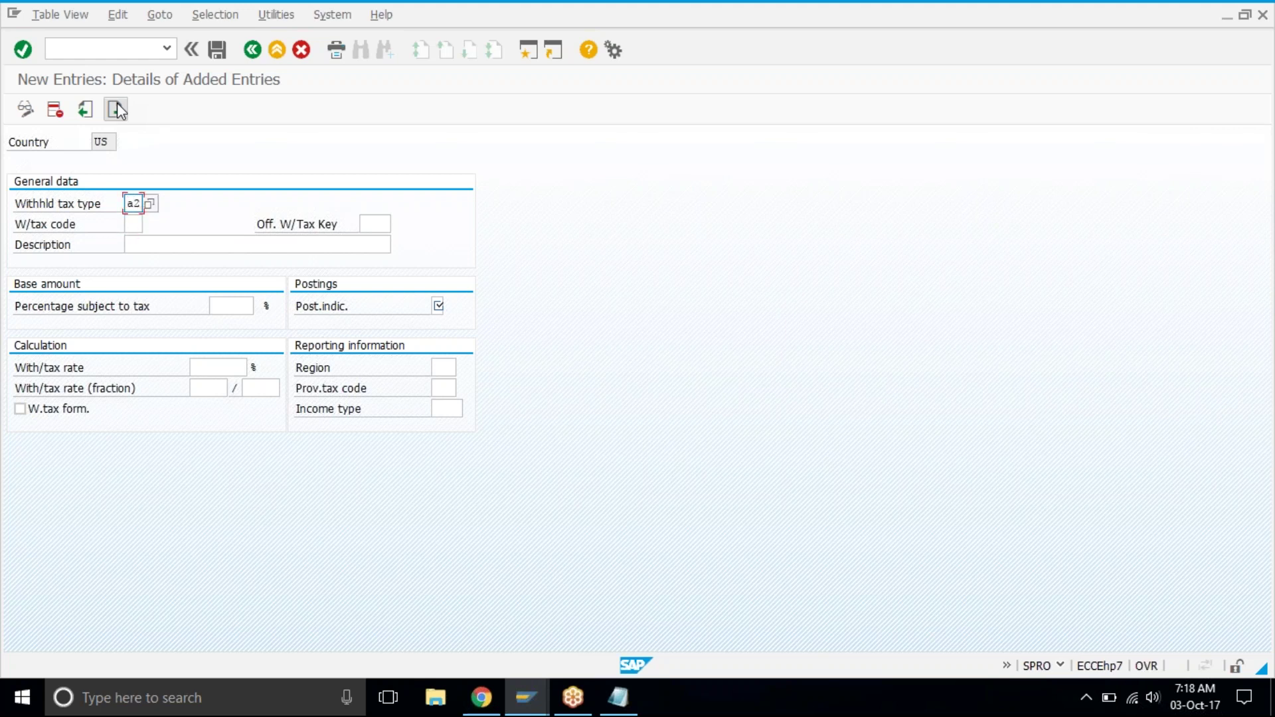
{"action": "key", "text": "Return"}
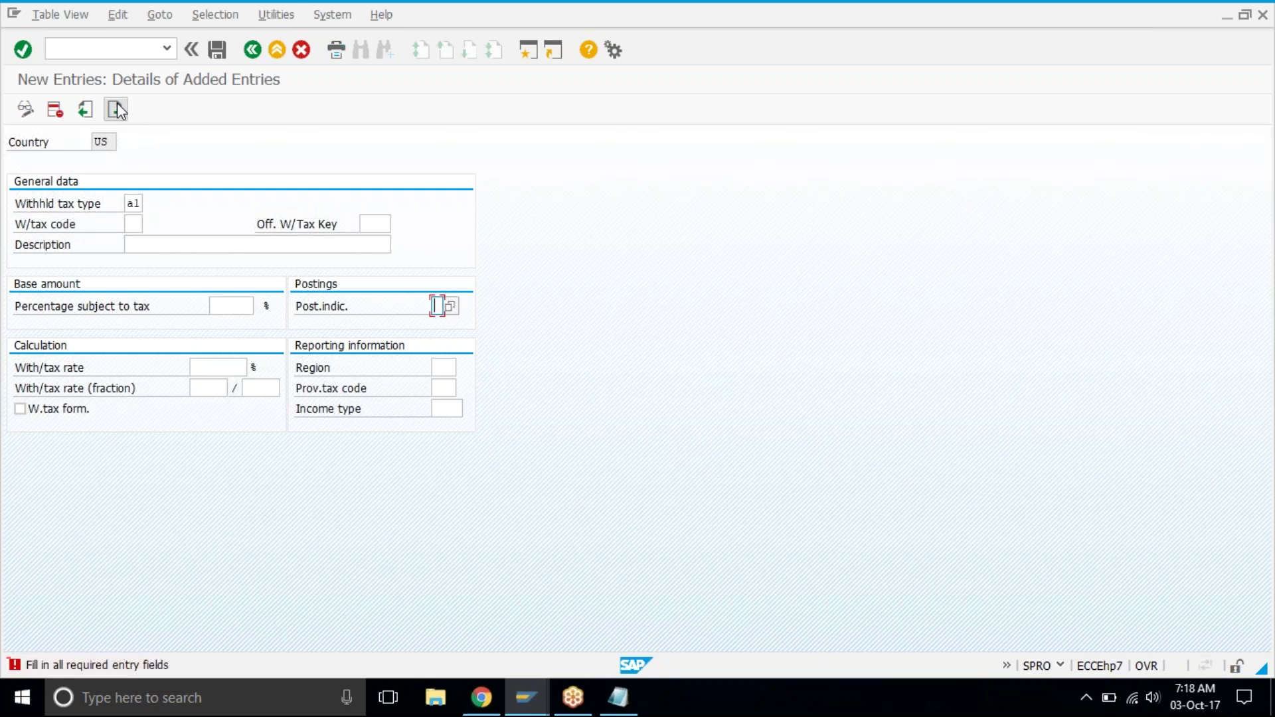
Enter posting indicator 1, official withholding tax key USA3 and tax code 02 for the new A1 entry
{"action": "type", "text": "1"}
{"action": "left_click", "coordinate": [372, 223]}
{"action": "left_click", "coordinate": [375, 241]}
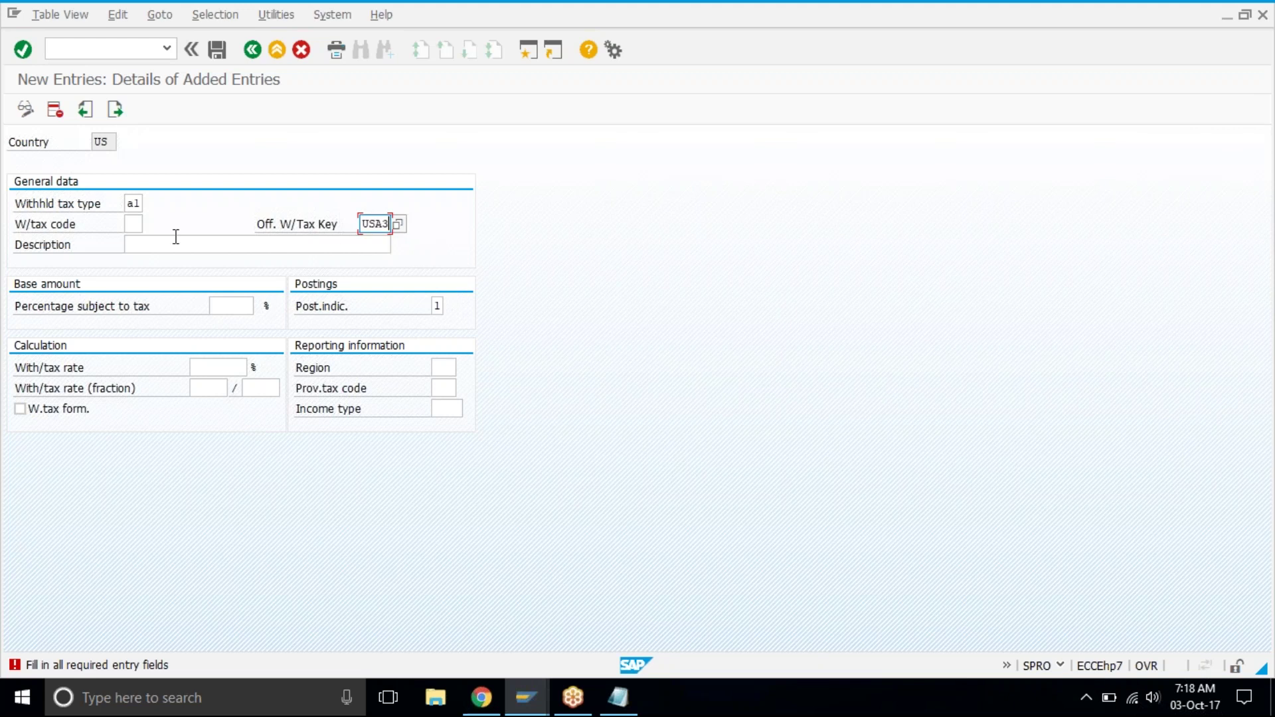
{"action": "left_click", "coordinate": [138, 222]}
{"action": "type", "text": "01"}
Describe A1 tax code 02 as "tds @ 2% (inv) Contractor", reusing the previous description
{"action": "left_click", "coordinate": [144, 246]}
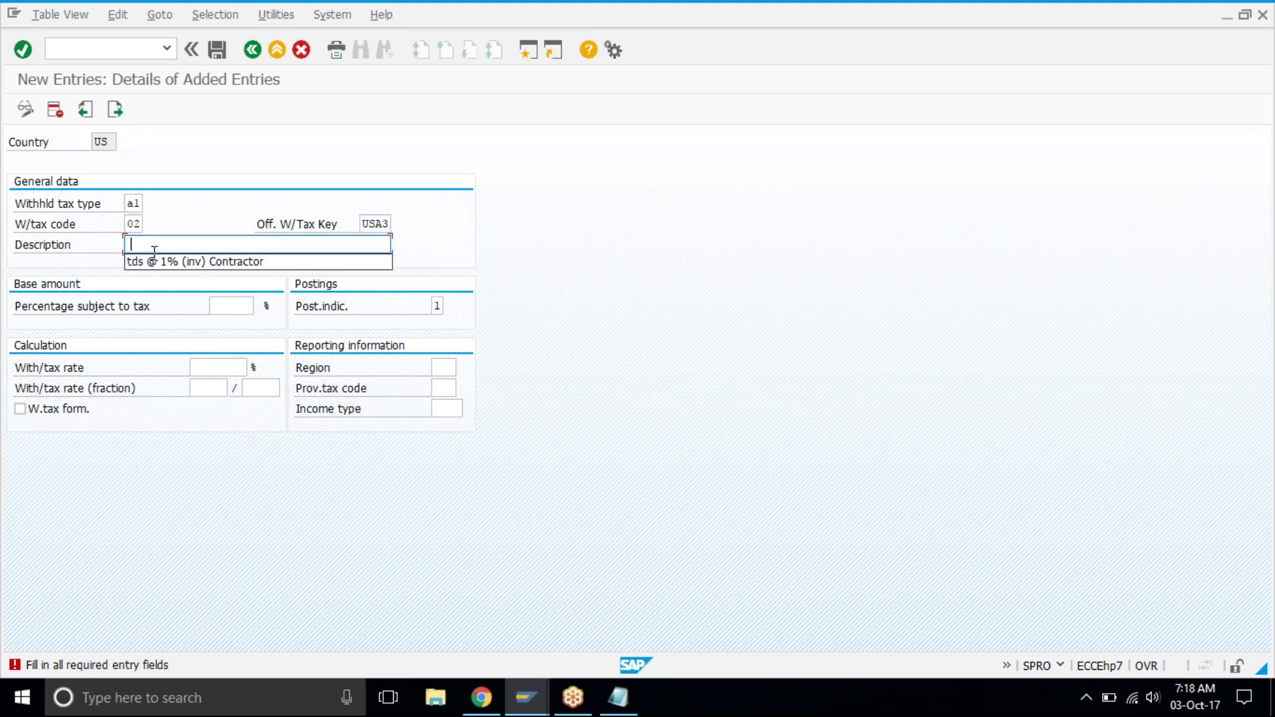
{"action": "left_click", "coordinate": [193, 261]}
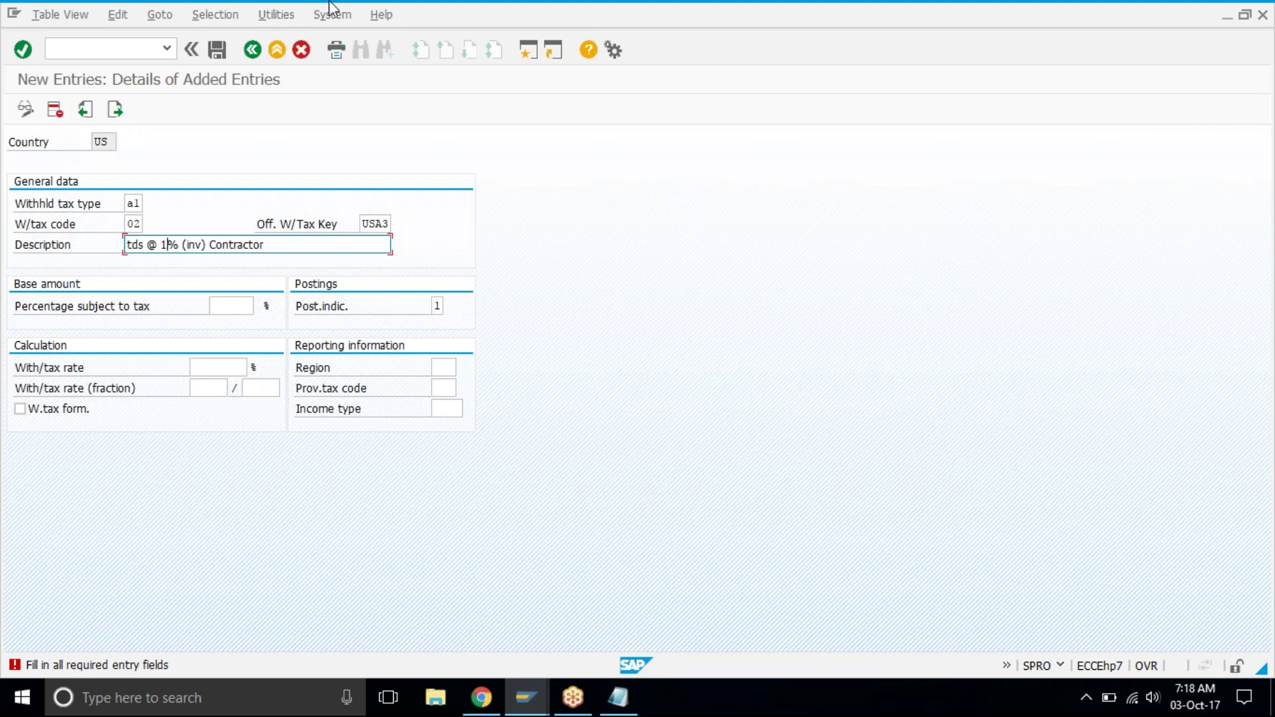
{"action": "key", "text": "BackSpace"}
{"action": "type", "text": "2"}
{"action": "key", "text": "Down"}
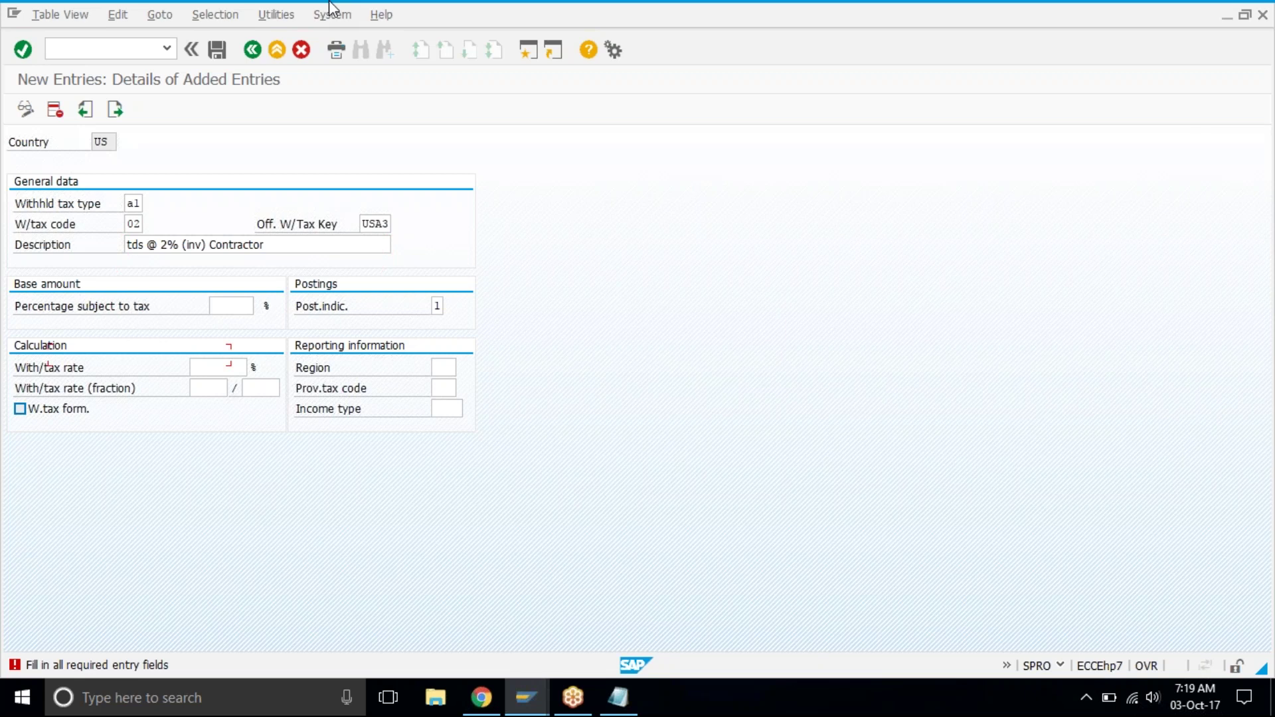
Save A1 tax code 02 with 100 percent subject to tax and a withholding tax rate of 2 %
{"action": "left_click", "coordinate": [234, 301]}
{"action": "type", "text": "2"}
{"action": "key", "text": "BackSpace"}
{"action": "type", "text": "100"}
{"action": "left_click", "coordinate": [227, 367]}
{"action": "type", "text": "2"}
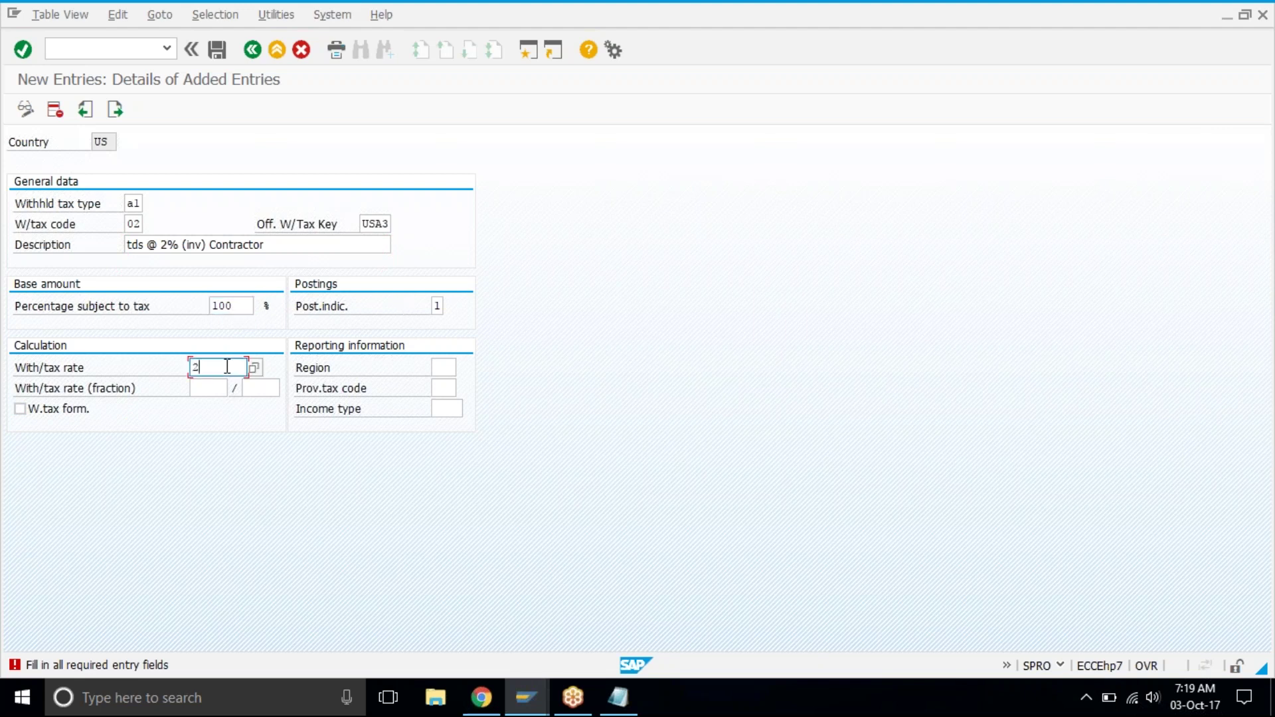
{"action": "key", "text": "Return"}
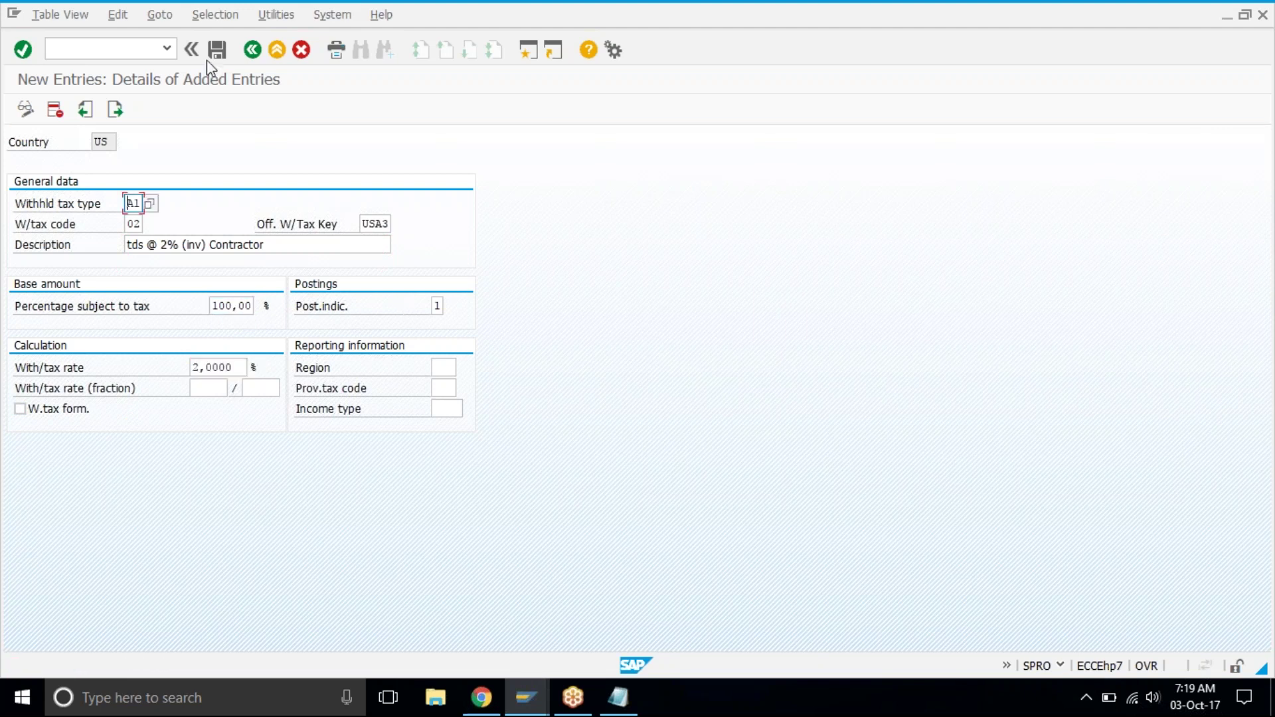
{"action": "left_click", "coordinate": [218, 52]}
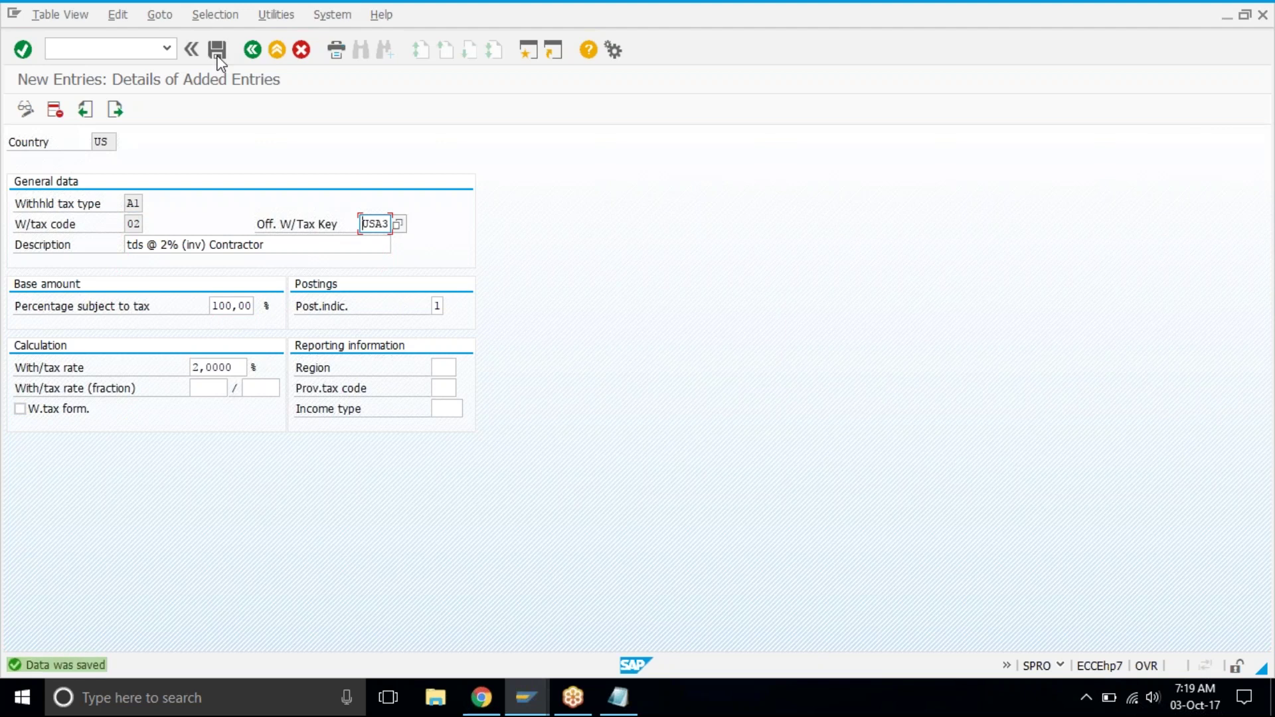
Start a new entry with withholding tax type A2, tax code 01 and official withholding tax key USA3
{"action": "left_click", "coordinate": [113, 109]}
{"action": "type", "text": "a2"}
{"action": "key", "text": "Tab"}
{"action": "type", "text": "01"}
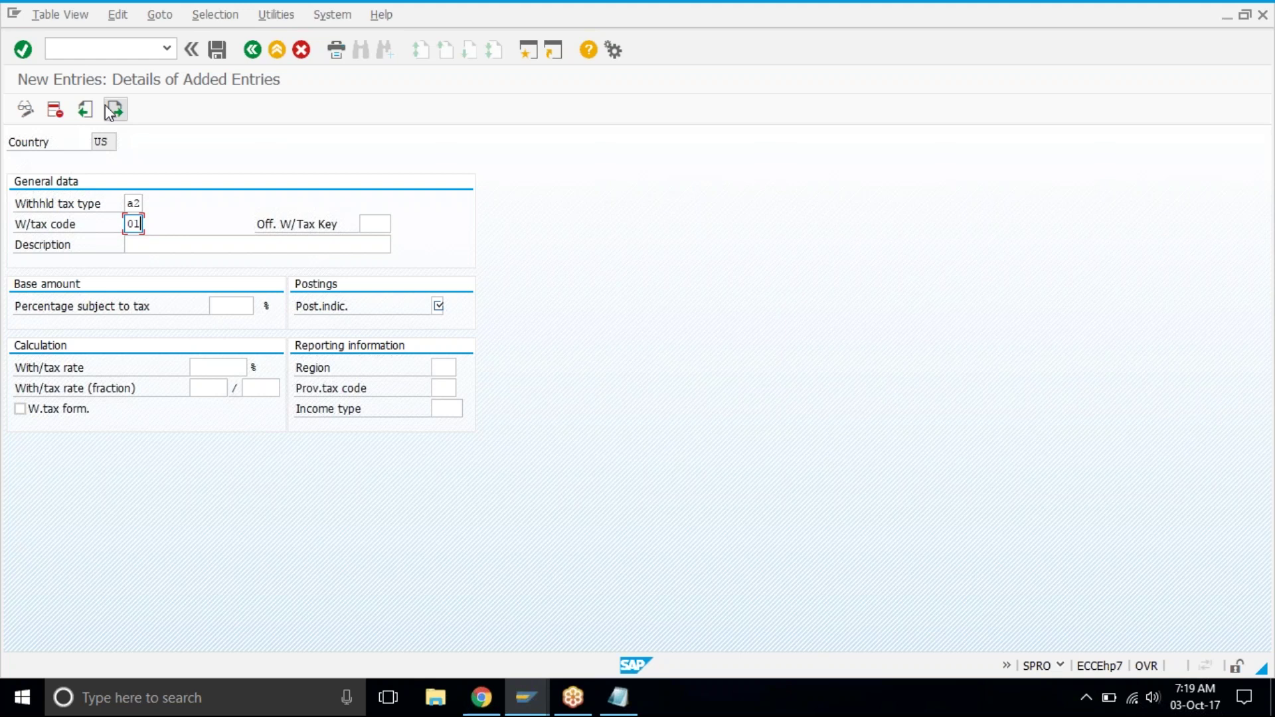
{"action": "left_click", "coordinate": [369, 224]}
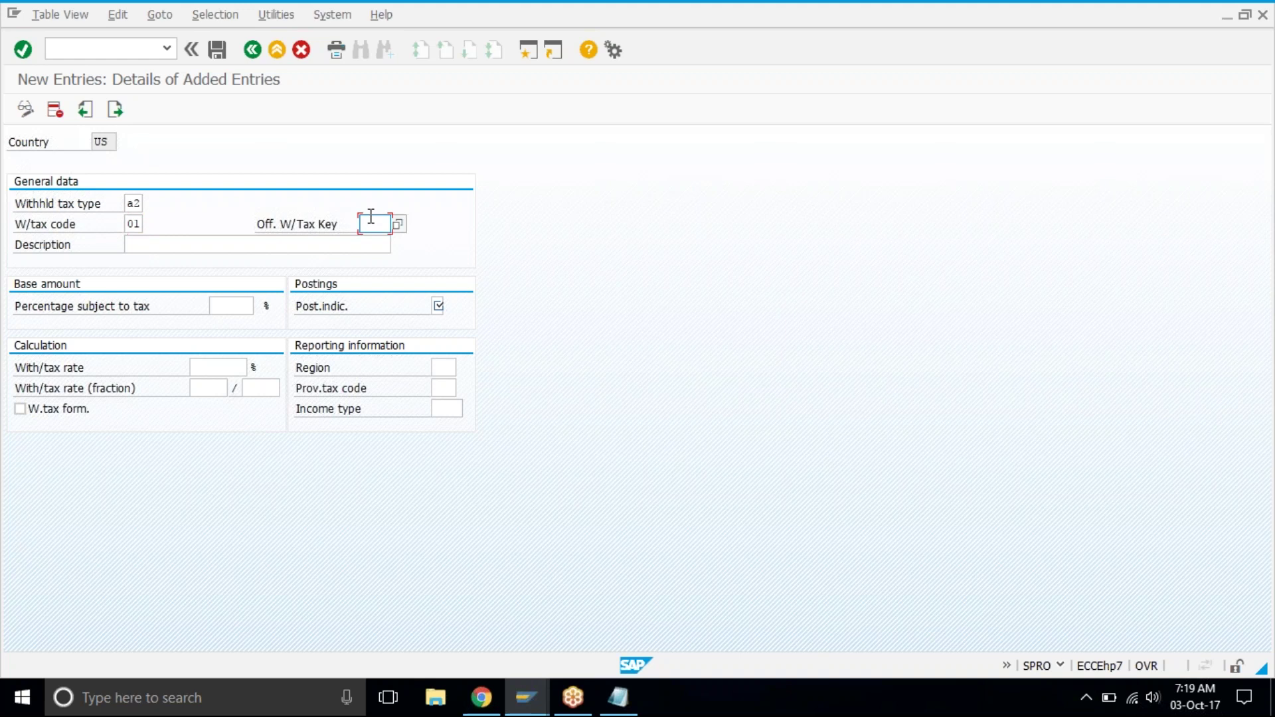
{"action": "left_click", "coordinate": [374, 241]}
Describe A2 tax code 01 as "tds @ 1% (PMT) Contractor", based on the earlier 1% description
{"action": "left_click", "coordinate": [362, 249]}
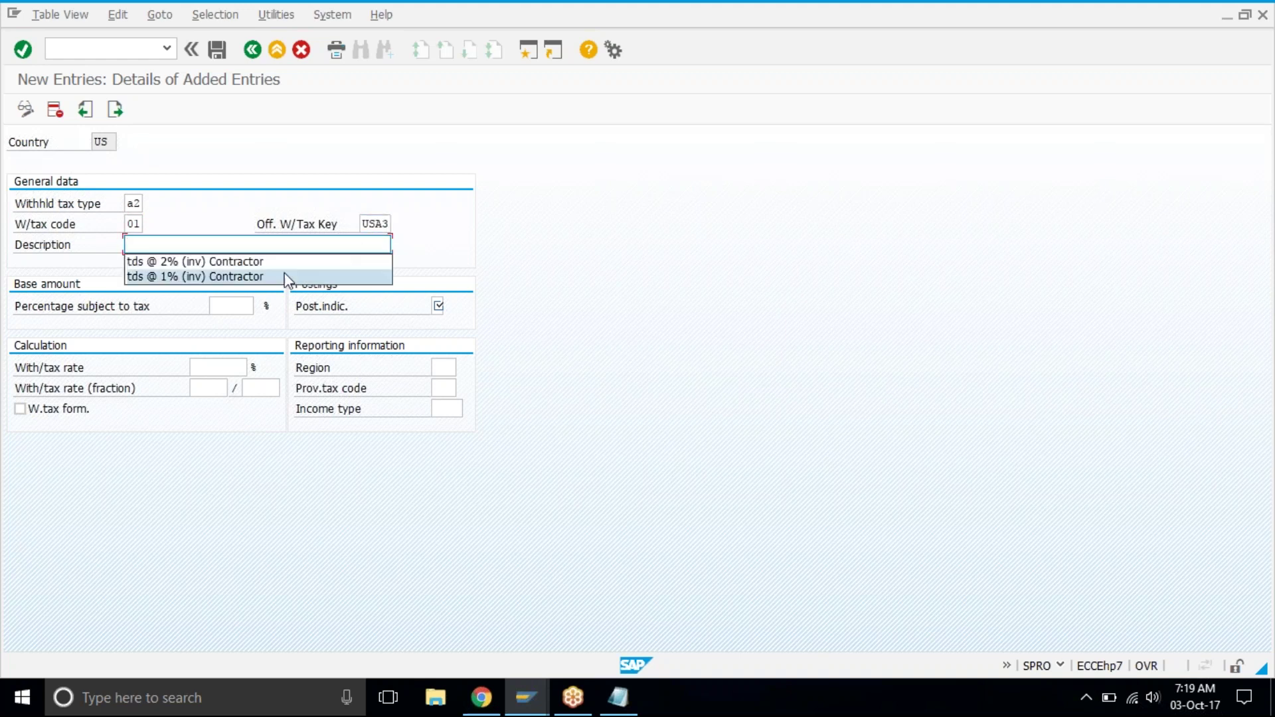
{"action": "left_click", "coordinate": [253, 263]}
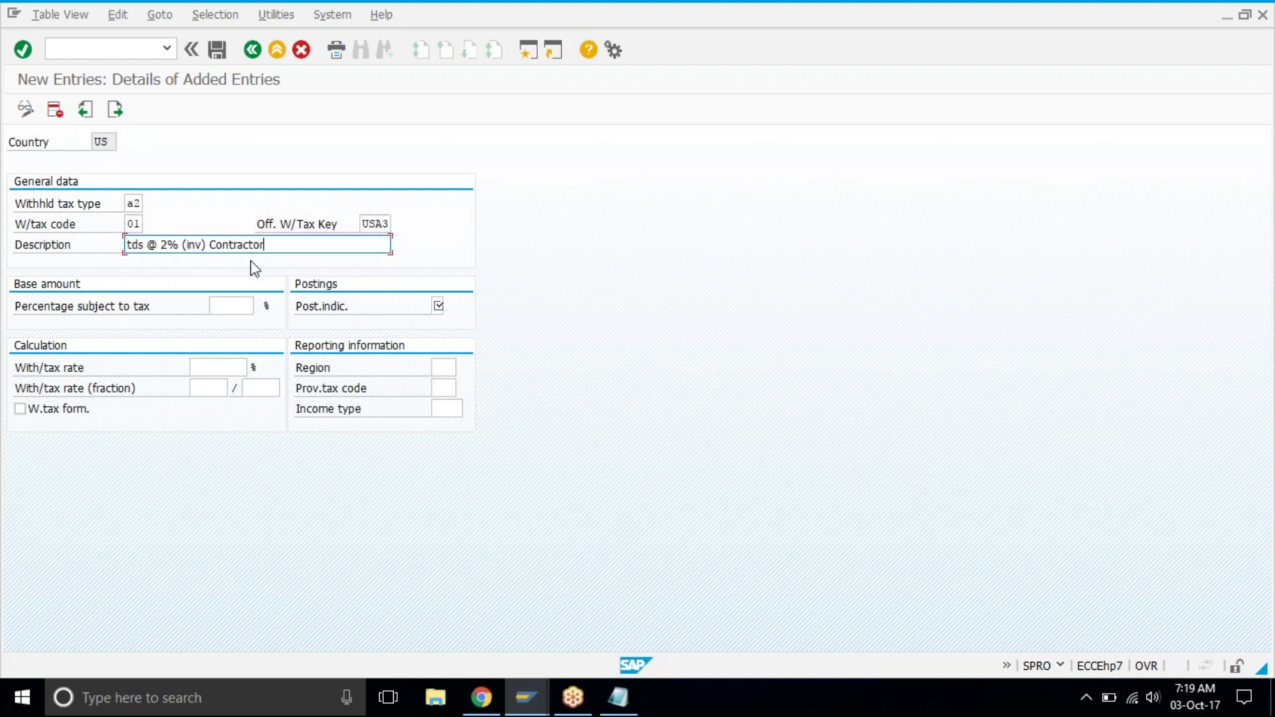
{"action": "key", "text": "shift+Home"}
{"action": "key", "text": "BackSpace"}
{"action": "left_click", "coordinate": [180, 278]}
{"action": "type", "text": "PMT"}
{"action": "key", "text": "Insert"}
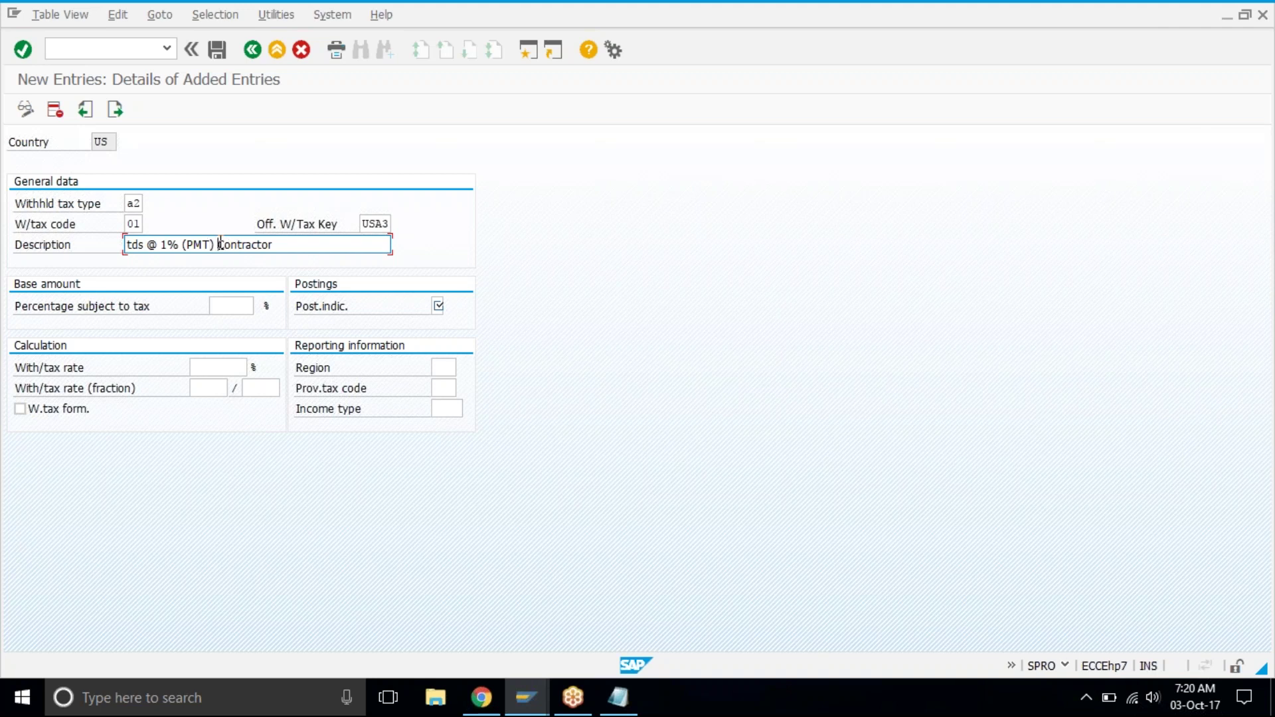
Extend the description of A2 tax code 01 to "tds @ 1% (PMT) Sub-Contractor"
{"action": "left_click", "coordinate": [221, 244]}
{"action": "type", "text": "S"}
{"action": "type", "text": "ub"}
{"action": "type", "text": "-"}
{"action": "type", "text": "S"}
{"action": "key", "text": "Delete"}
Set A2 tax code 01 to 100 percent subject to tax, posting indicator 1 and a withholding tax rate of 1 %
{"action": "left_click", "coordinate": [227, 298]}
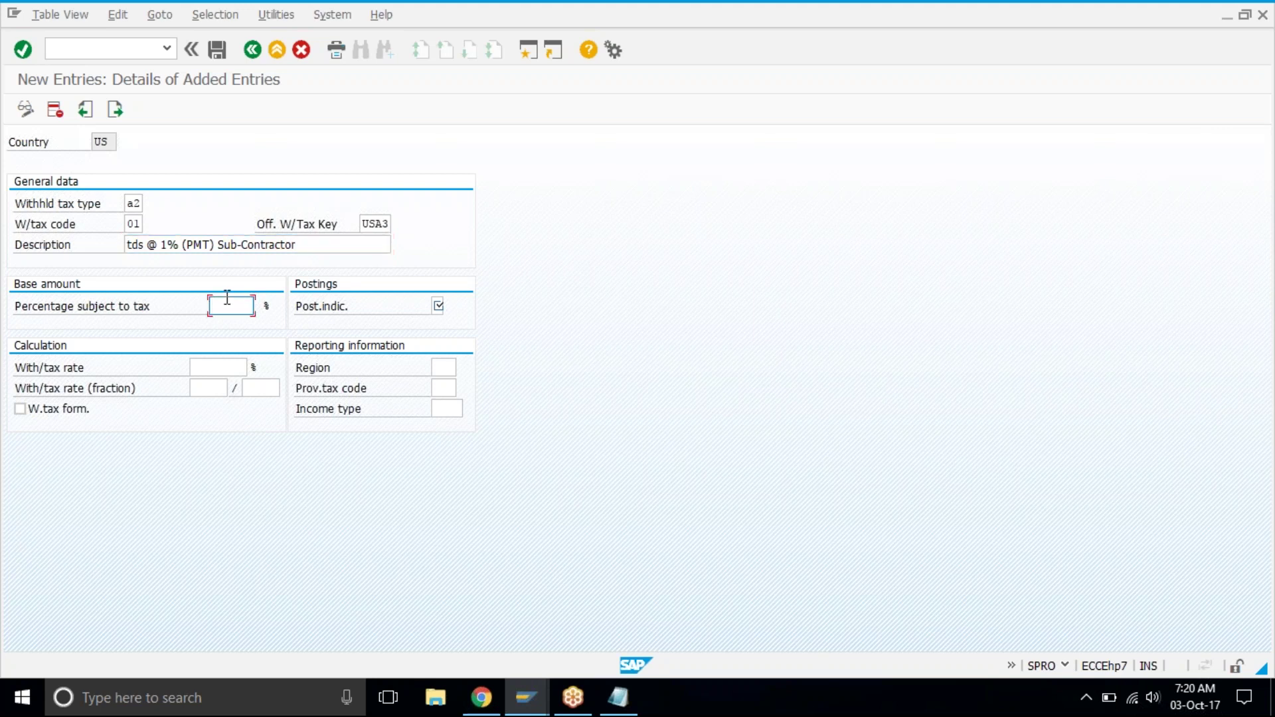
{"action": "type", "text": "1000"}
{"action": "key", "text": "BackSpace"}
{"action": "left_click", "coordinate": [438, 307]}
{"action": "type", "text": "1"}
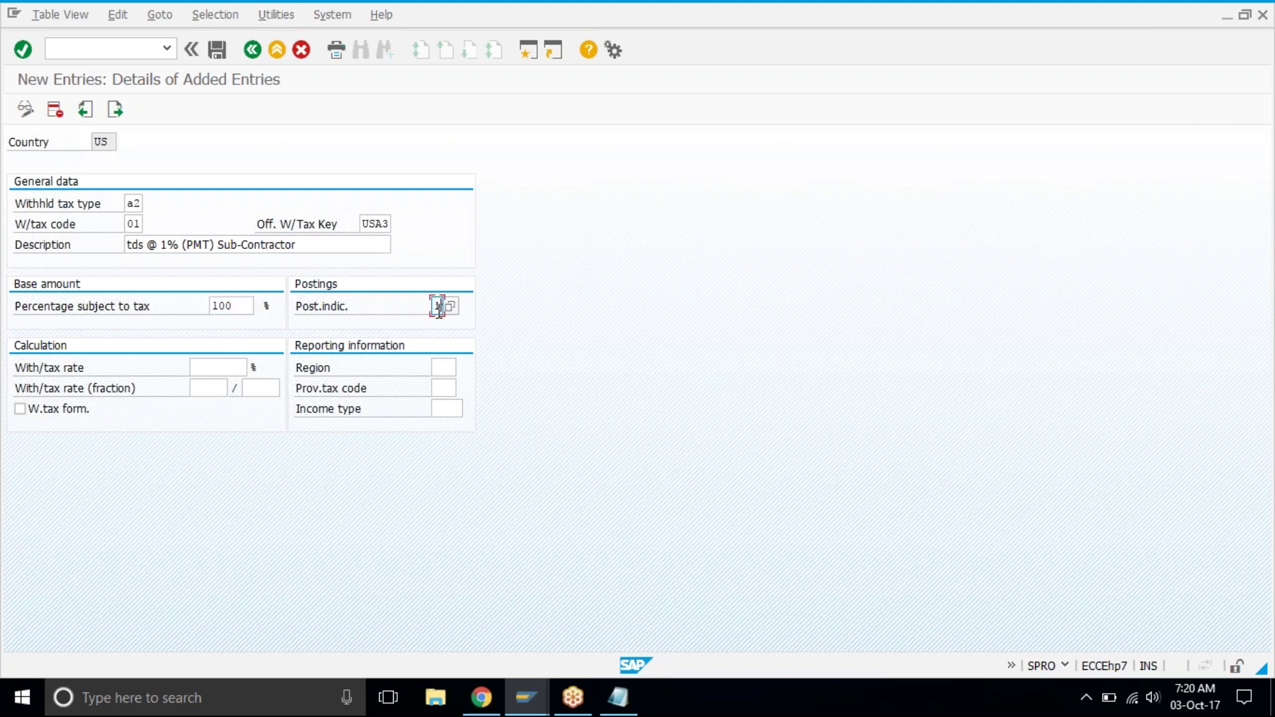
{"action": "left_click", "coordinate": [235, 364]}
{"action": "type", "text": "1"}
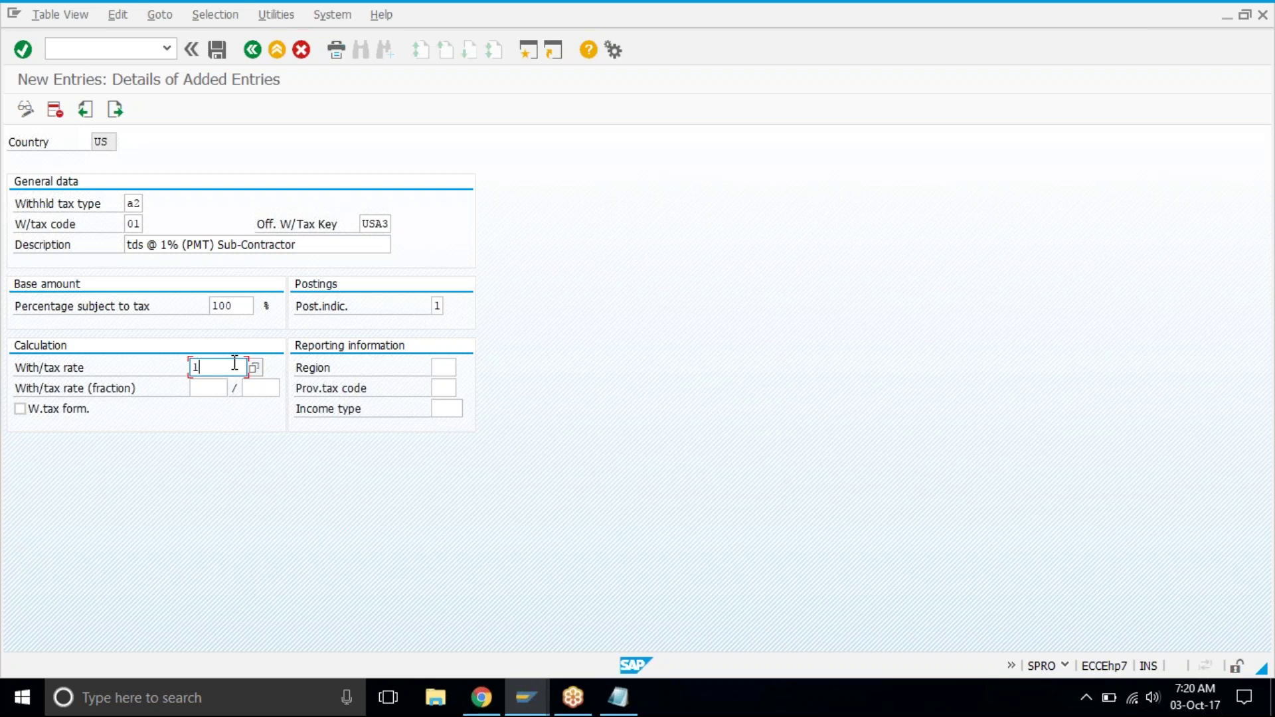
{"action": "key", "text": "Return"}
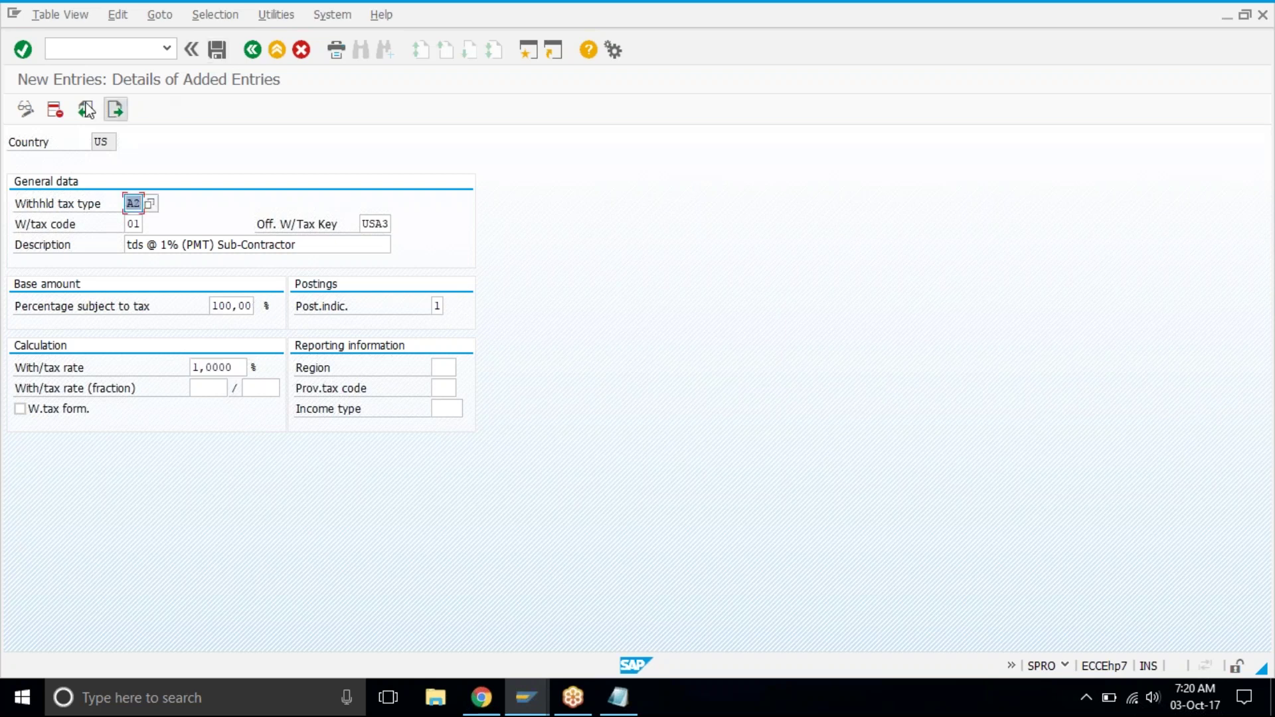
Go back to the A1 tax code 01 entry and change its description to "tds @ 1% (inv) Sub-Contractor"
{"action": "left_click", "coordinate": [87, 109]}
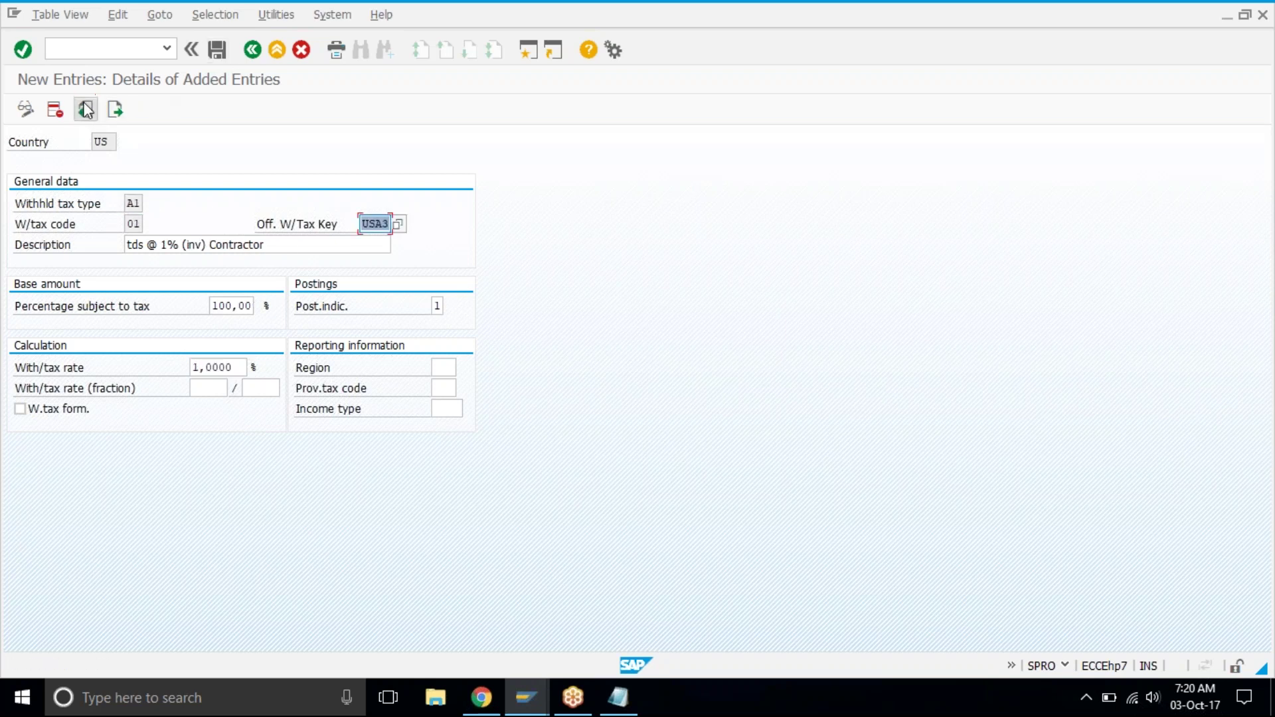
{"action": "left_click", "coordinate": [212, 242]}
{"action": "type", "text": "Sub-"}
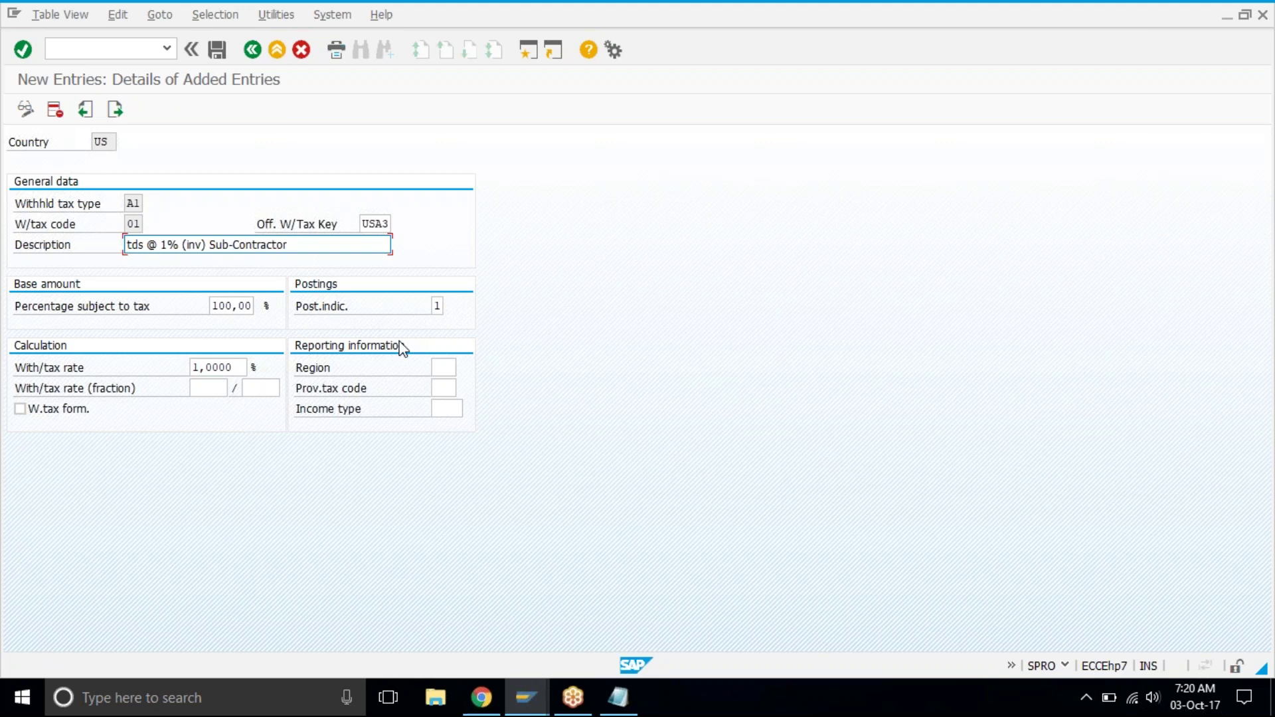
Advance to a blank entry and enter withholding tax type A2, tax code 02 and official withholding tax key USA3
{"action": "left_click", "coordinate": [115, 109]}
{"action": "left_click", "coordinate": [115, 109]}
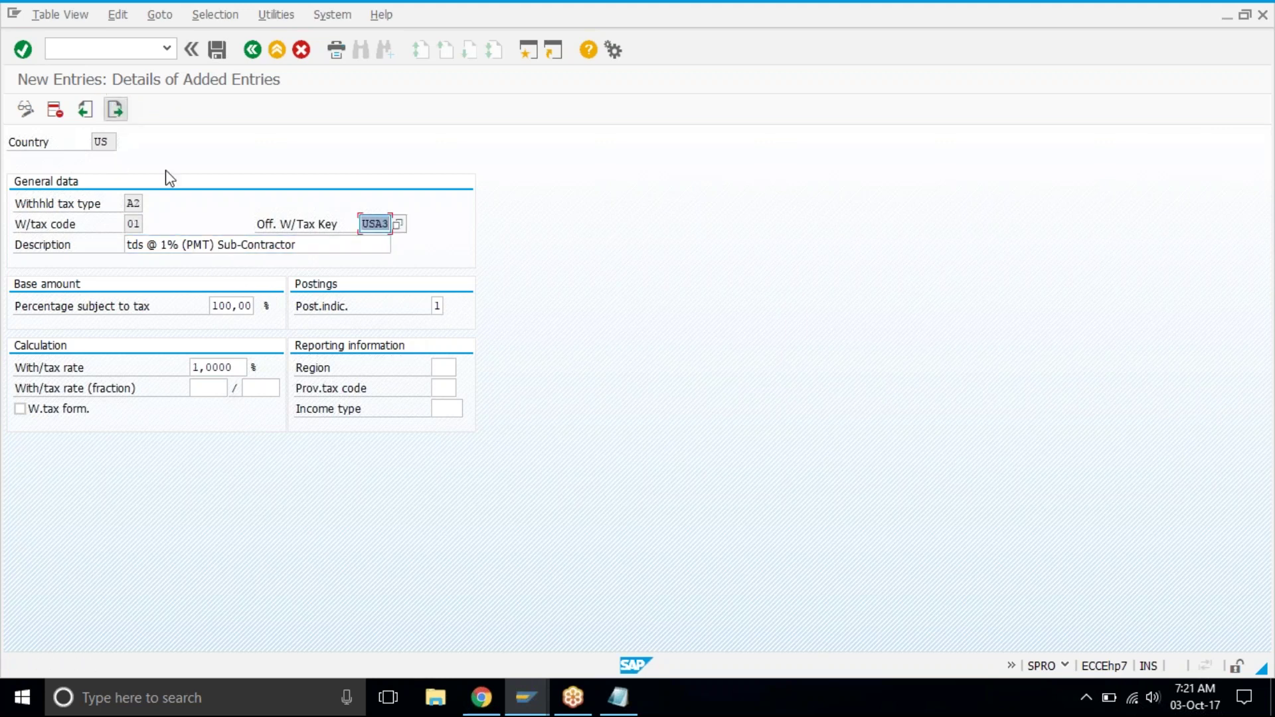
{"action": "left_click", "coordinate": [119, 110]}
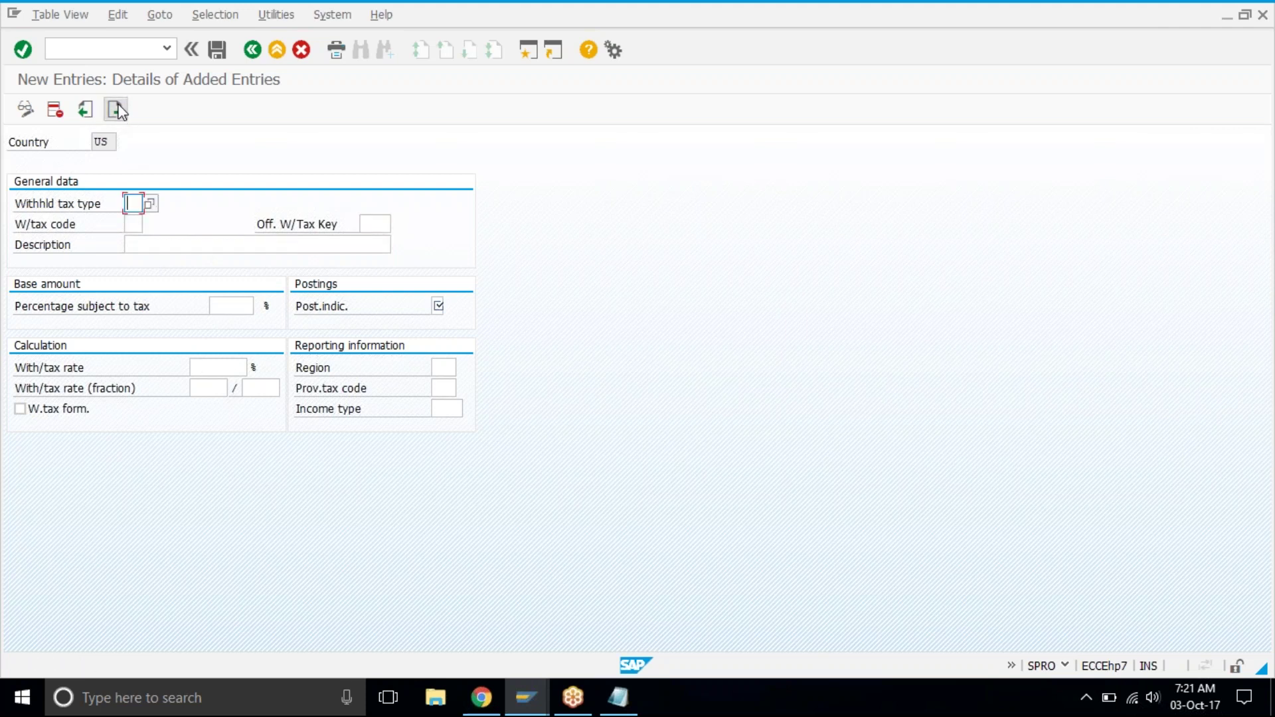
{"action": "type", "text": "a2"}
{"action": "key", "text": "Tab"}
{"action": "type", "text": "02"}
{"action": "key", "text": "Tab"}
{"action": "key", "text": "Down"}
{"action": "key", "text": "Return"}
Describe A2 tax code 02 as "tds @ 2% (PMT) Contractor", based on the earlier 2% invoice description
{"action": "key", "text": "Tab"}
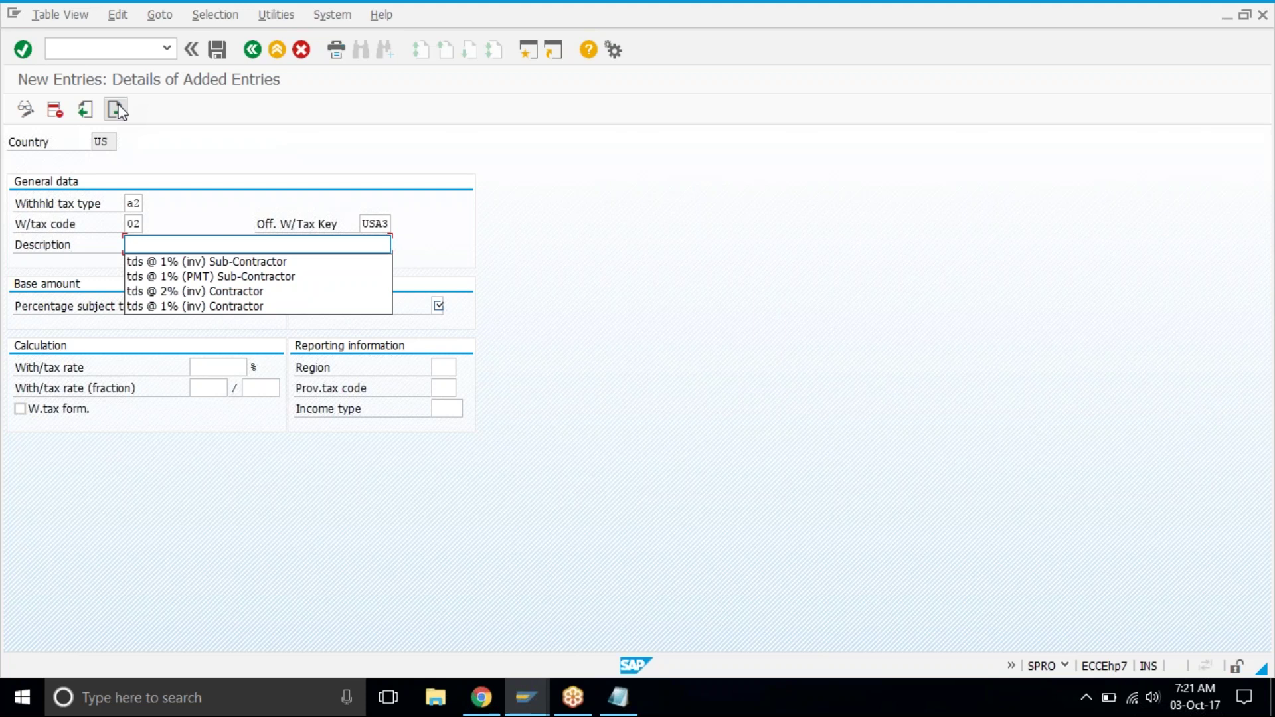
{"action": "key", "text": "Down"}
{"action": "key", "text": "Down"}
{"action": "key", "text": "Down"}
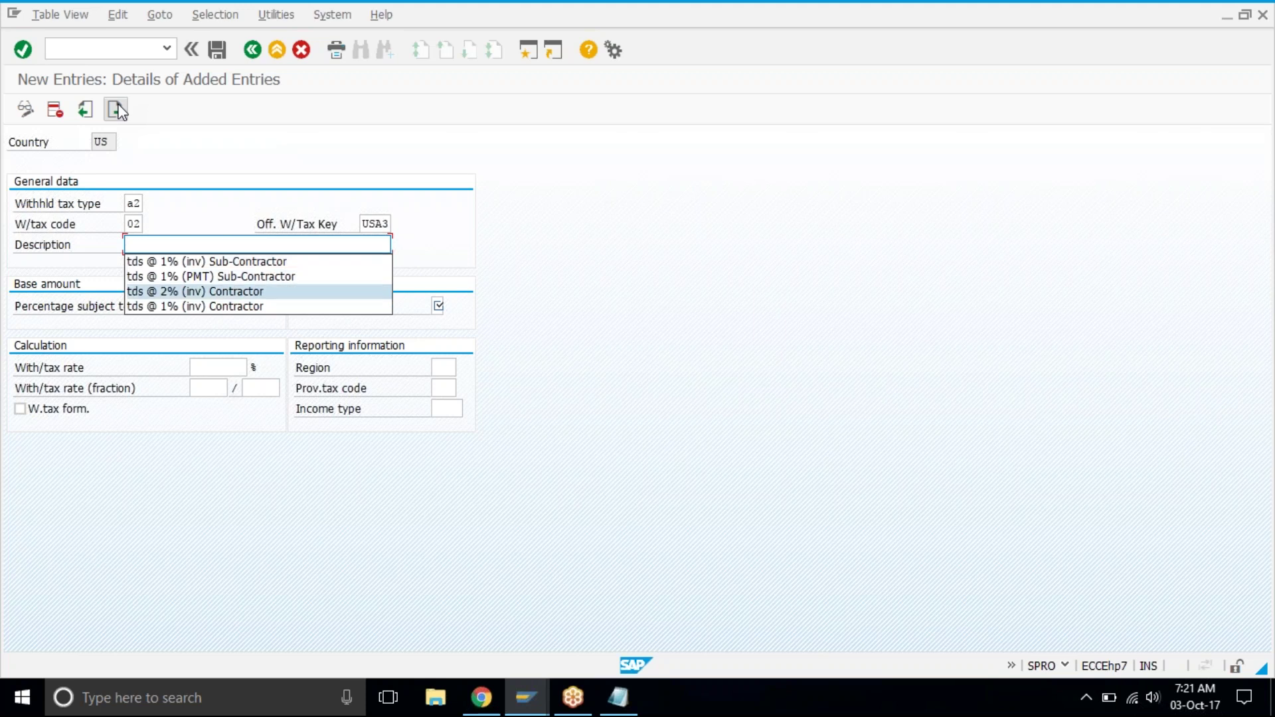
{"action": "key", "text": "Return"}
{"action": "key", "text": "Left"}
{"action": "key", "text": "Left"}
{"action": "key", "text": "Left"}
{"action": "key", "text": "Left"}
{"action": "key", "text": "Left"}
{"action": "key", "text": "Left"}
{"action": "key", "text": "Left"}
{"action": "key", "text": "Left"}
{"action": "key", "text": "Left"}
{"action": "key", "text": "Left"}
{"action": "key", "text": "Left"}
{"action": "key", "text": "Left"}
{"action": "key", "text": "Left"}
{"action": "key", "text": "Left"}
{"action": "key", "text": "Left"}
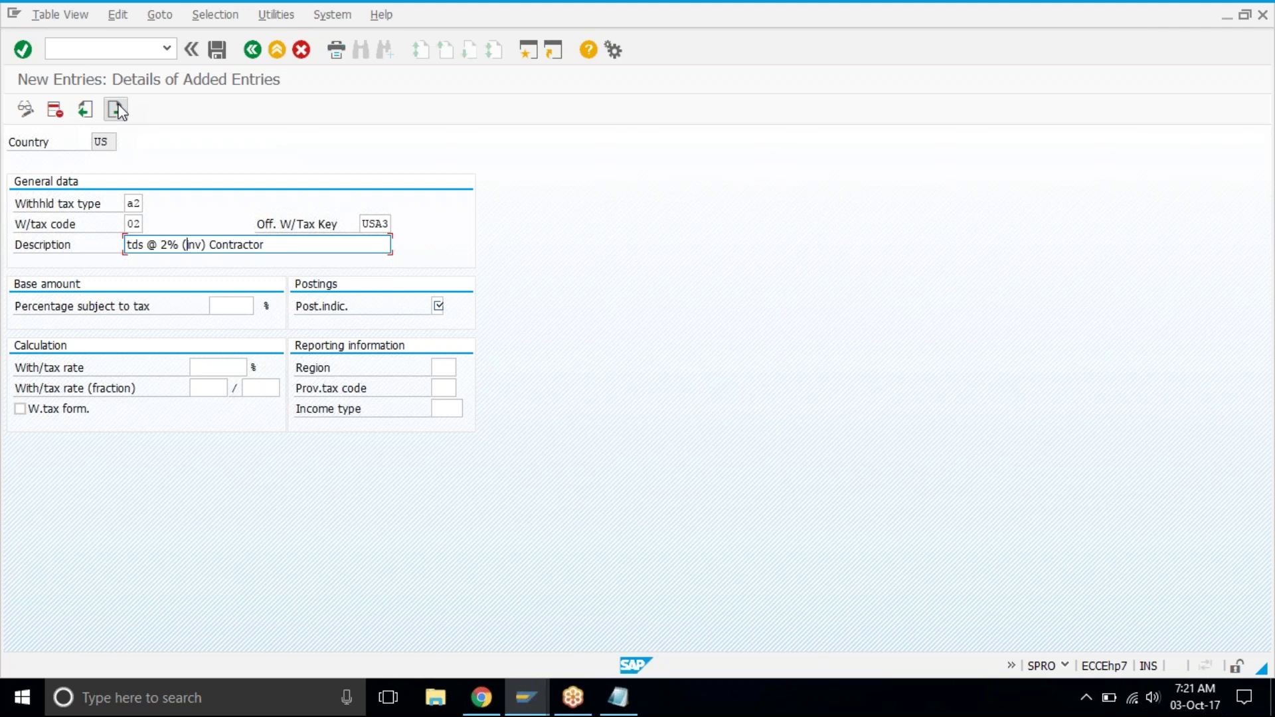
{"action": "type", "text": "PMT"}
{"action": "key", "text": "Delete"}
{"action": "key", "text": "Delete"}
{"action": "key", "text": "Delete"}
{"action": "key", "text": "Caps_Lock"}
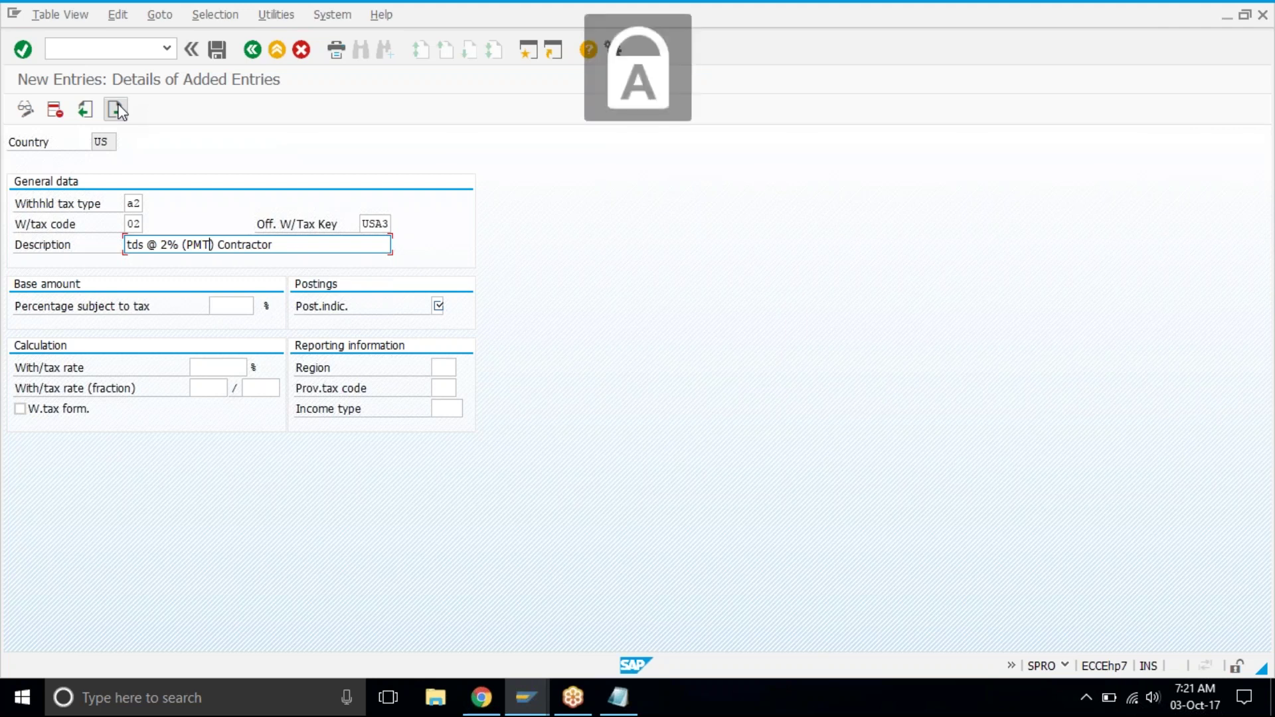
Set A2 tax code 02 to 100 percent subject to tax, posting indicator 1 and a withholding tax rate of 2 %
{"action": "key", "text": "Caps_Lock"}
{"action": "key", "text": "Tab"}
{"action": "type", "text": "100"}
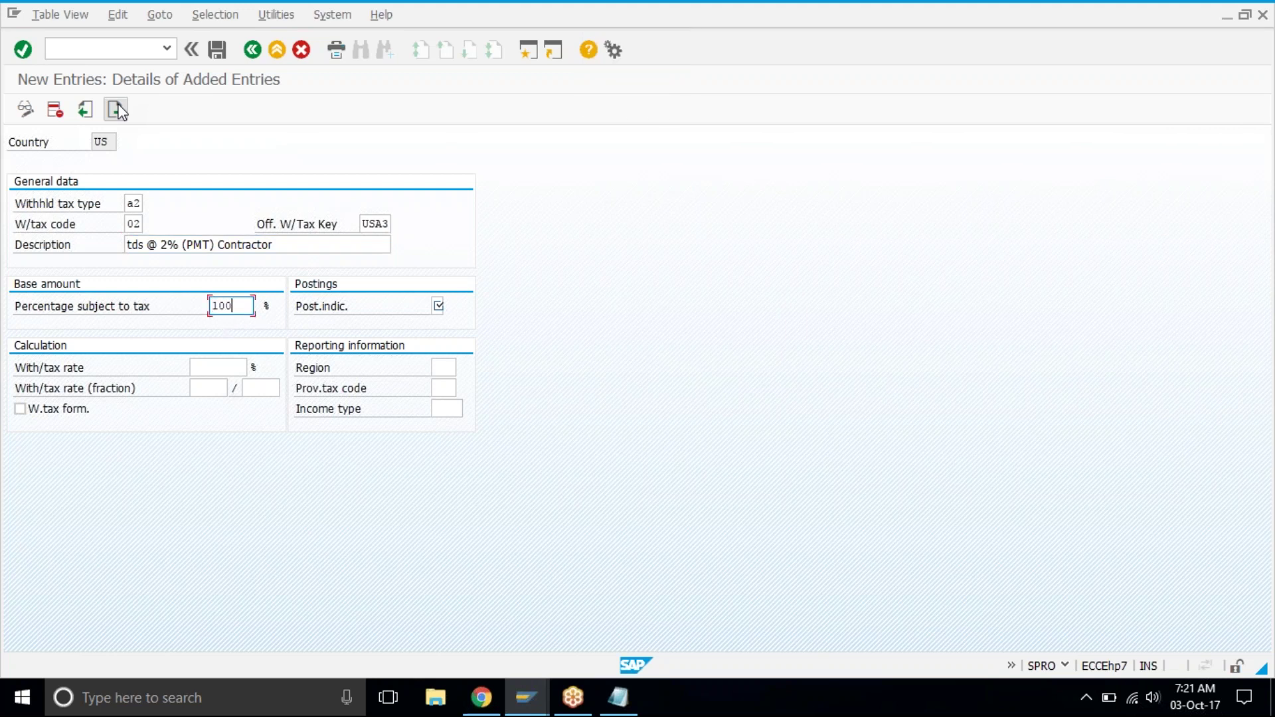
{"action": "left_click", "coordinate": [437, 306]}
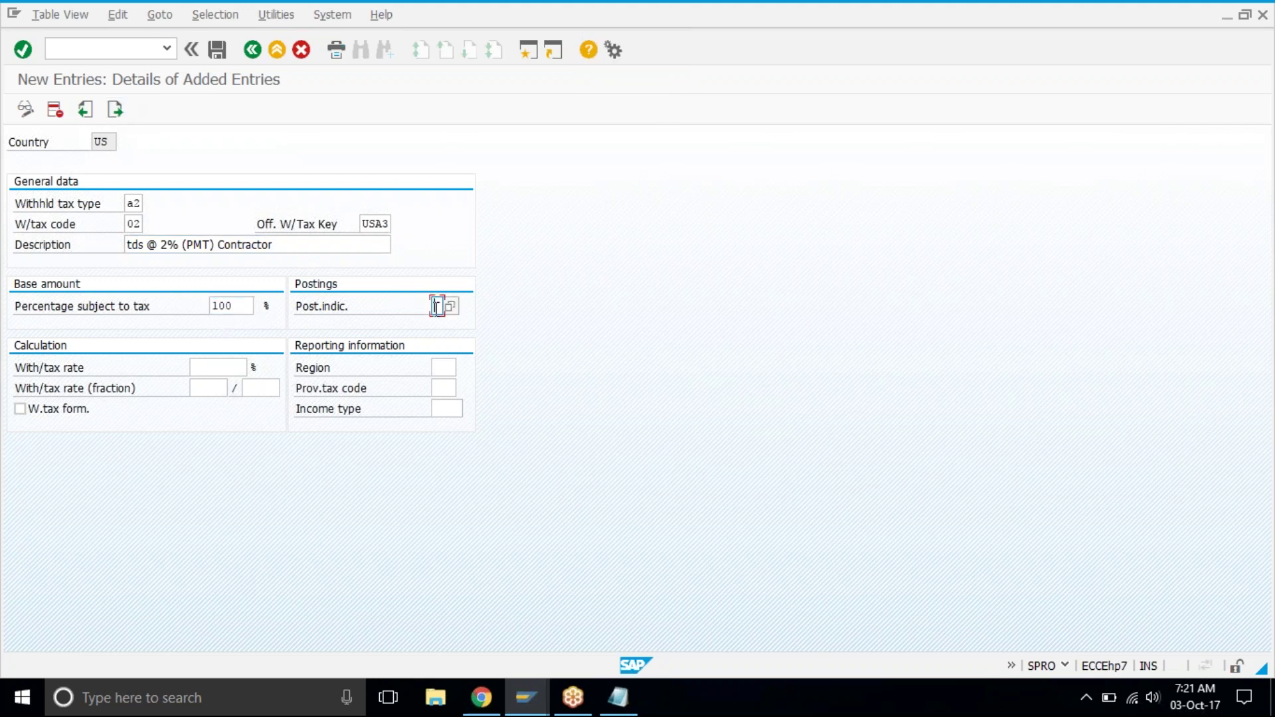
{"action": "type", "text": "1"}
{"action": "key", "text": "Tab"}
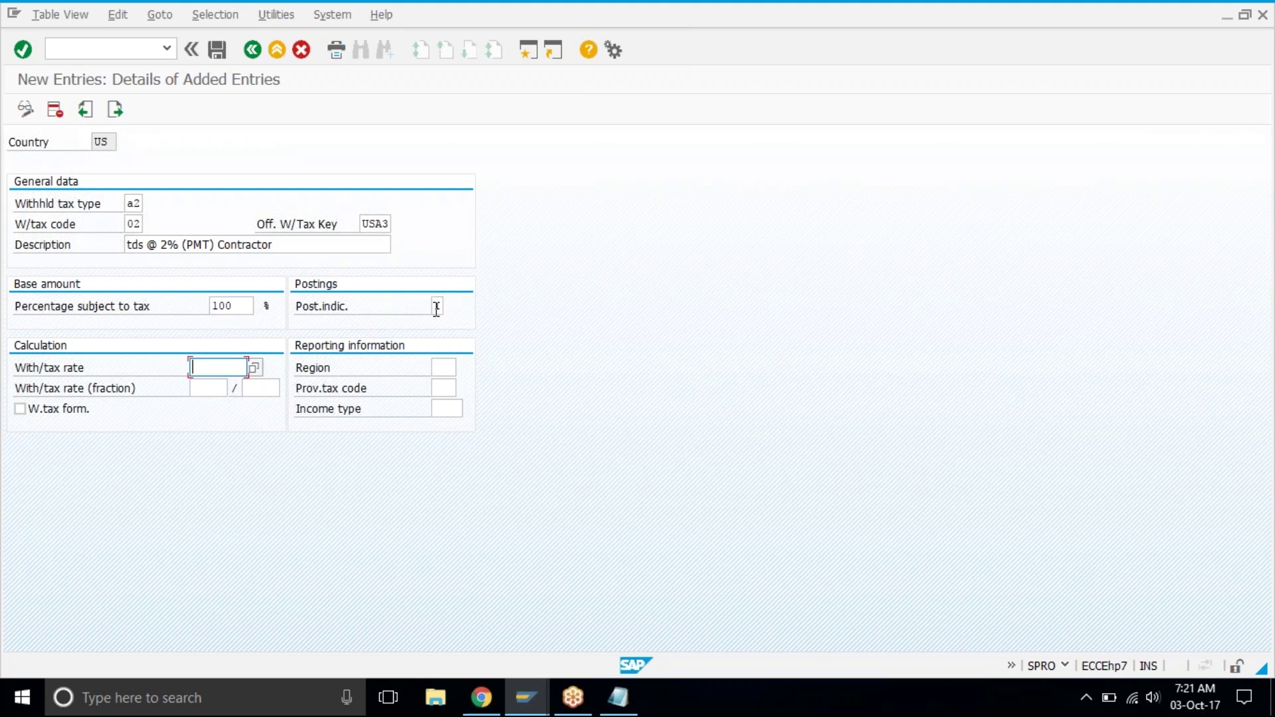
{"action": "type", "text": "2"}
{"action": "key", "text": "Return"}
Recheck the percentage, posting indicator and tax rate of A2 tax code 02, save the entry and return to the added-entries overview
{"action": "left_click", "coordinate": [211, 307]}
{"action": "left_click_drag", "start_coordinate": [211, 307], "coordinate": [265, 306]}
{"action": "left_click", "coordinate": [253, 307]}
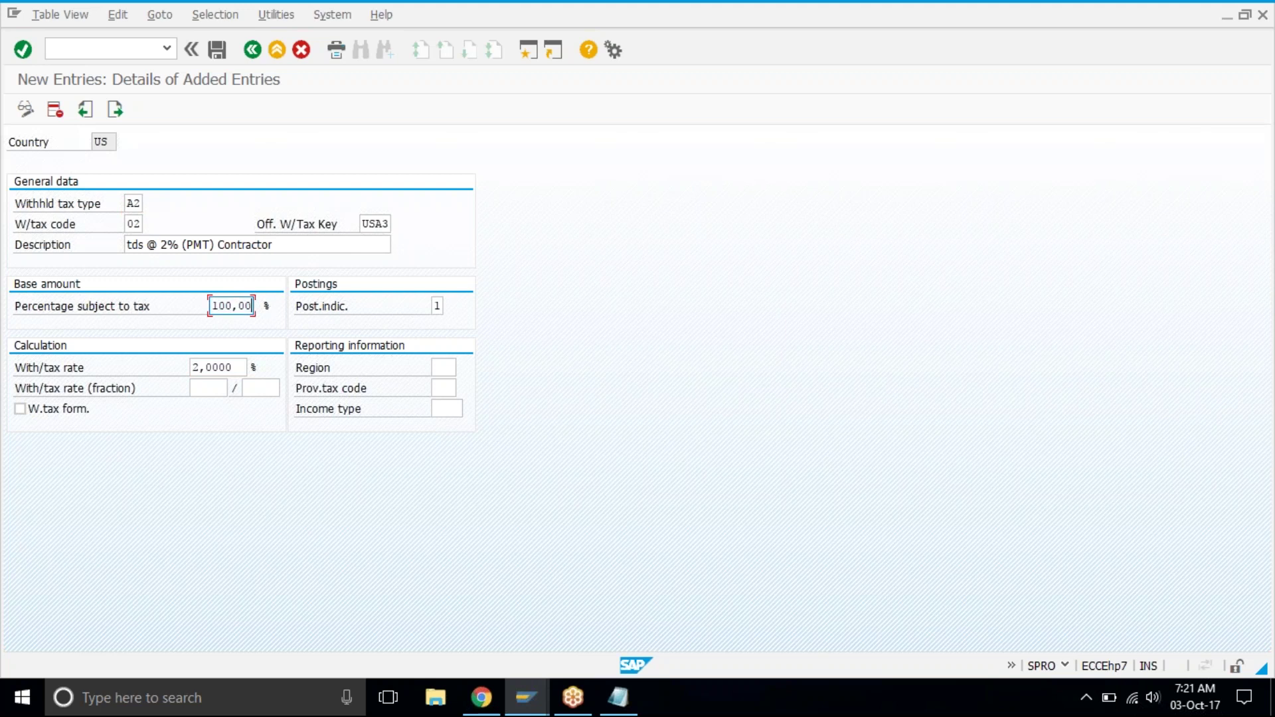
{"action": "left_click", "coordinate": [437, 307]}
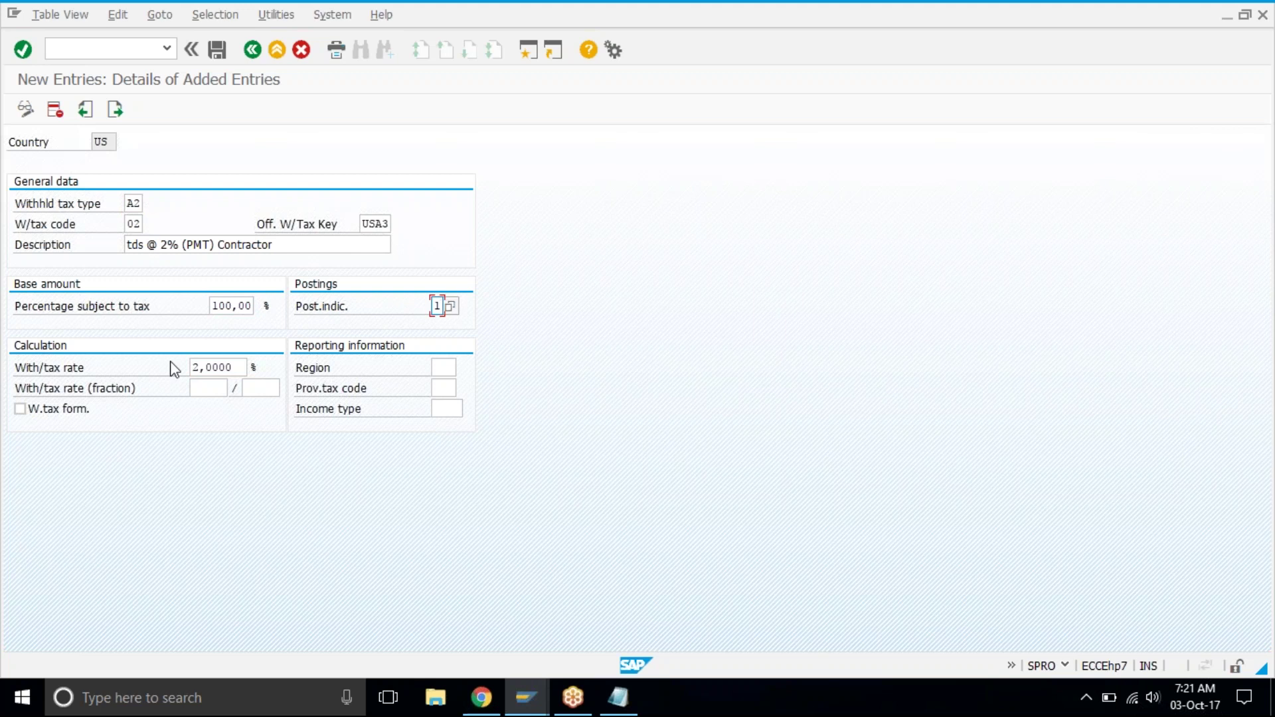
{"action": "left_click", "coordinate": [109, 371]}
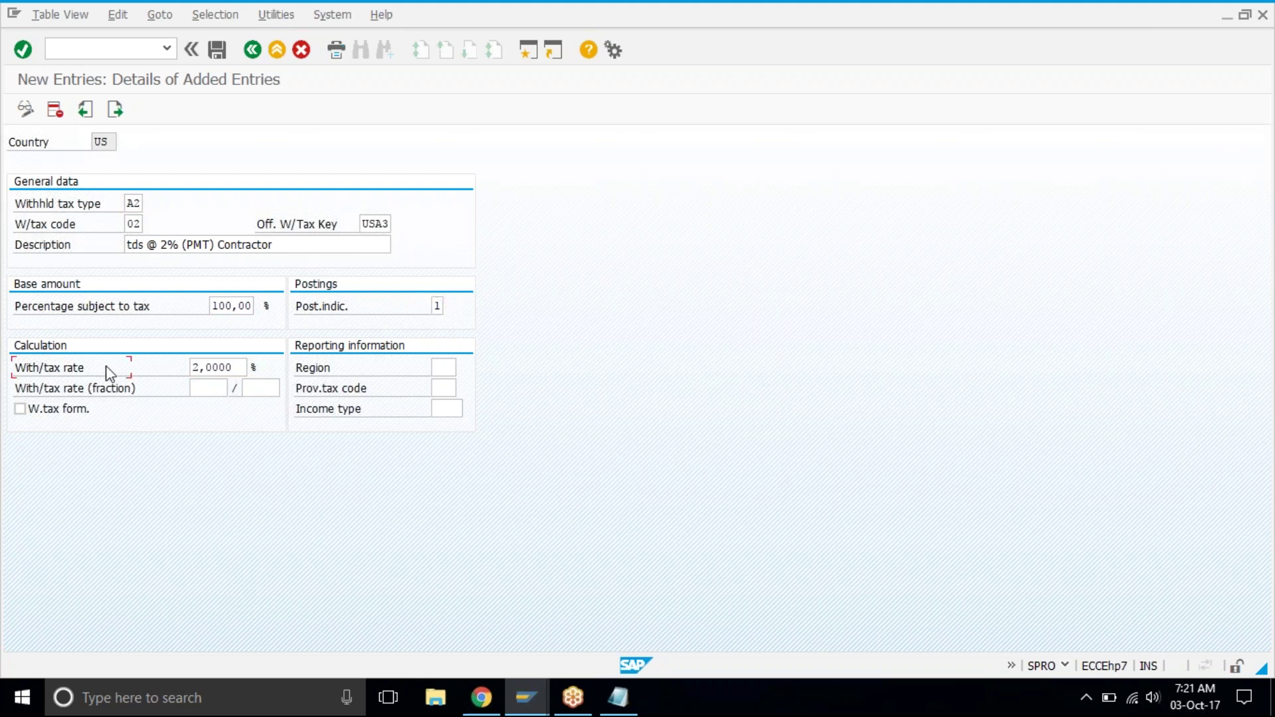
{"action": "left_click", "coordinate": [240, 368]}
{"action": "left_click", "coordinate": [216, 52]}
{"action": "left_click", "coordinate": [253, 49]}
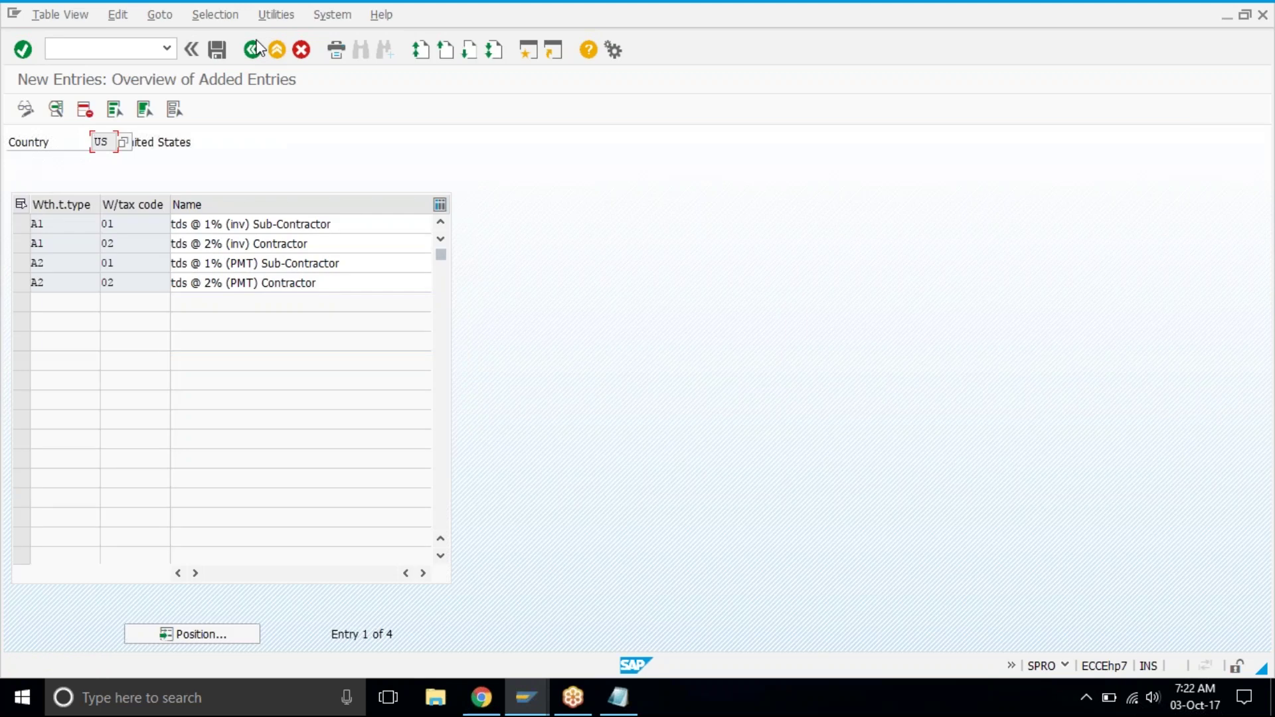
Review the A1 and A2 tax code descriptions in the overview, save them and return to the IMG structure
{"action": "left_click", "coordinate": [242, 245]}
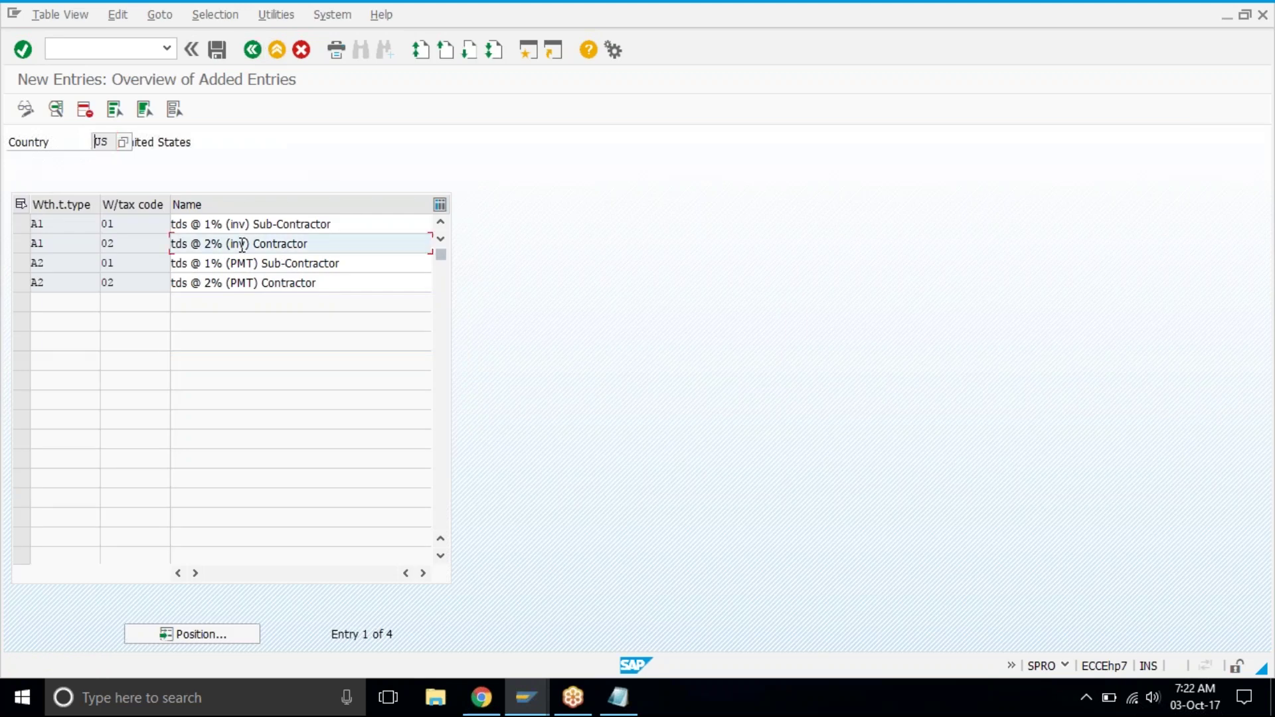
{"action": "left_click", "coordinate": [241, 223]}
{"action": "left_click", "coordinate": [240, 266]}
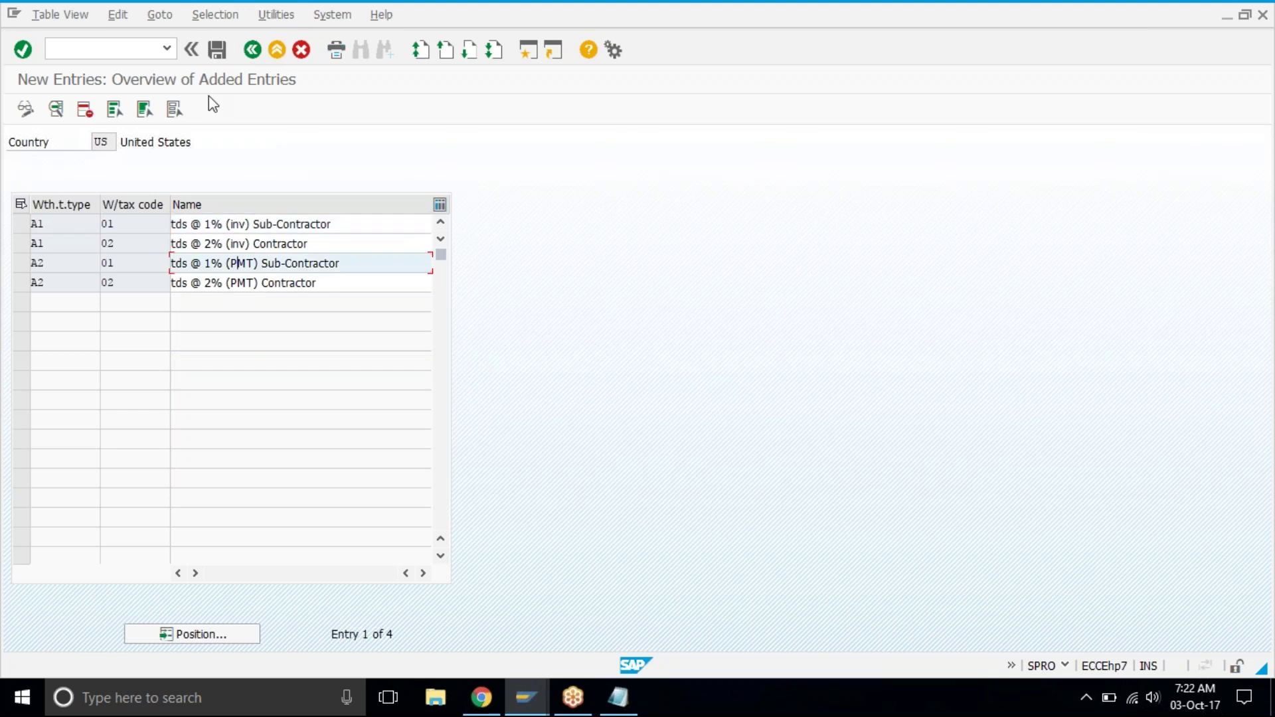
{"action": "left_click", "coordinate": [215, 50]}
{"action": "left_click", "coordinate": [251, 50]}
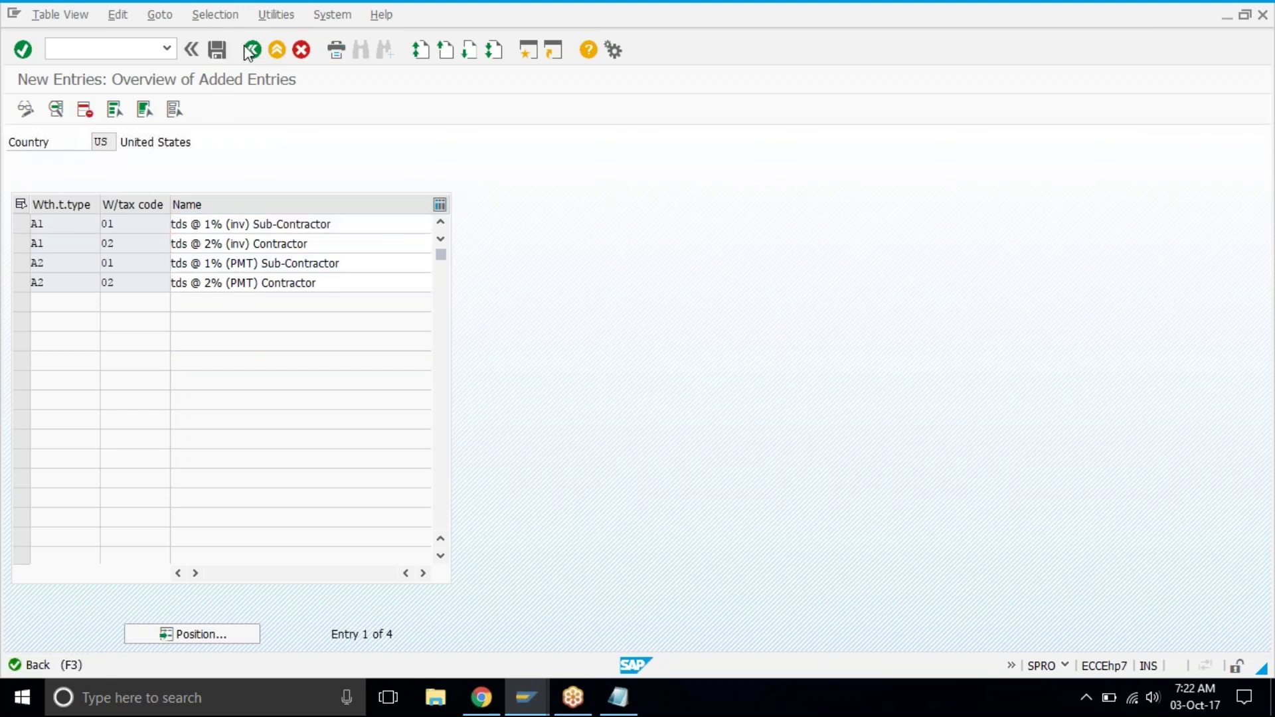
{"action": "left_click", "coordinate": [251, 50]}
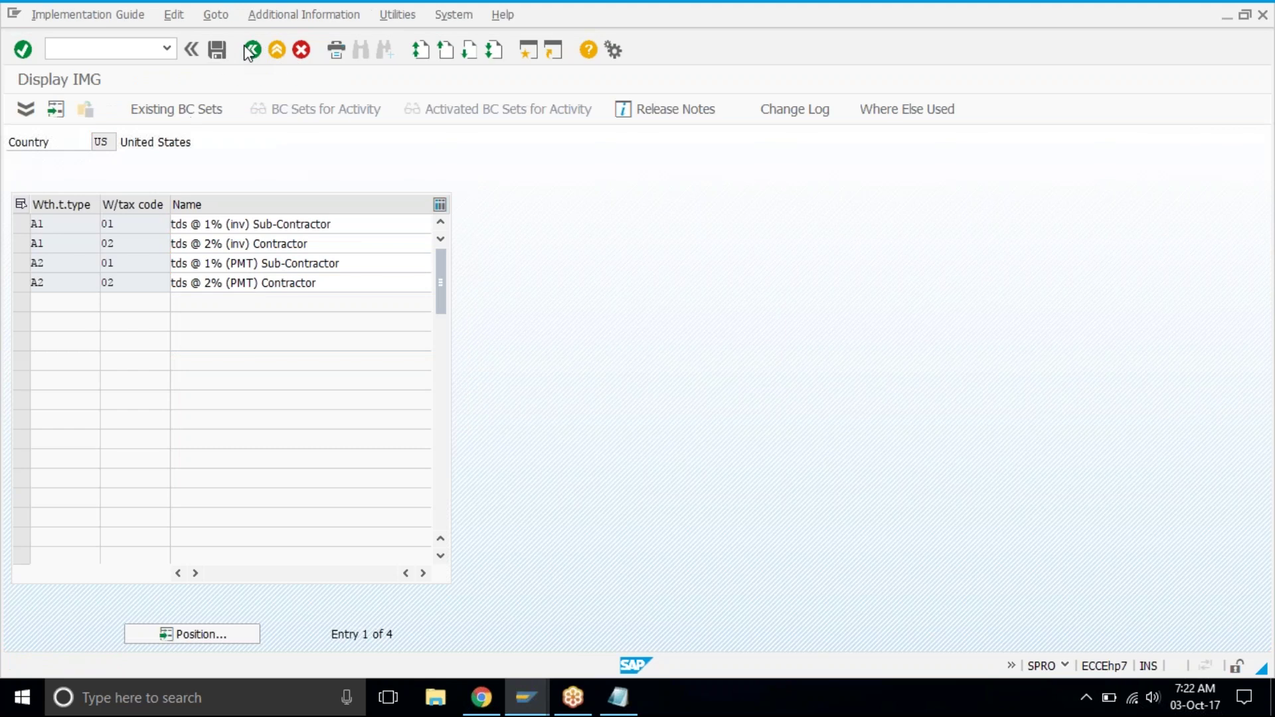
Collapse Calculation in the IMG, expand Company Code and run Assign Withholding Tax Types to Company Codes
{"action": "left_click", "coordinate": [126, 454]}
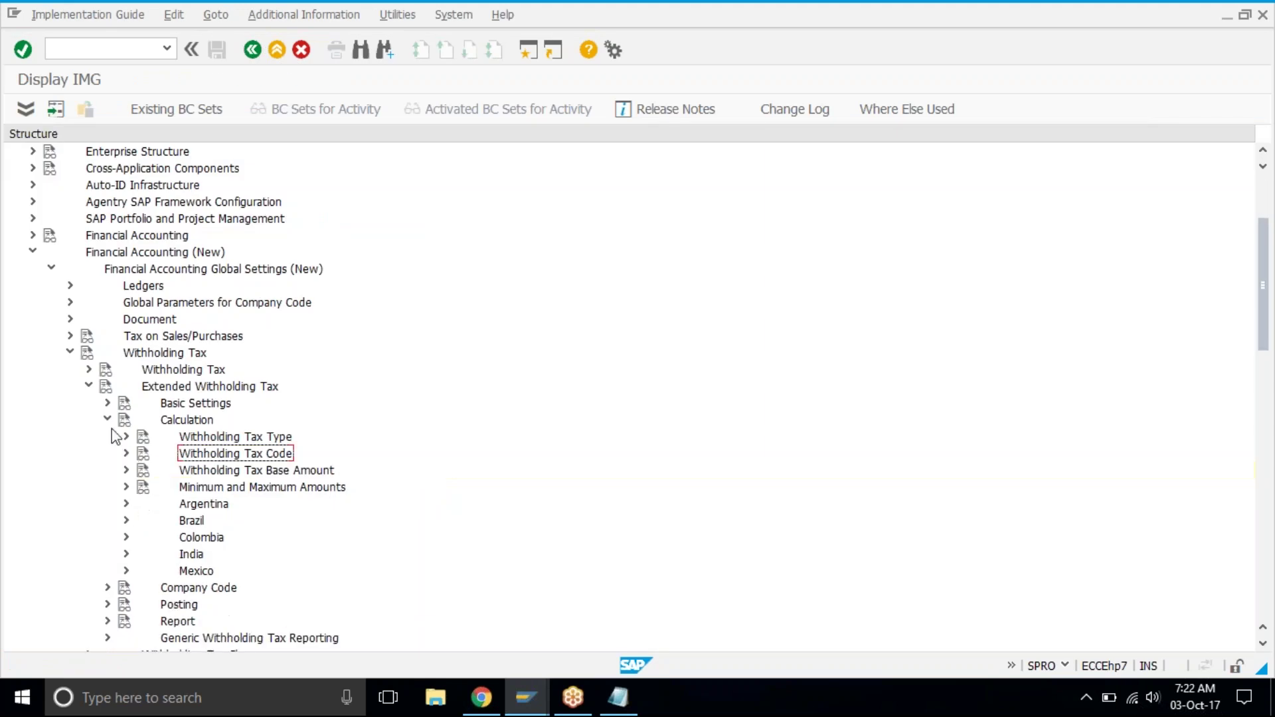
{"action": "left_click", "coordinate": [108, 422]}
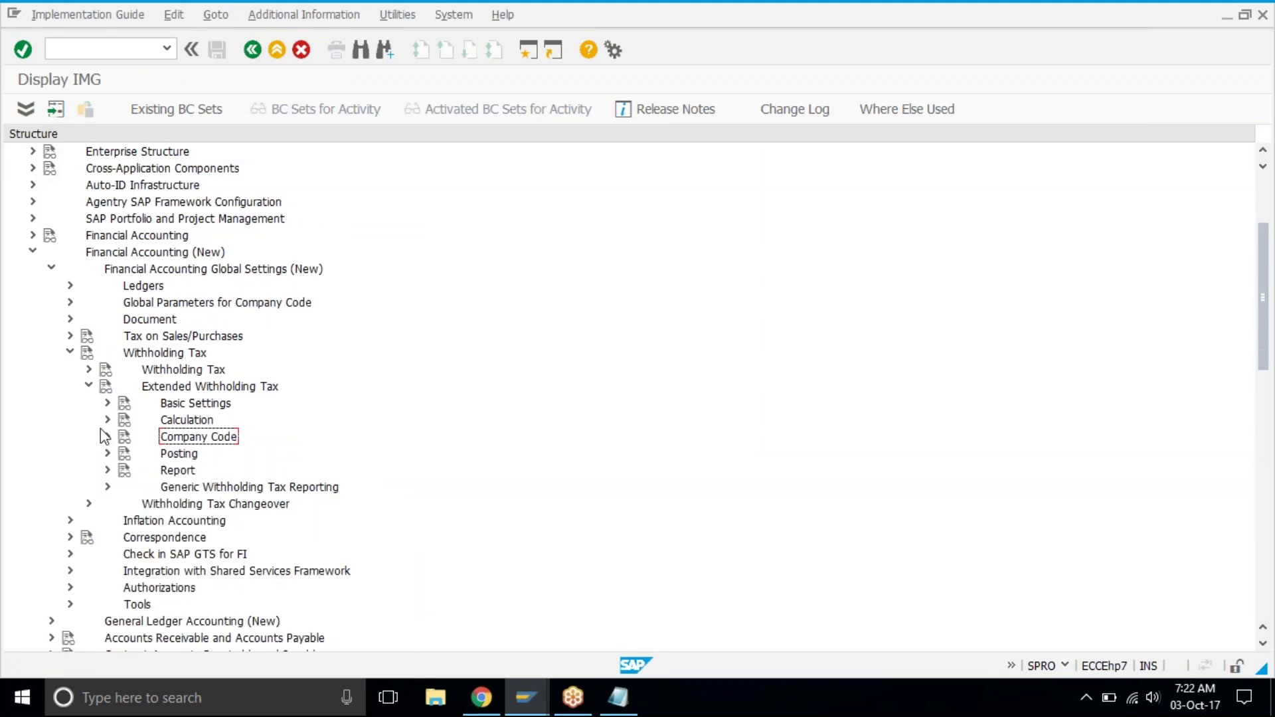
{"action": "left_click", "coordinate": [107, 436]}
{"action": "left_click", "coordinate": [233, 458]}
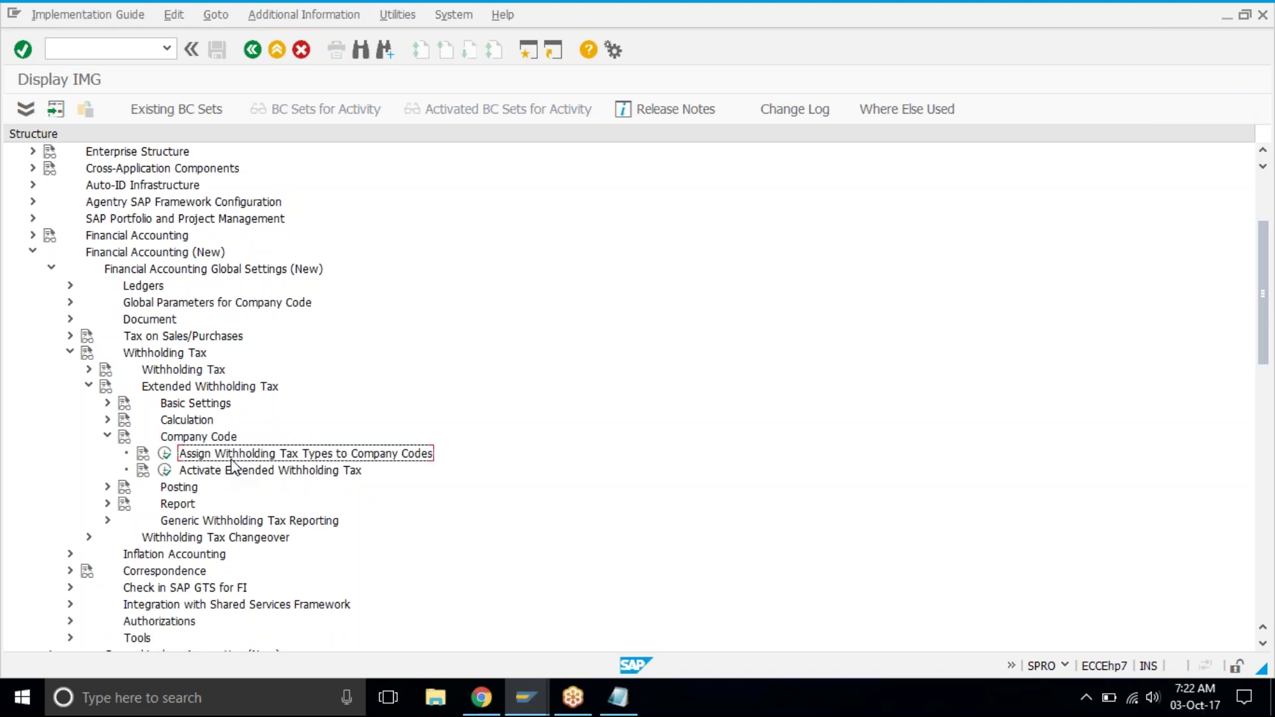
{"action": "left_click", "coordinate": [165, 454]}
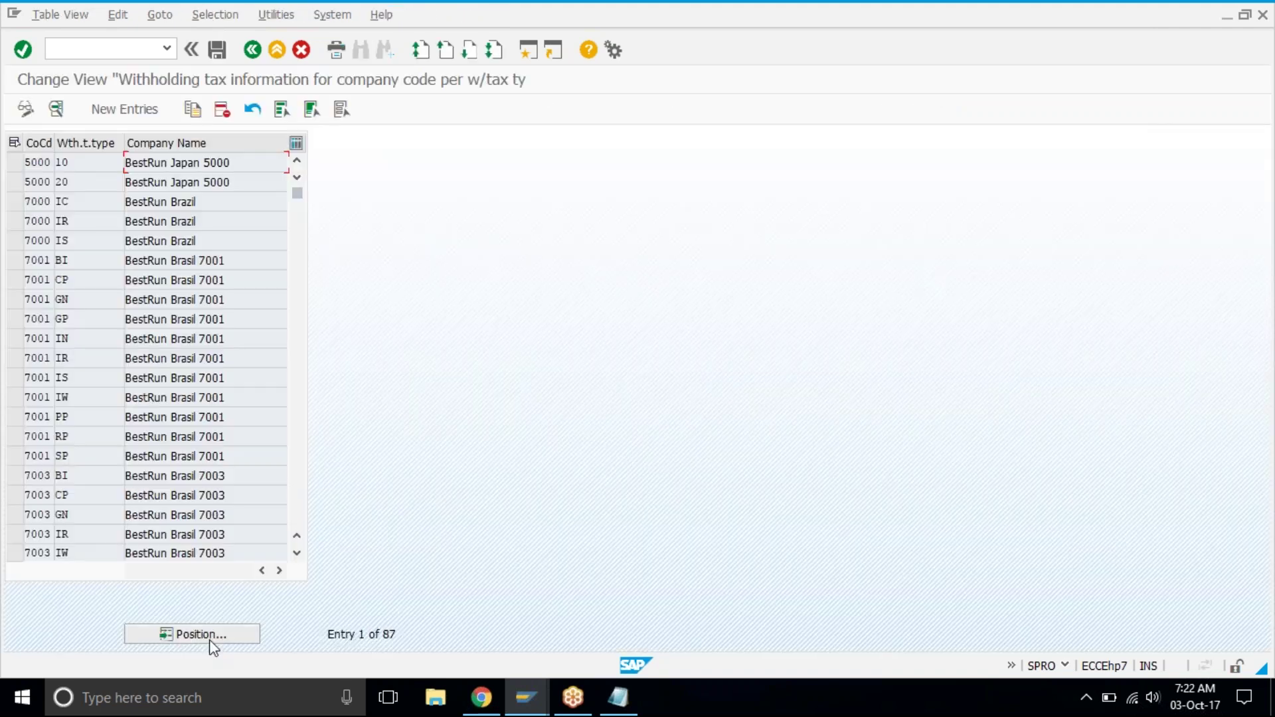
Find company code TAT1 in the assignments, check its A1 withholding tax details and return to the IMG
{"action": "left_click", "coordinate": [209, 639]}
{"action": "type", "text": "tat1"}
{"action": "key", "text": "Return"}
{"action": "left_click", "coordinate": [125, 109]}
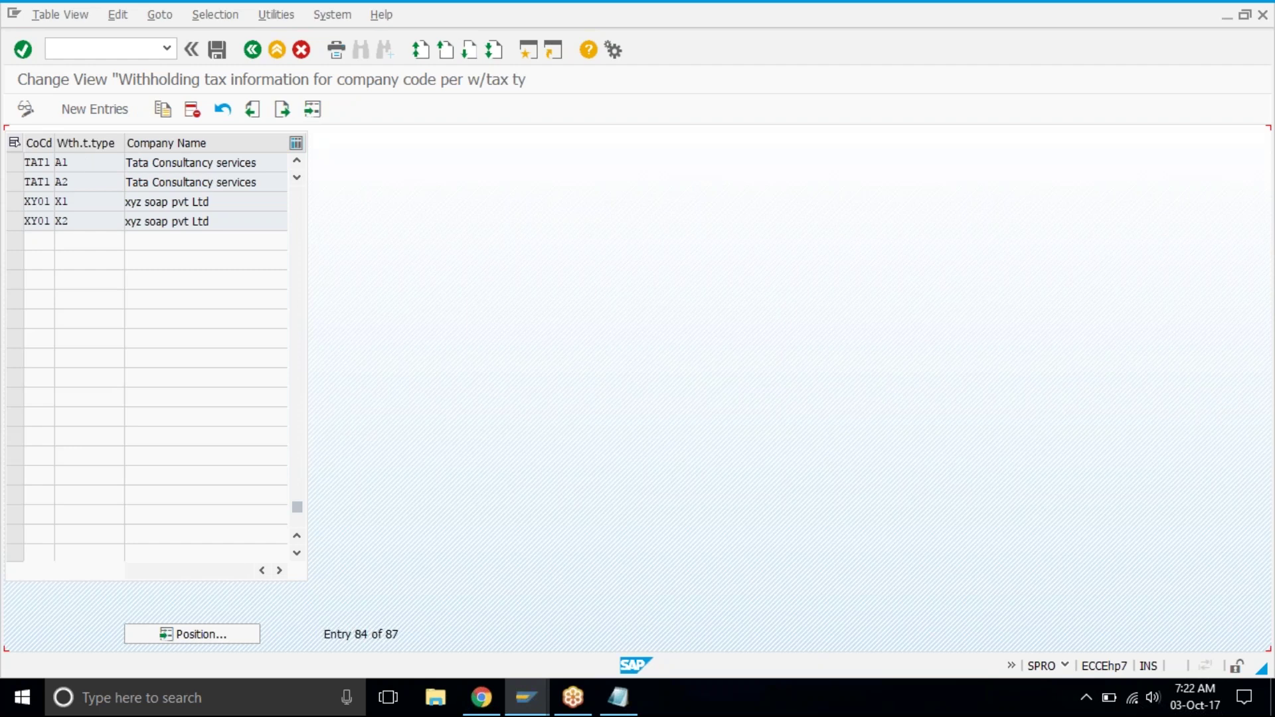
{"action": "left_click", "coordinate": [1259, 232]}
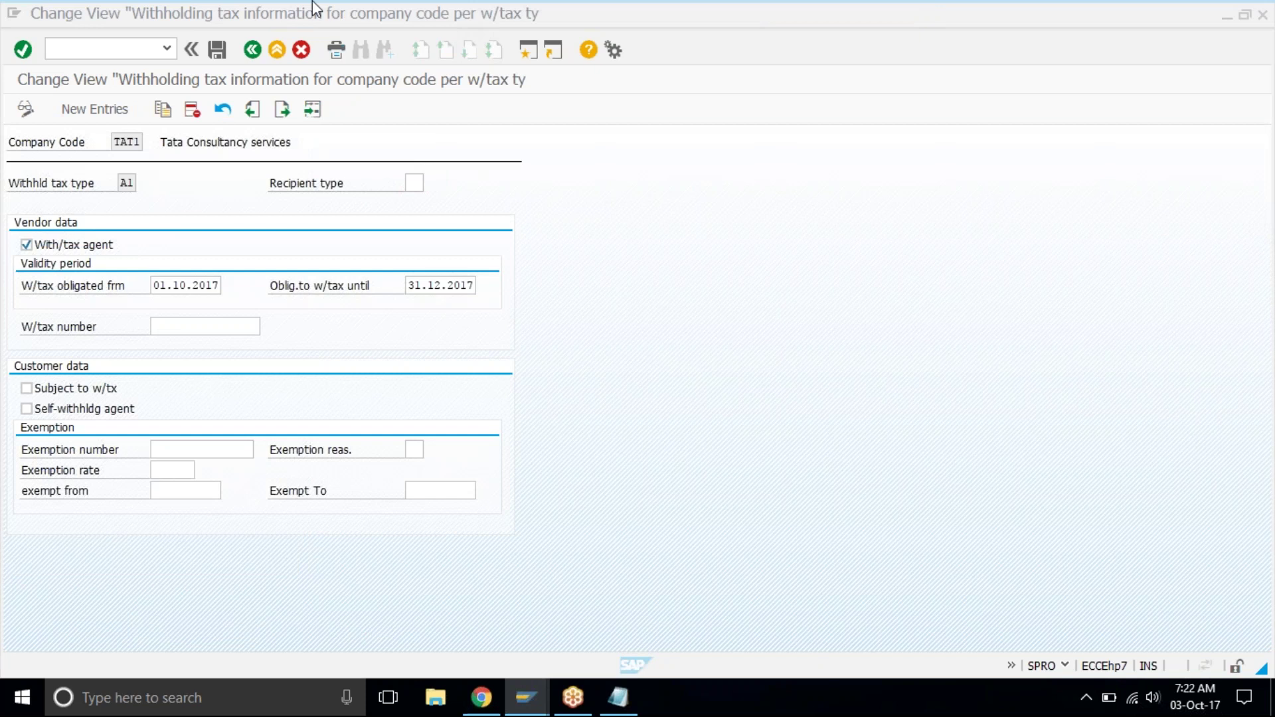
{"action": "left_click", "coordinate": [250, 51]}
{"action": "left_click", "coordinate": [251, 52]}
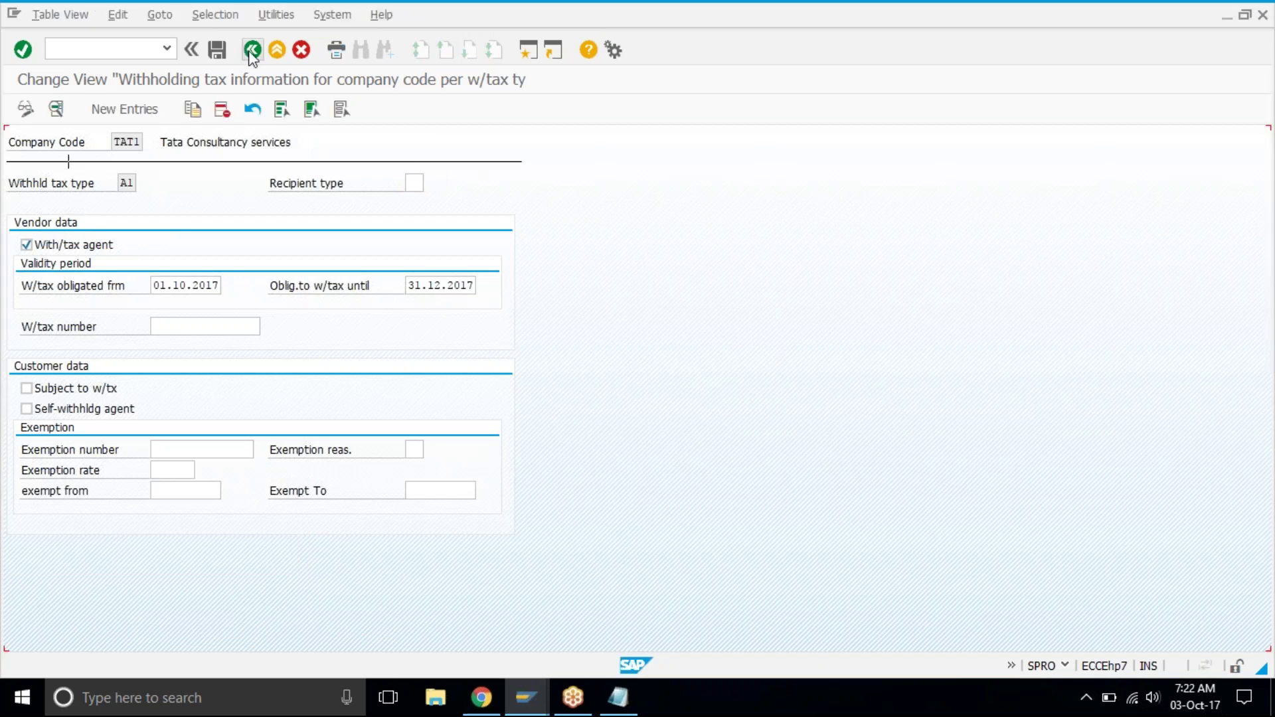
{"action": "left_click", "coordinate": [251, 52]}
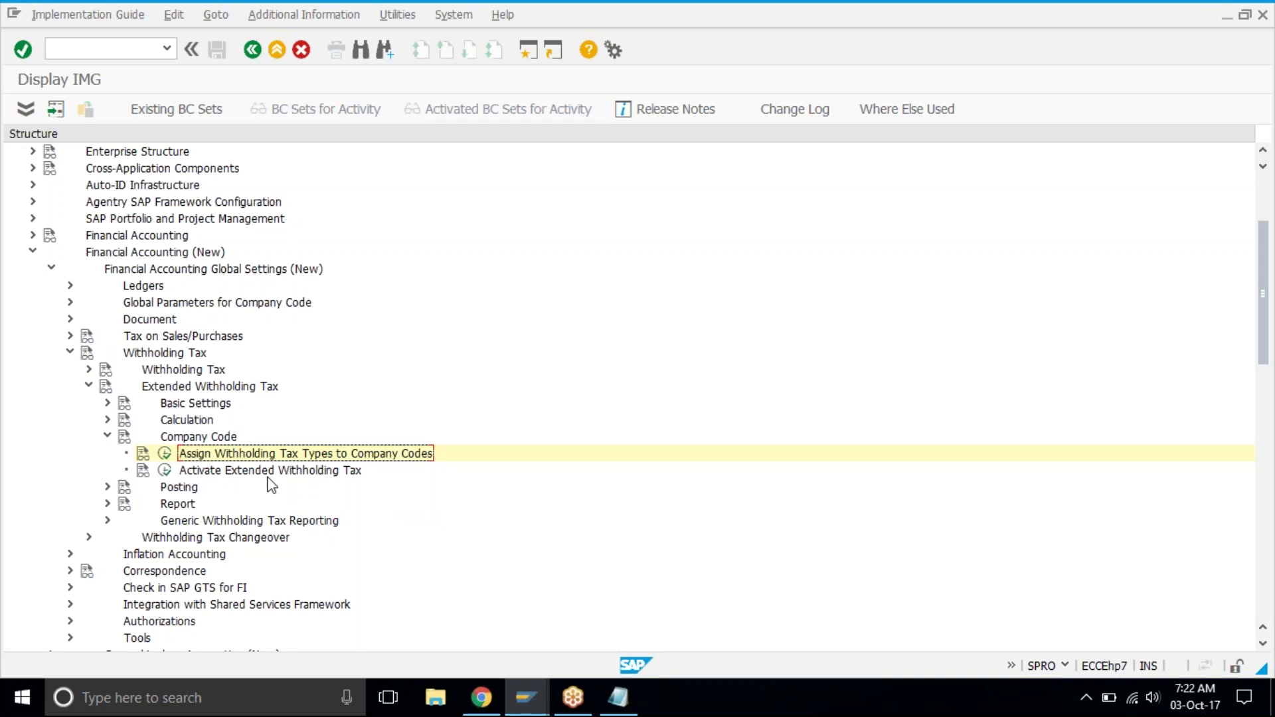
Activate extended withholding tax for company code TAT1, save it in the proposed customizing request and return to the IMG
{"action": "left_click", "coordinate": [165, 472]}
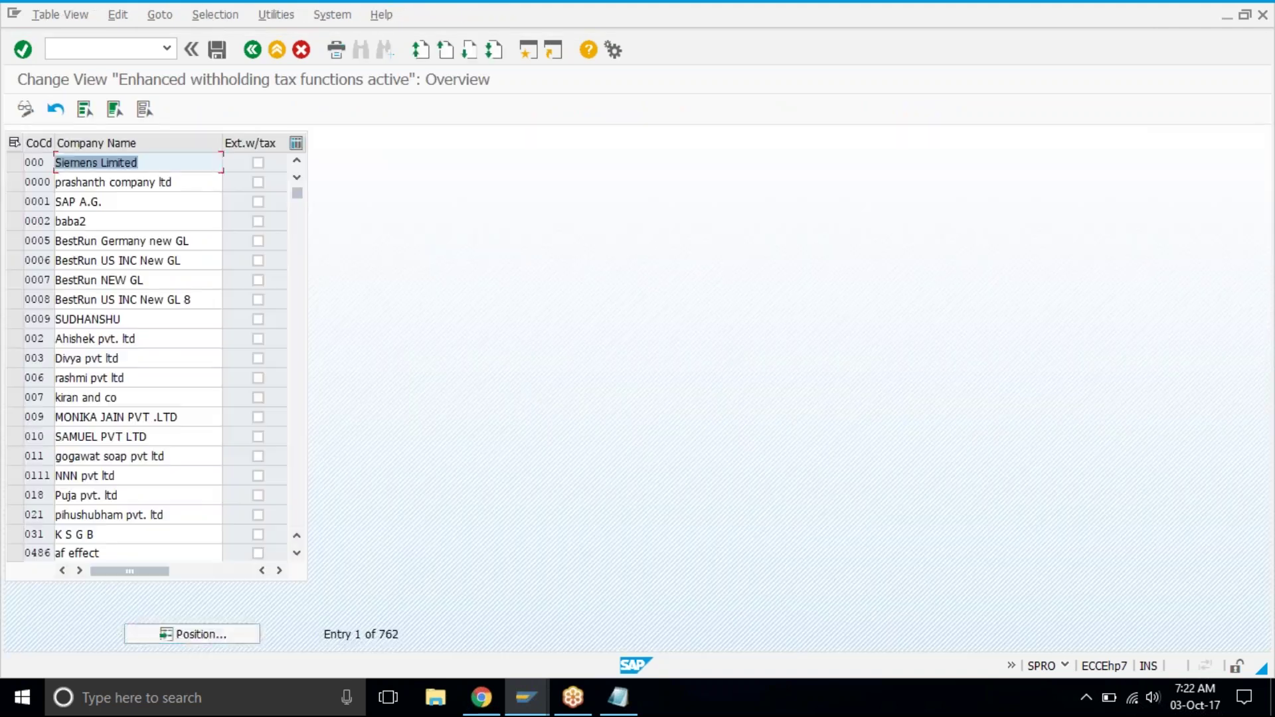
{"action": "left_click", "coordinate": [189, 634]}
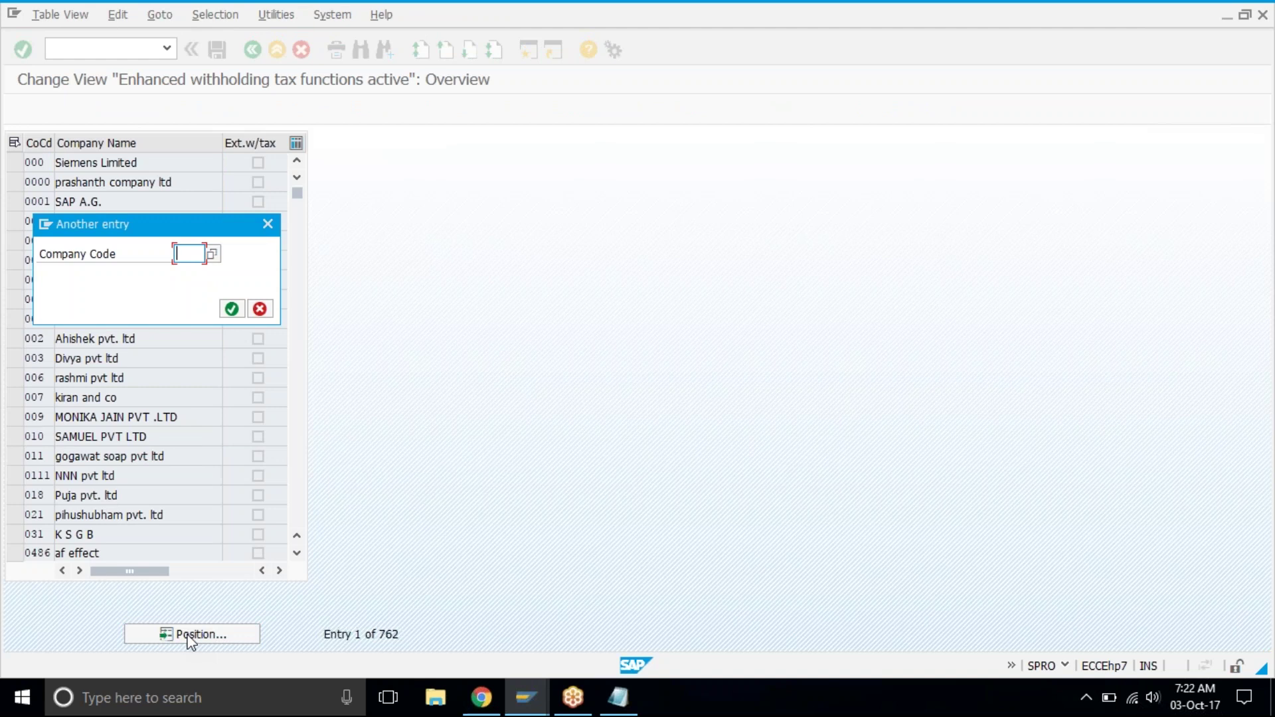
{"action": "type", "text": "tat1"}
{"action": "key", "text": "Return"}
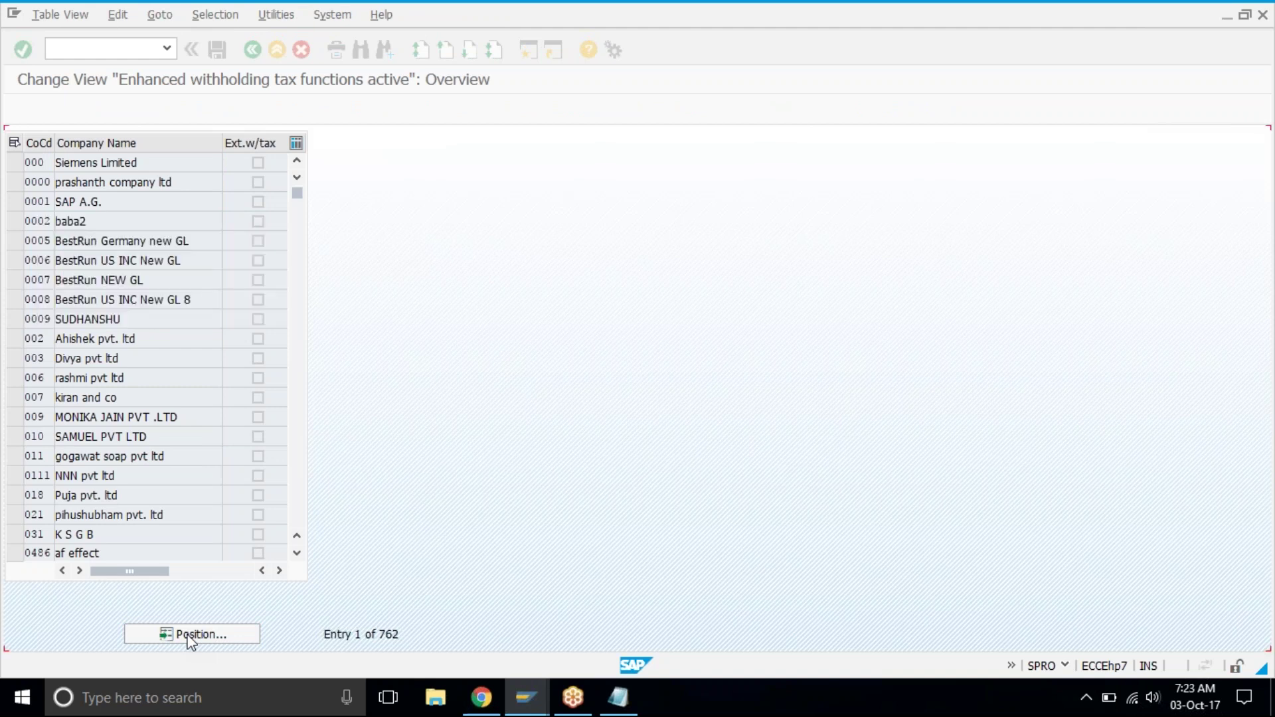
{"action": "left_click", "coordinate": [258, 162]}
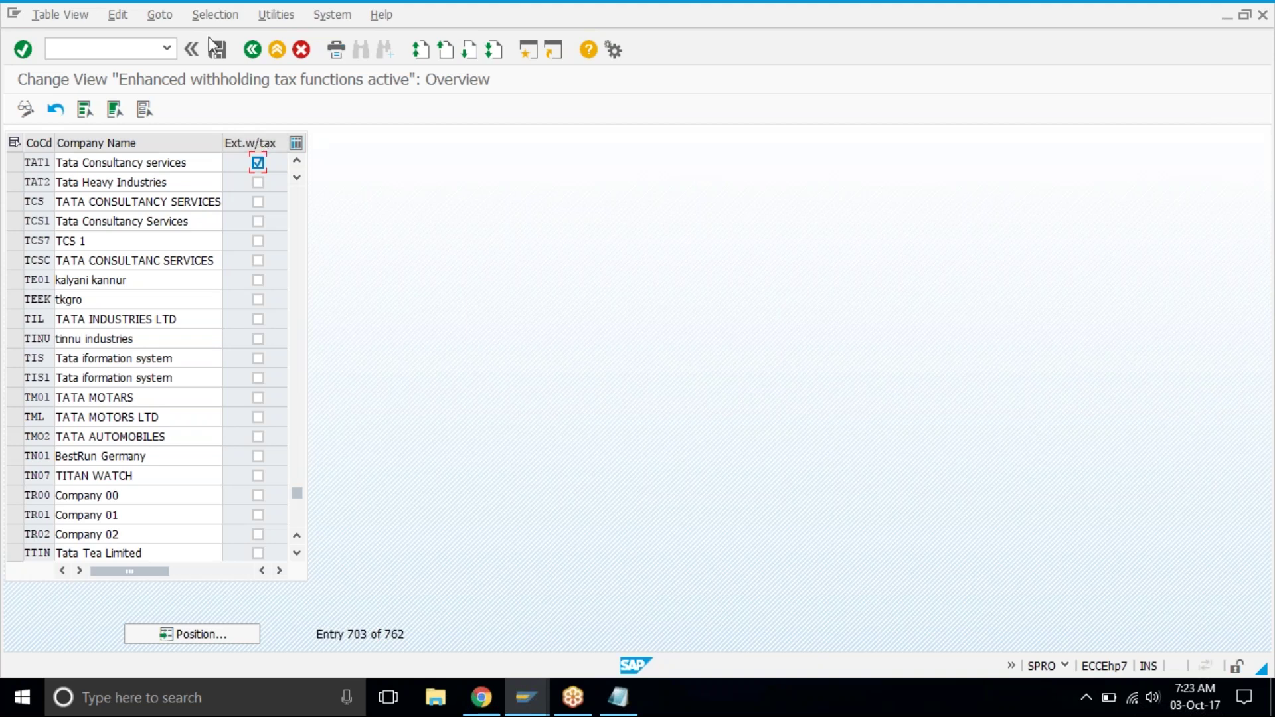
{"action": "left_click", "coordinate": [225, 50]}
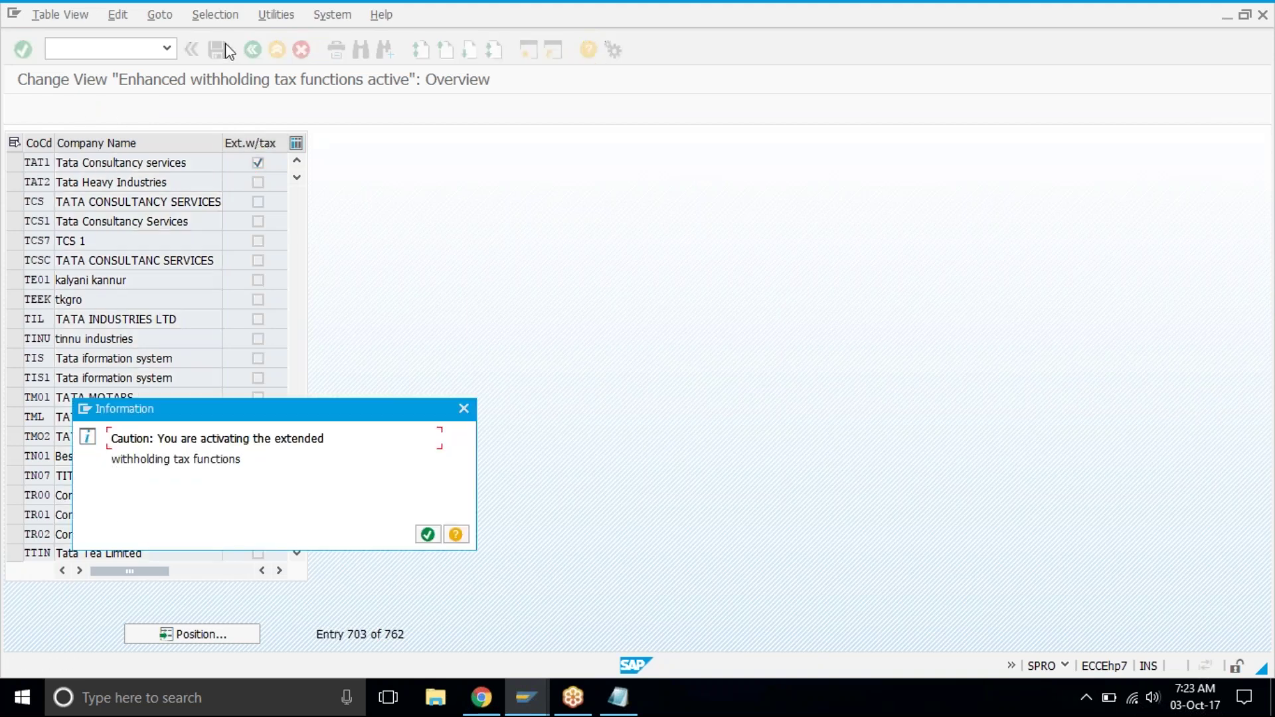
{"action": "left_click", "coordinate": [427, 534]}
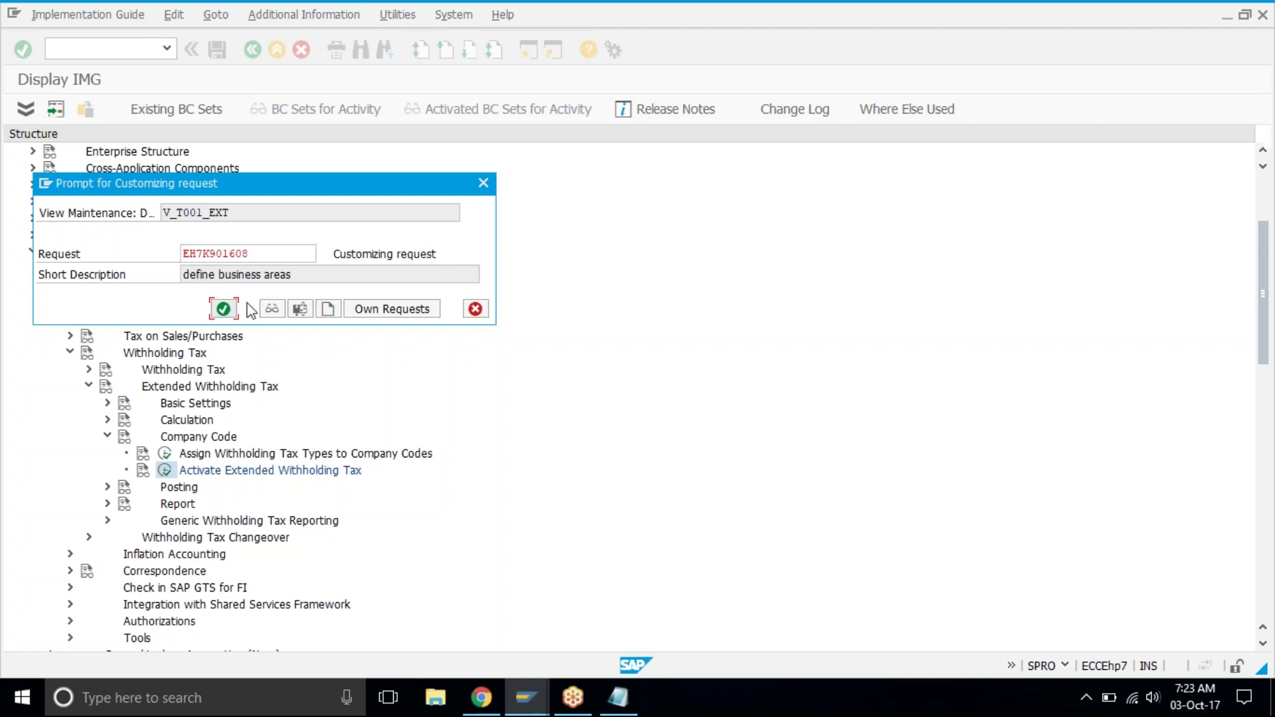
{"action": "left_click", "coordinate": [223, 311]}
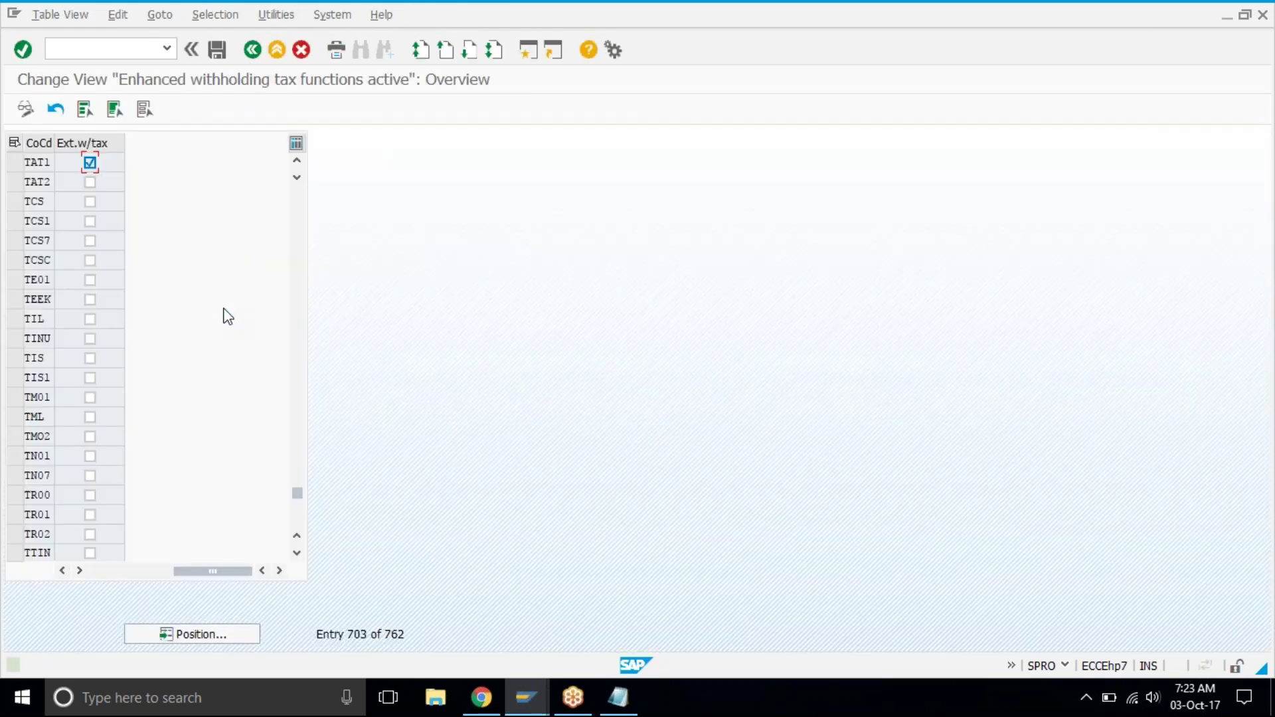
{"action": "left_click", "coordinate": [253, 53]}
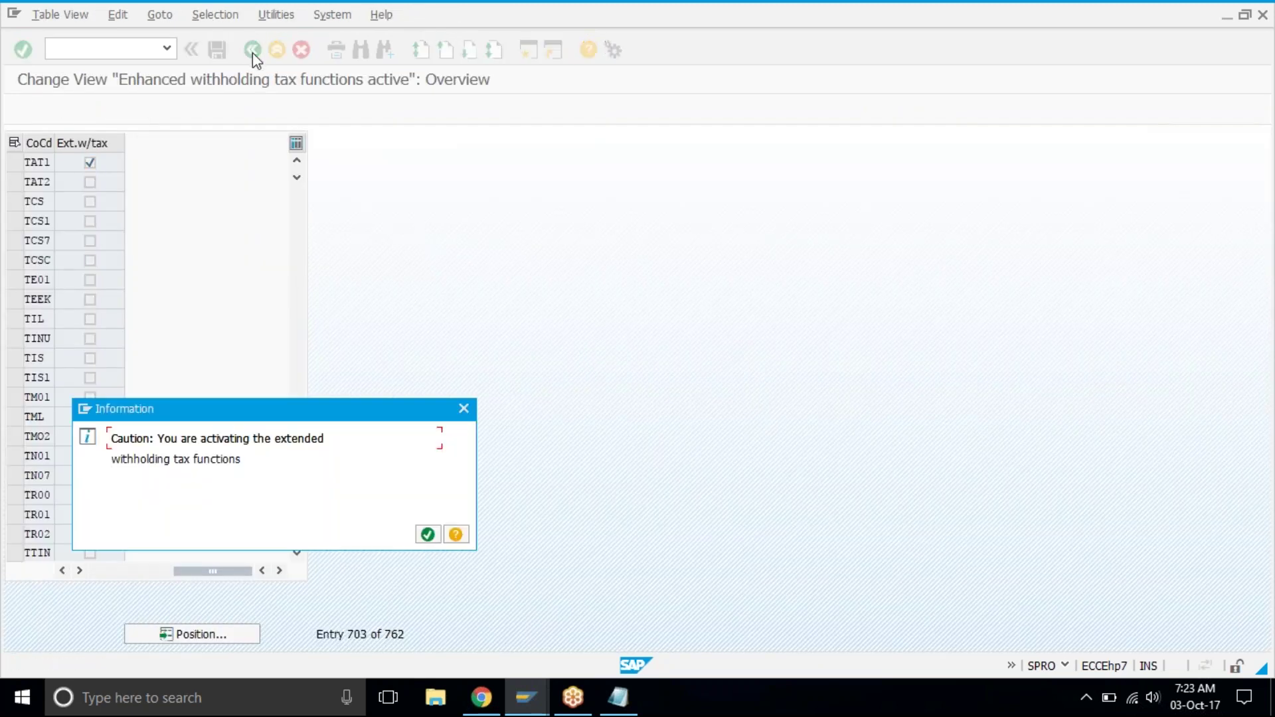
{"action": "left_click", "coordinate": [428, 535]}
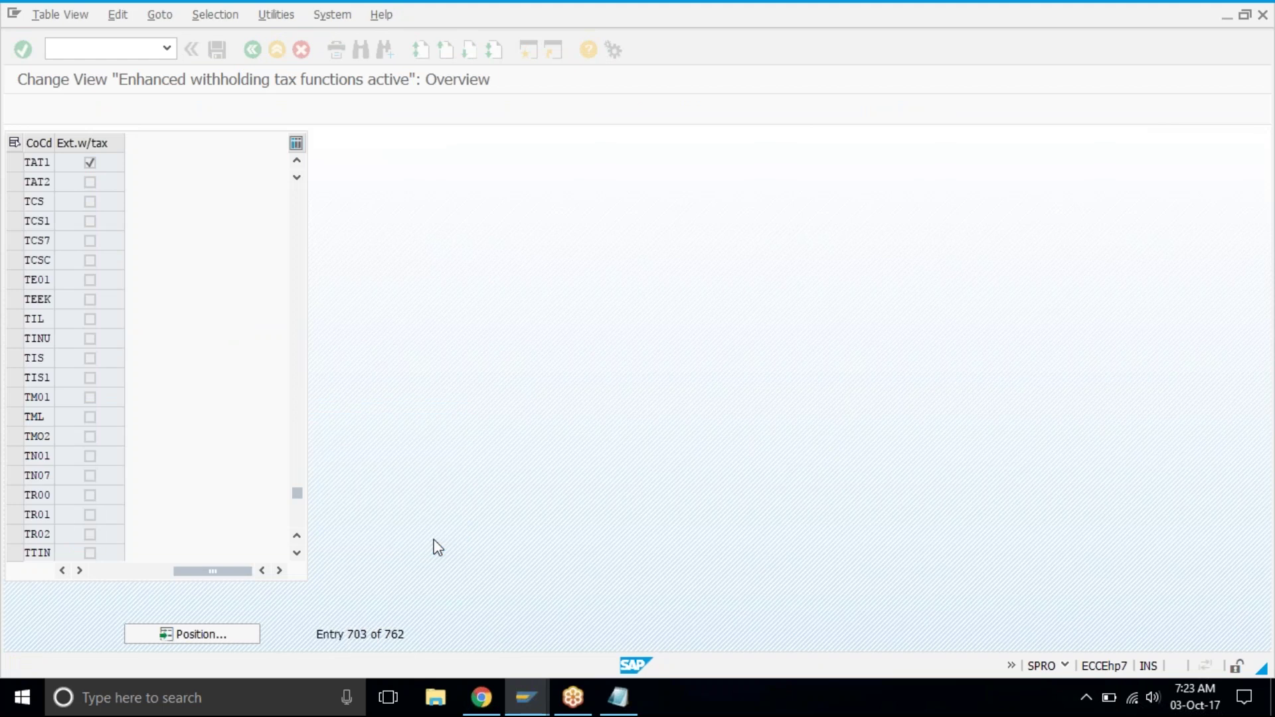
Under Posting, Accounts for Withholding Tax, open Define Accounts for Withholding Tax to be Paid Over for chart of accounts TAT1
{"action": "left_click", "coordinate": [107, 489]}
{"action": "left_click", "coordinate": [201, 506]}
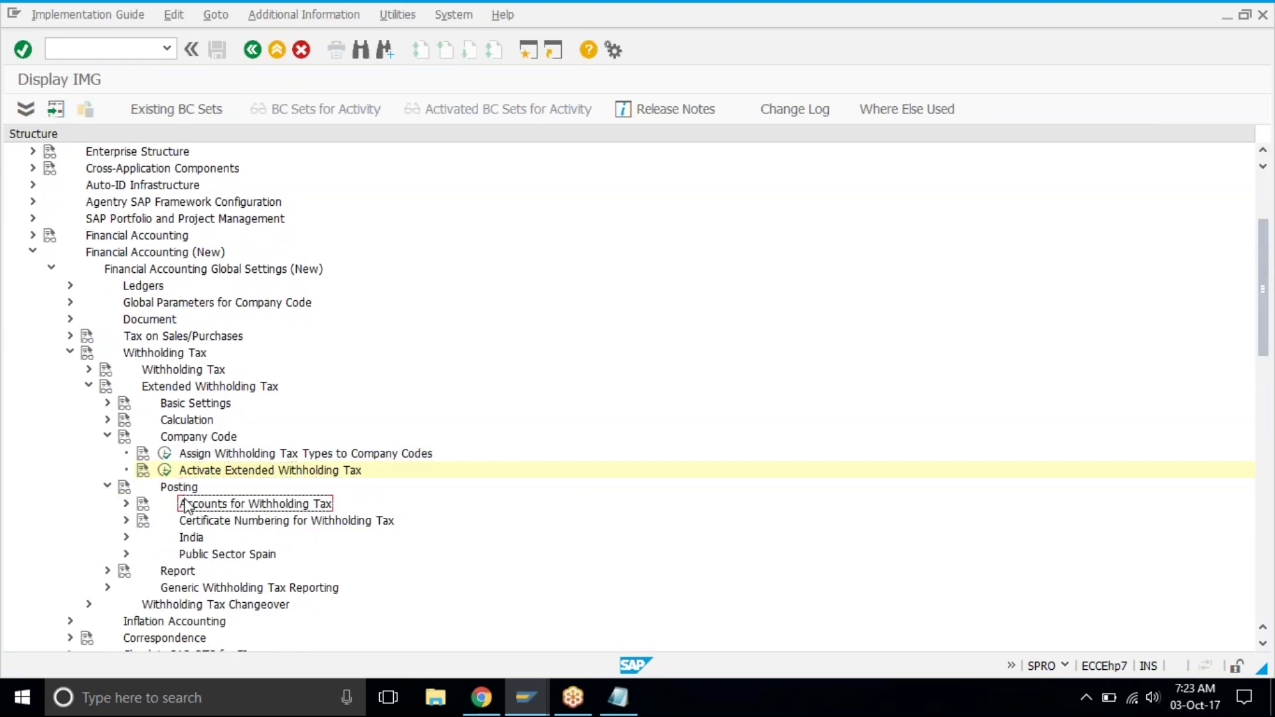
{"action": "left_click", "coordinate": [126, 504]}
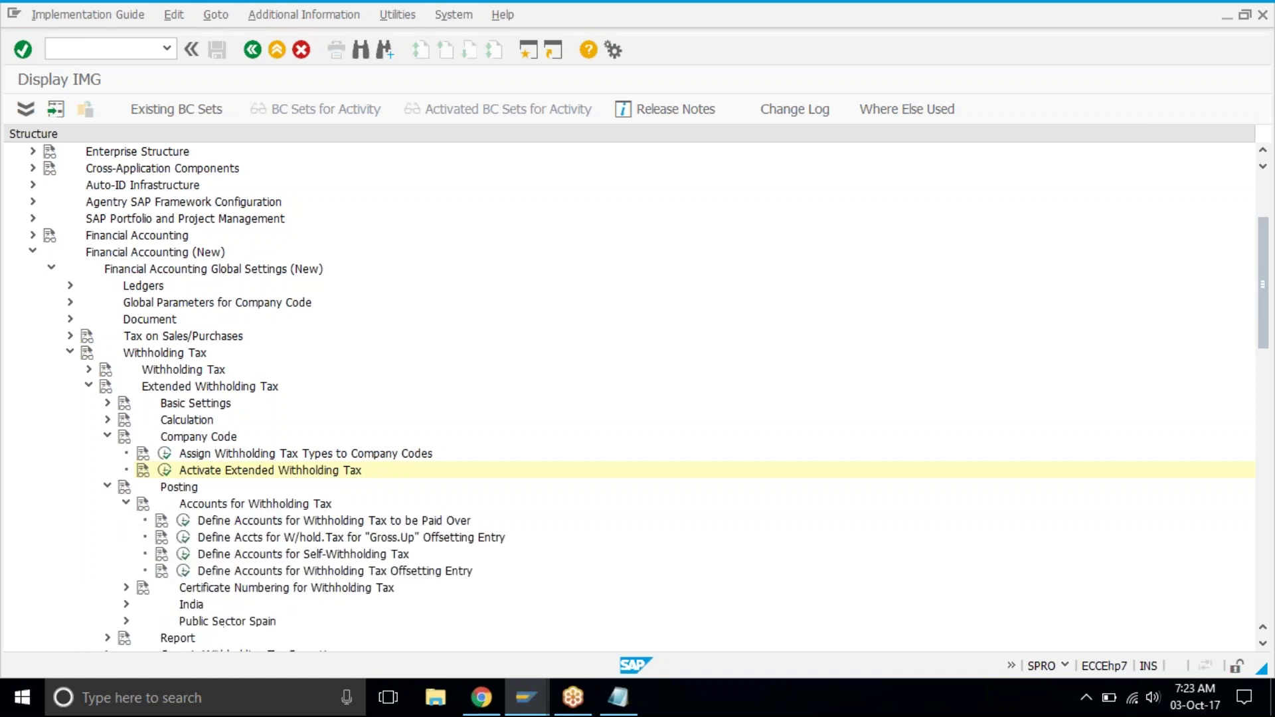
{"action": "left_click", "coordinate": [228, 523]}
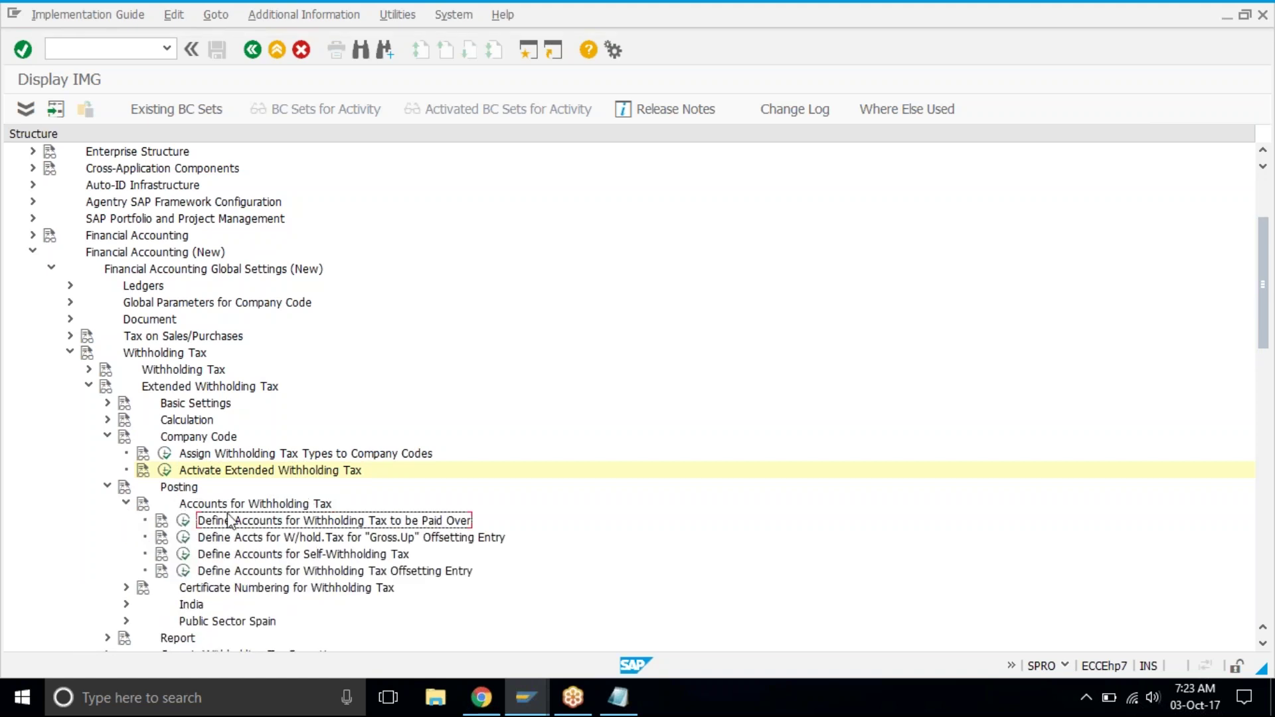
{"action": "left_click", "coordinate": [184, 522]}
{"action": "type", "text": "tat1"}
{"action": "key", "text": "Return"}
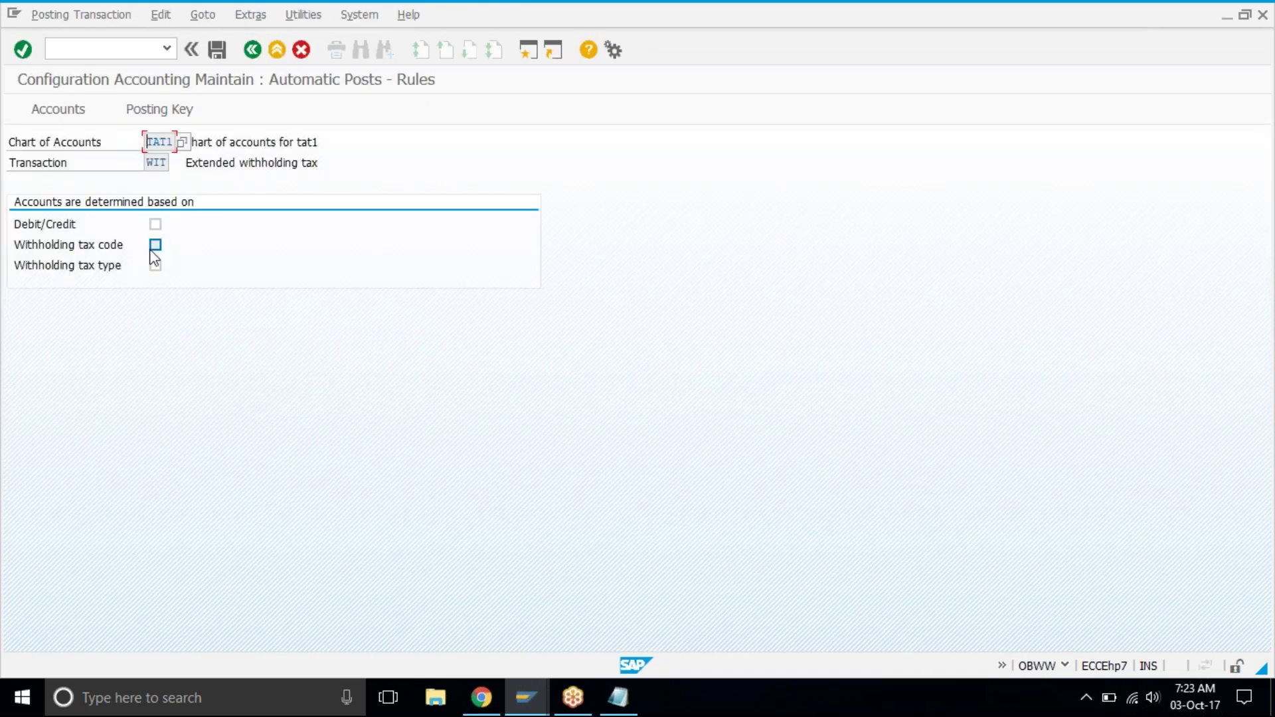
Set account determination for transaction WIT to depend on withholding tax code and withholding tax type, and save the rules
{"action": "left_click", "coordinate": [155, 245]}
{"action": "left_click", "coordinate": [155, 265]}
{"action": "left_click", "coordinate": [219, 50]}
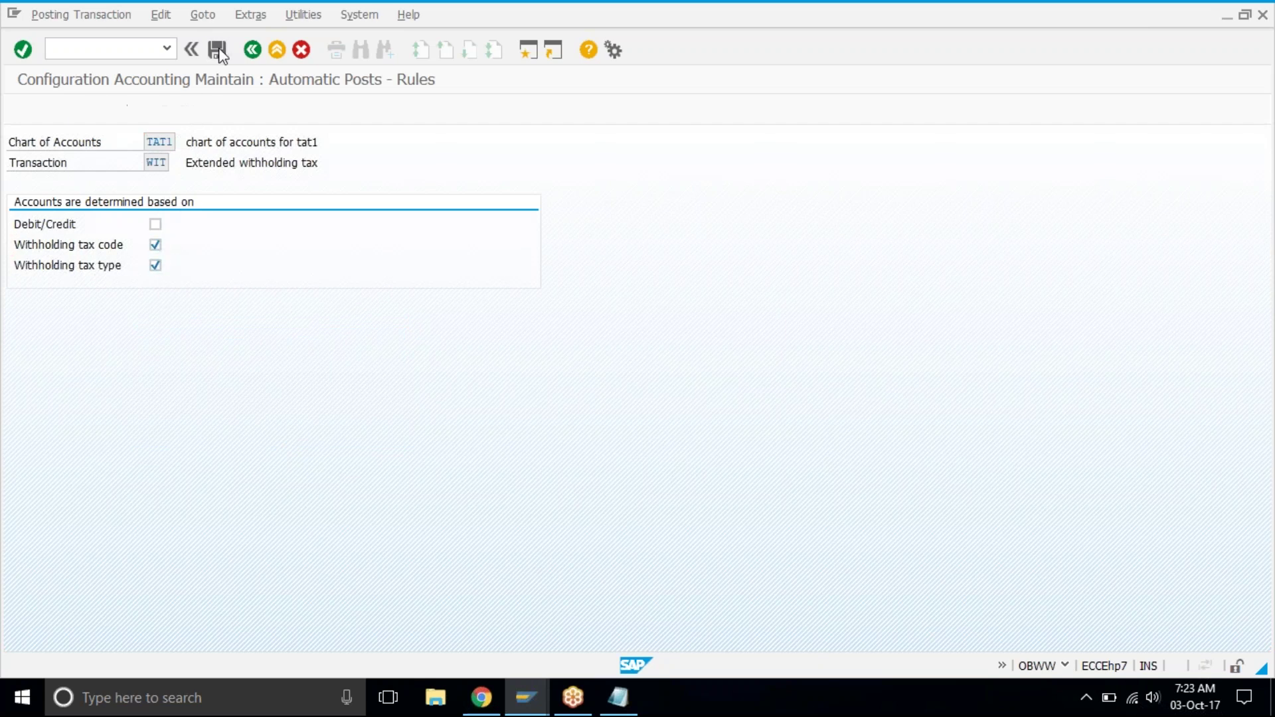
Open a new session and start transaction FS00 to edit G/L accounts centrally
{"action": "left_click", "coordinate": [533, 46]}
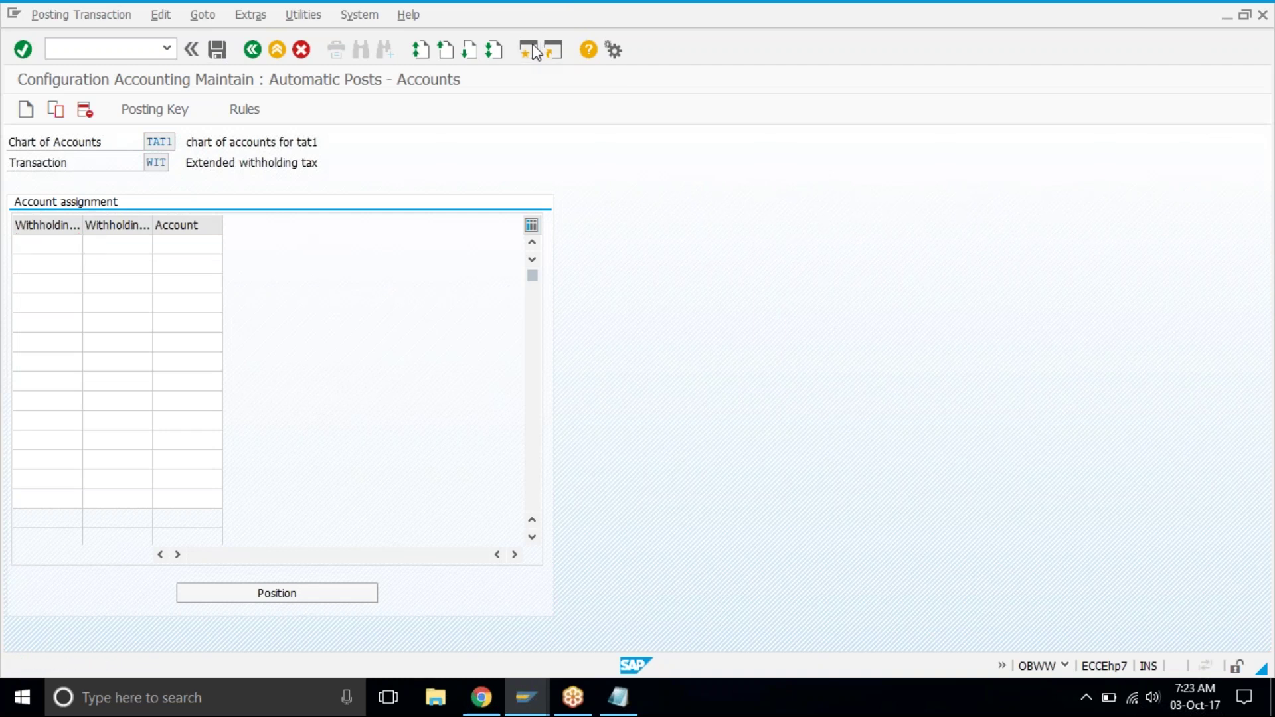
{"action": "type", "text": "fs00"}
{"action": "key", "text": "Return"}
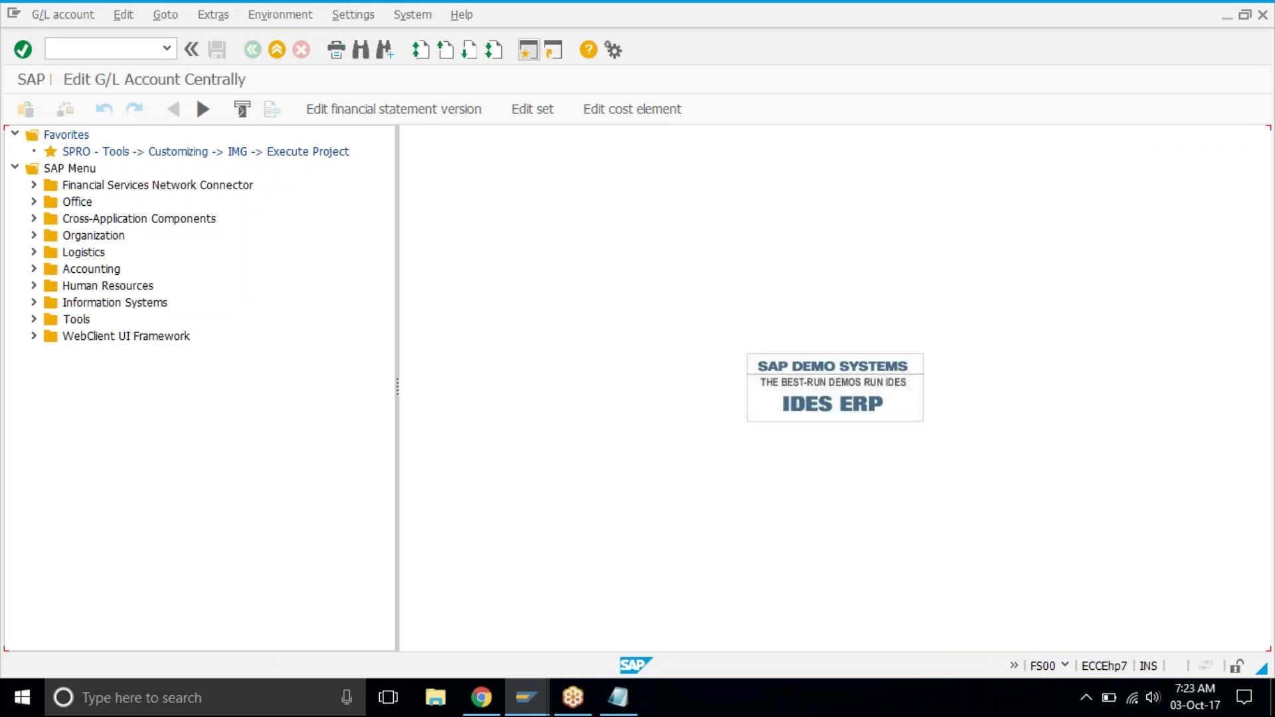
Create G/L account 1450 in company code TAT1 with account group Output tax as a balance sheet account
{"action": "type", "text": "1450"}
{"action": "key", "text": "Tab"}
{"action": "type", "text": "tat1"}
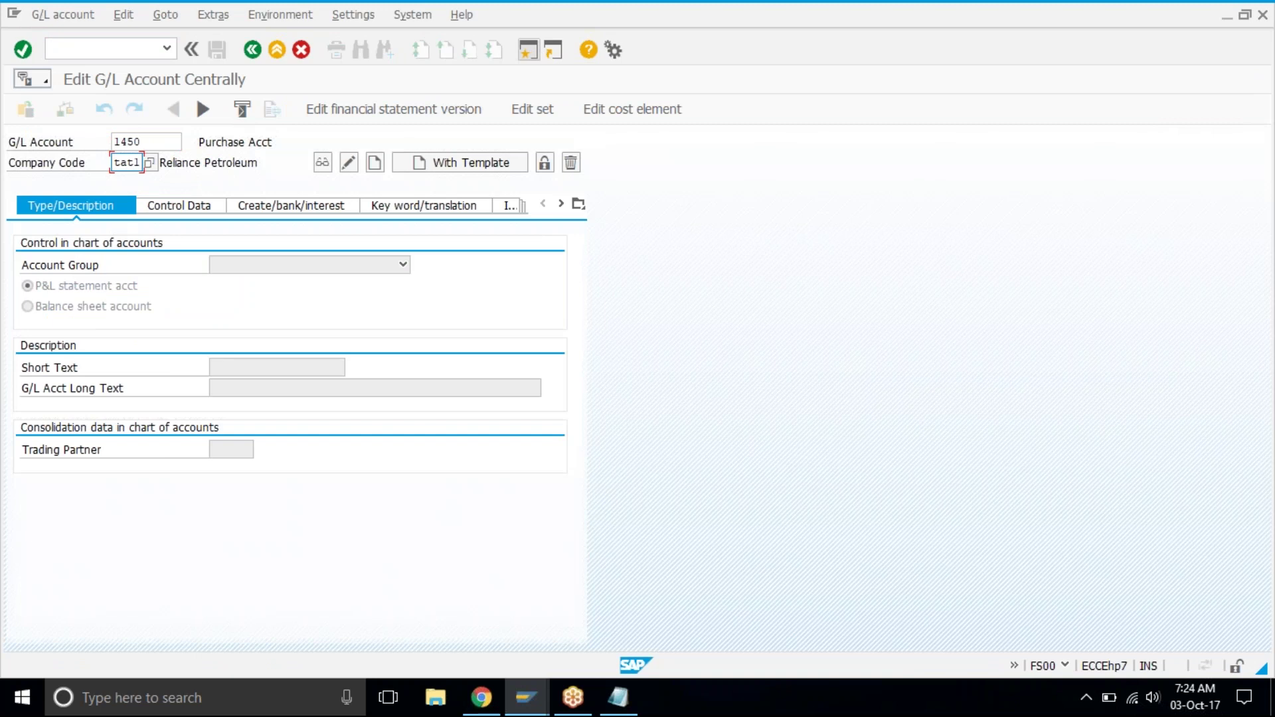
{"action": "left_click", "coordinate": [375, 163]}
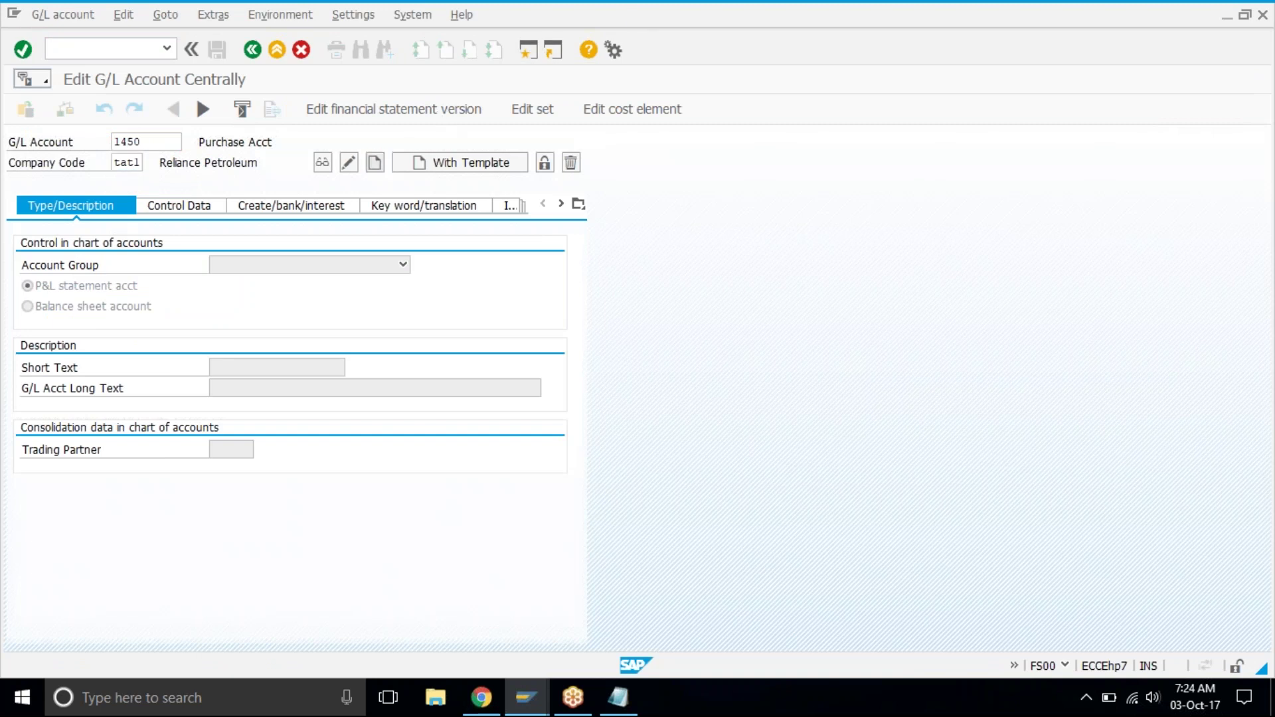
{"action": "left_click", "coordinate": [312, 265]}
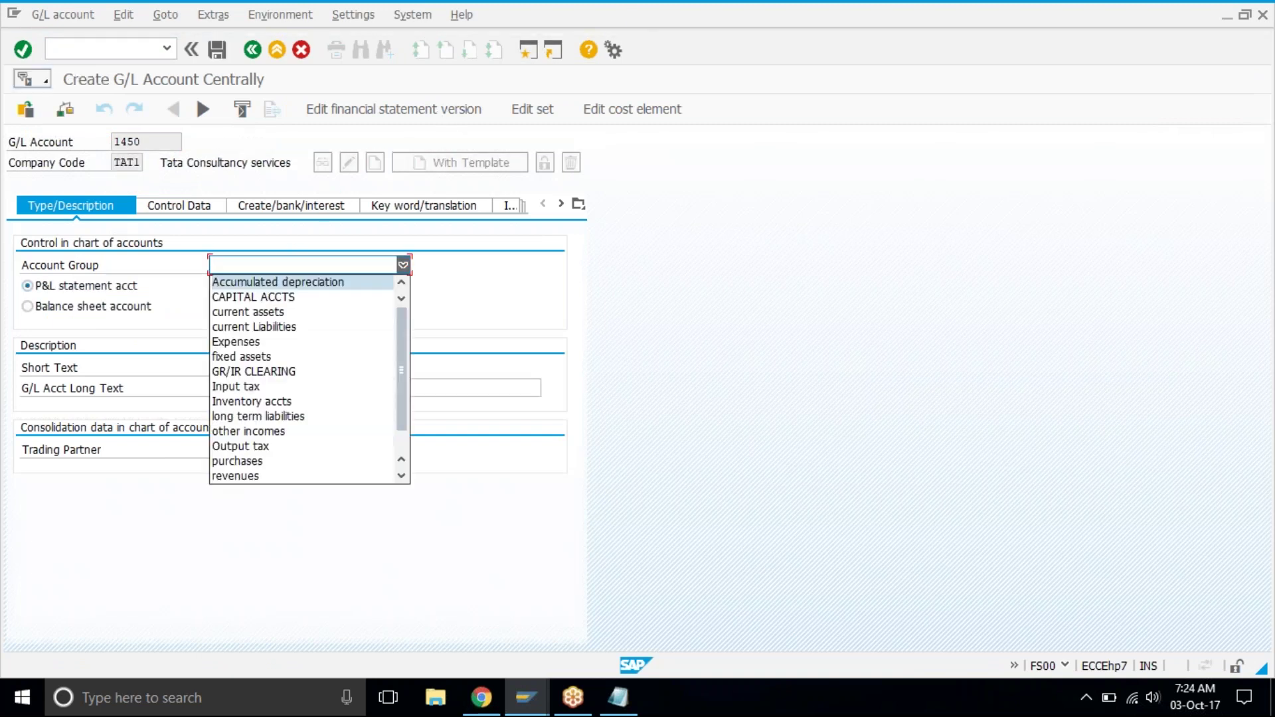
{"action": "left_click", "coordinate": [271, 388]}
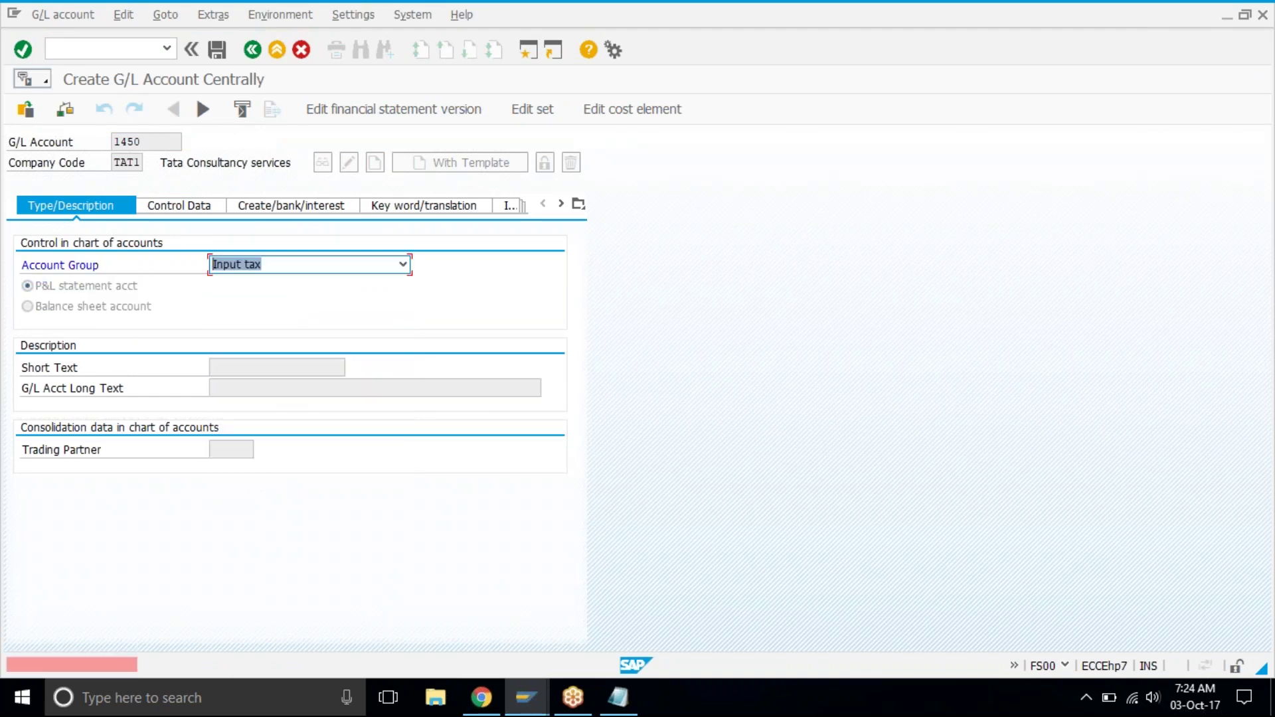
{"action": "left_click", "coordinate": [281, 265]}
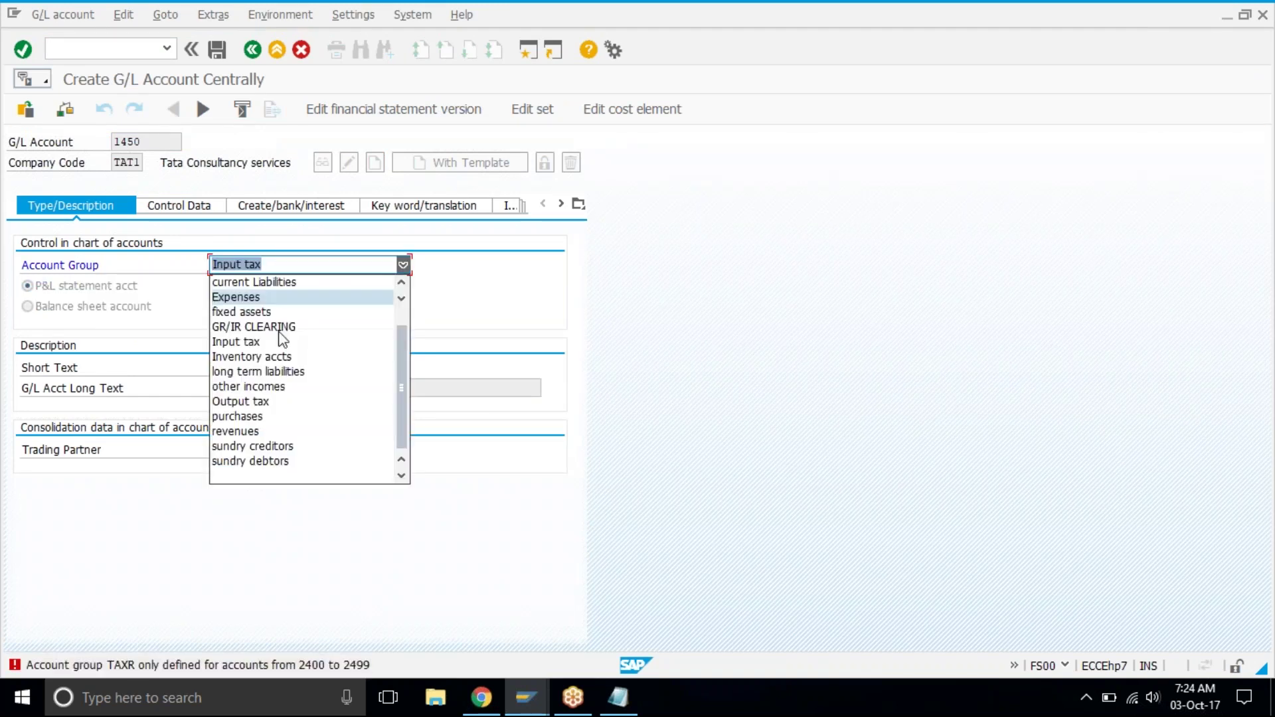
{"action": "left_click", "coordinate": [272, 401]}
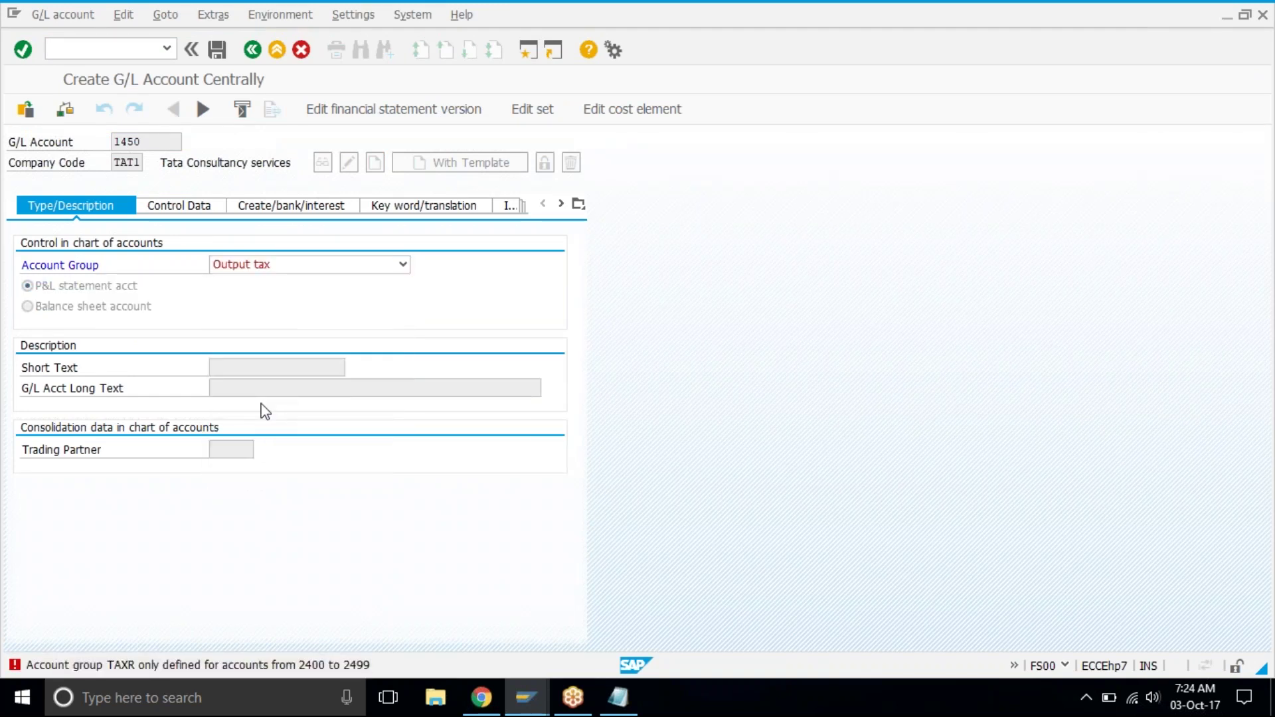
{"action": "left_click", "coordinate": [80, 310]}
Enter "tds acct" as both the short text and the long text of the G/L account
{"action": "left_click", "coordinate": [272, 367]}
{"action": "type", "text": "tds axx"}
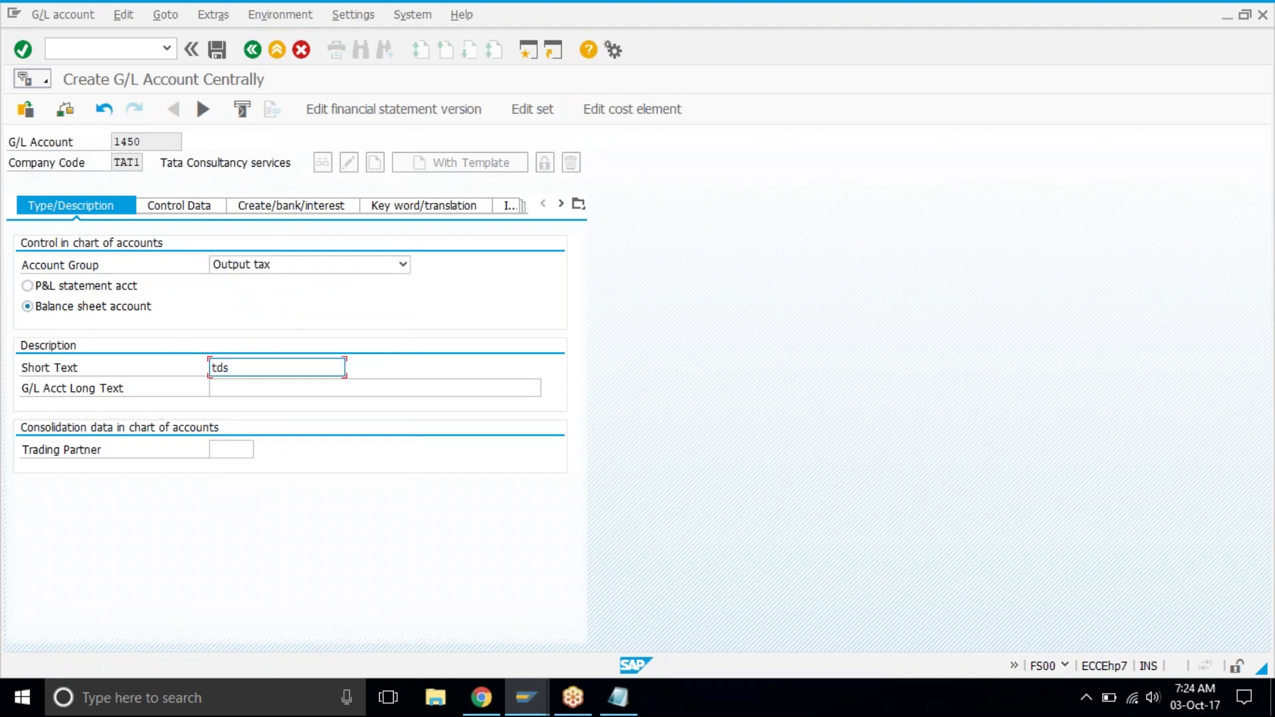
{"action": "key", "text": "BackSpace"}
{"action": "key", "text": "BackSpace"}
{"action": "type", "text": "cct"}
{"action": "left_click_drag", "start_coordinate": [276, 368], "coordinate": [211, 367]}
{"action": "key", "text": "ctrl+c"}
{"action": "left_click", "coordinate": [234, 386]}
{"action": "key", "text": "ctrl+v"}
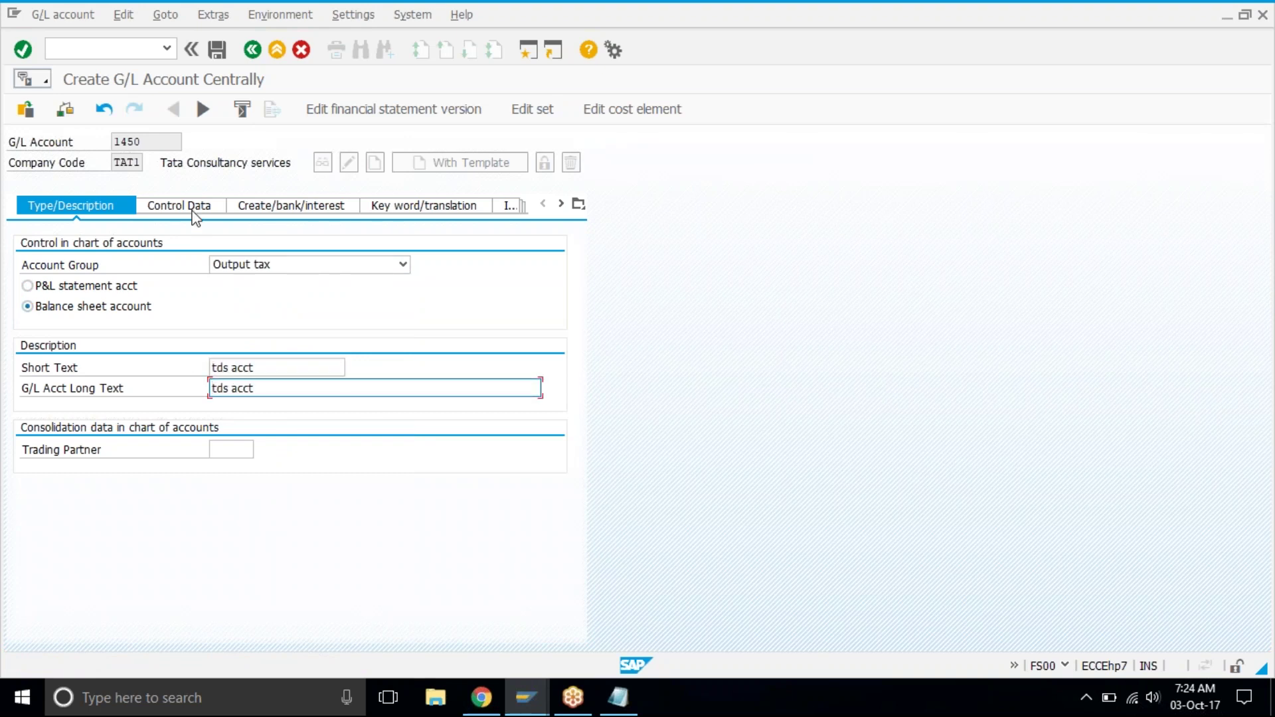
In the account's control data, activate open item management and line item display, and set the sort key to 001
{"action": "key", "text": "Return"}
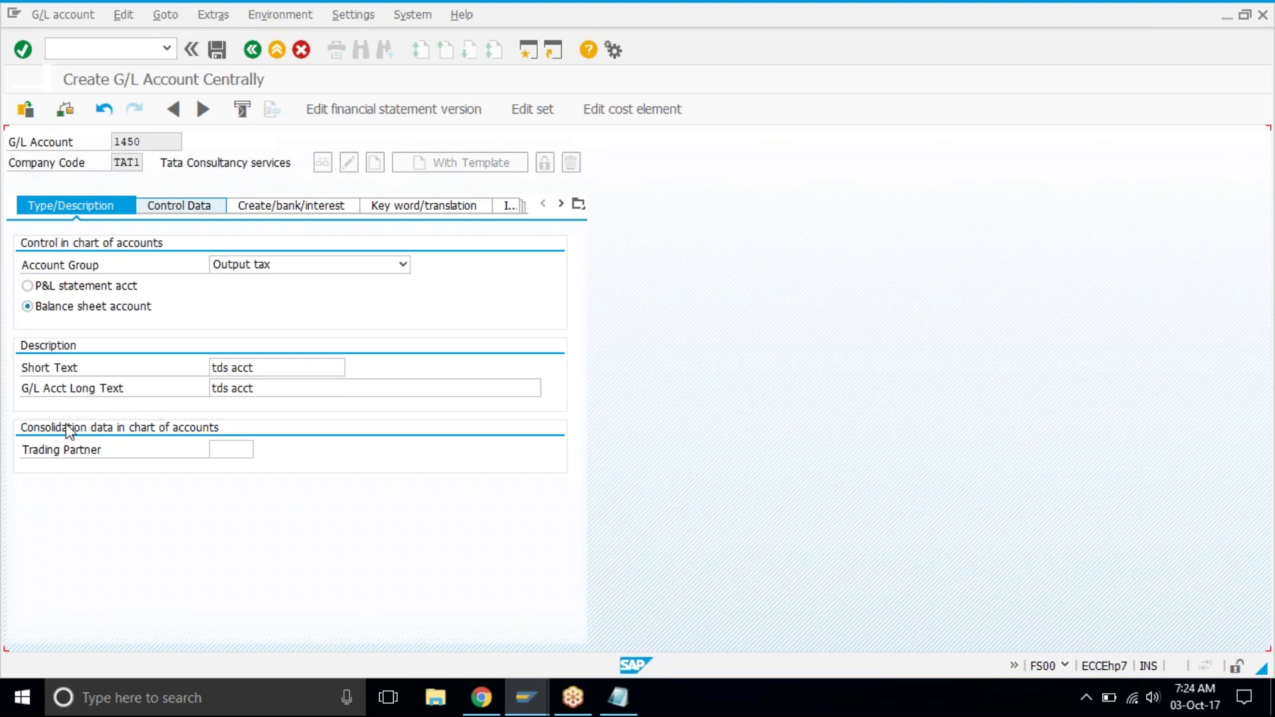
{"action": "left_click", "coordinate": [99, 532]}
{"action": "left_click", "coordinate": [89, 553]}
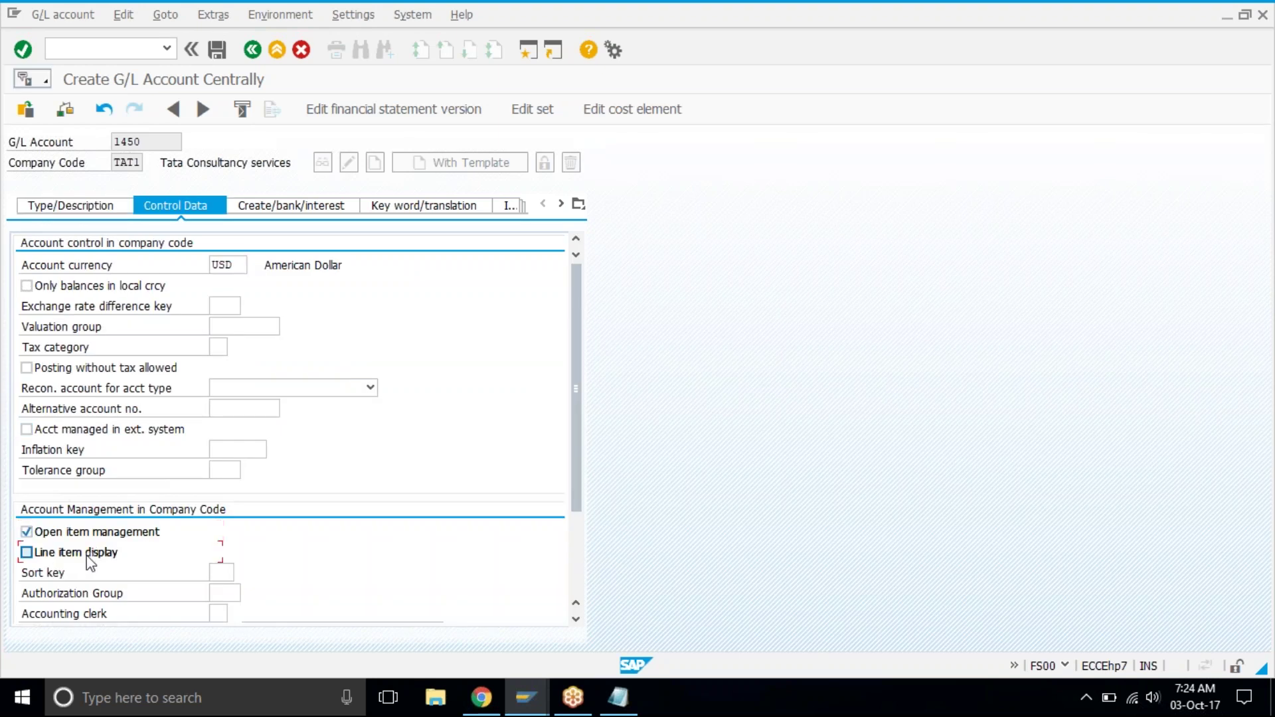
{"action": "left_click", "coordinate": [217, 571]}
{"action": "type", "text": "001"}
{"action": "key", "text": "Return"}
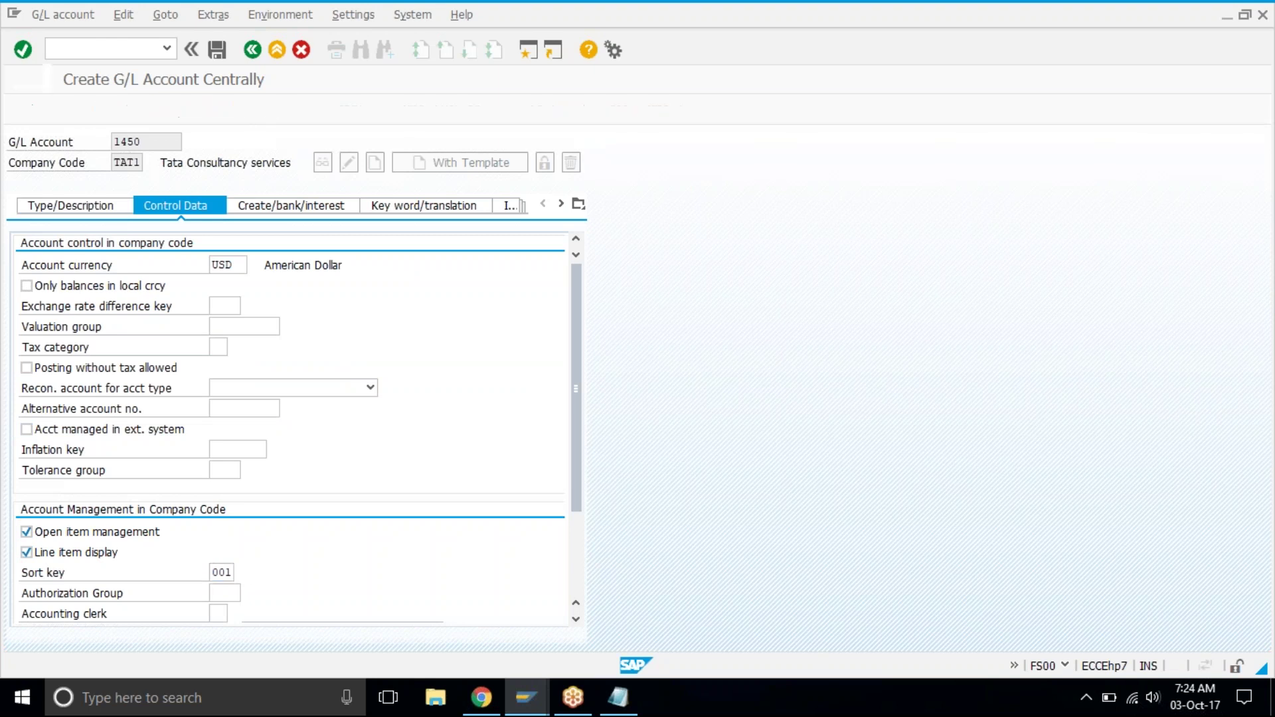
{"action": "left_click", "coordinate": [304, 574]}
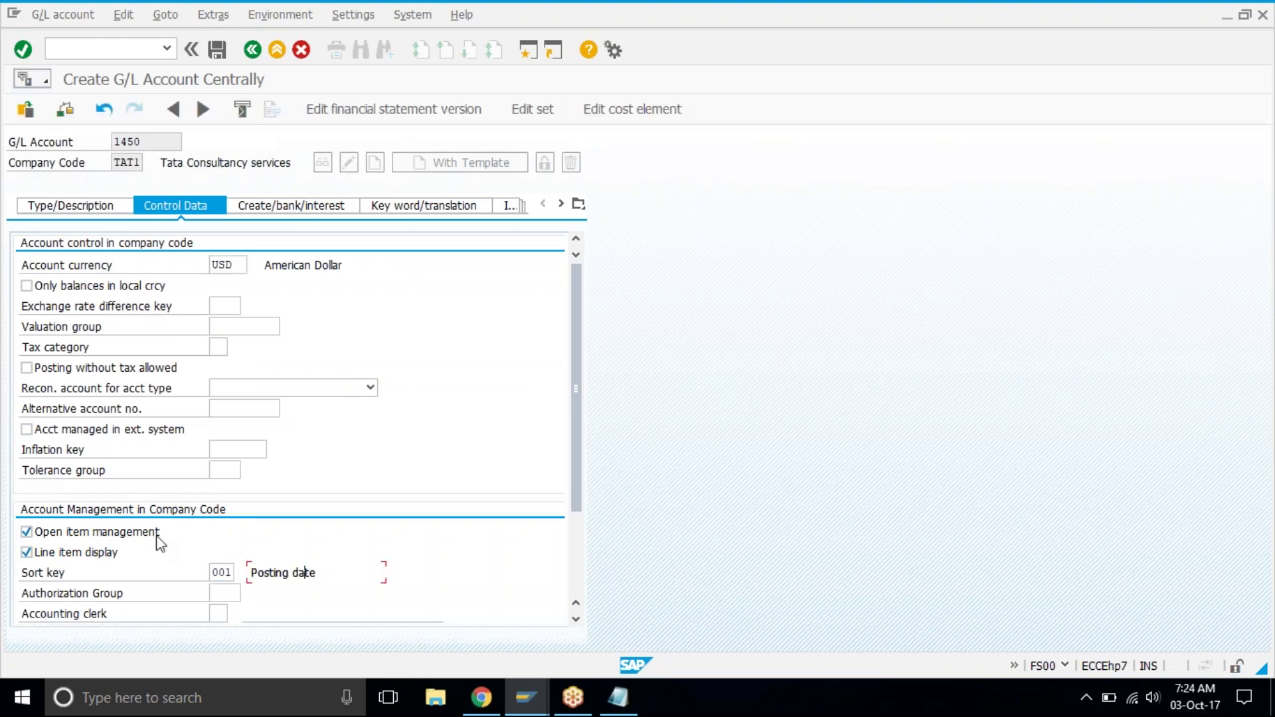
Assign field status group G041, Tax office clearing accounts, to the G/L account
{"action": "left_click", "coordinate": [281, 211]}
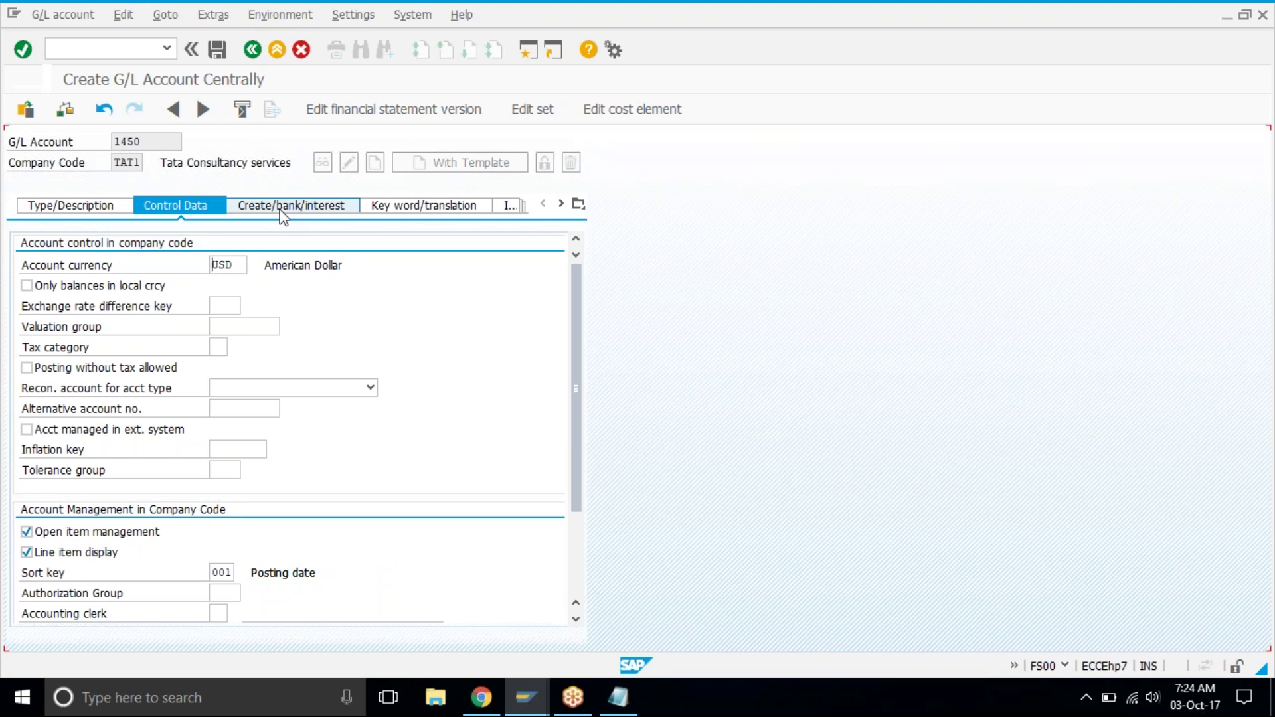
{"action": "left_click", "coordinate": [250, 266]}
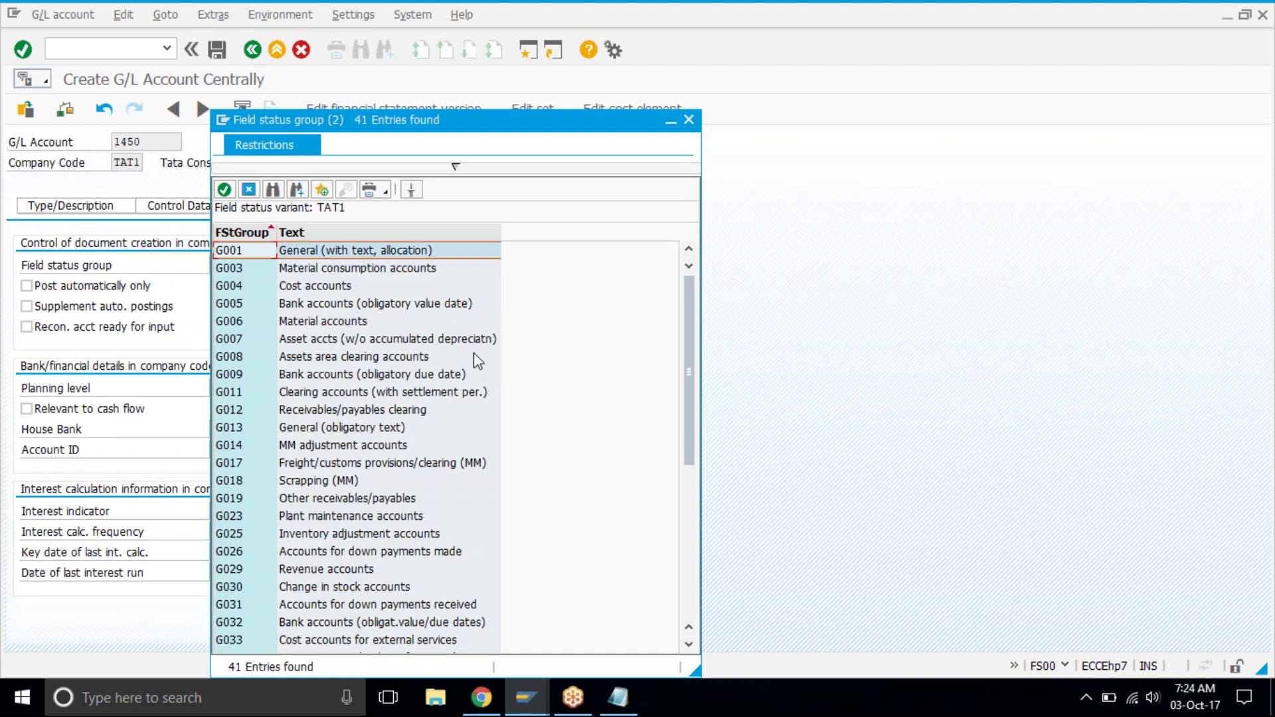
{"action": "left_click", "coordinate": [400, 409]}
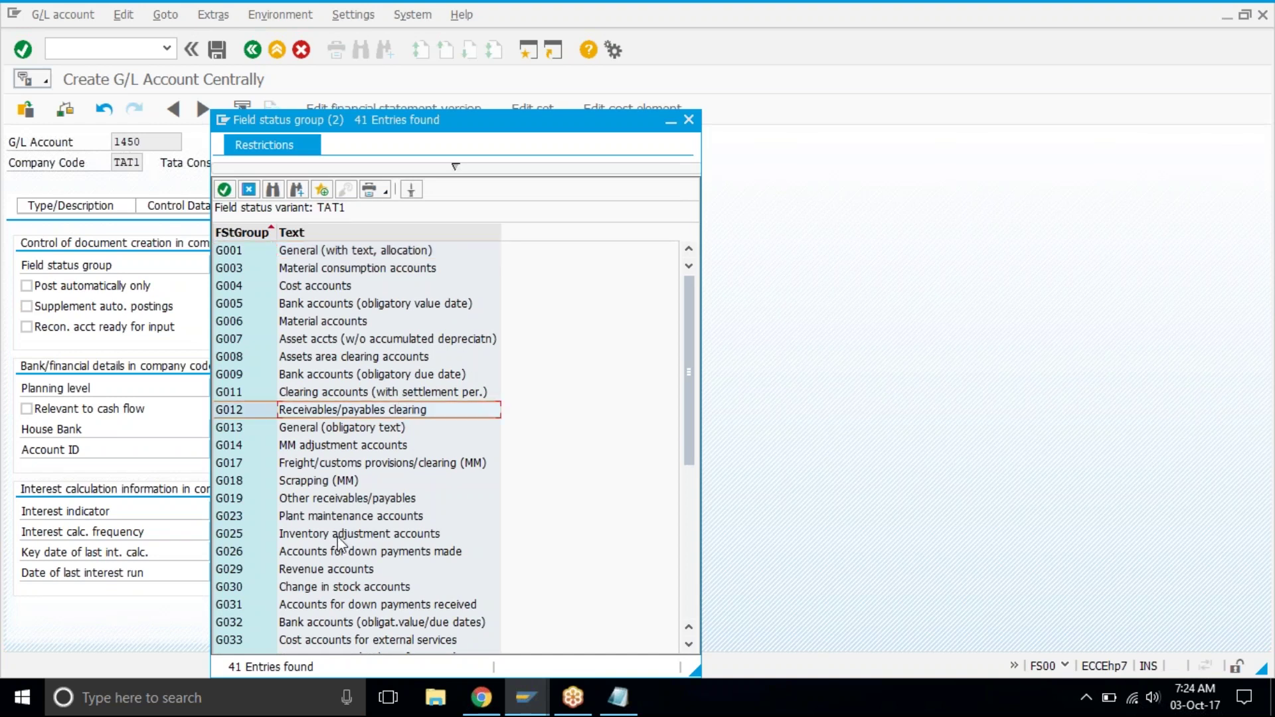
{"action": "scroll", "coordinate": [340, 543], "scroll_direction": "down", "scroll_amount": 1}
{"action": "scroll", "coordinate": [340, 543], "scroll_direction": "down", "scroll_amount": 5}
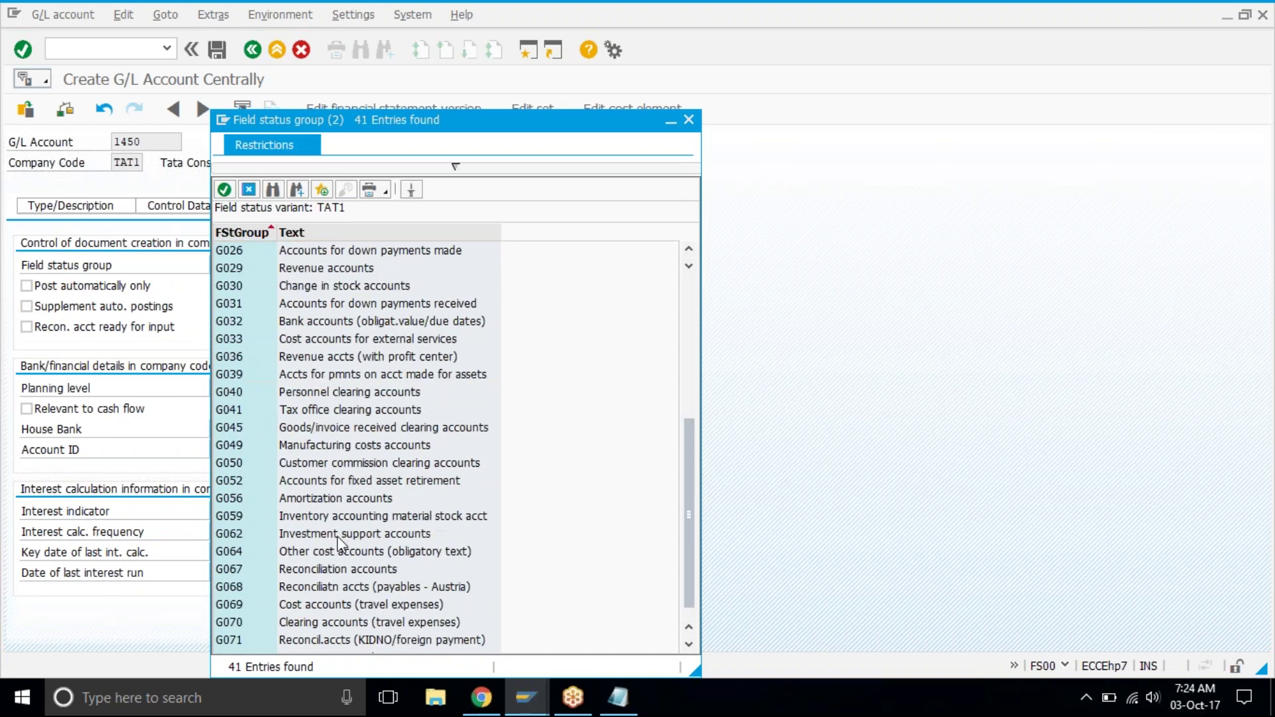
{"action": "scroll", "coordinate": [339, 543], "scroll_direction": "down", "scroll_amount": 1}
{"action": "double_click", "coordinate": [345, 392]}
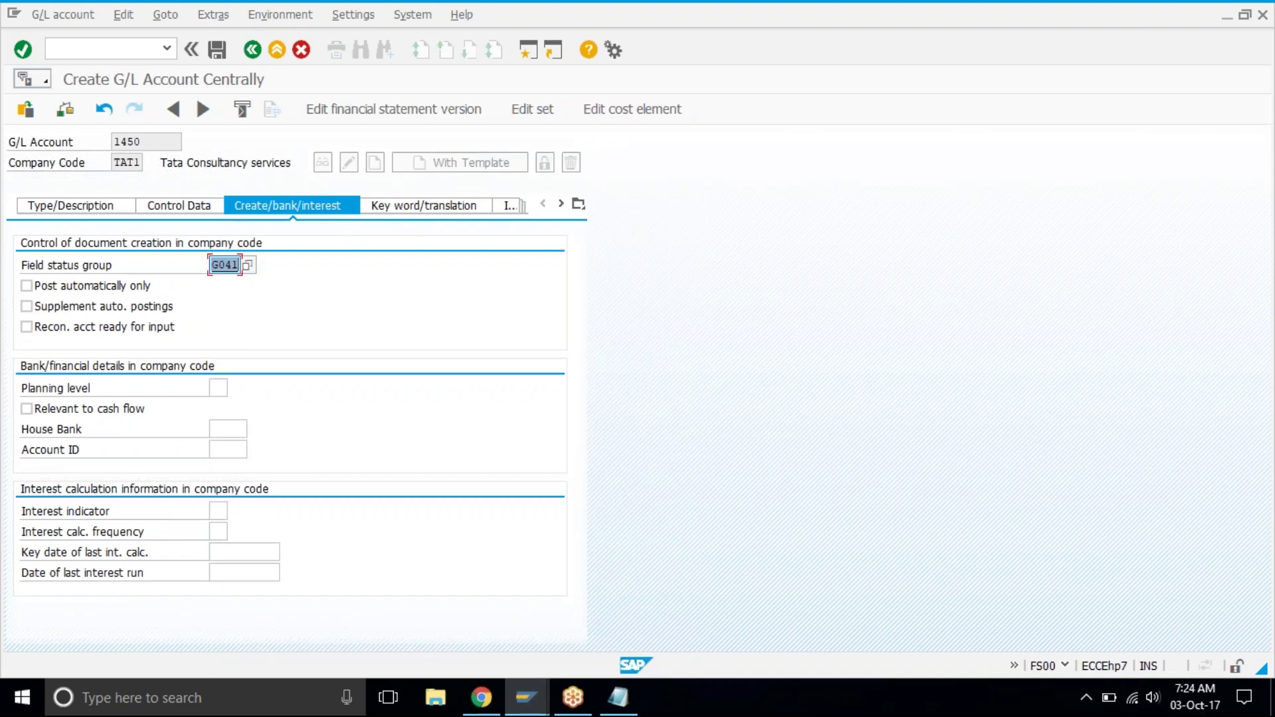
{"action": "left_click", "coordinate": [345, 390]}
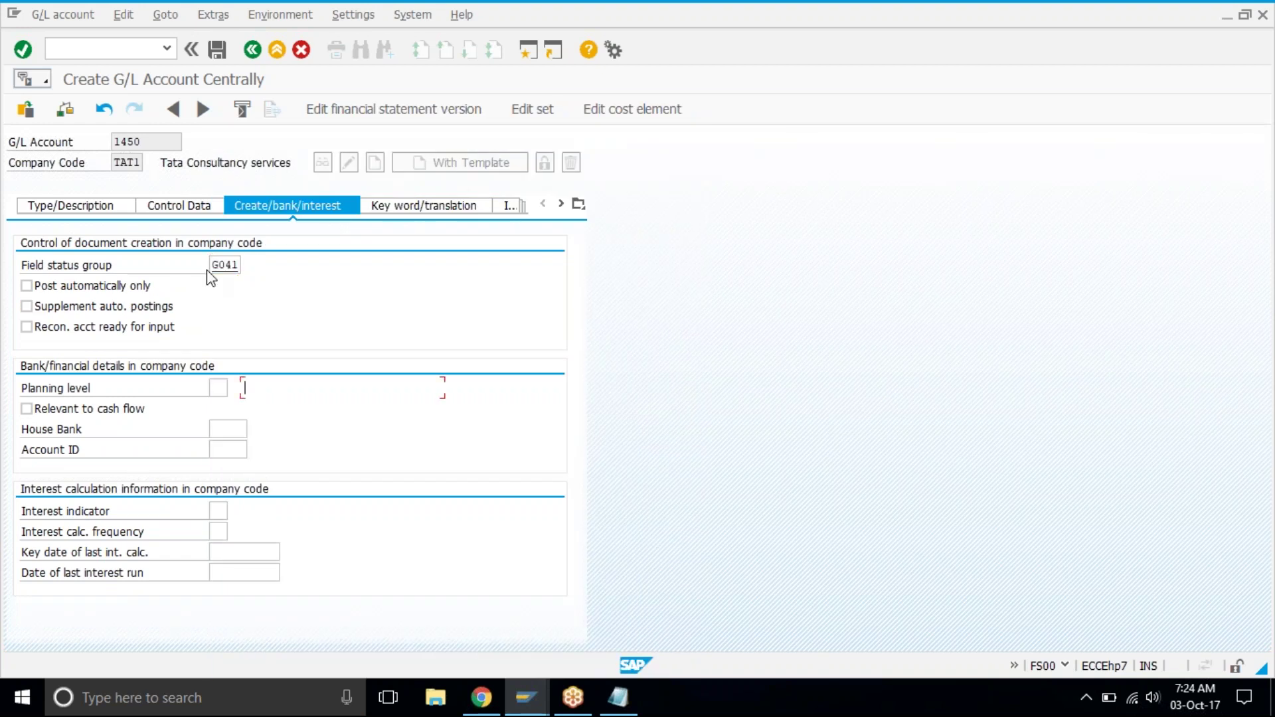
Recheck the control data, save the G/L account and end its session to return to the WIT account assignment
{"action": "left_click", "coordinate": [171, 207]}
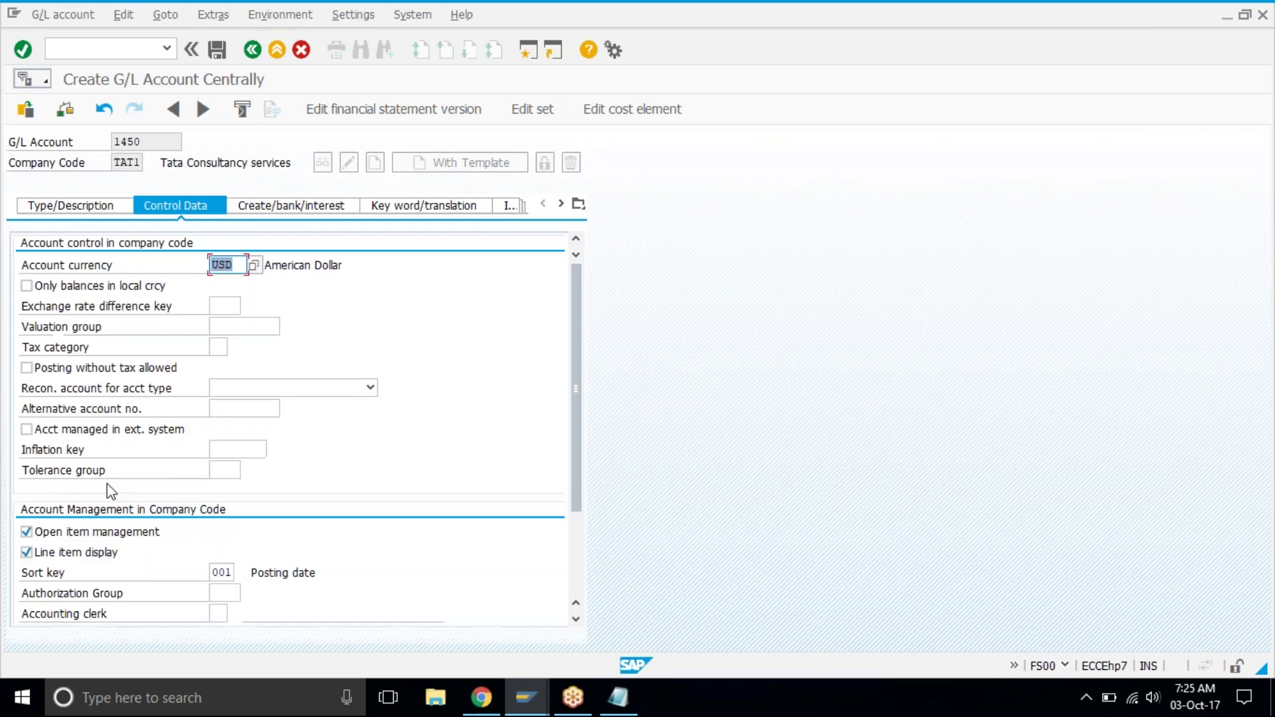
{"action": "left_click", "coordinate": [217, 50]}
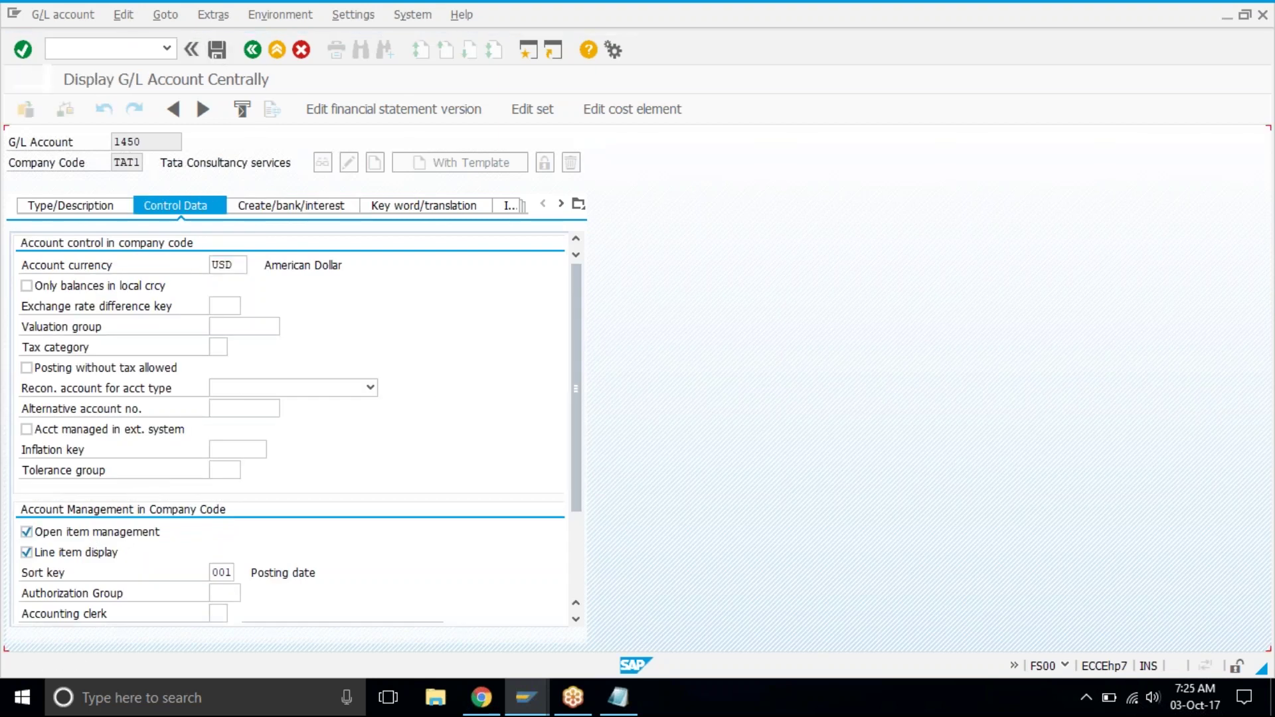
{"action": "left_click", "coordinate": [412, 15]}
{"action": "left_click", "coordinate": [437, 57]}
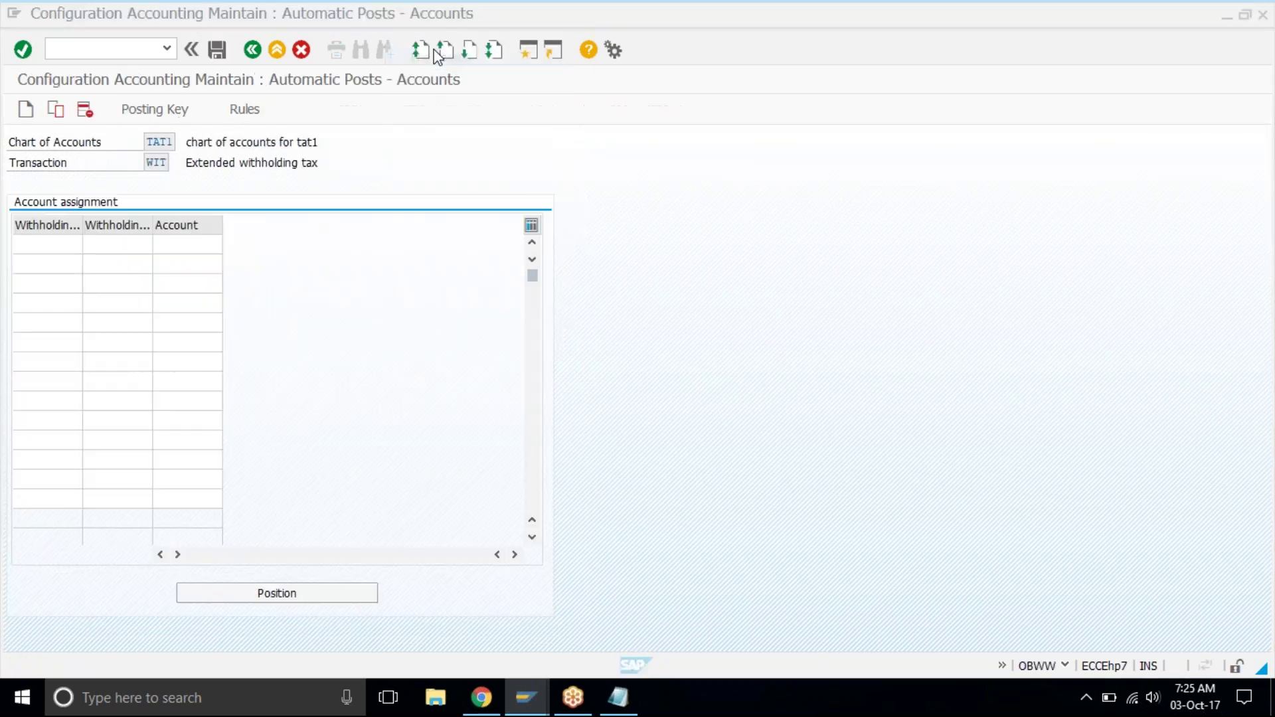
Fill the first withholding tax column of four account assignment rows with A1, A1, A2 and A2
{"action": "type", "text": "a1"}
{"action": "key", "text": "Down"}
{"action": "type", "text": "a1"}
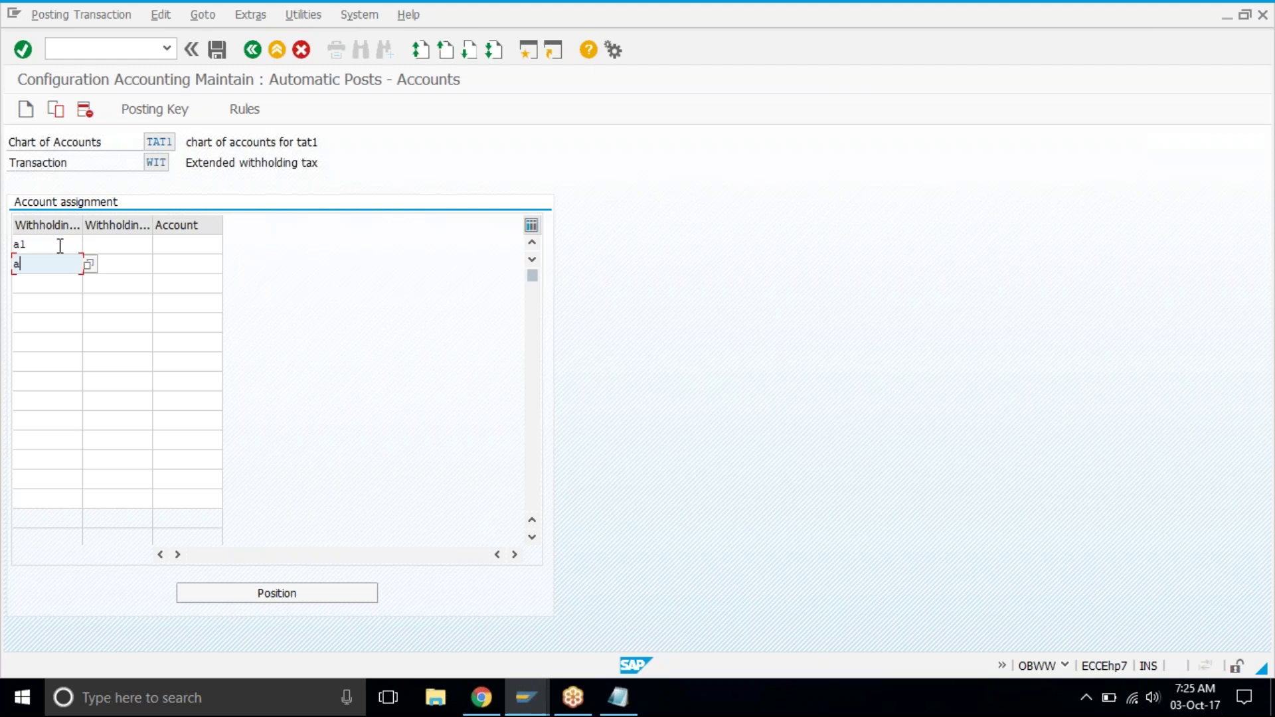
{"action": "key", "text": "Down"}
{"action": "type", "text": "a2"}
{"action": "key", "text": "Down"}
{"action": "type", "text": "a2"}
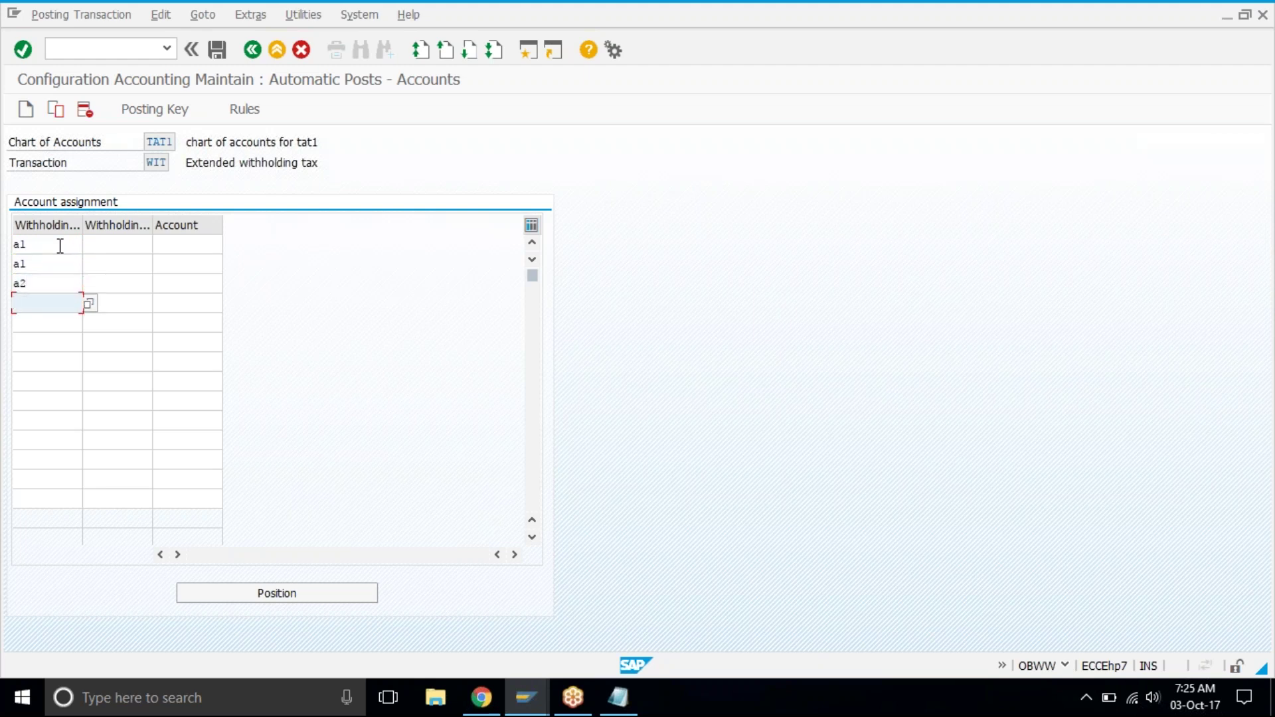
{"action": "key", "text": "Tab"}
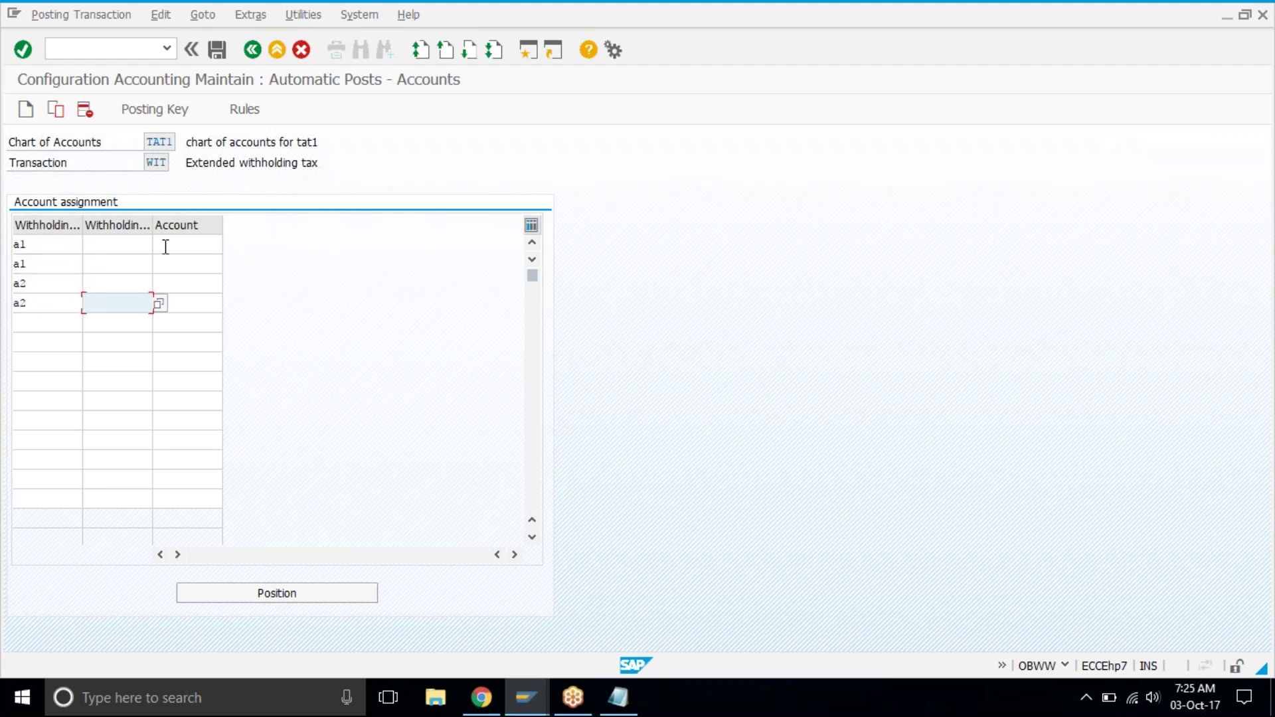
Fill the second withholding tax column of the four rows with 01, 02, 01 and 02
{"action": "left_click", "coordinate": [135, 245]}
{"action": "type", "text": "01"}
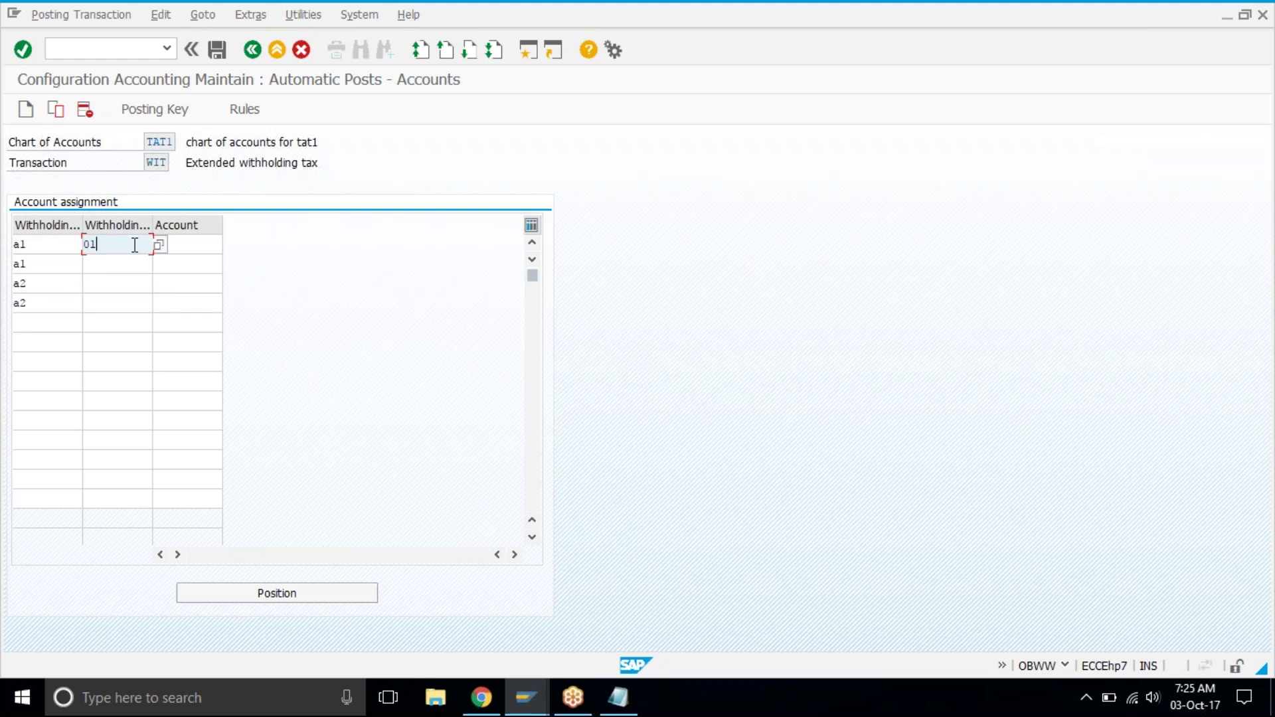
{"action": "key", "text": "Down"}
{"action": "type", "text": "01"}
{"action": "key", "text": "Down"}
{"action": "type", "text": "01"}
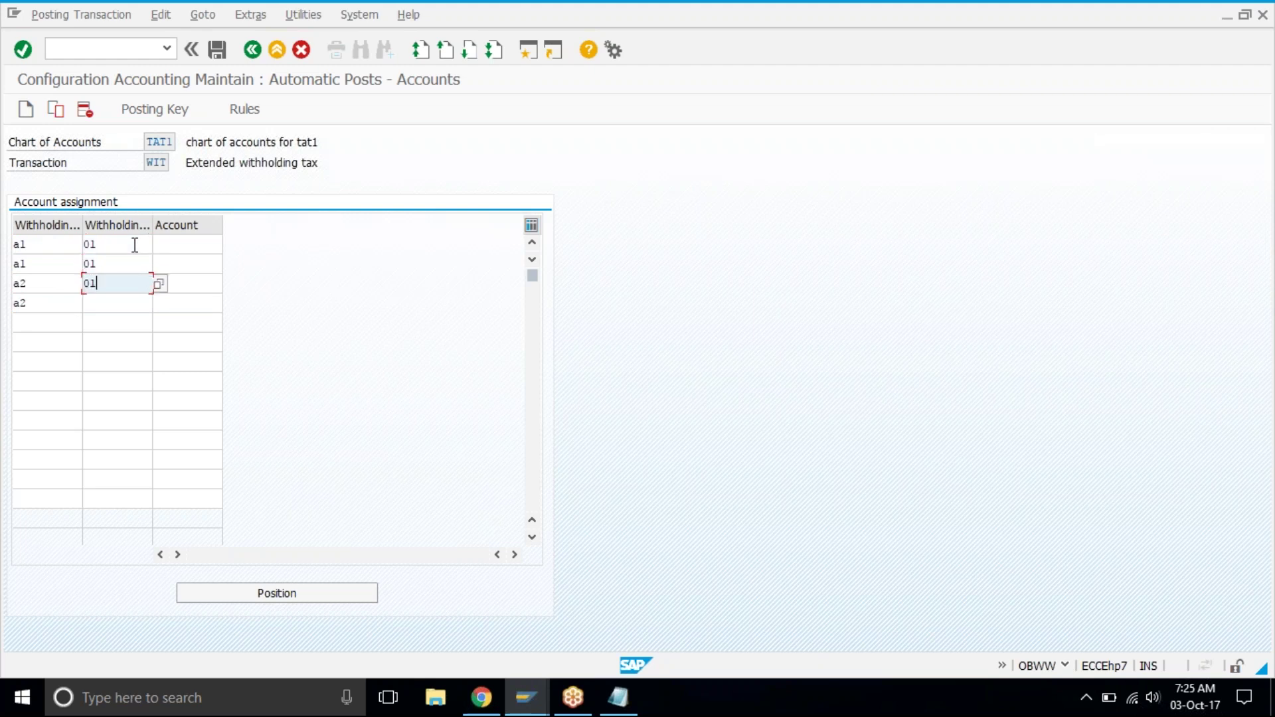
{"action": "key", "text": "Up"}
{"action": "key", "text": "BackSpace"}
{"action": "type", "text": "2"}
{"action": "key", "text": "Down"}
{"action": "key", "text": "Down"}
{"action": "type", "text": "02"}
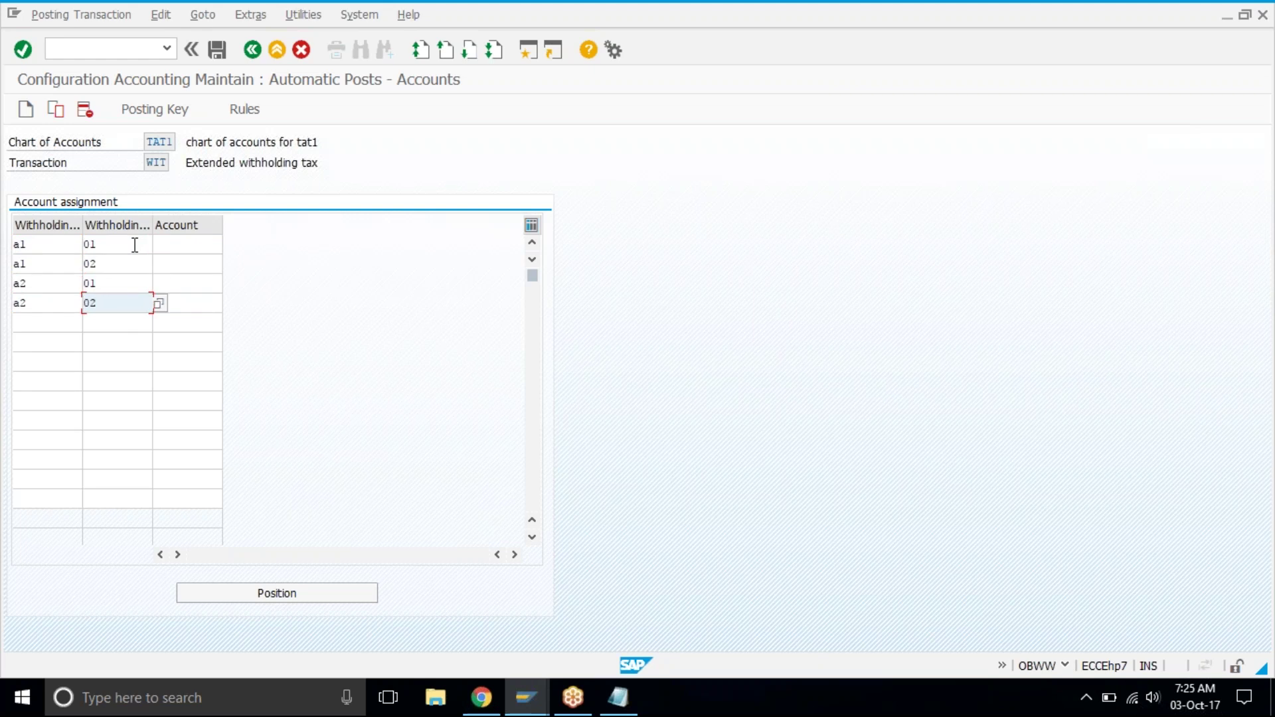
Assign G/L account 1450 to all four withholding tax rows and validate the entries
{"action": "left_click", "coordinate": [189, 248]}
{"action": "type", "text": "1450"}
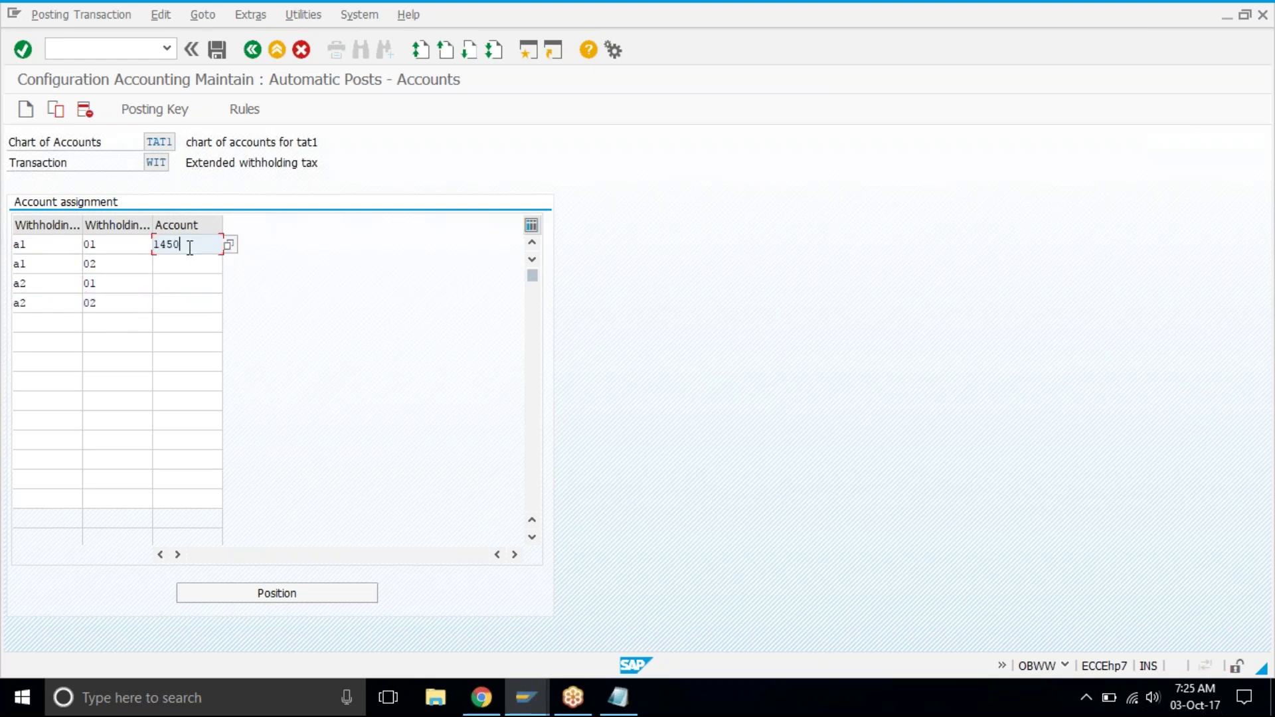
{"action": "key", "text": "Down"}
{"action": "type", "text": "1450"}
{"action": "key", "text": "Down"}
{"action": "type", "text": "1450"}
{"action": "key", "text": "Down"}
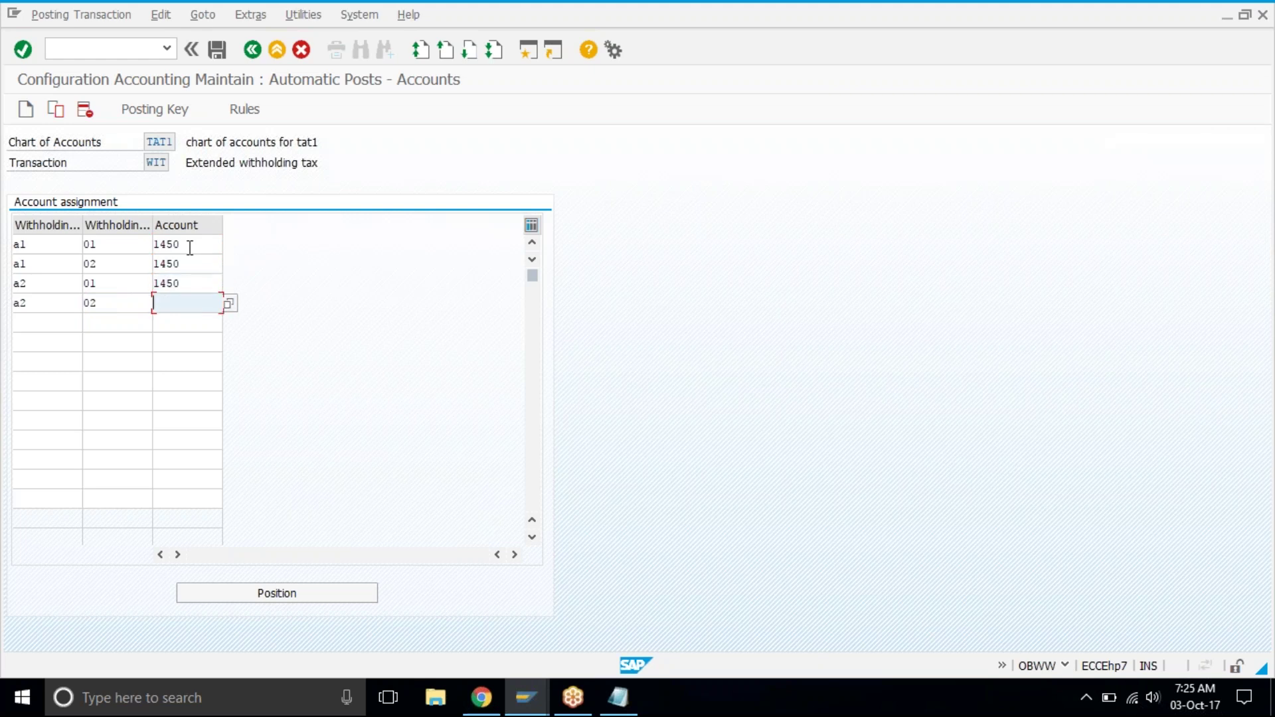
{"action": "type", "text": "1450"}
{"action": "key", "text": "Return"}
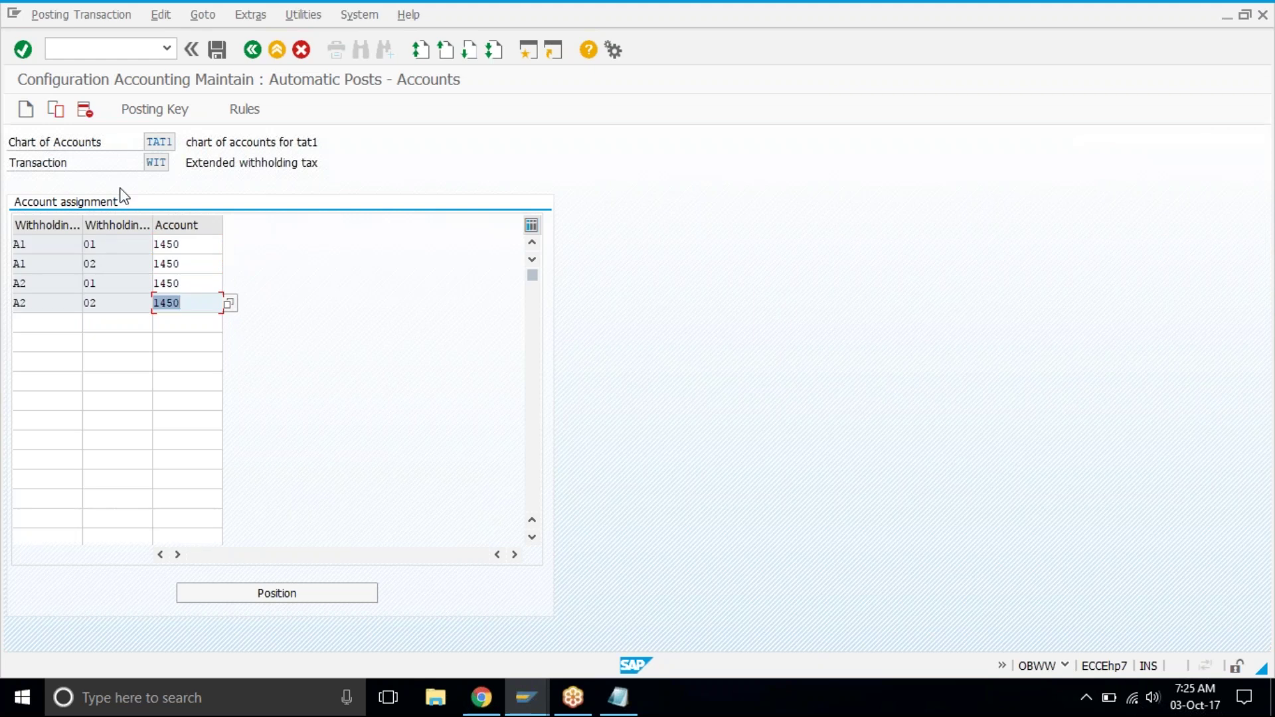
Review the second withholding tax column and the assigned account in each of the four rows
{"action": "left_click", "coordinate": [103, 245]}
{"action": "left_click", "coordinate": [108, 263]}
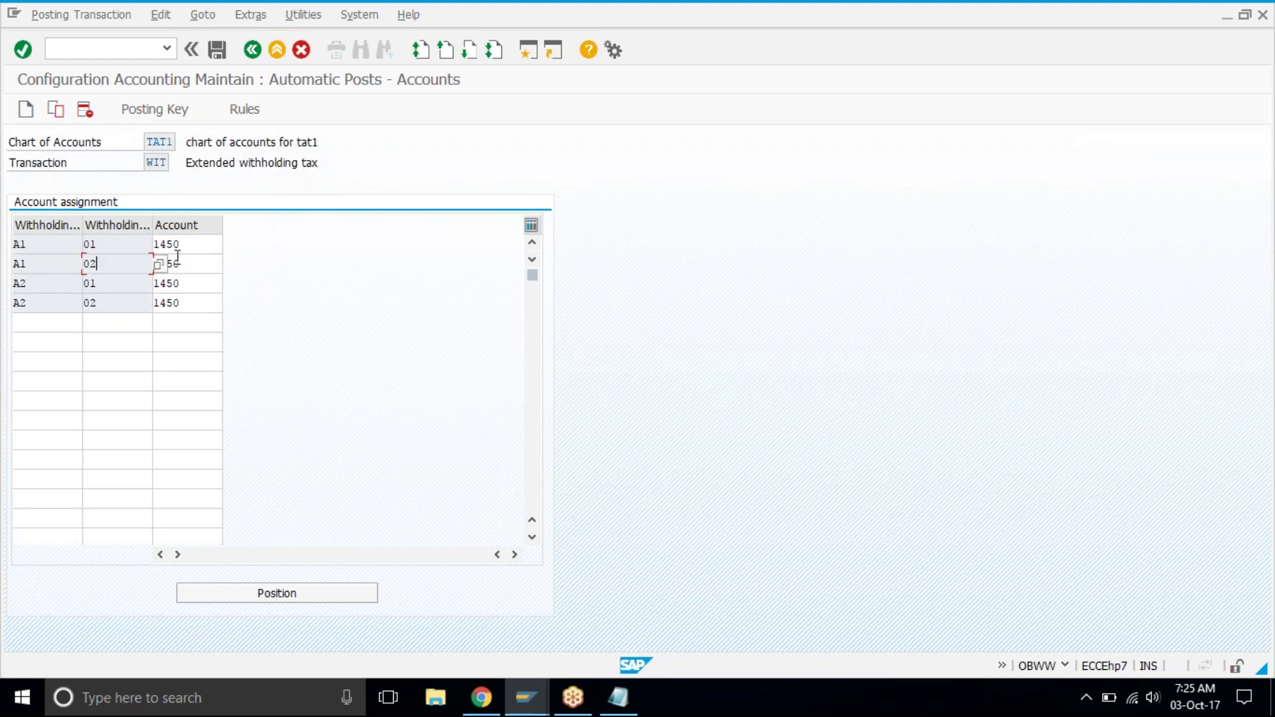
{"action": "left_click", "coordinate": [111, 286]}
{"action": "left_click", "coordinate": [119, 298]}
{"action": "left_click", "coordinate": [204, 245]}
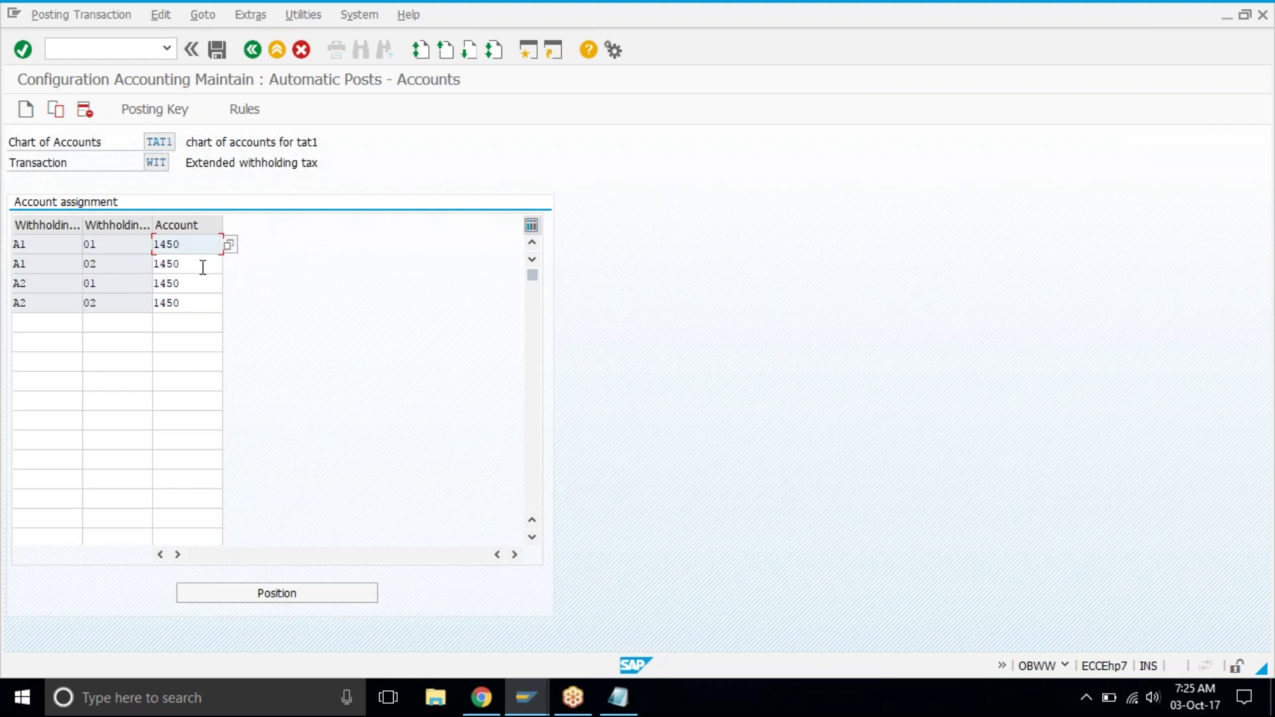
{"action": "left_click", "coordinate": [202, 266]}
{"action": "left_click", "coordinate": [203, 285]}
{"action": "left_click", "coordinate": [202, 300]}
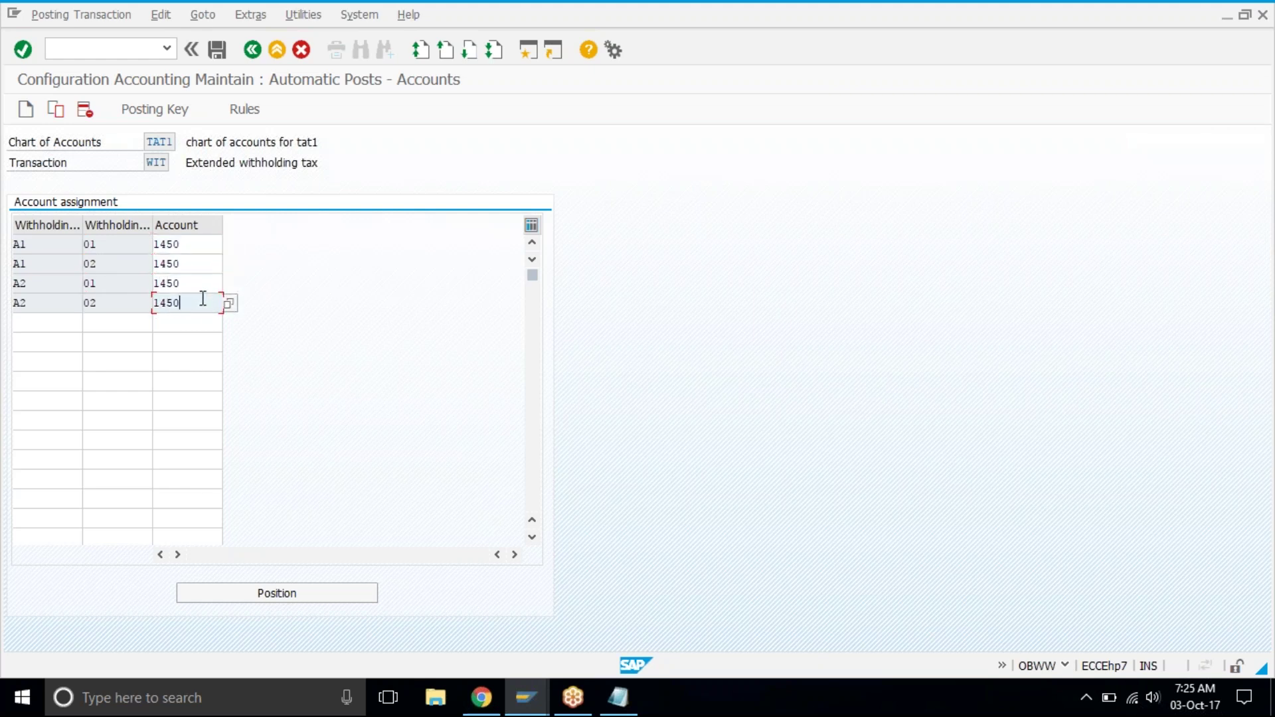
Save the withholding tax account assignments and return to the IMG structure
{"action": "left_click", "coordinate": [216, 50]}
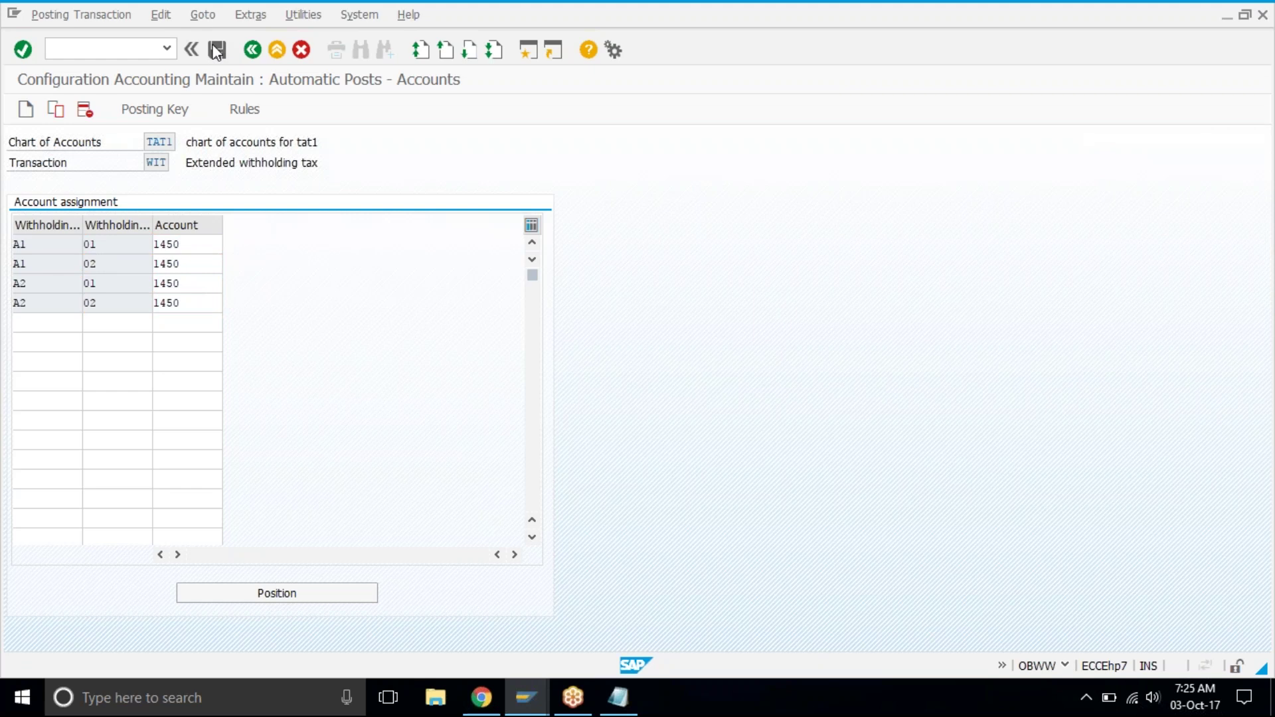
{"action": "left_click", "coordinate": [223, 312]}
{"action": "left_click", "coordinate": [264, 50]}
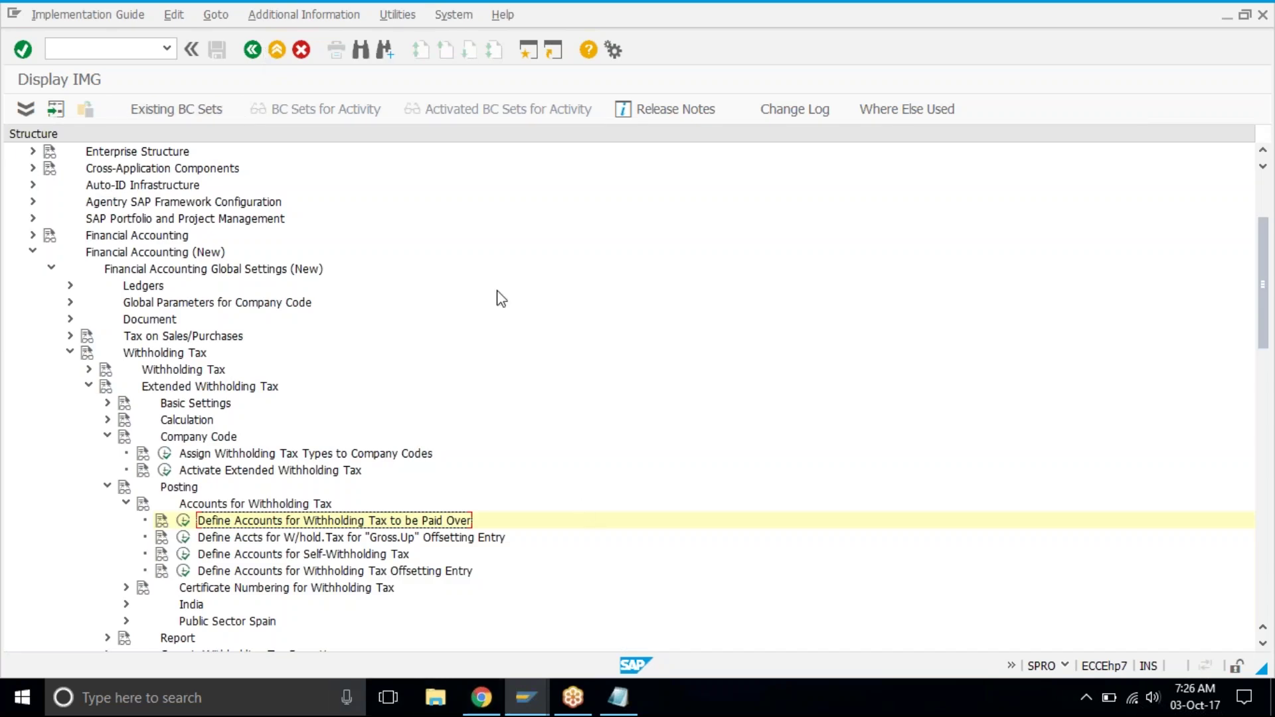
Open the vendor change transaction FK02 in a new session
{"action": "left_click", "coordinate": [527, 54]}
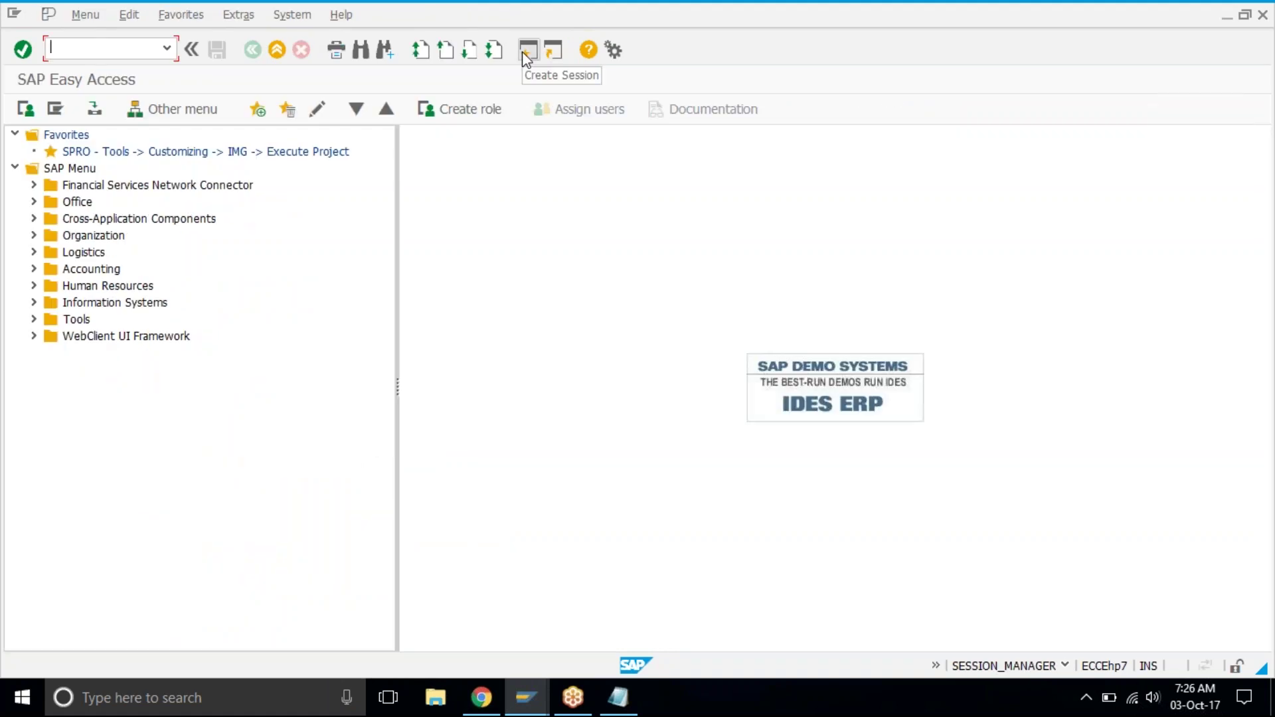
{"action": "type", "text": "fk02"}
{"action": "key", "text": "Return"}
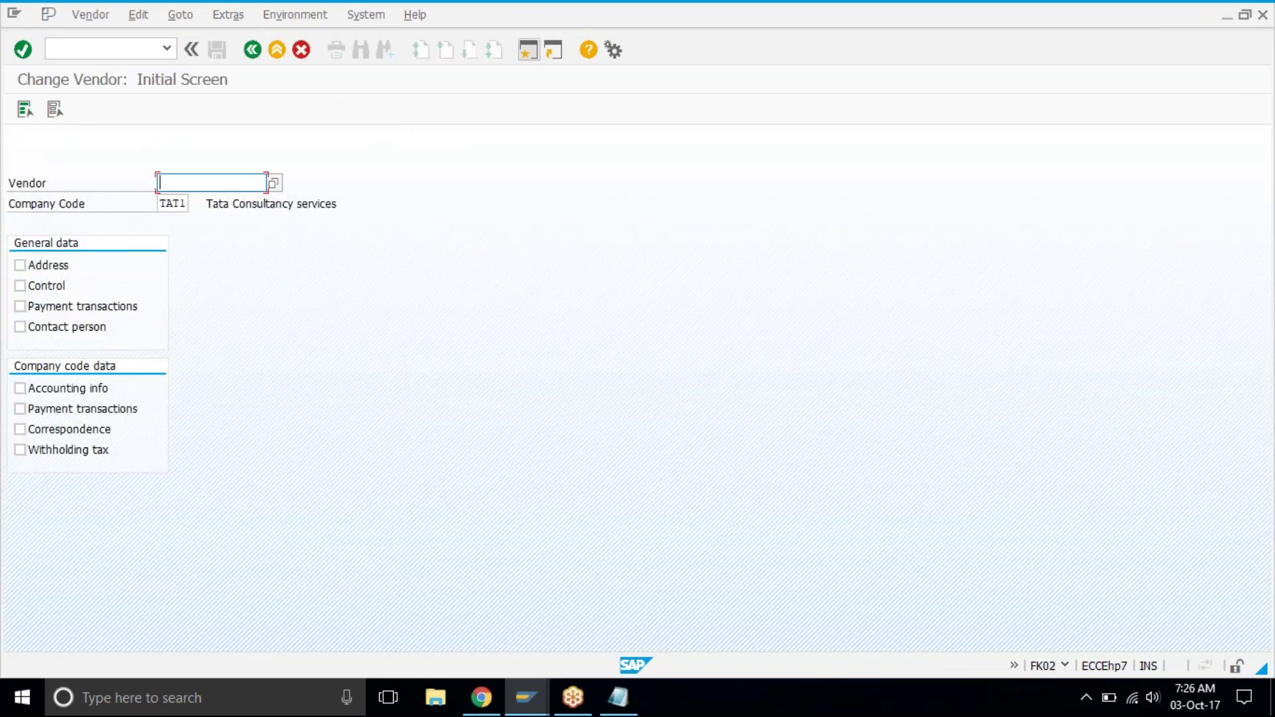
Look up the existing vendors of company code TAT1 and close the list without choosing one
{"action": "key", "text": "F4"}
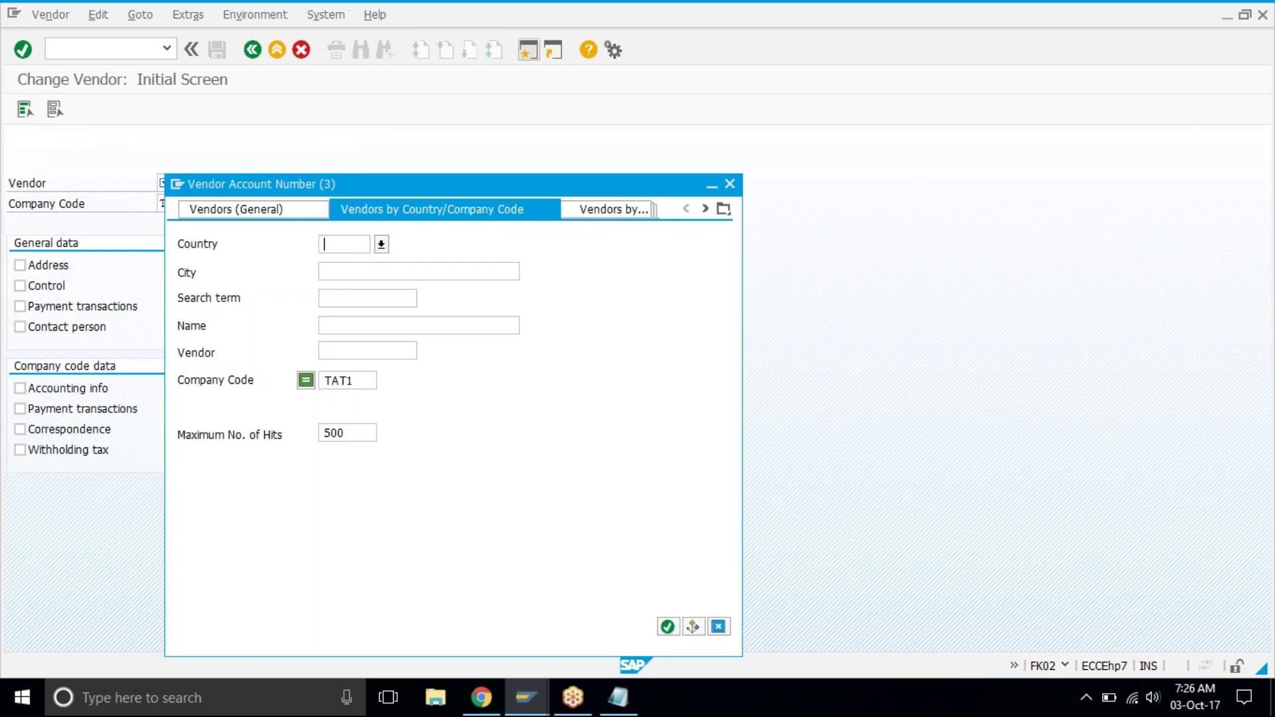
{"action": "key", "text": "Return"}
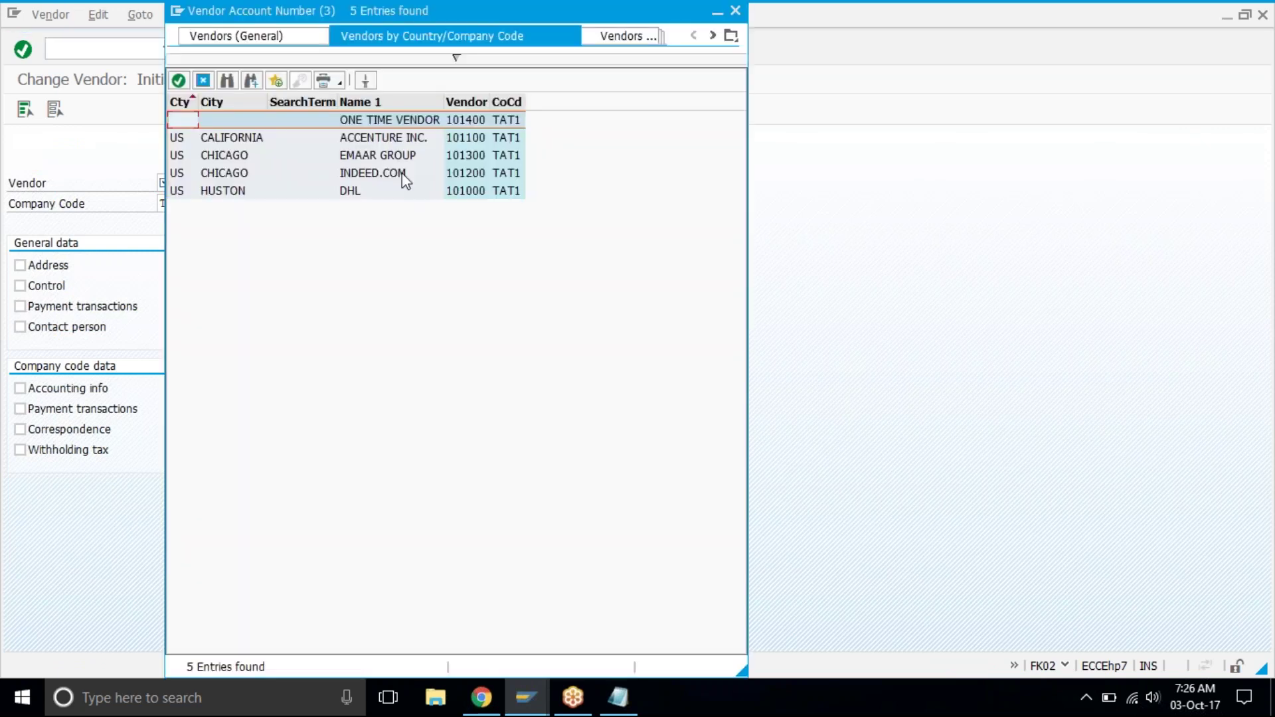
{"action": "left_click", "coordinate": [399, 193]}
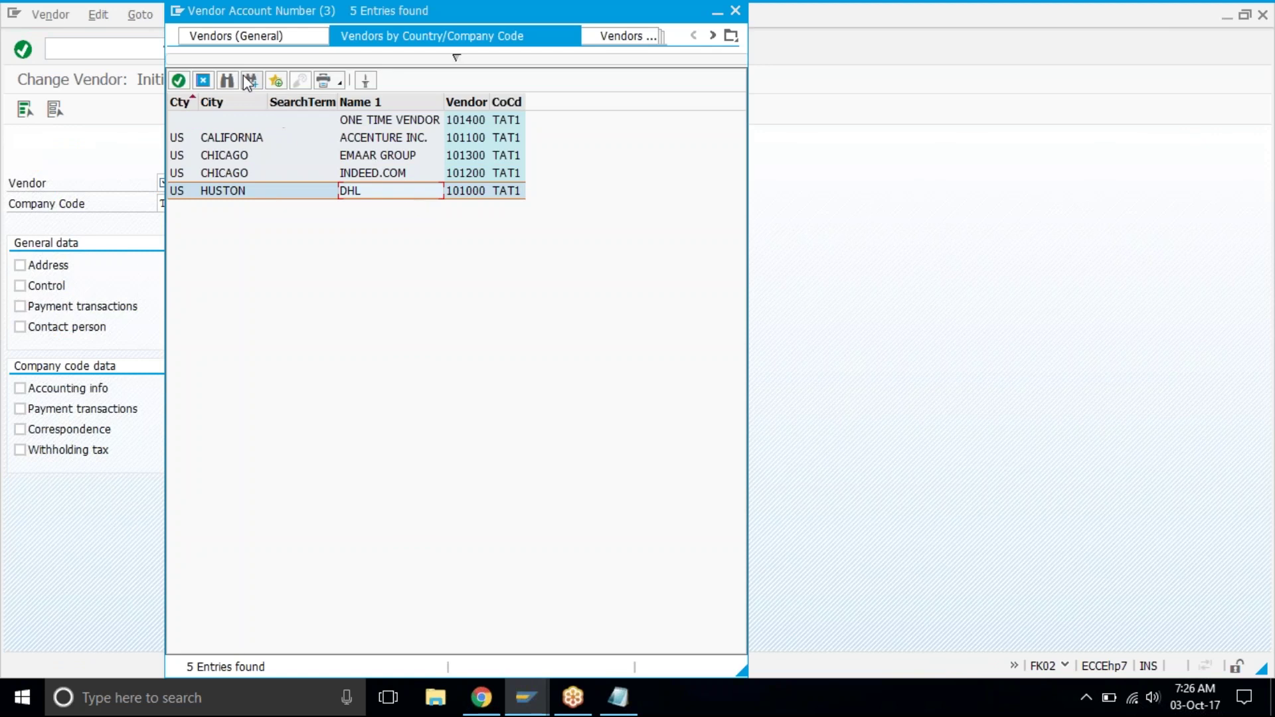
{"action": "left_click", "coordinate": [199, 81]}
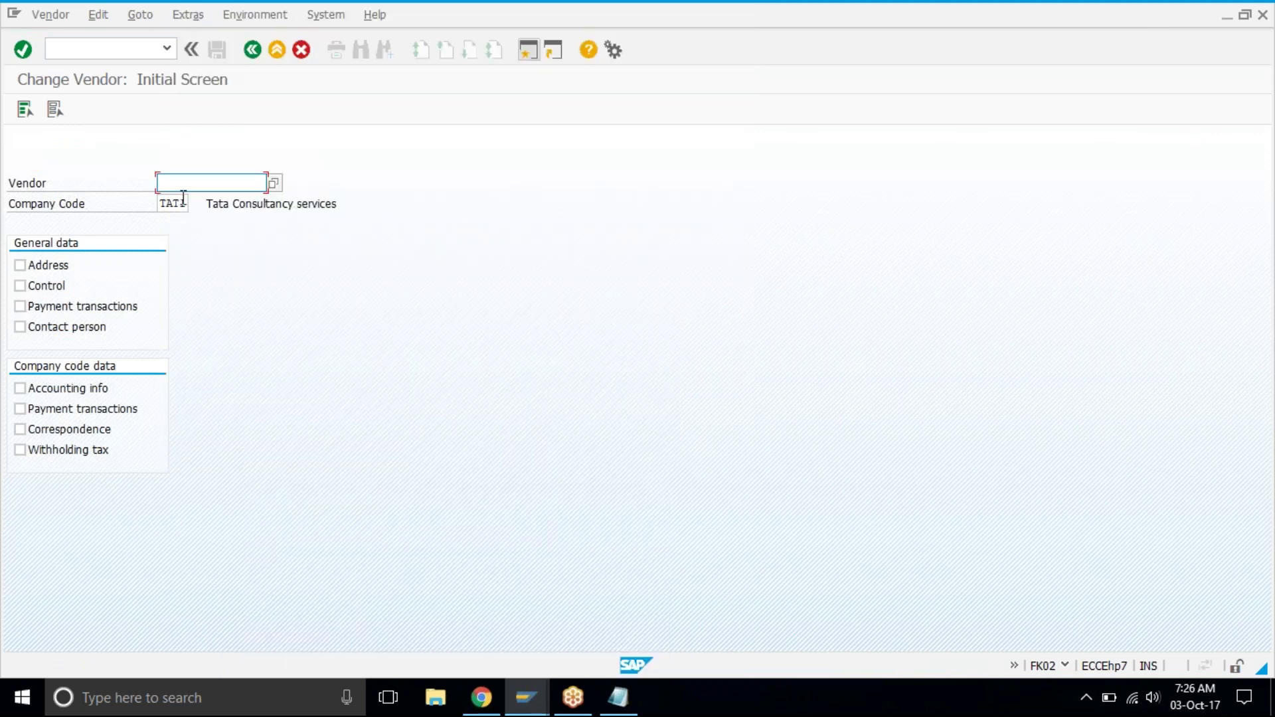
Start creating a vendor in company code TAT1 with account group TAT1
{"action": "left_click", "coordinate": [32, 20]}
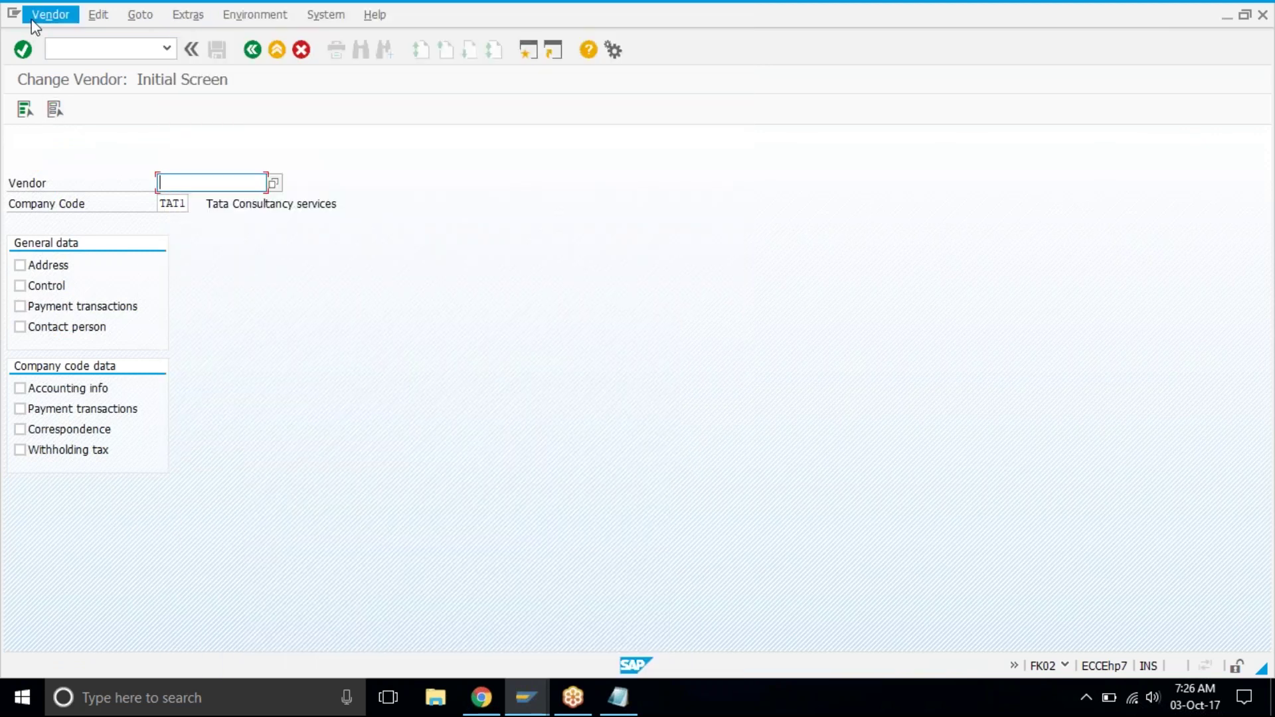
{"action": "left_click", "coordinate": [64, 39]}
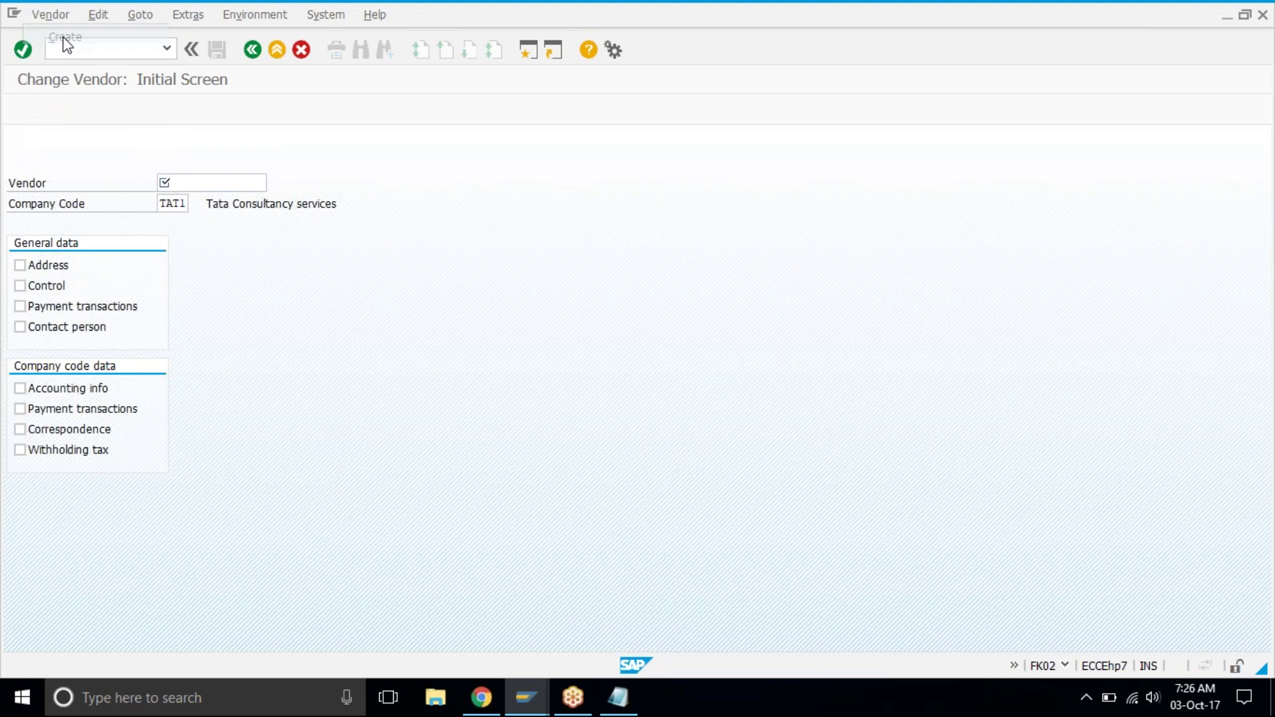
{"action": "left_click", "coordinate": [183, 224]}
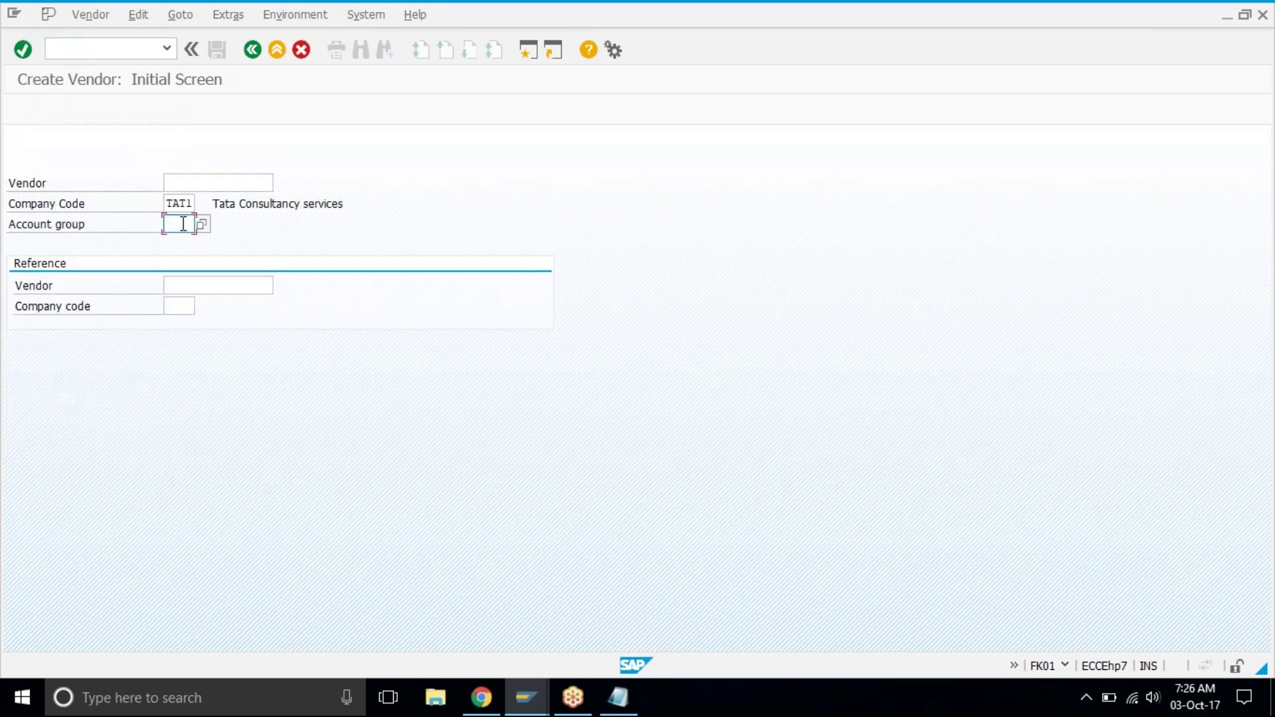
{"action": "type", "text": "tat1"}
{"action": "key", "text": "Return"}
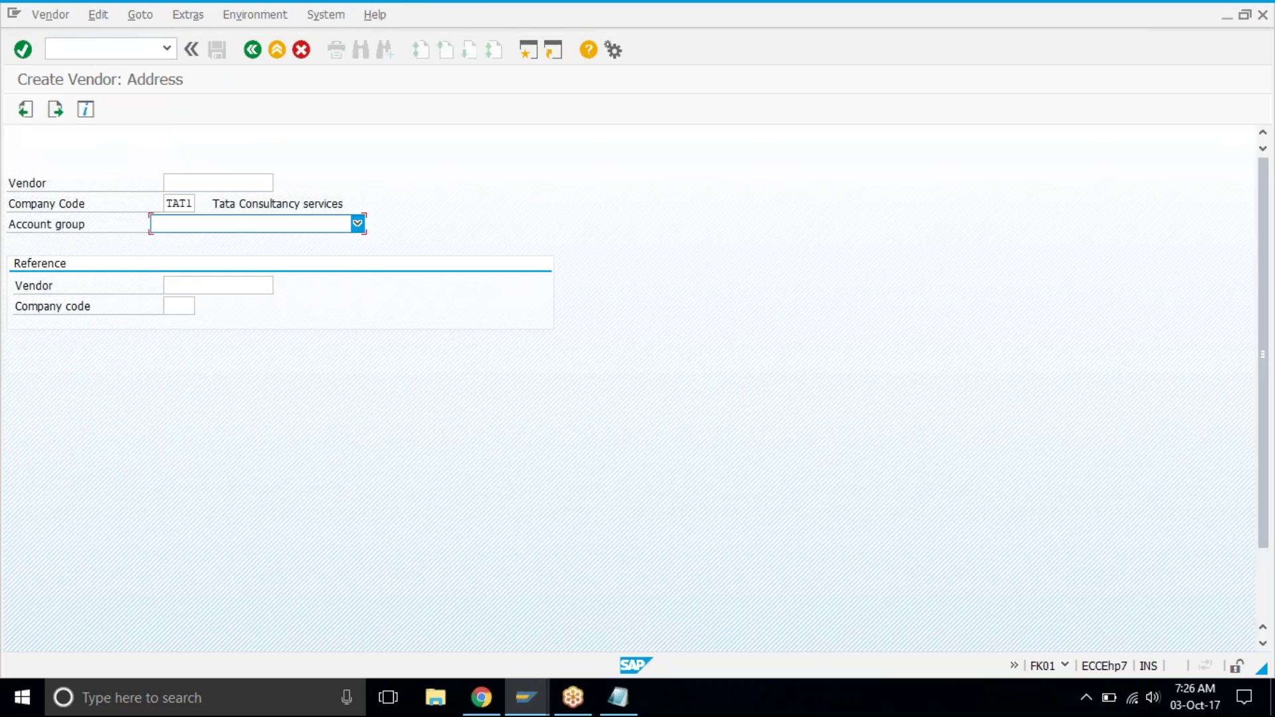
Fill in the vendor's address with title Company, name ABC Contractors and city denver, keeping country US
{"action": "type", "text": "Company"}
{"action": "key", "text": "Tab"}
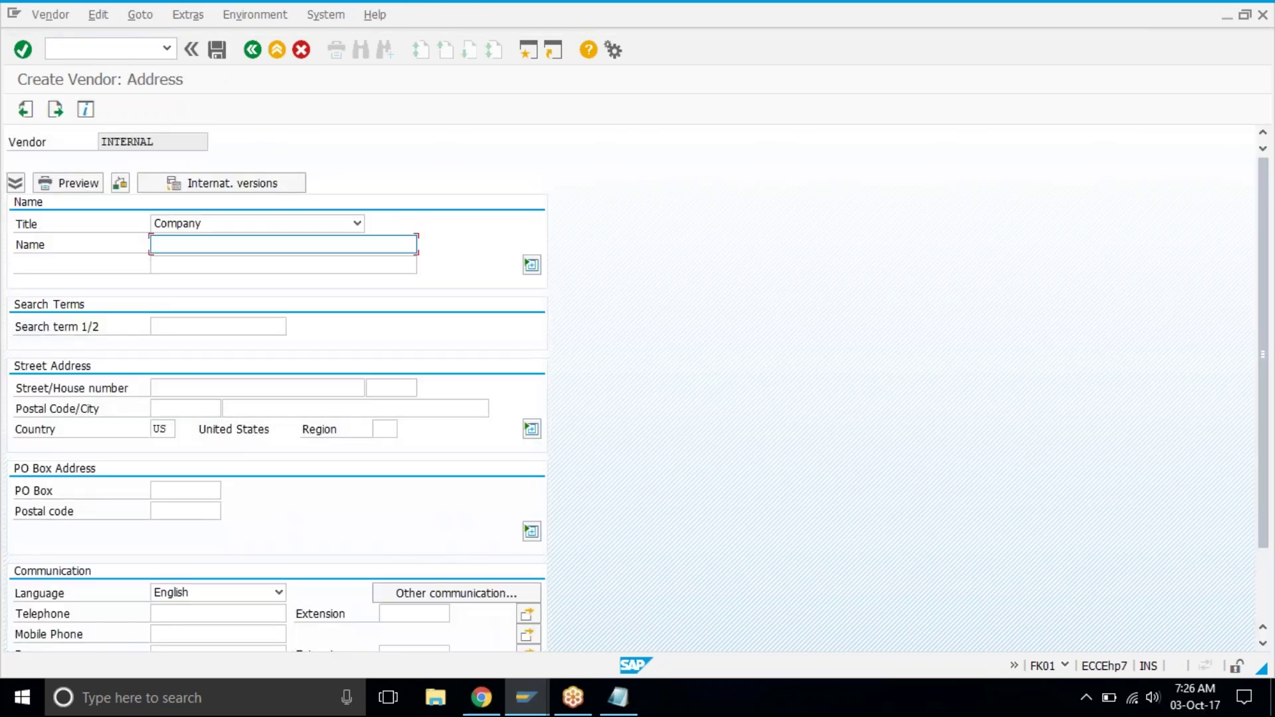
{"action": "type", "text": "ABC Contractors"}
{"action": "left_click", "coordinate": [229, 409]}
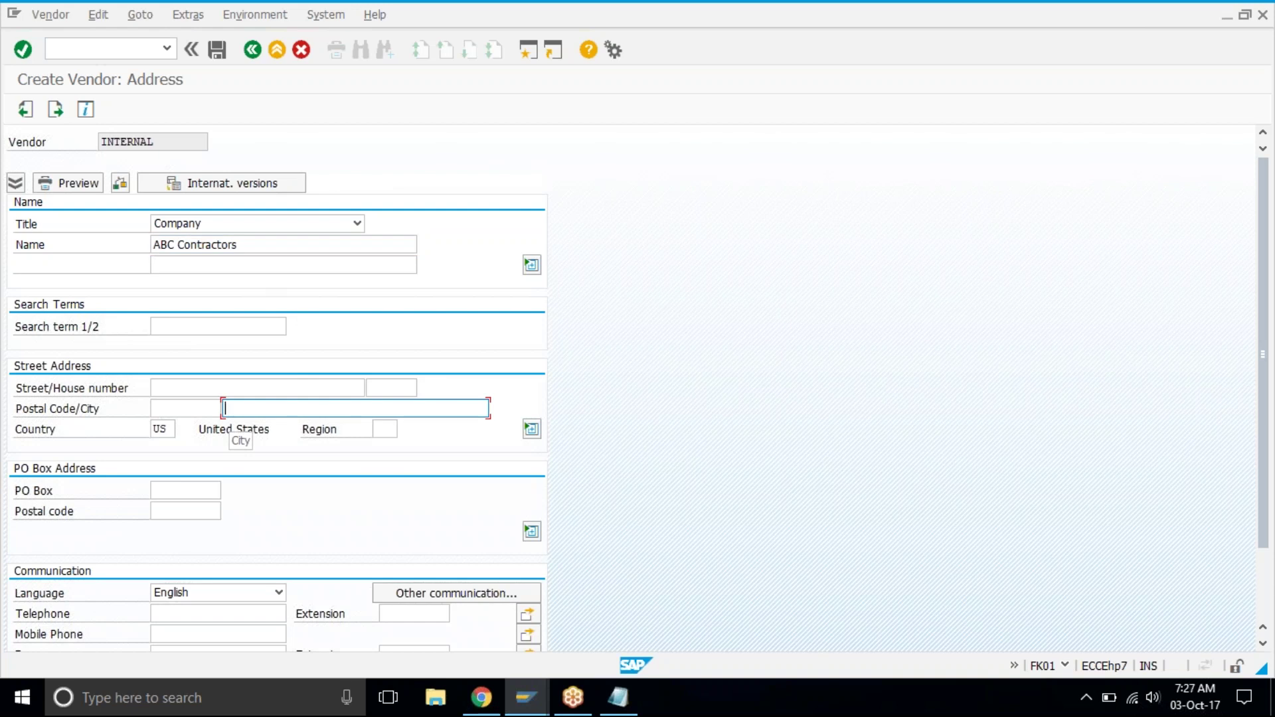
{"action": "type", "text": "denver"}
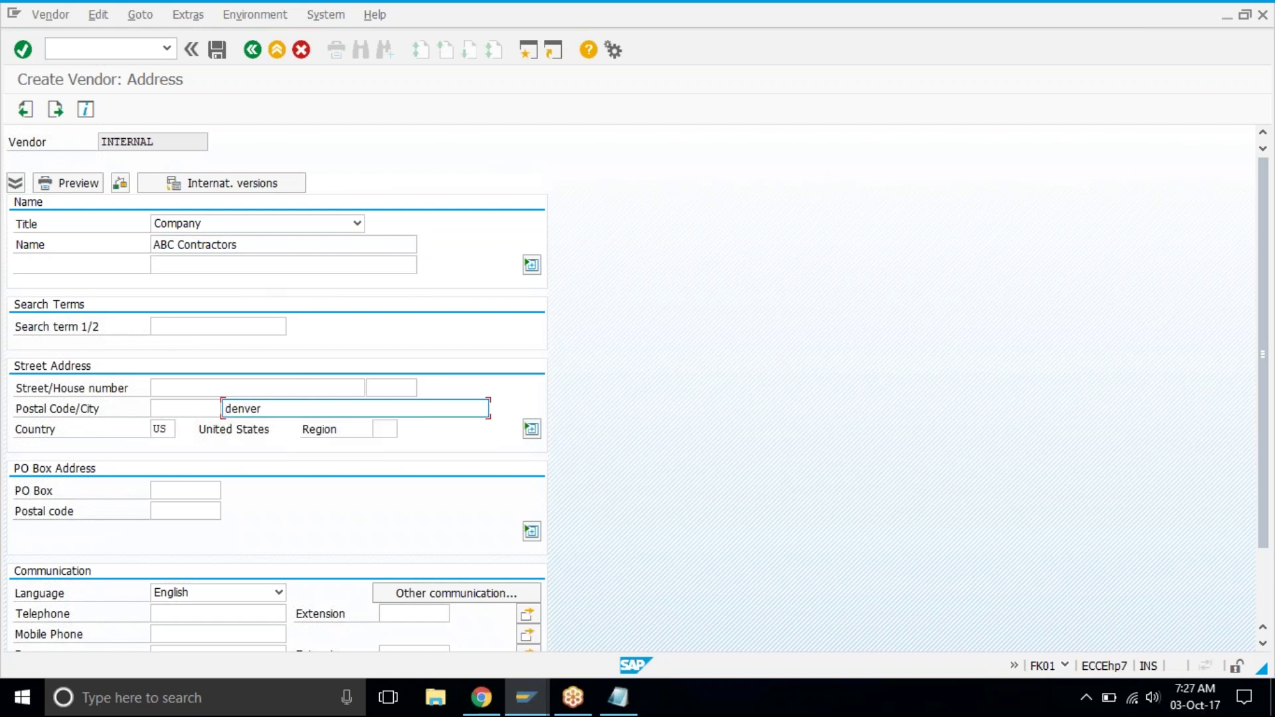
{"action": "key", "text": "Tab"}
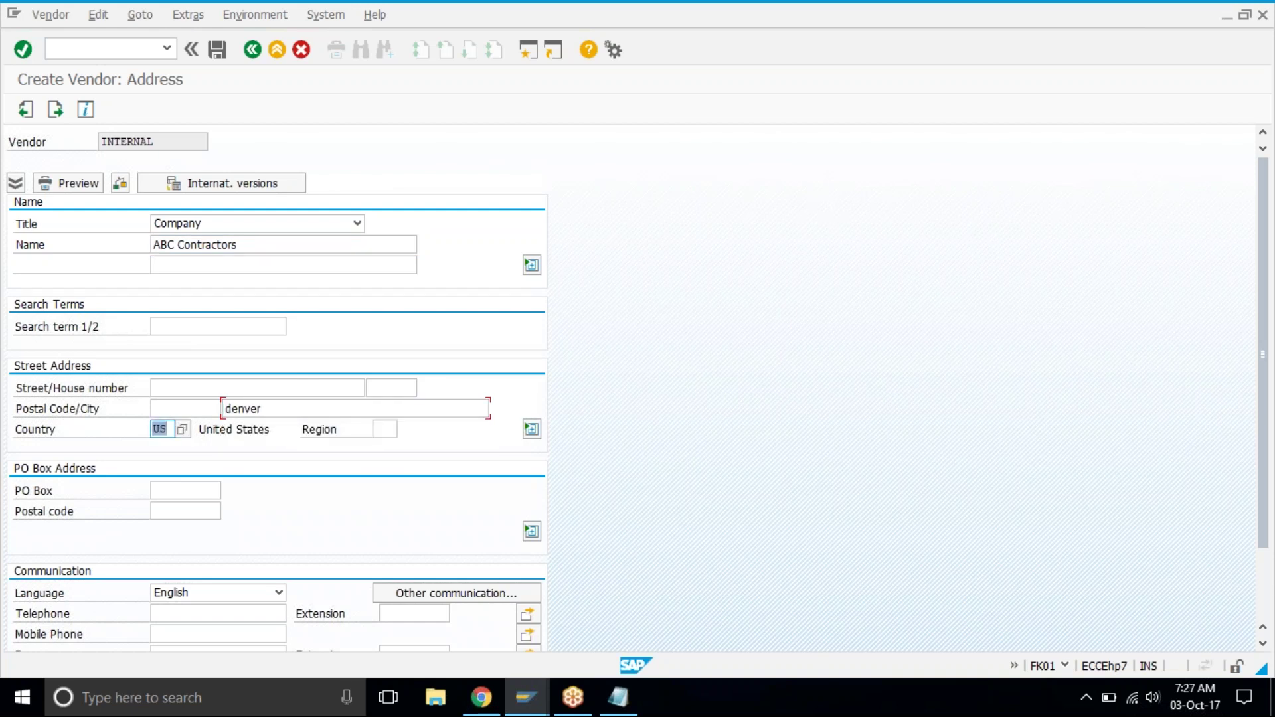
{"action": "key", "text": "Return"}
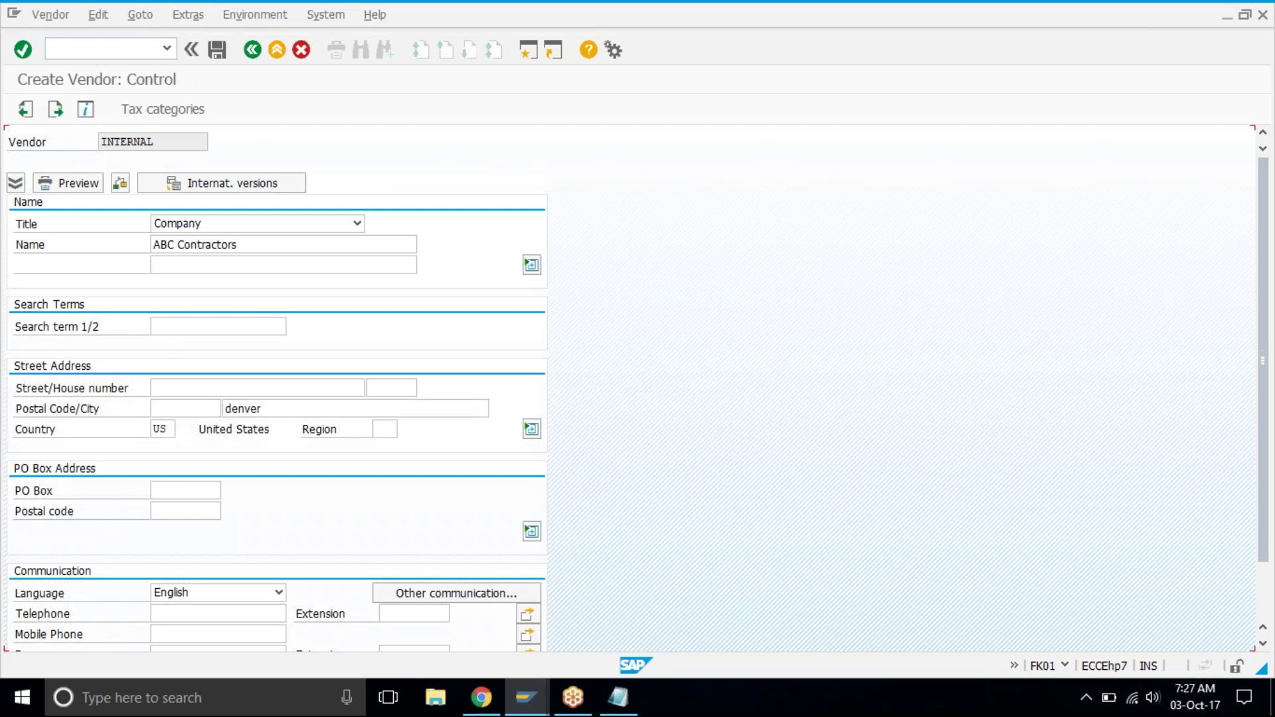
Skip the remaining general data and set reconciliation account 1200, sort key 001 and cash management group A1 for the vendor
{"action": "key", "text": "Return"}
{"action": "key", "text": "Return"}
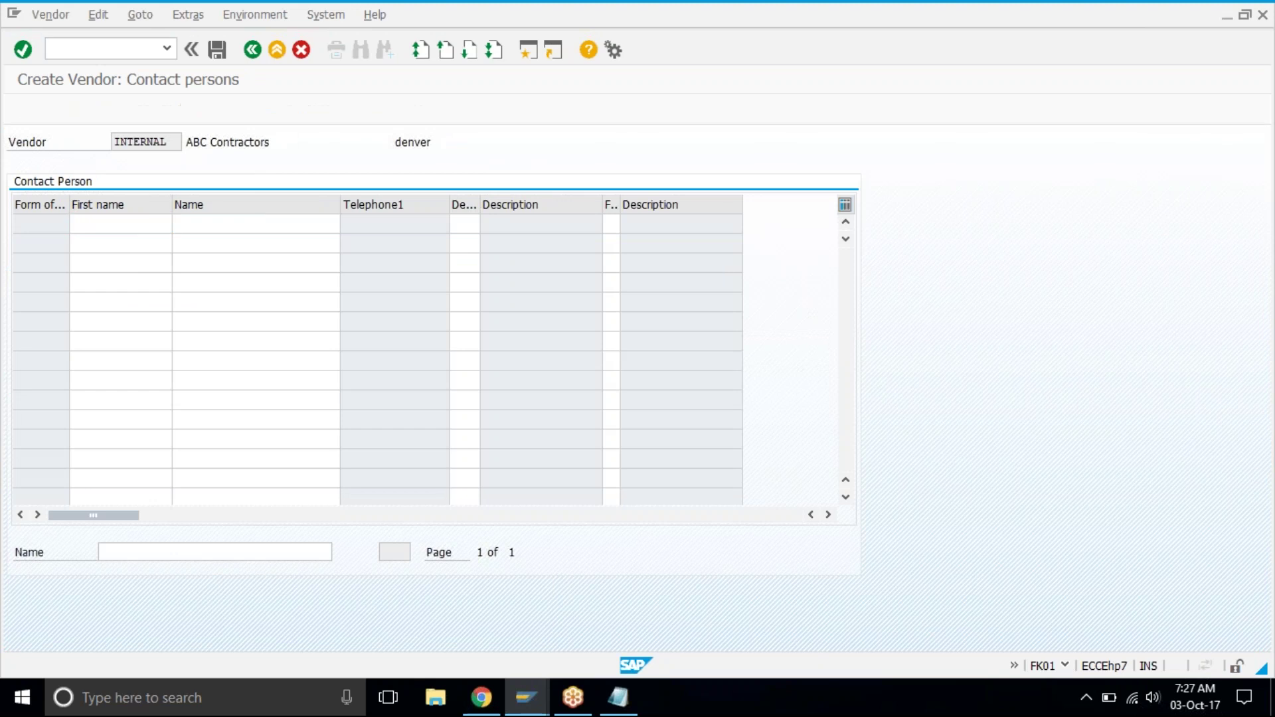
{"action": "key", "text": "Return"}
{"action": "type", "text": "1200"}
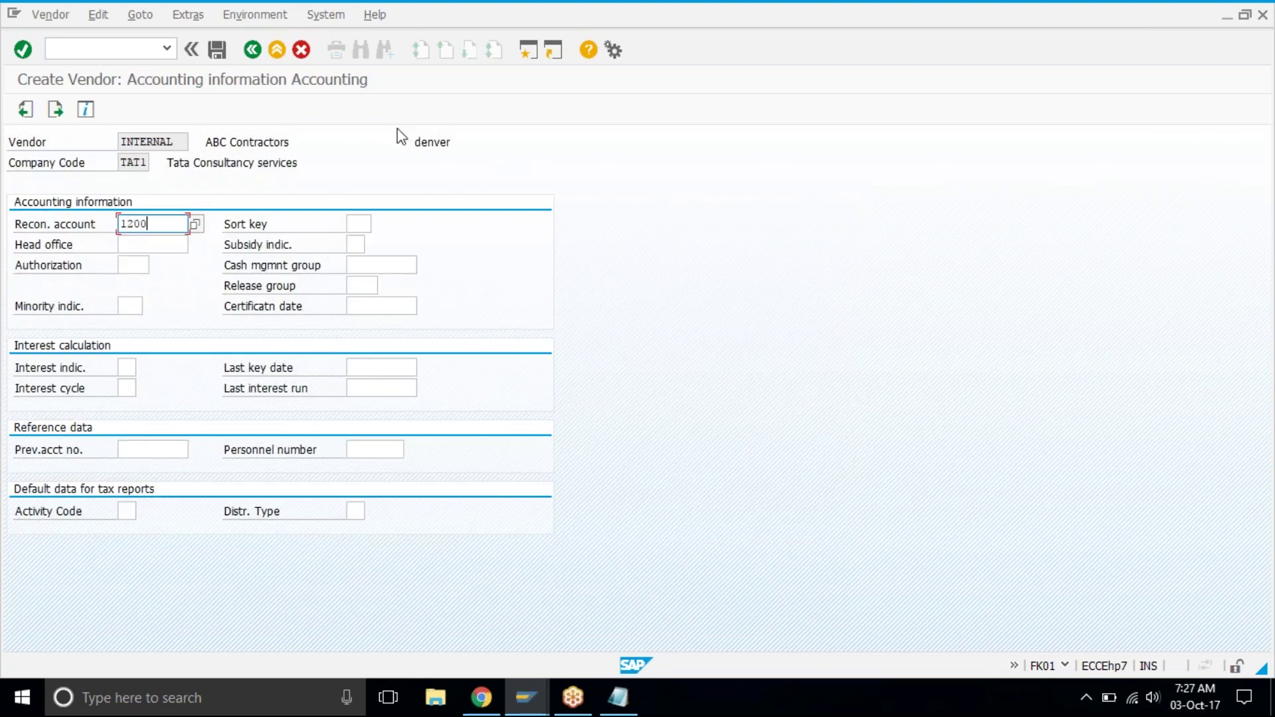
{"action": "key", "text": "Tab"}
{"action": "type", "text": "001"}
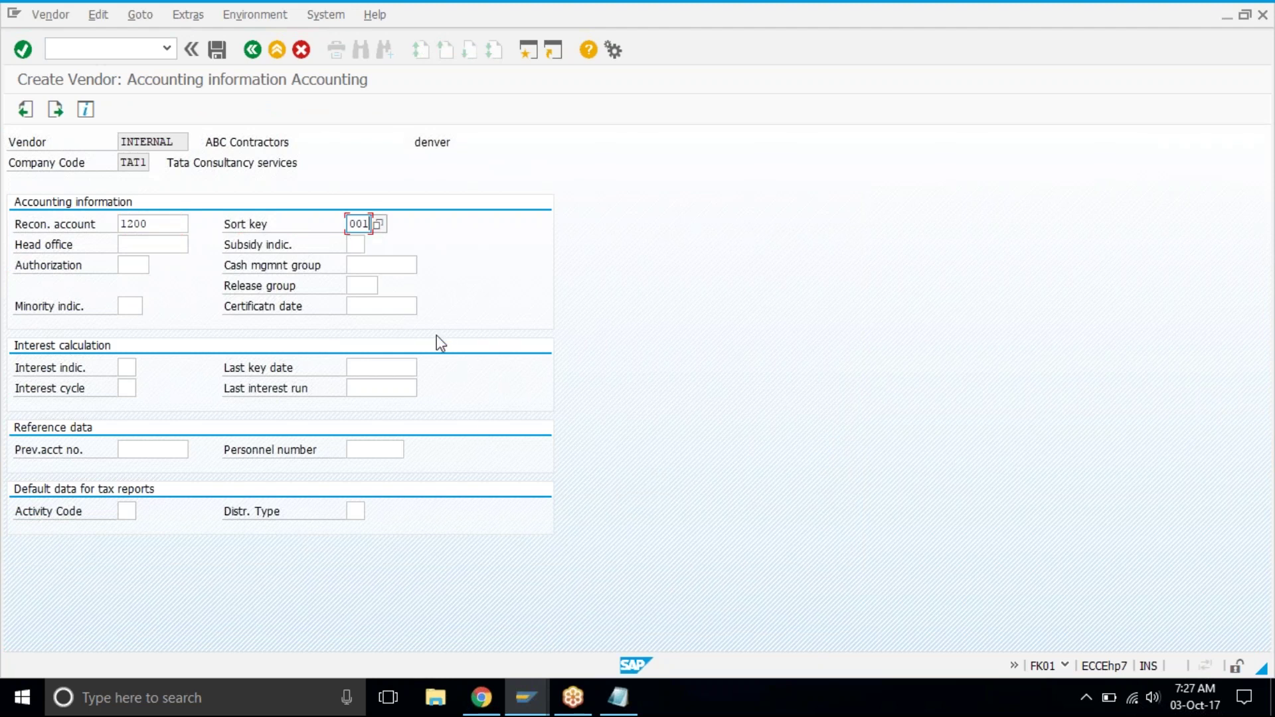
{"action": "left_click", "coordinate": [398, 261]}
{"action": "type", "text": "A"}
{"action": "left_click", "coordinate": [400, 287]}
{"action": "key", "text": "Return"}
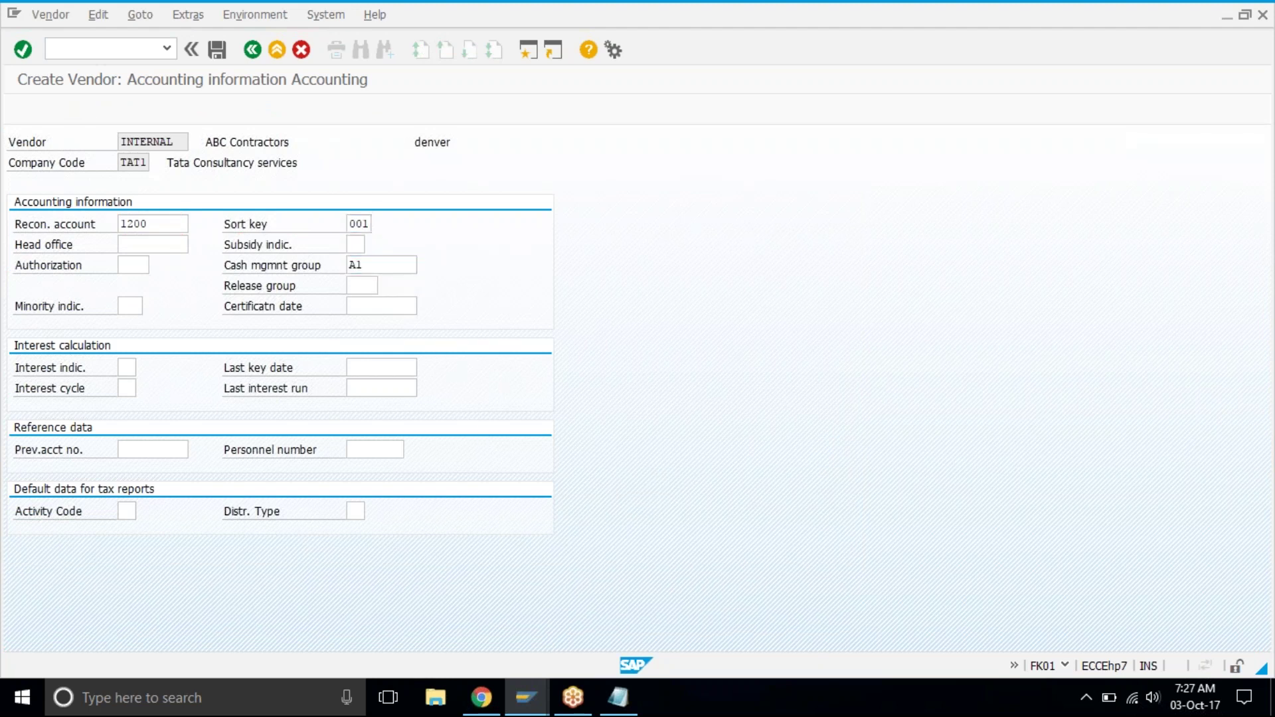
Enter payment terms 0001 and continue to the vendor's withholding tax data
{"action": "type", "text": "0001"}
{"action": "key", "text": "Return"}
{"action": "key", "text": "Return"}
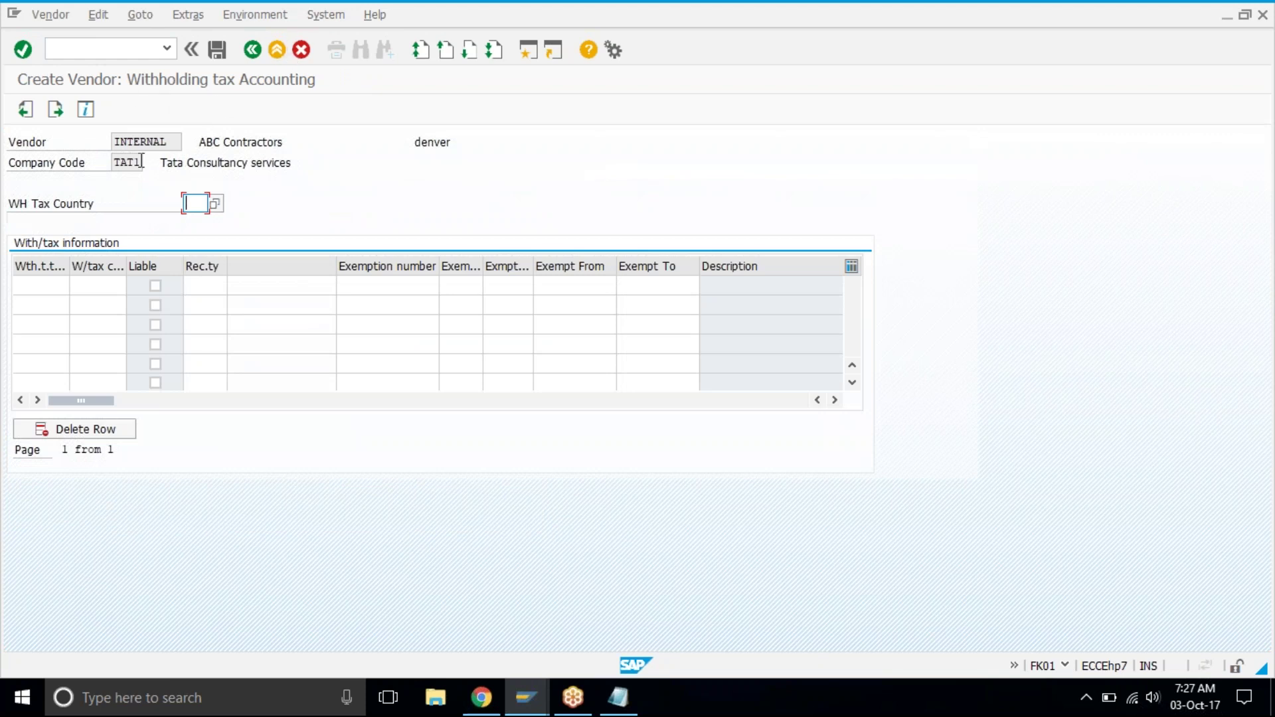
Set the withholding tax country to US and enter withholding tax types A1 and A2 in the first two rows
{"action": "type", "text": "us"}
{"action": "key", "text": "Tab"}
{"action": "left_click", "coordinate": [44, 278]}
{"action": "type", "text": "a1"}
{"action": "key", "text": "Down"}
{"action": "type", "text": "a2"}
Assign withholding tax code 01 to both types A1 and A2 and validate the entries
{"action": "left_click", "coordinate": [120, 285]}
{"action": "left_click", "coordinate": [132, 285]}
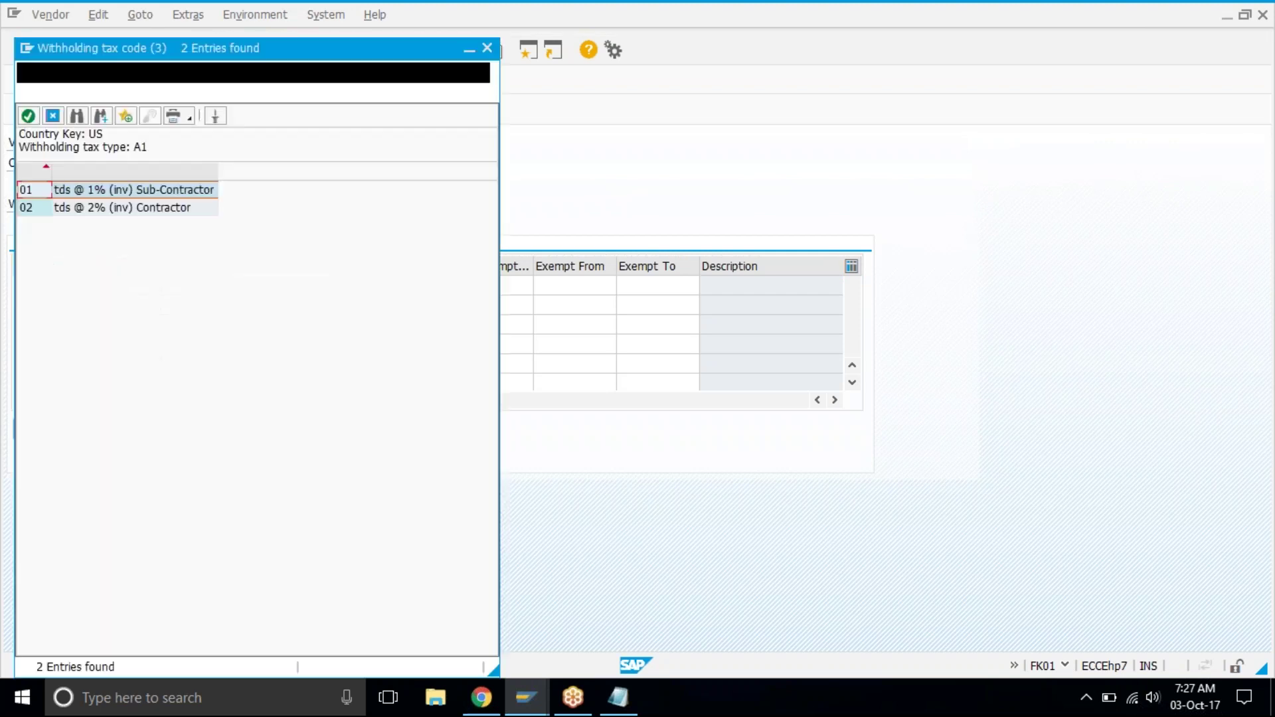
{"action": "left_click_drag", "start_coordinate": [135, 49], "coordinate": [502, 74]}
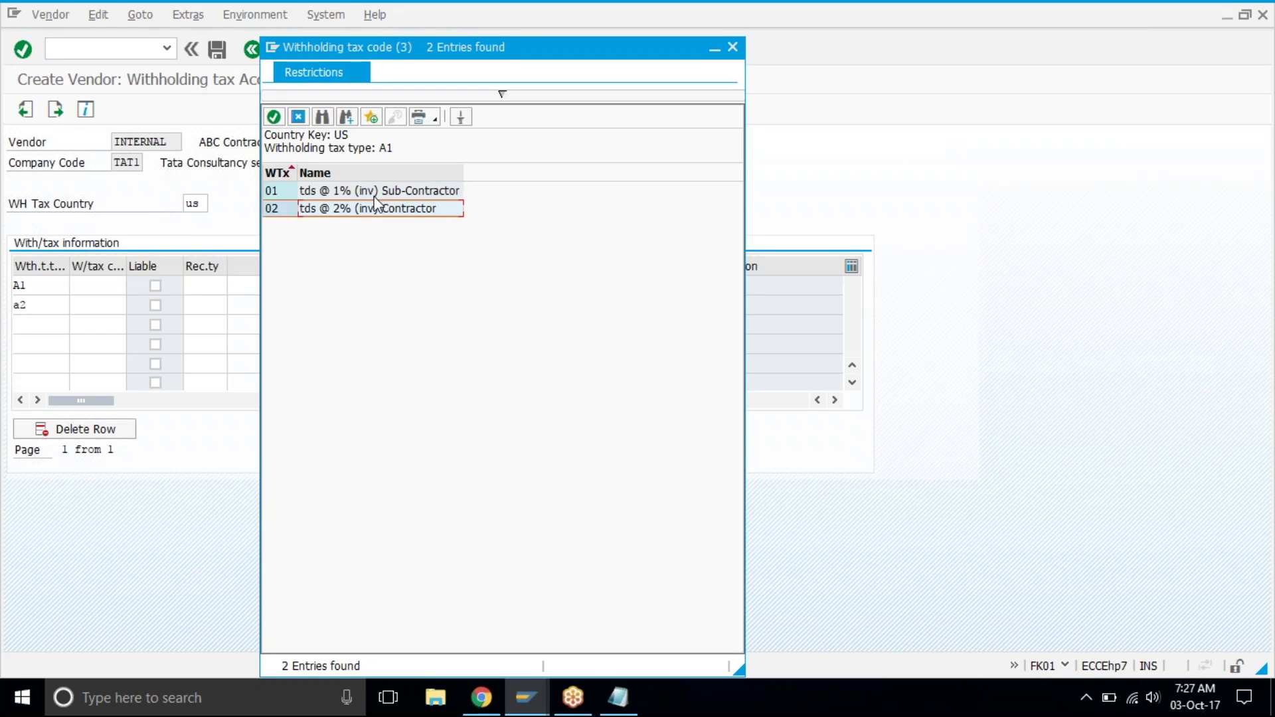
{"action": "double_click", "coordinate": [374, 196]}
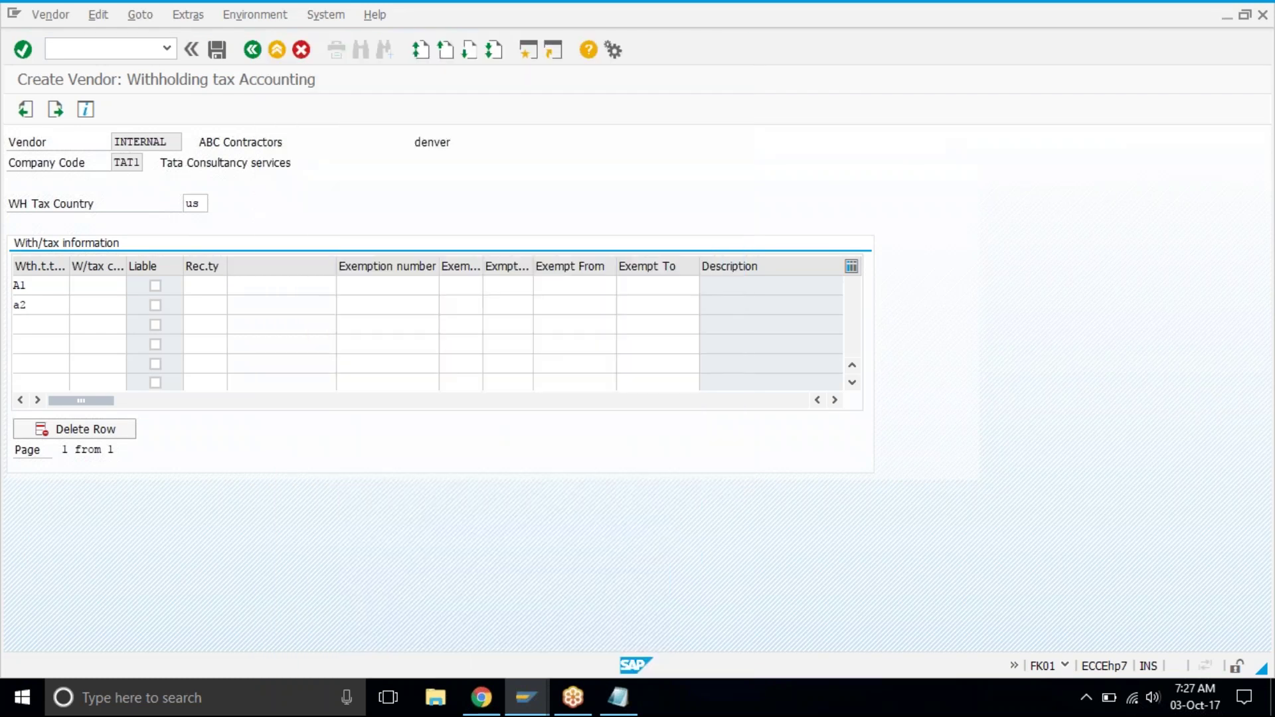
{"action": "left_click", "coordinate": [100, 305]}
{"action": "type", "text": "01"}
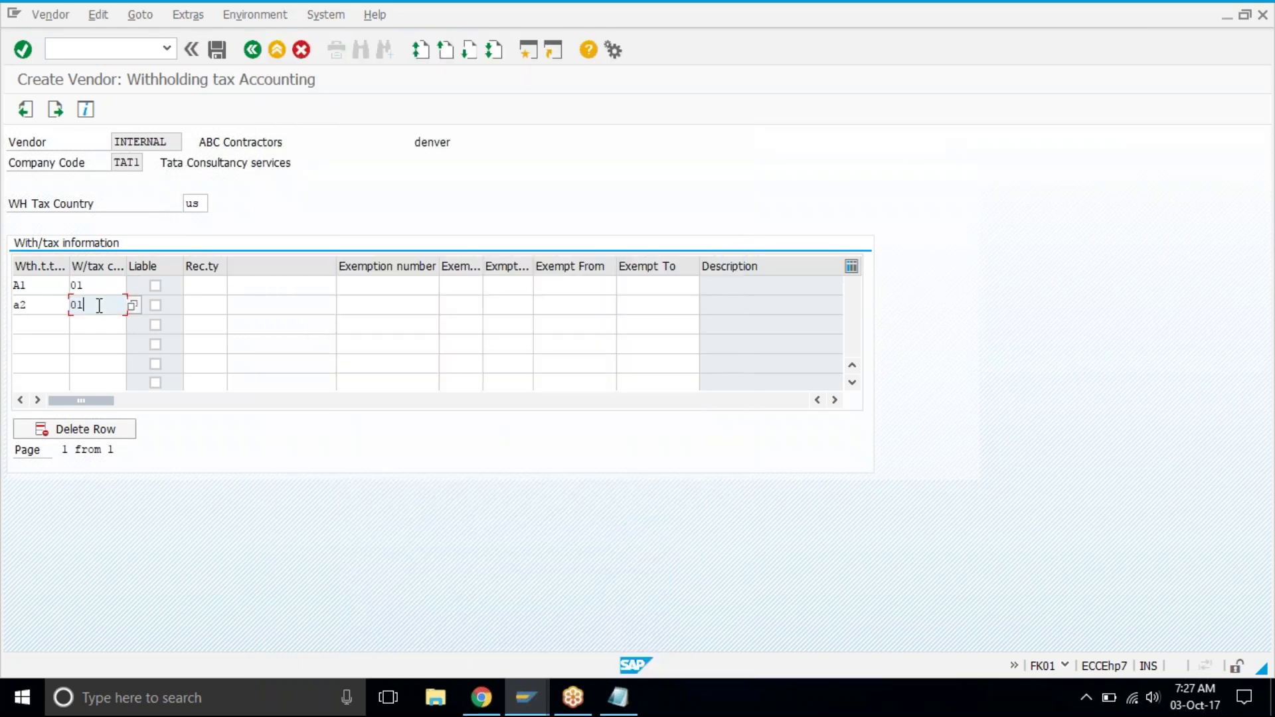
{"action": "key", "text": "Return"}
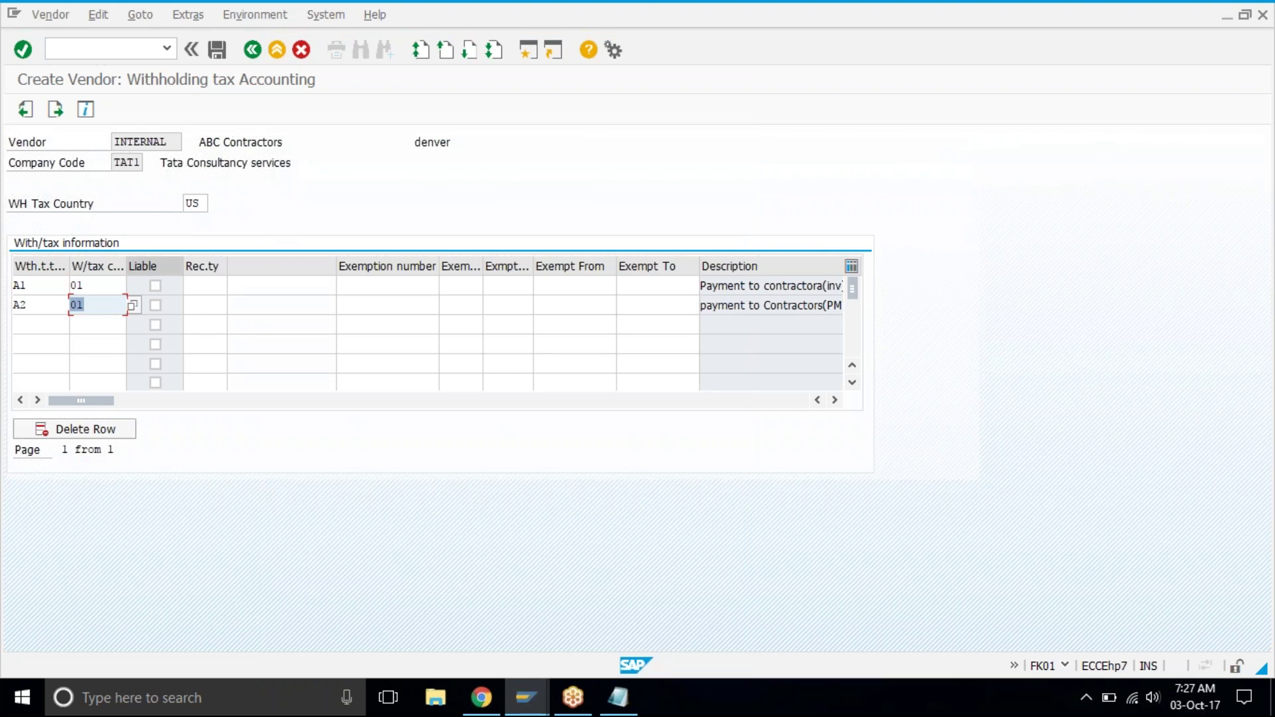
Mark both withholding tax types as liable and save the new vendor
{"action": "left_click", "coordinate": [155, 286]}
{"action": "left_click", "coordinate": [157, 308]}
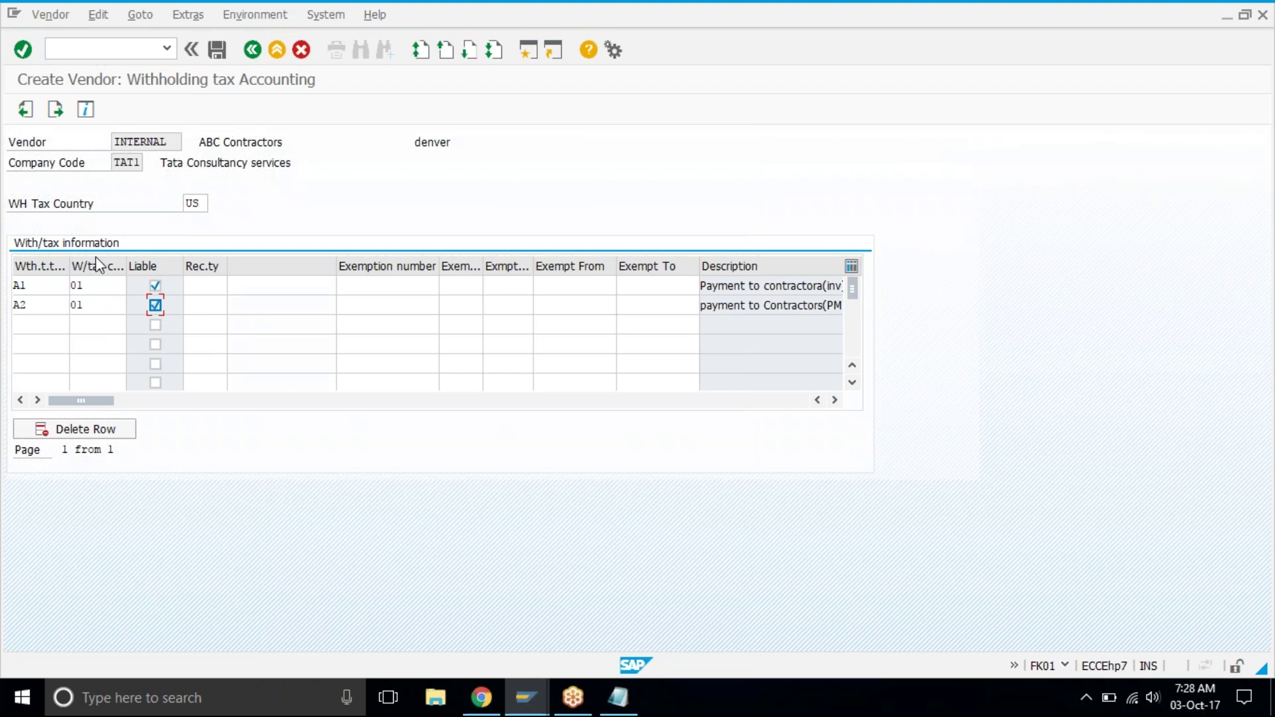
{"action": "left_click", "coordinate": [224, 55]}
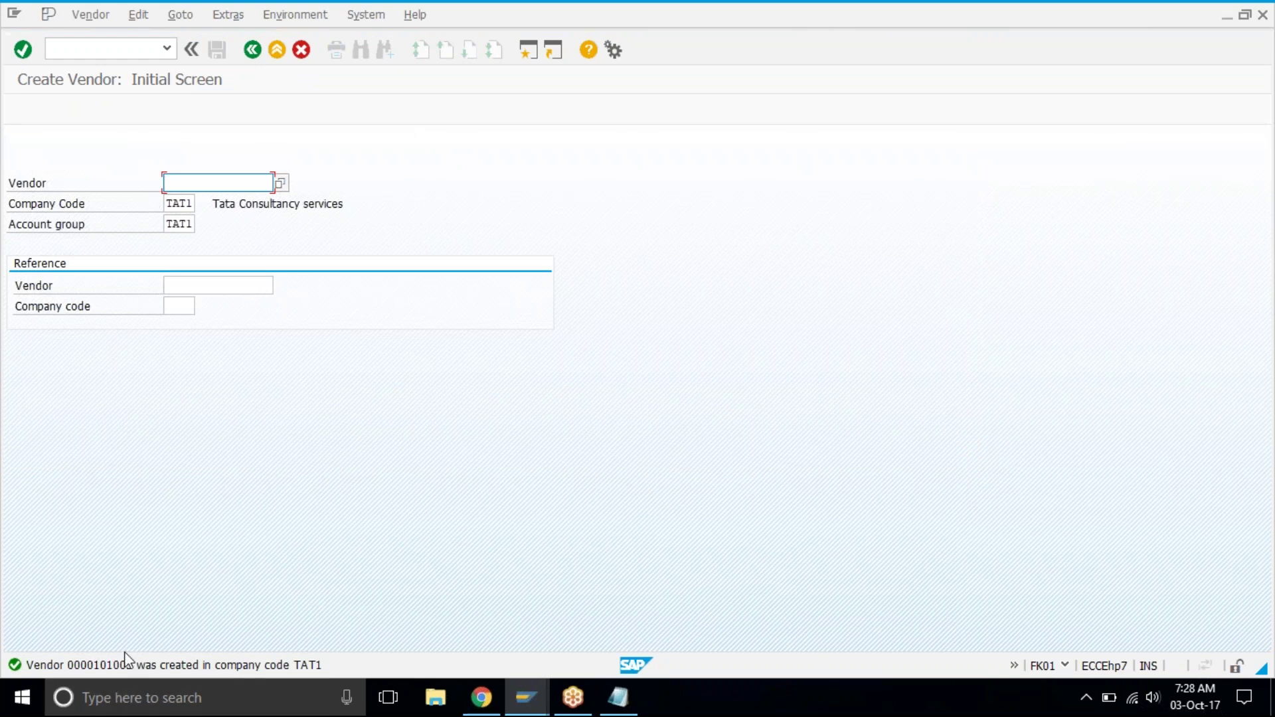
Switch to changing vendors, select the withholding tax data and try to open it for a different vendor number
{"action": "left_click", "coordinate": [123, 48]}
{"action": "left_click", "coordinate": [83, 12]}
{"action": "left_click", "coordinate": [101, 59]}
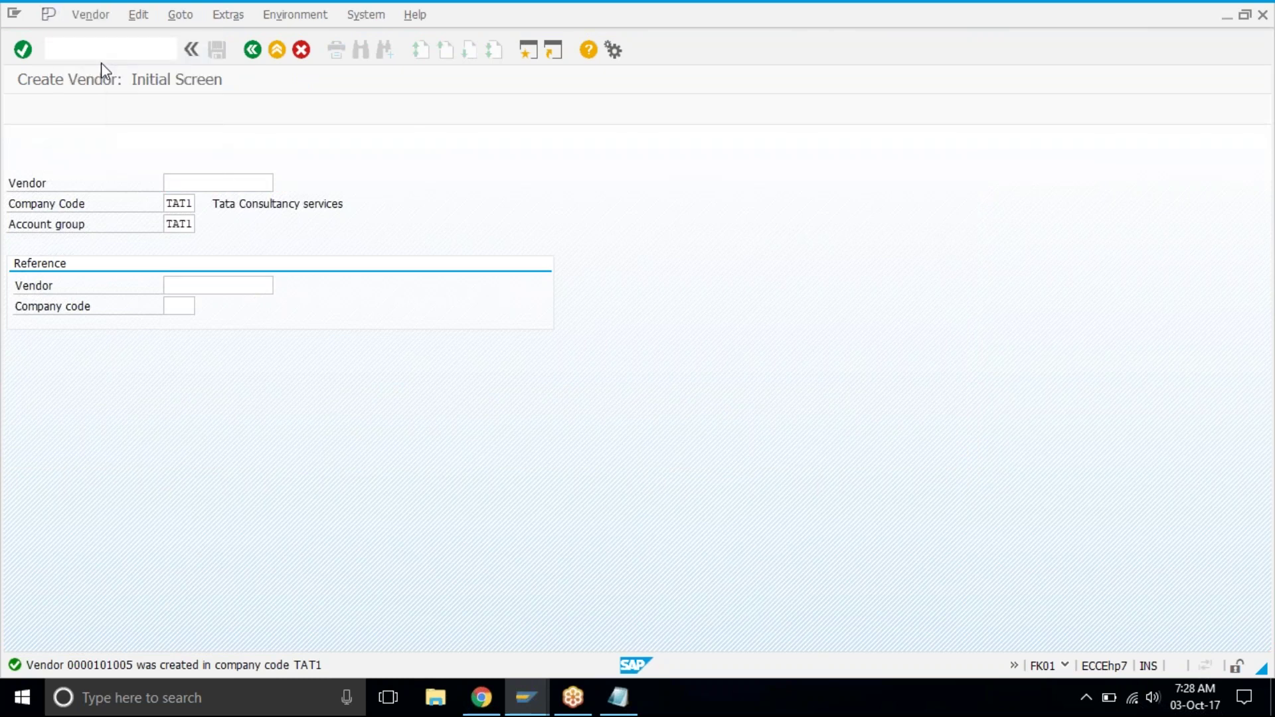
{"action": "left_click", "coordinate": [251, 186]}
{"action": "key", "text": "BackSpace"}
{"action": "type", "text": "4"}
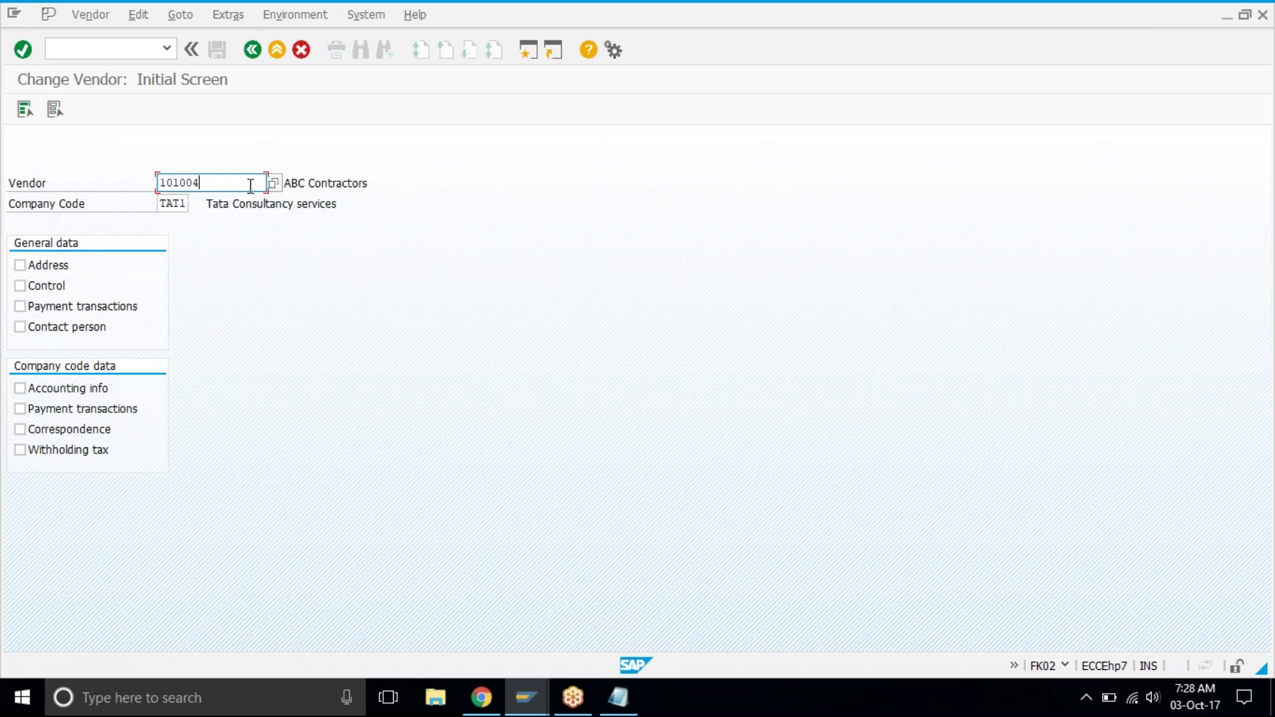
{"action": "left_click", "coordinate": [47, 451]}
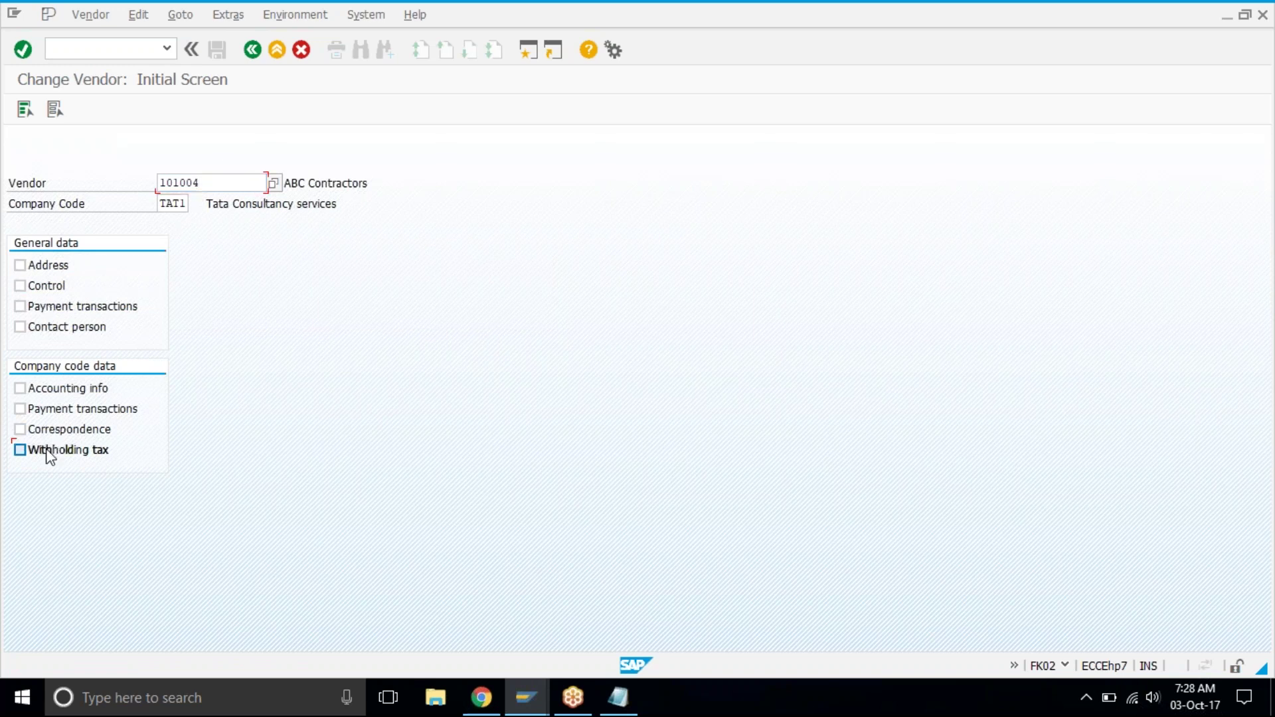
{"action": "key", "text": "Return"}
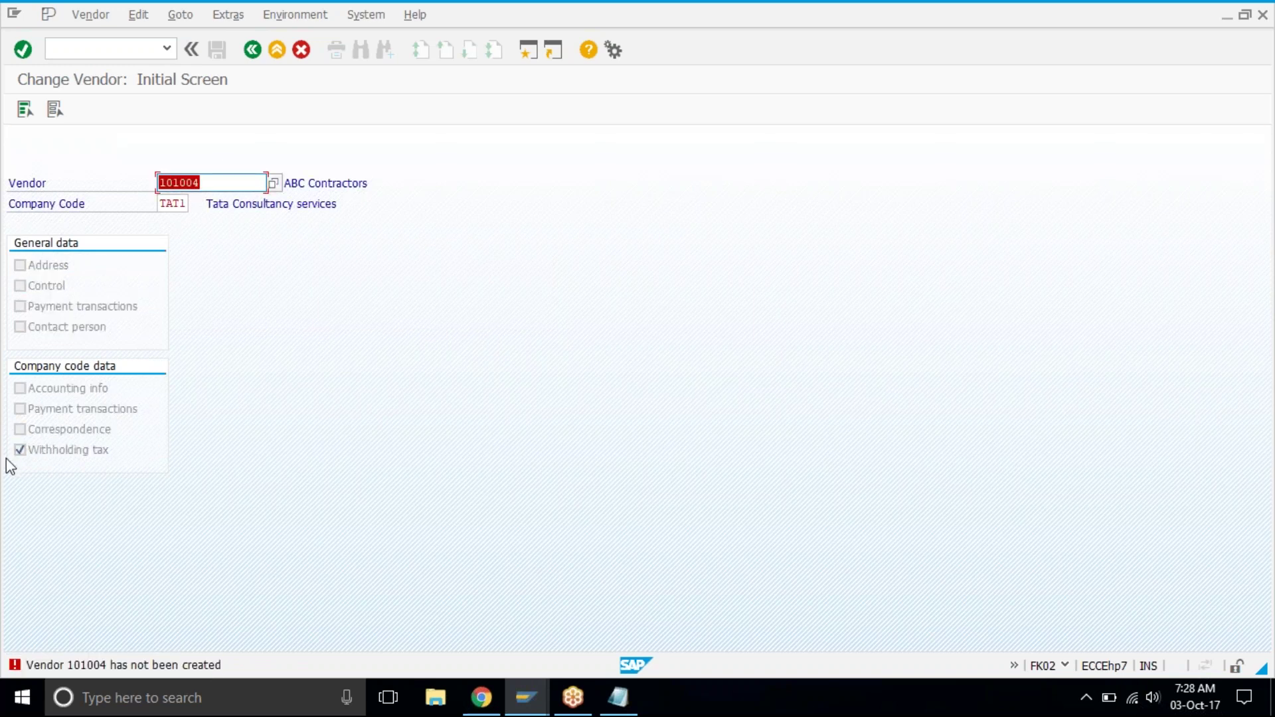
Correct the vendor number to that of DHL and open its withholding tax data for company code TAT1
{"action": "key", "text": "Right"}
{"action": "key", "text": "BackSpace"}
{"action": "type", "text": "1"}
{"action": "key", "text": "Return"}
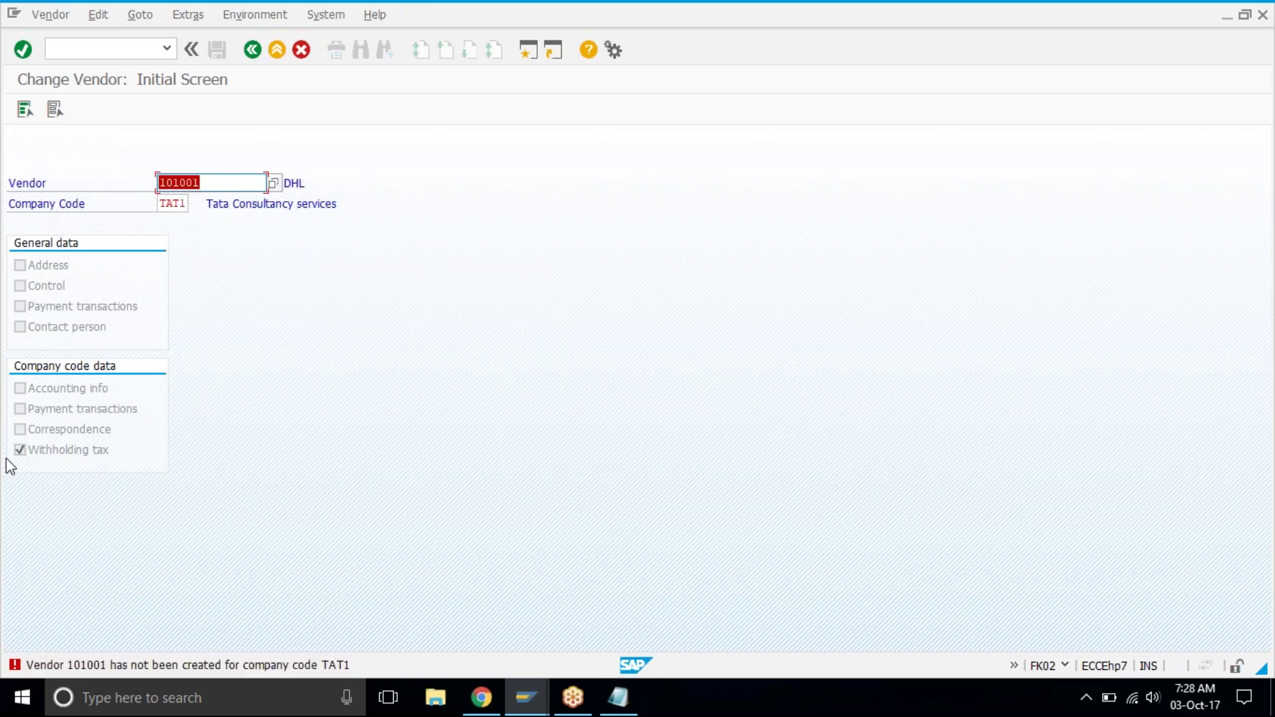
{"action": "key", "text": "Right"}
{"action": "key", "text": "BackSpace"}
{"action": "type", "text": "0"}
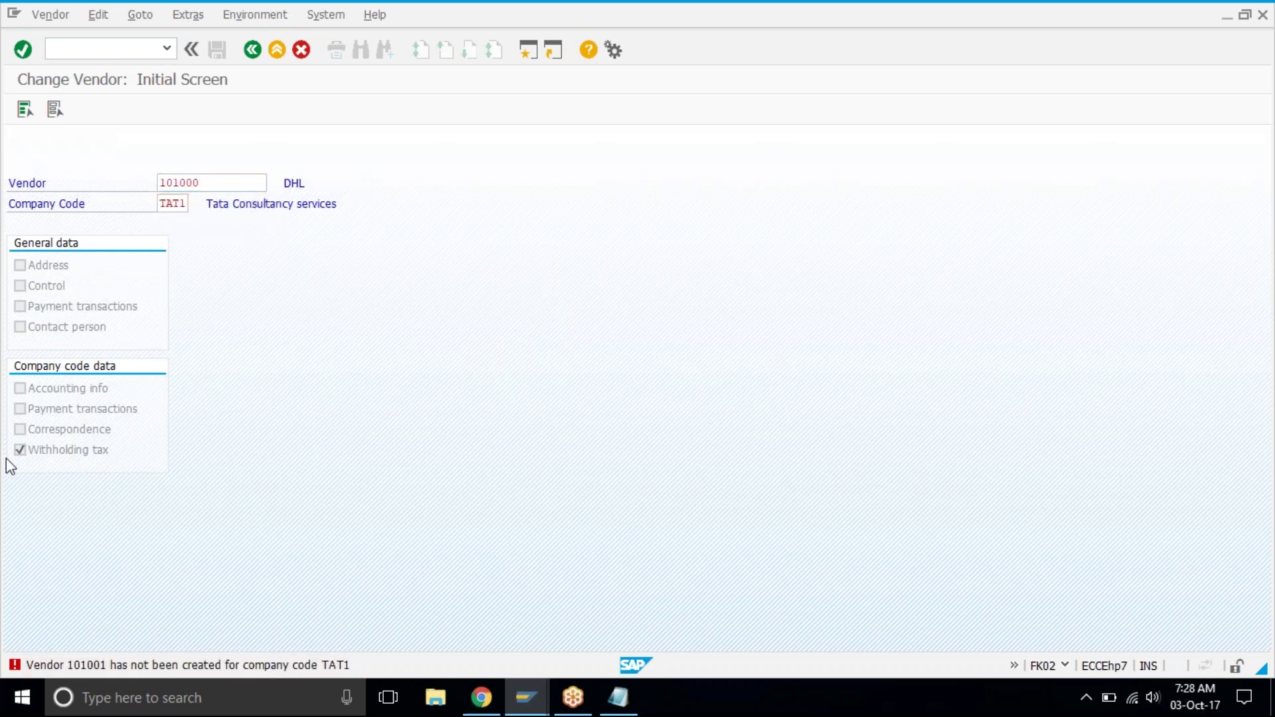
{"action": "key", "text": "Return"}
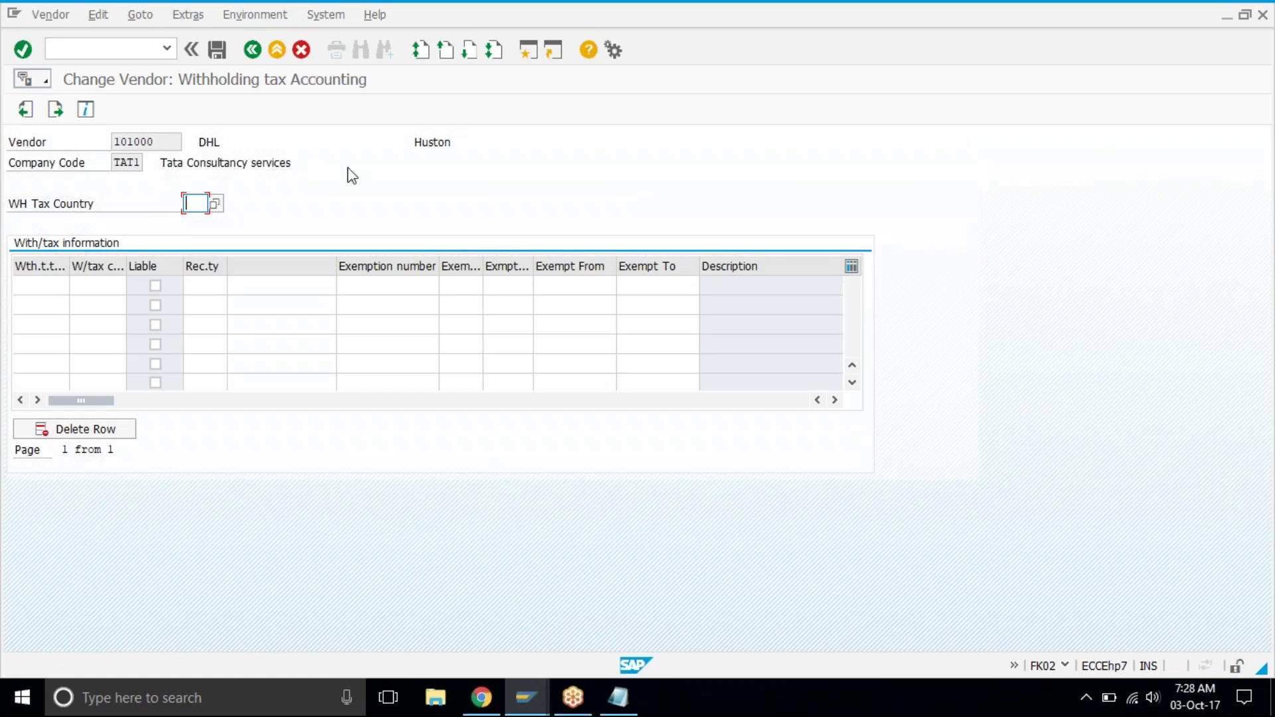
Examine the withholding tax country, type and code fields of vendor DHL and leave the record
{"action": "left_click", "coordinate": [242, 164]}
{"action": "left_click", "coordinate": [242, 140]}
{"action": "left_click", "coordinate": [198, 202]}
{"action": "left_click", "coordinate": [33, 283]}
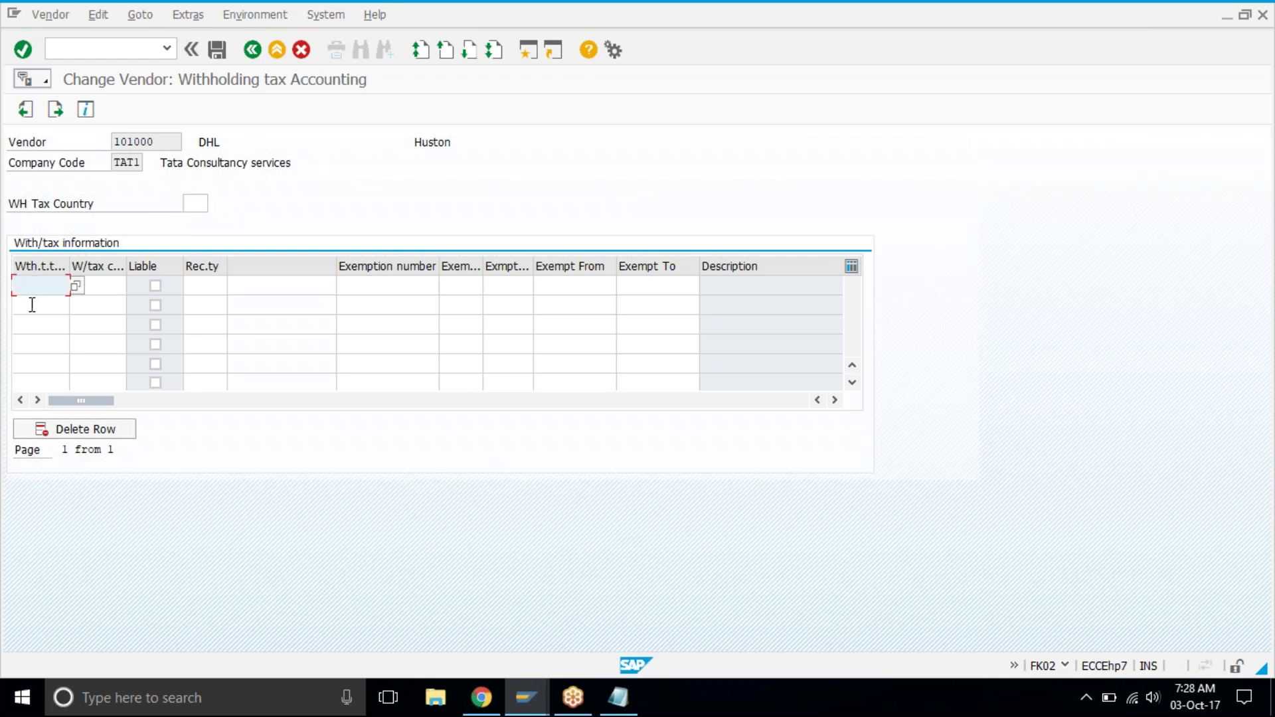
{"action": "left_click", "coordinate": [110, 284]}
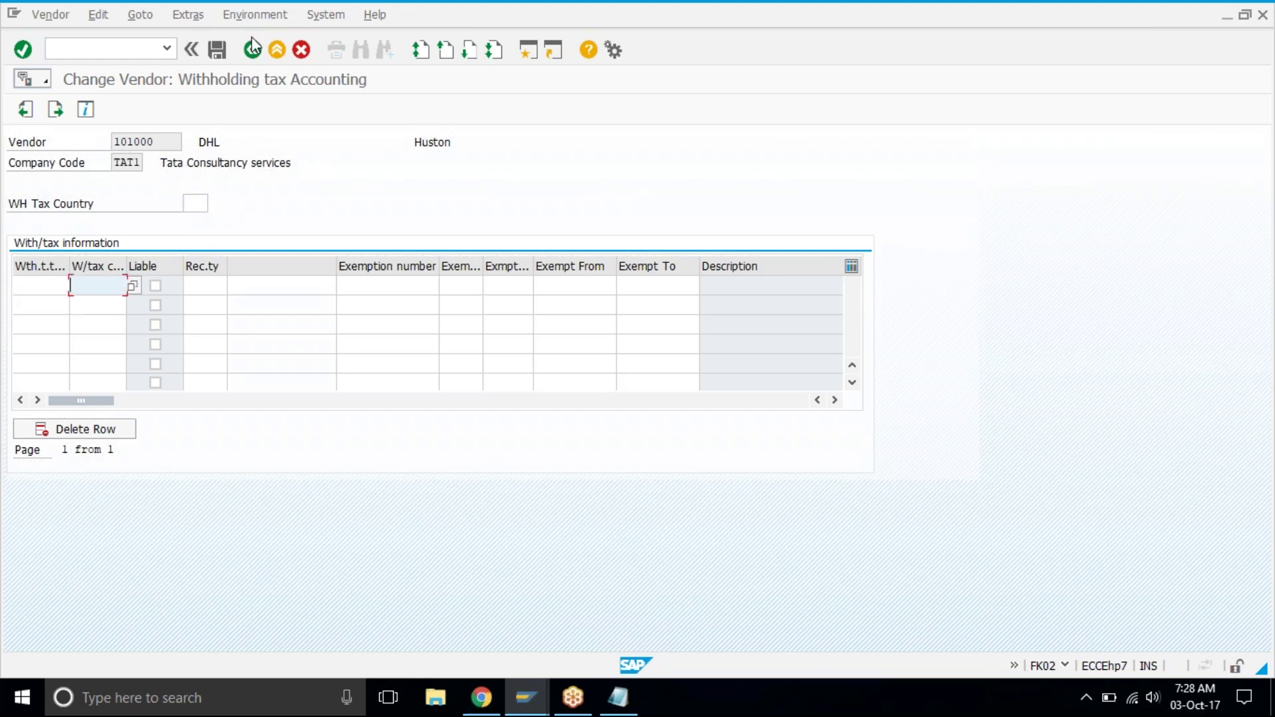
{"action": "left_click", "coordinate": [276, 52]}
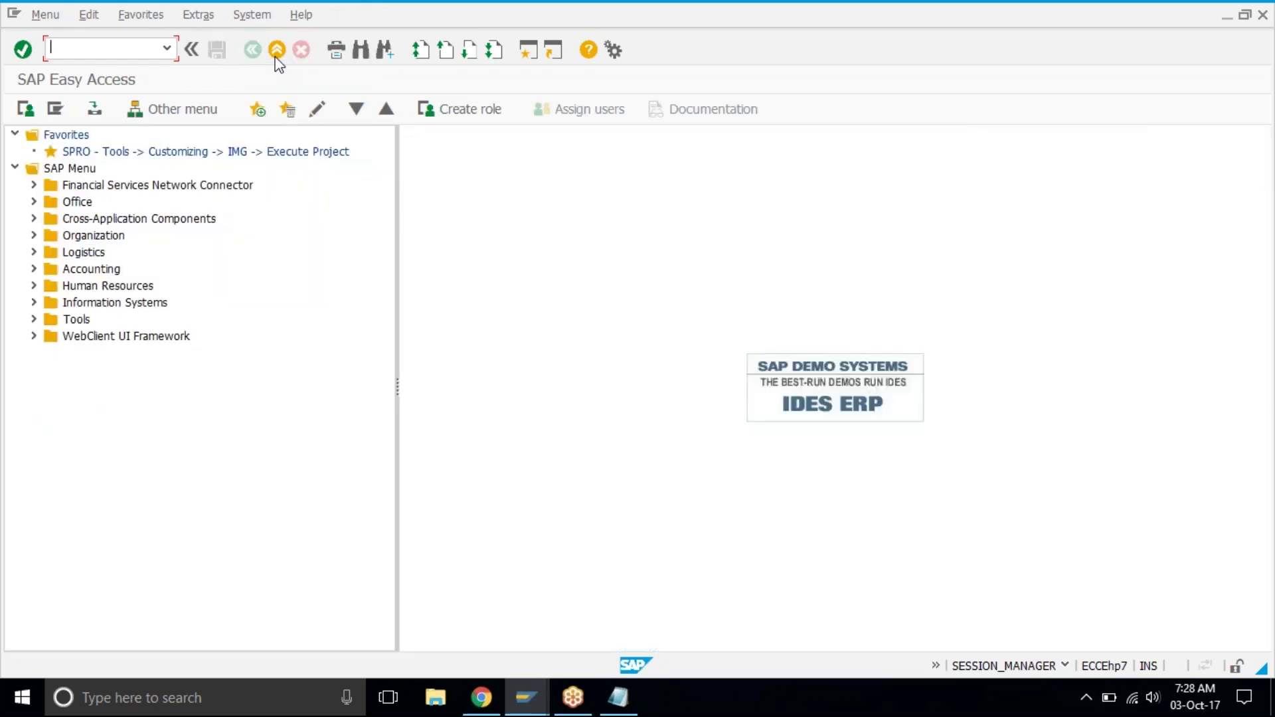
Start G/L document entry with transaction FB50 and set the company code to TAT1
{"action": "type", "text": "fb50"}
{"action": "key", "text": "Return"}
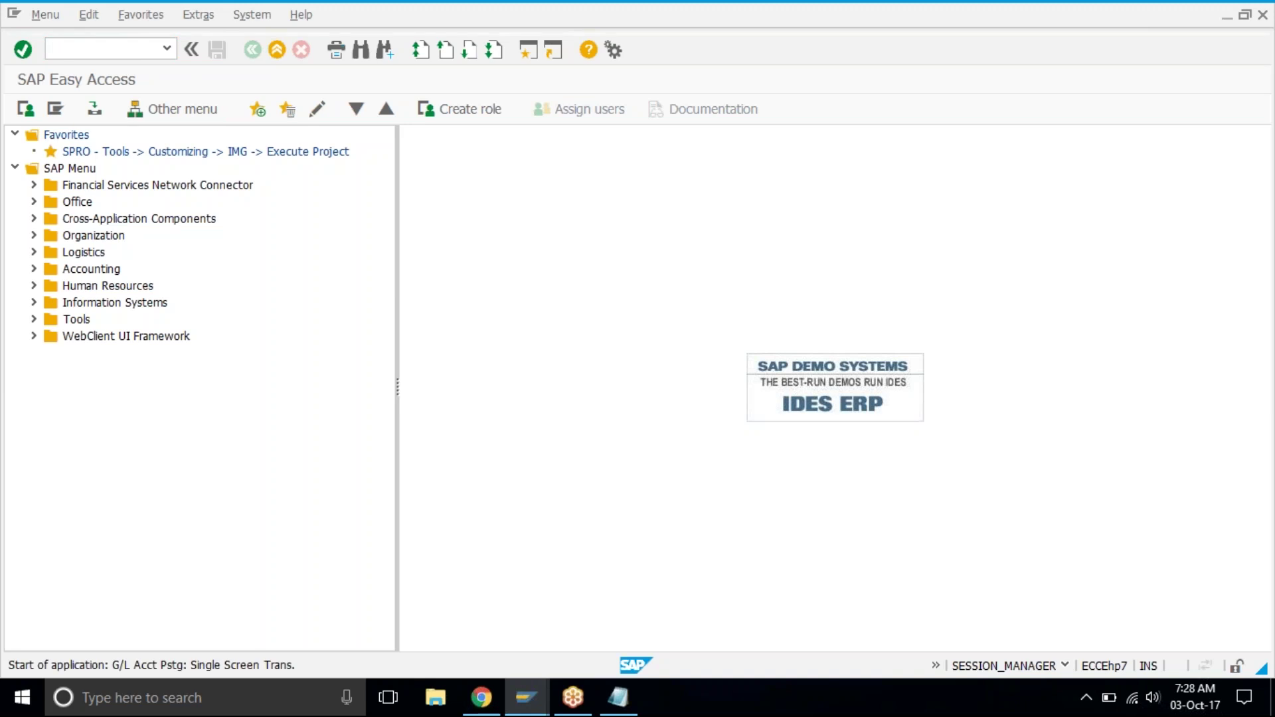
{"action": "left_click", "coordinate": [179, 120]}
{"action": "type", "text": "tatl"}
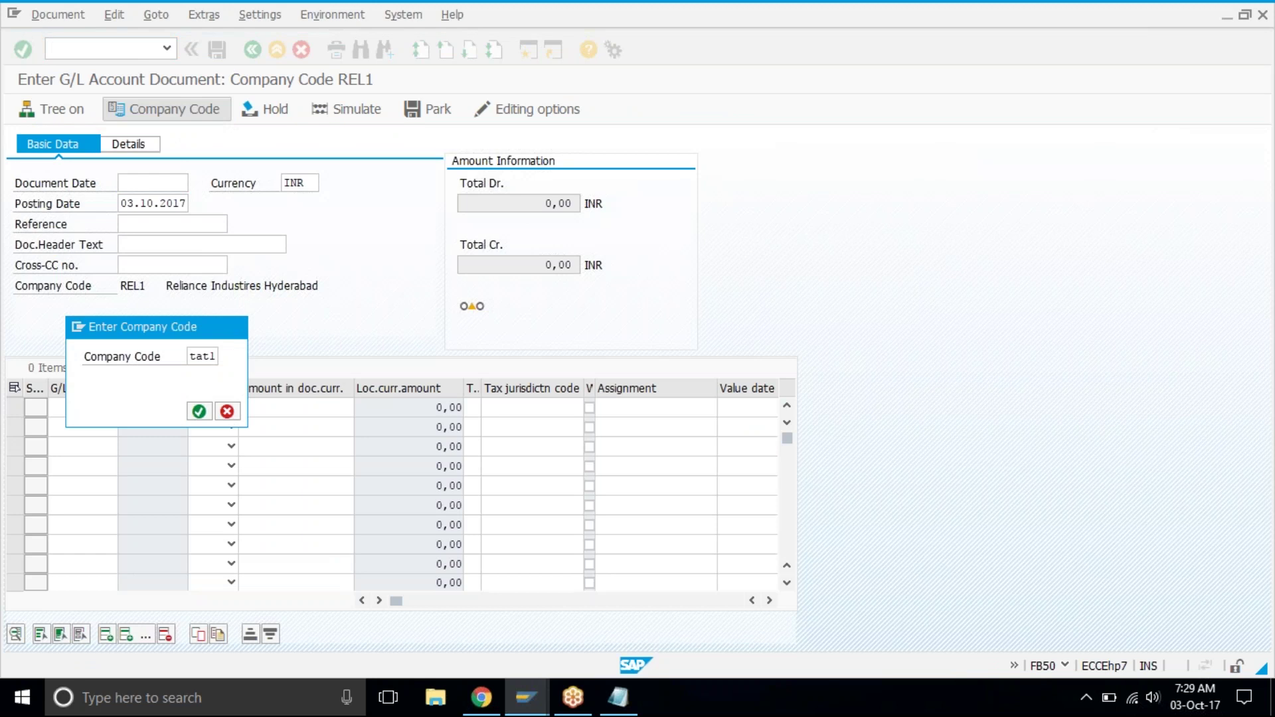
{"action": "key", "text": "Return"}
Abandon the G/L document and open vendor invoice entry with transaction FB60
{"action": "type", "text": "03.1"}
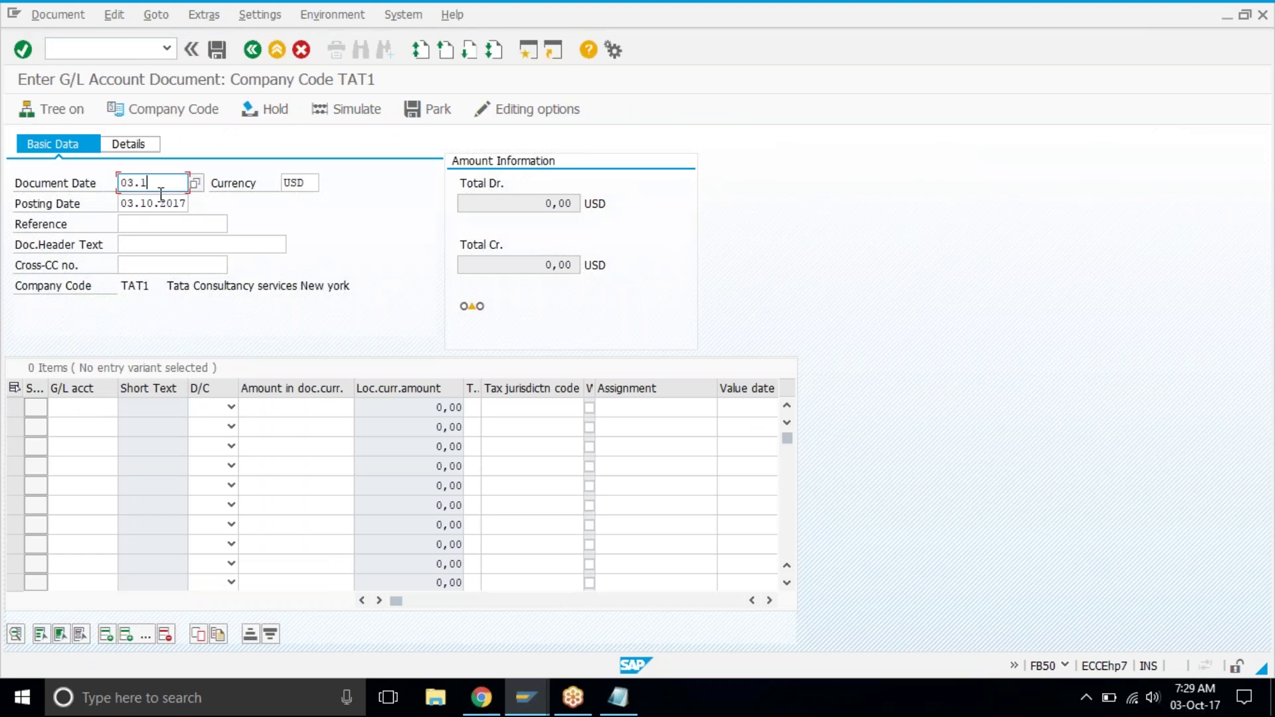
{"action": "type", "text": "0.2017"}
{"action": "left_click", "coordinate": [97, 48]}
{"action": "type", "text": "/nfb50"}
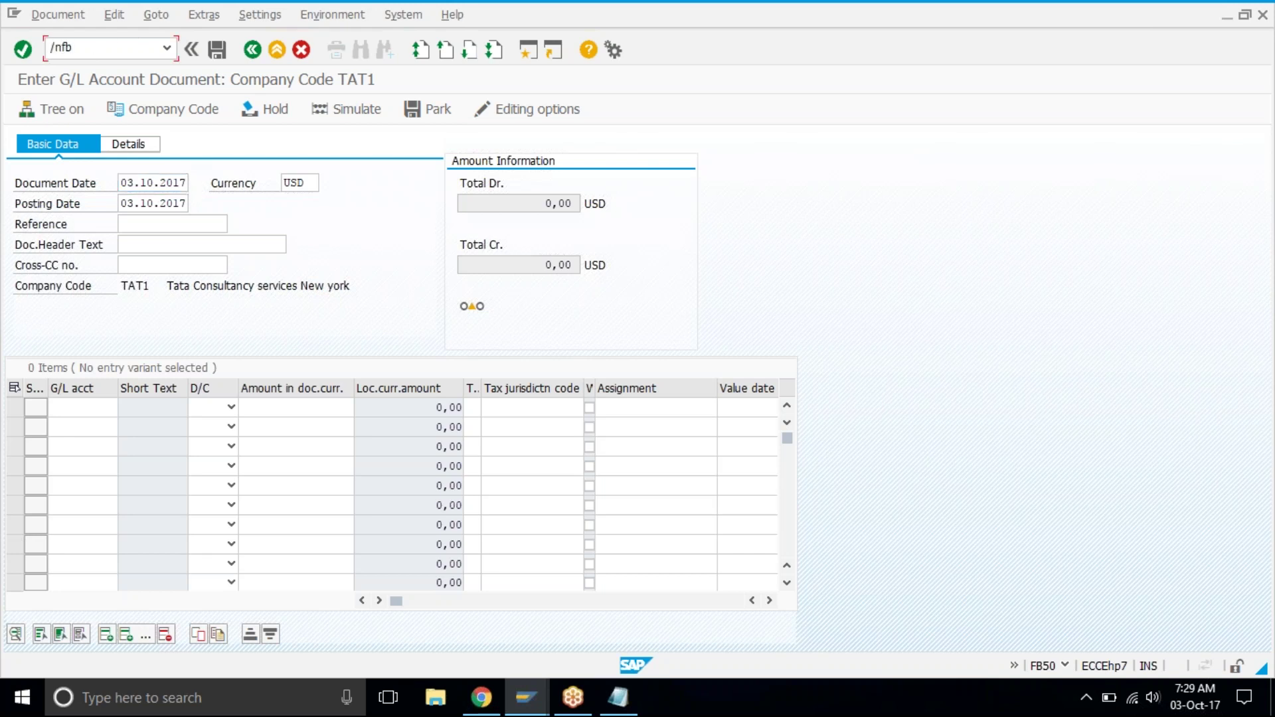
{"action": "key", "text": "Return"}
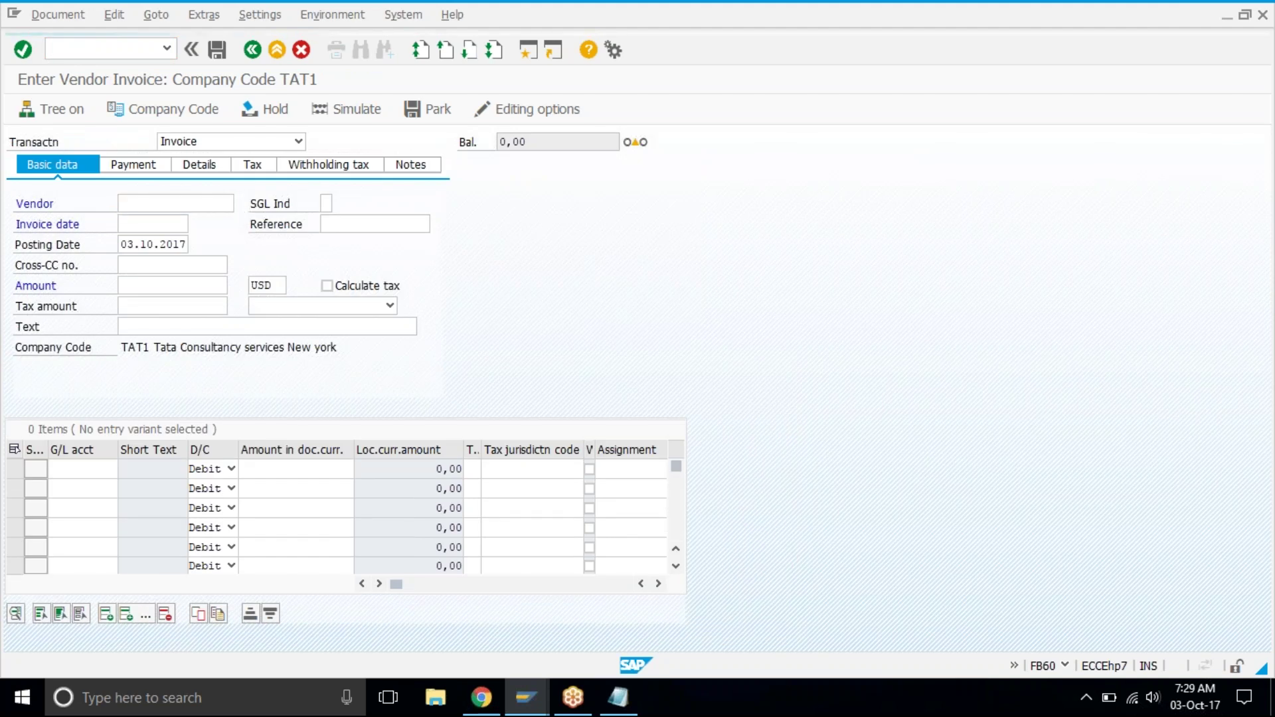
Look up ABC Contractors in the vendor search and select it as the invoice's vendor
{"action": "key", "text": "F4"}
{"action": "key", "text": "Return"}
{"action": "left_click", "coordinate": [340, 192]}
{"action": "double_click", "coordinate": [340, 200]}
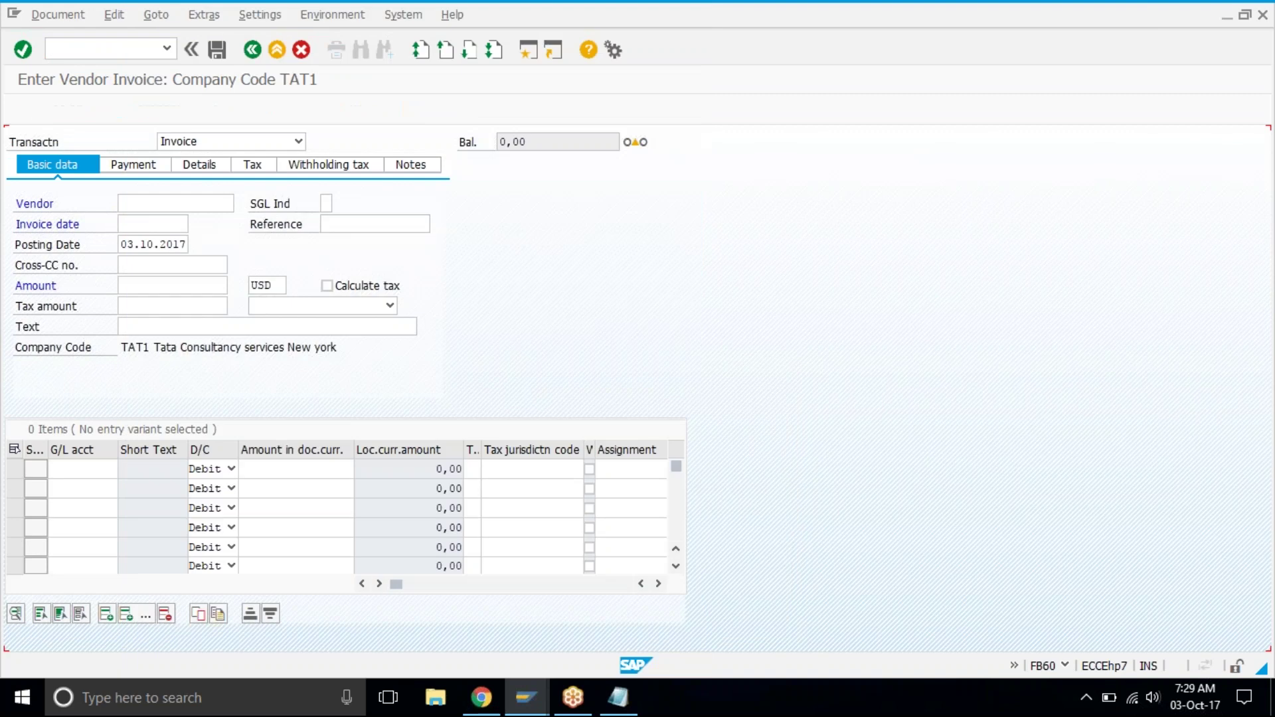
Enter invoice date 03.10.2017 and an amount of 90000 USD for the vendor invoice
{"action": "left_click", "coordinate": [158, 224]}
{"action": "type", "text": "03102017"}
{"action": "key", "text": "Tab"}
{"action": "key", "text": "Tab"}
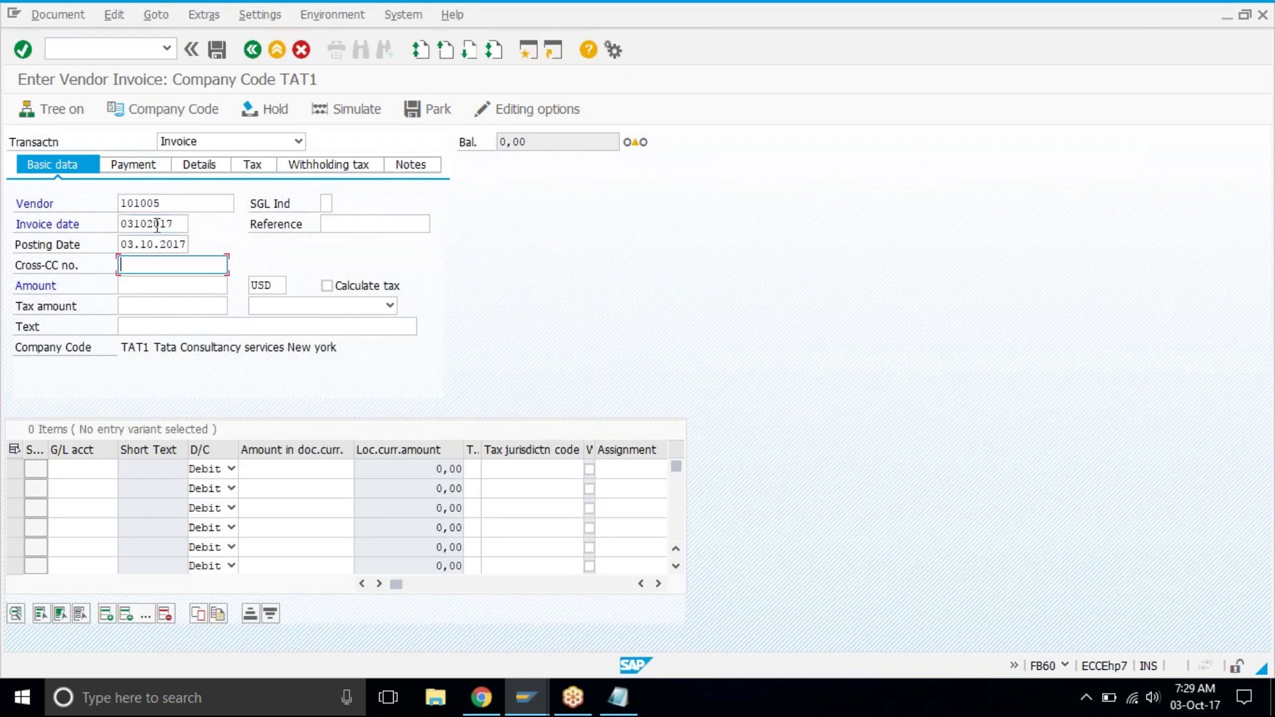
{"action": "key", "text": "Tab"}
{"action": "type", "text": "90000"}
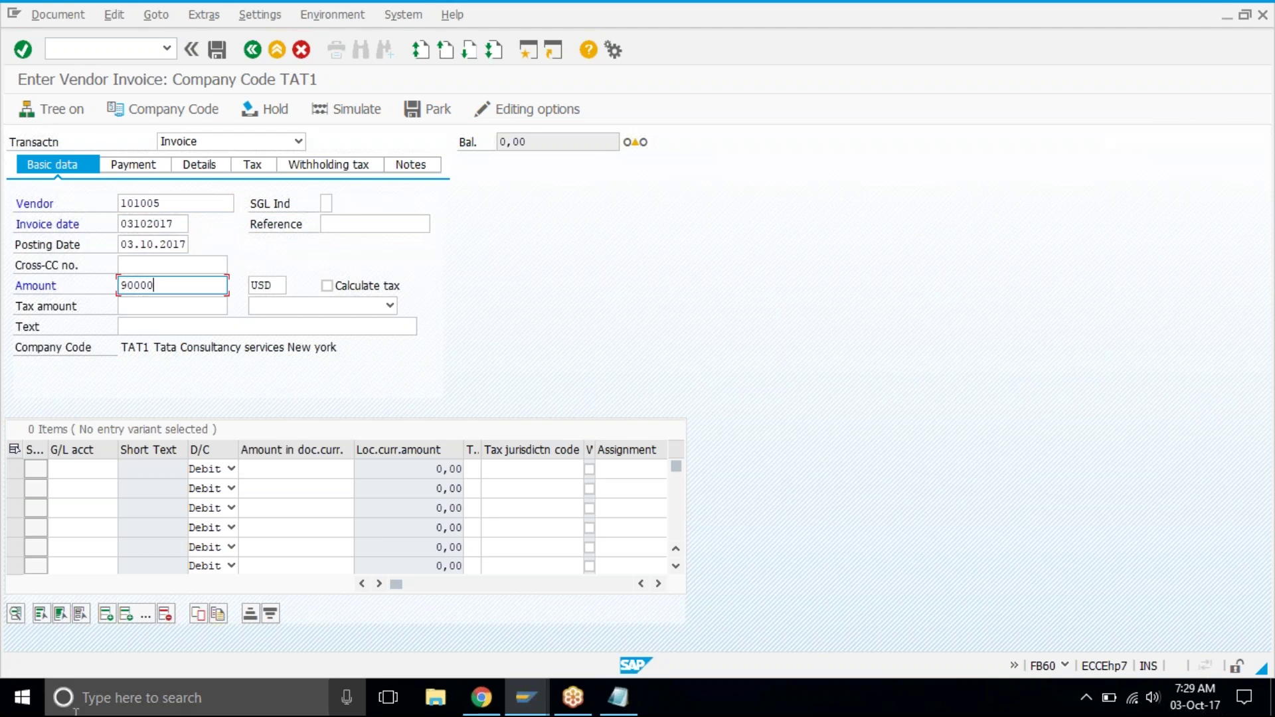
Add a debit line to G/L account 4500 for the full 90000 invoice amount and validate it
{"action": "left_click", "coordinate": [74, 472]}
{"action": "type", "text": "4500"}
{"action": "left_click", "coordinate": [274, 466]}
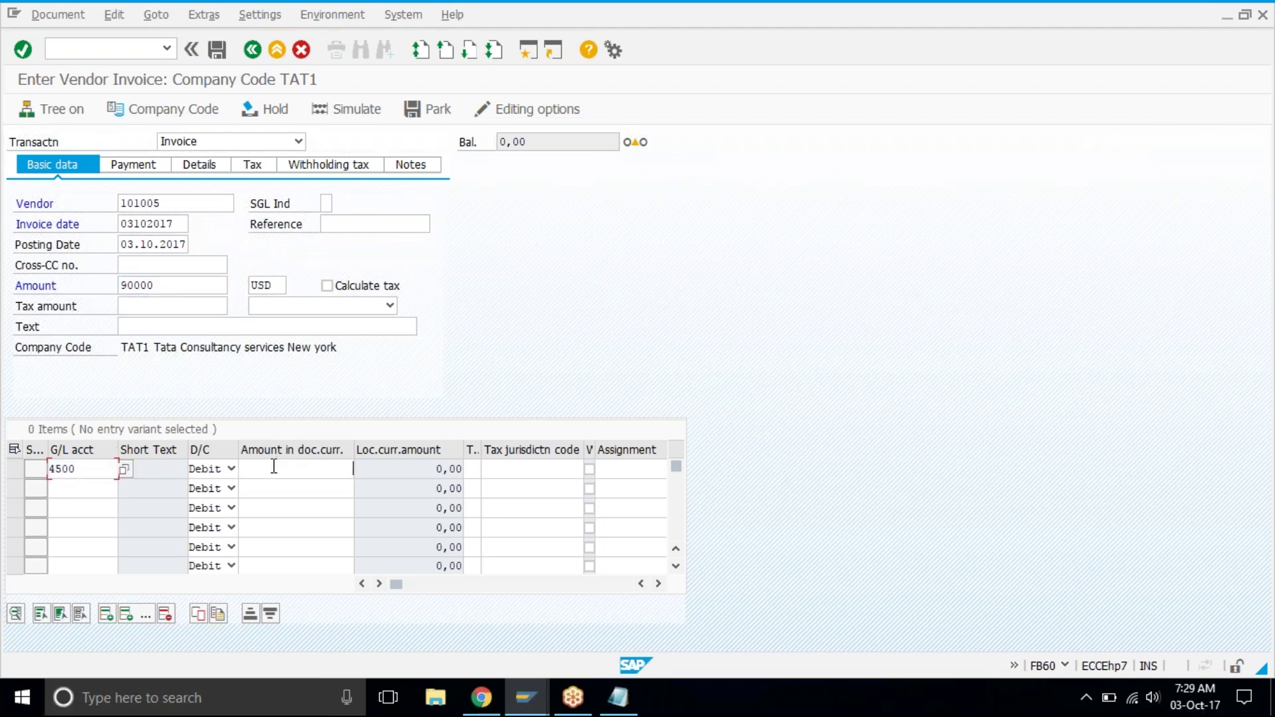
{"action": "type", "text": "*"}
{"action": "key", "text": "Return"}
Open the invoice's withholding tax data and widen the column with the withholding tax type names
{"action": "left_click", "coordinate": [332, 165]}
{"action": "left_click", "coordinate": [135, 226]}
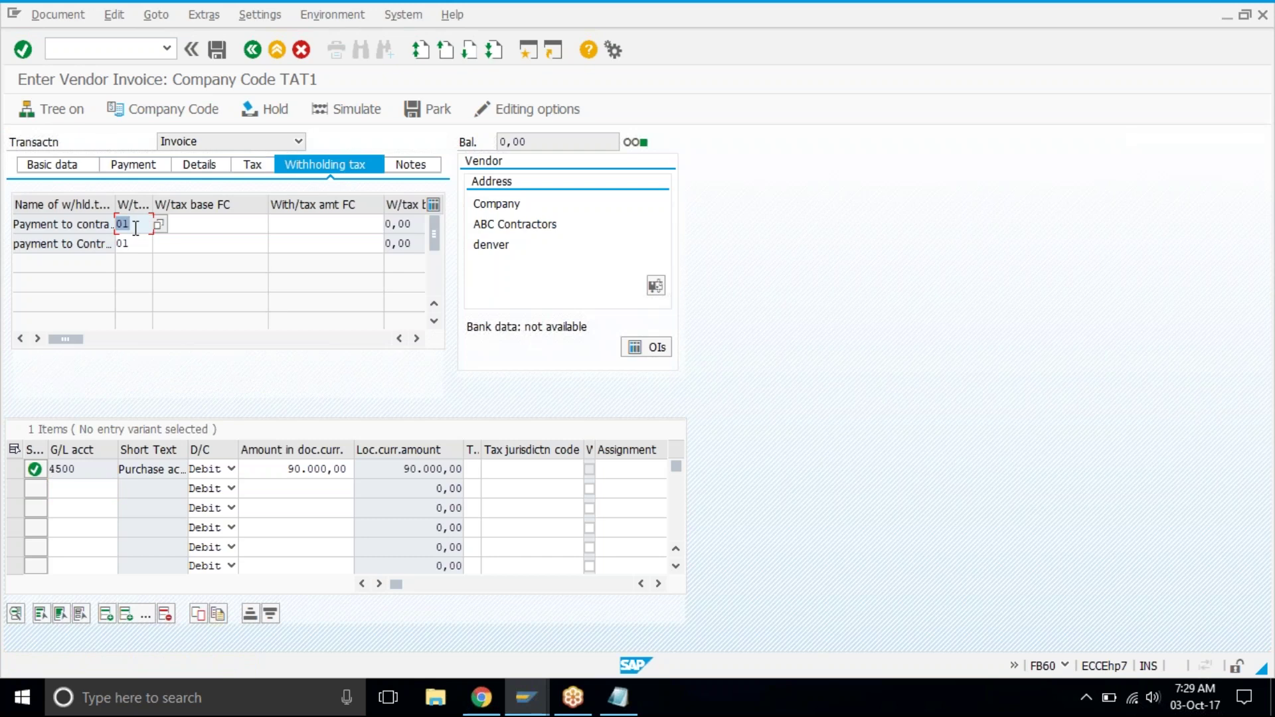
{"action": "left_click_drag", "start_coordinate": [113, 205], "coordinate": [212, 210]}
{"action": "left_click", "coordinate": [167, 224]}
{"action": "left_click_drag", "start_coordinate": [212, 202], "coordinate": [181, 202]}
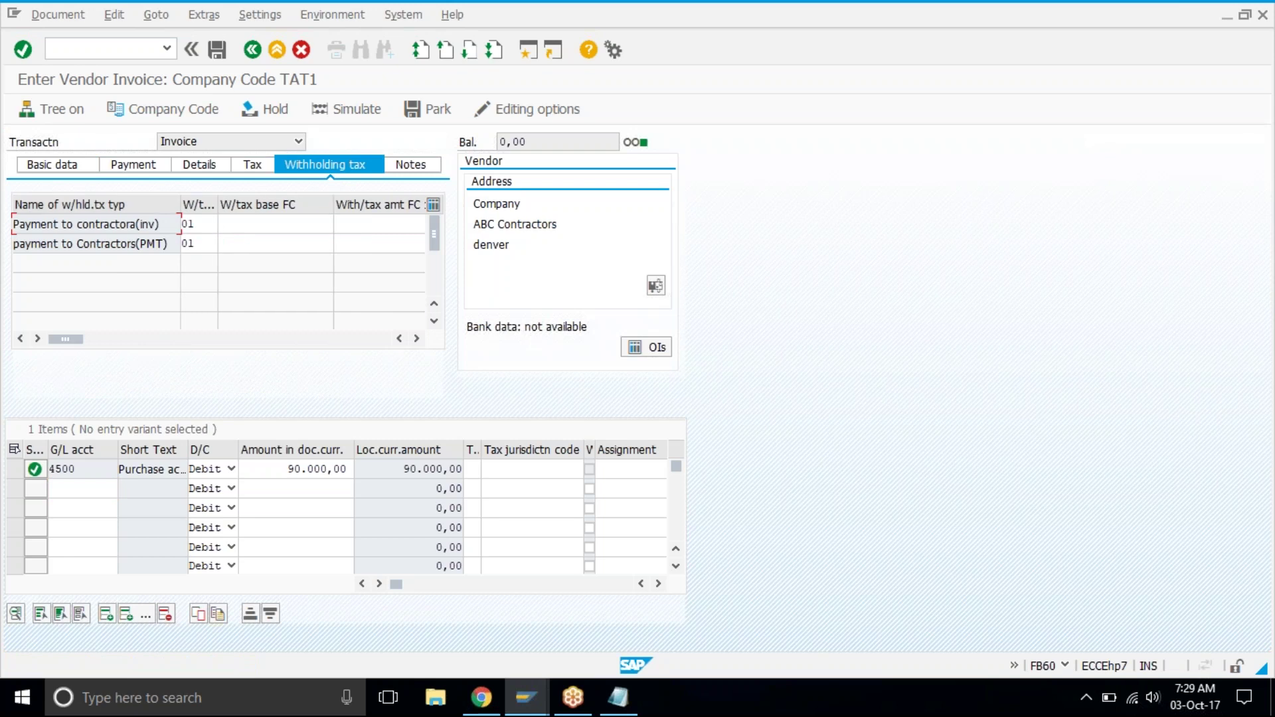
Clear the withholding tax code for the type payment to Contractors(PMT)
{"action": "left_click", "coordinate": [202, 223]}
{"action": "left_click", "coordinate": [204, 244]}
{"action": "key", "text": "BackSpace"}
{"action": "key", "text": "BackSpace"}
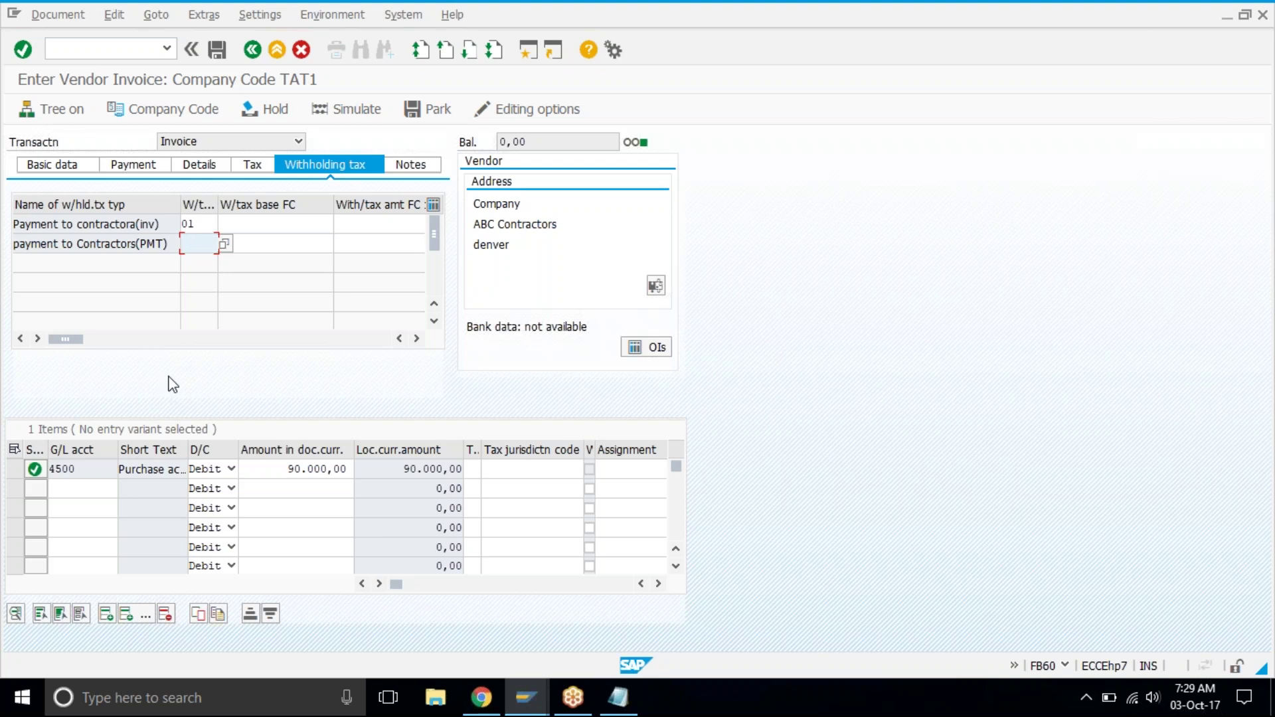
Set the code of the type Payment to contractora(inv) to 02, tds @ 2% (inv) Contractor
{"action": "left_click", "coordinate": [141, 223]}
{"action": "left_click", "coordinate": [199, 224]}
{"action": "left_click", "coordinate": [225, 224]}
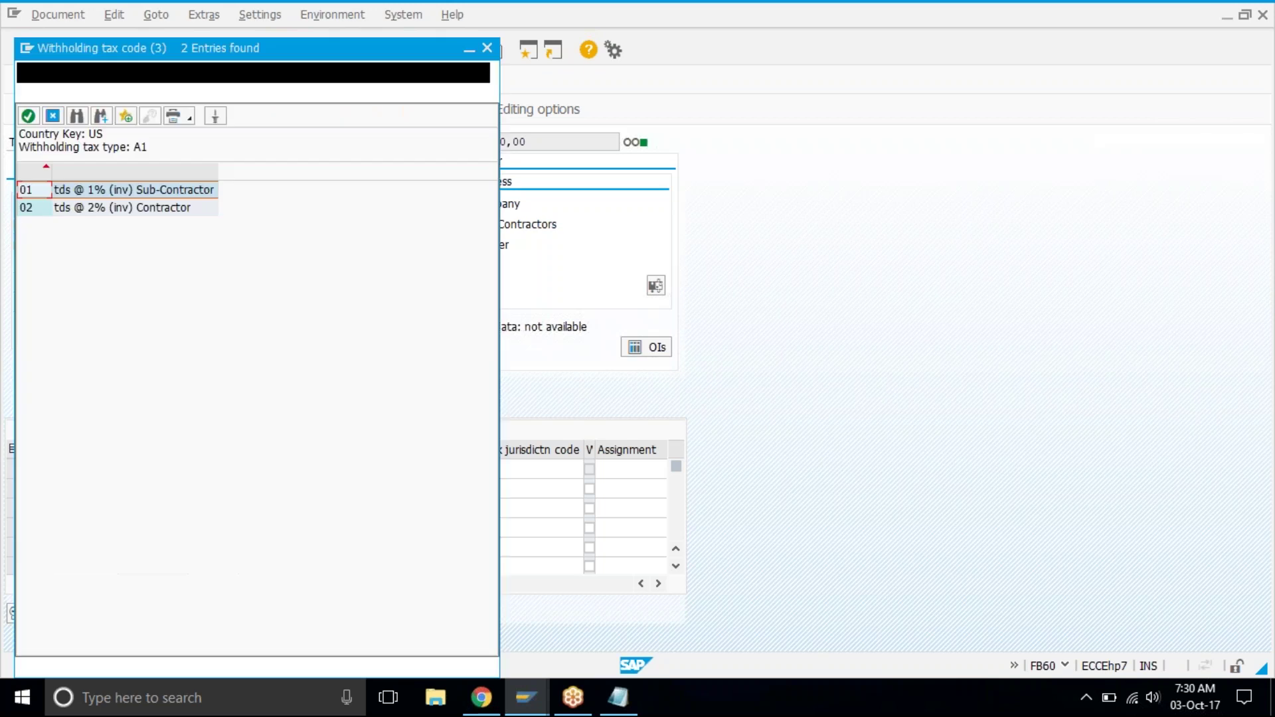
{"action": "double_click", "coordinate": [179, 209]}
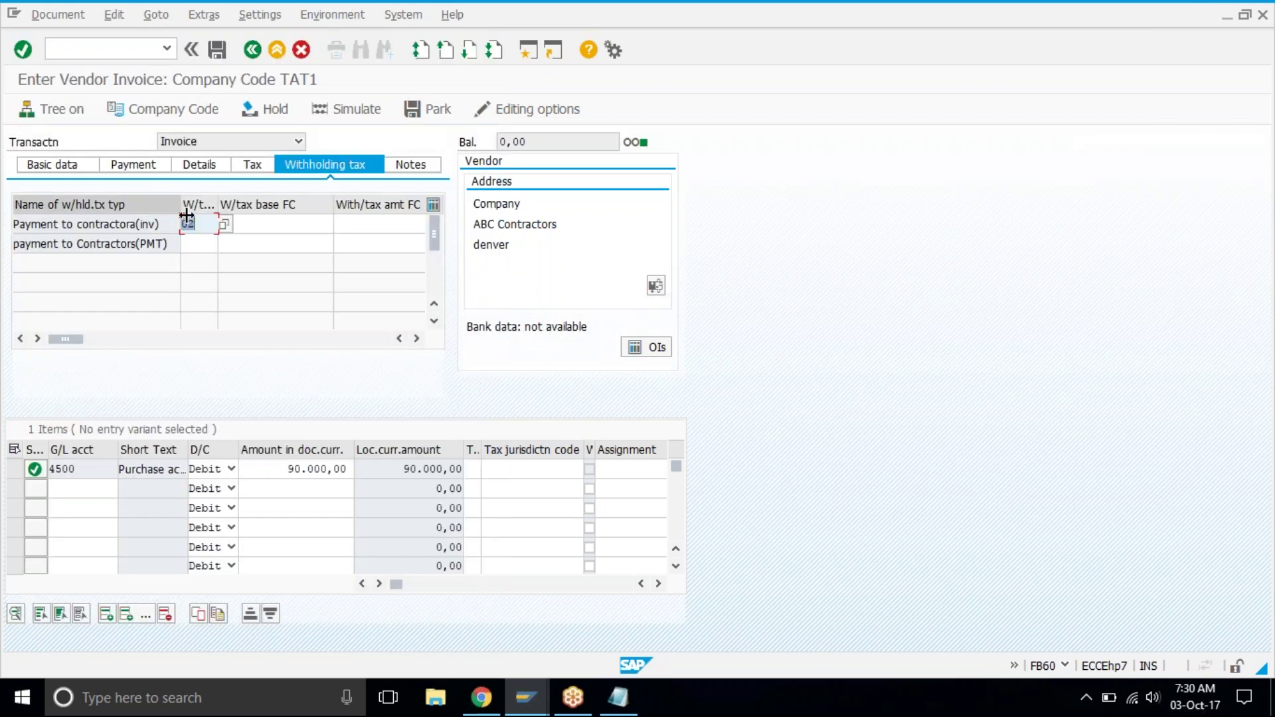
{"action": "left_click", "coordinate": [199, 222]}
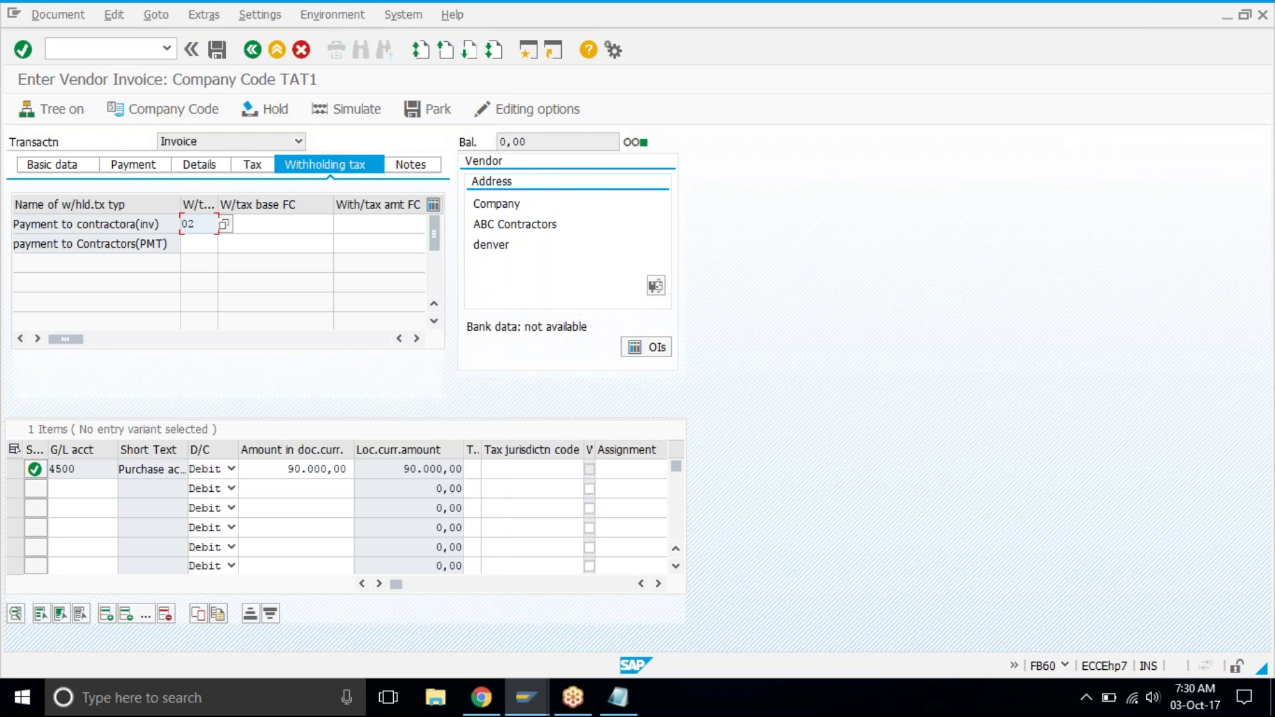
Simulate the 90000 USD invoice, check its line item amounts and post it
{"action": "left_click", "coordinate": [64, 170]}
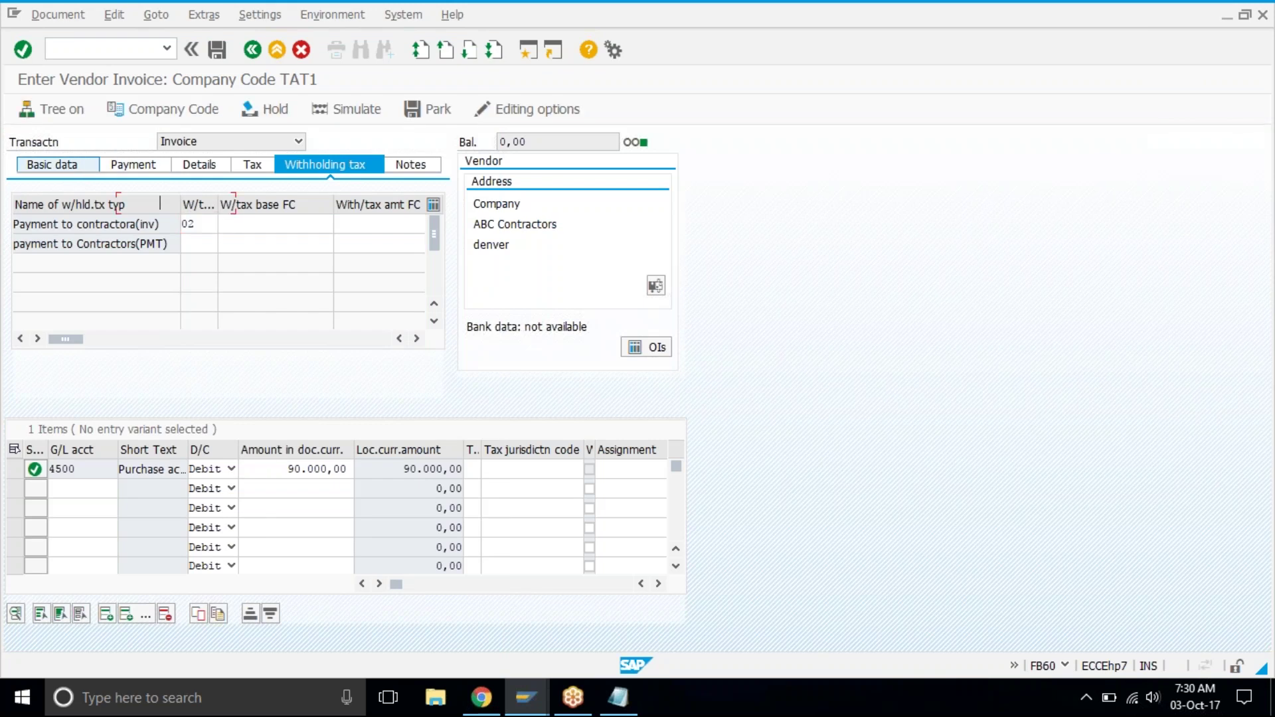
{"action": "left_click", "coordinate": [342, 119]}
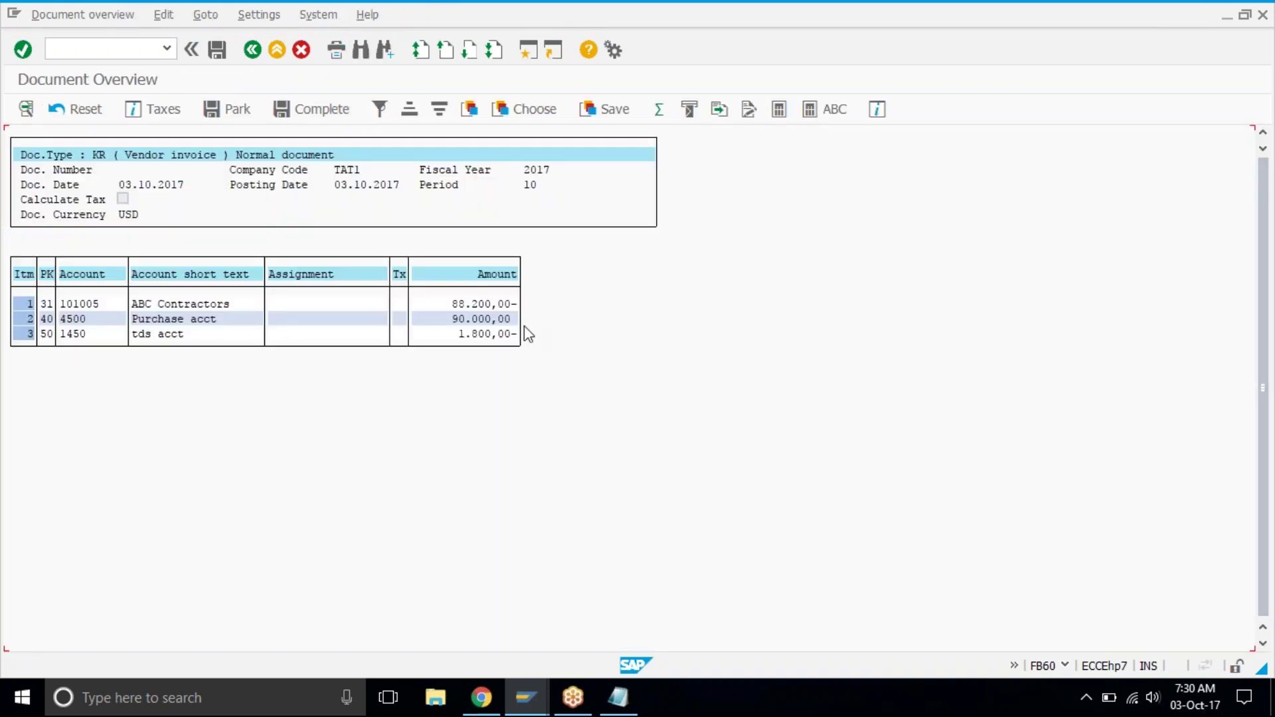
{"action": "left_click_drag", "start_coordinate": [447, 320], "coordinate": [529, 330]}
{"action": "left_click", "coordinate": [475, 335]}
{"action": "left_click", "coordinate": [219, 51]}
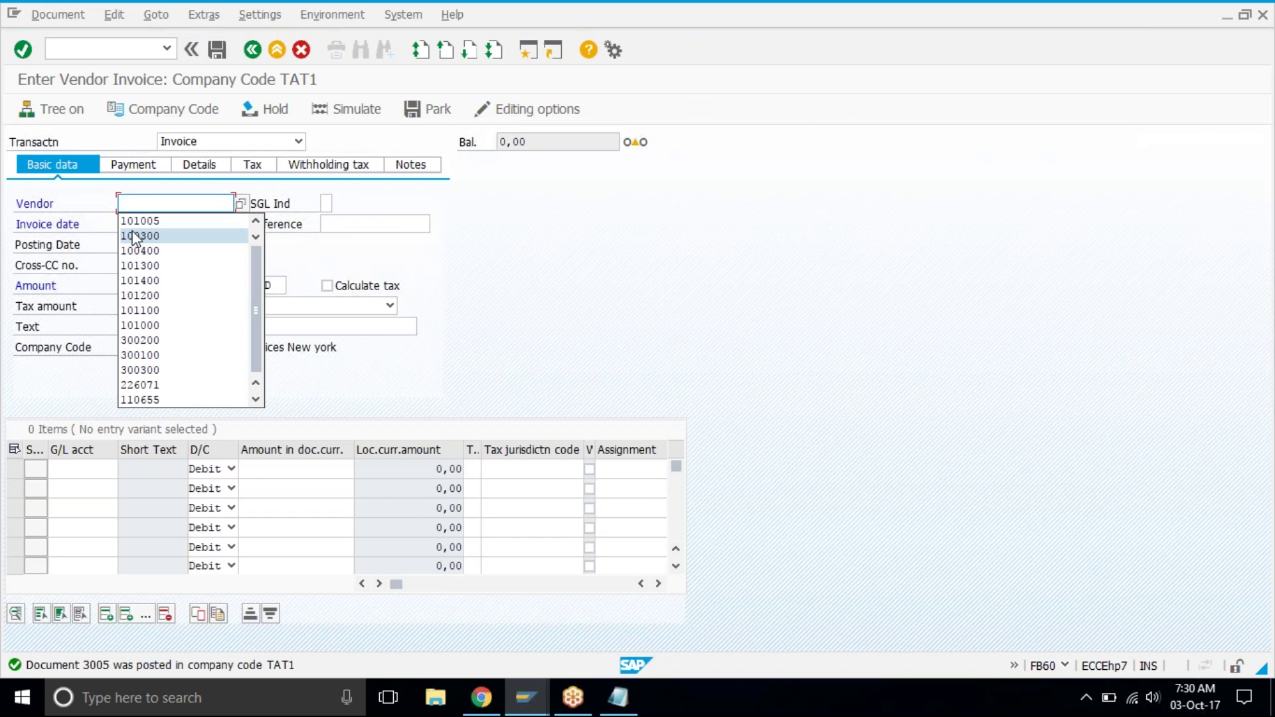
Begin a second invoice for ABC Contractors with invoice date 03.10.2017 and an amount of 10000 USD
{"action": "left_click", "coordinate": [140, 221]}
{"action": "left_click", "coordinate": [139, 226]}
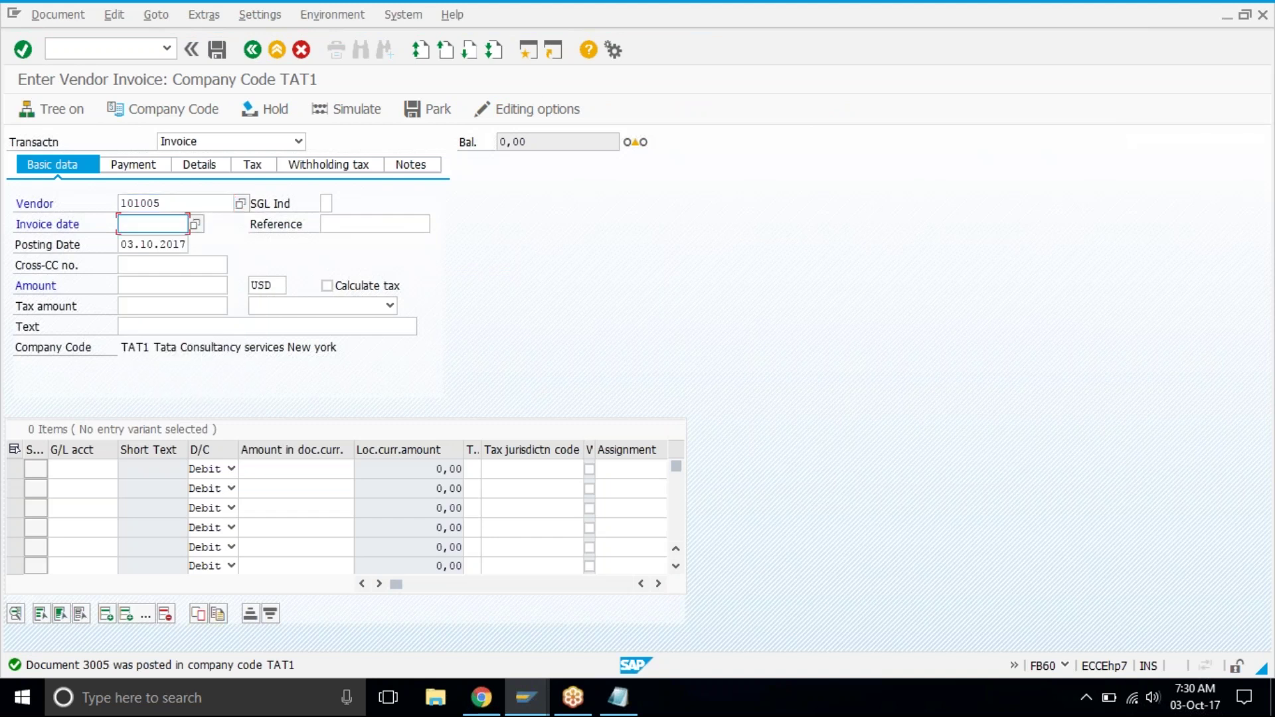
{"action": "type", "text": "03102017"}
{"action": "left_click", "coordinate": [151, 285]}
{"action": "type", "text": "10000"}
Add a debit line to G/L account 4500 for the full 10000 invoice amount and validate it
{"action": "left_click", "coordinate": [79, 471]}
{"action": "type", "text": "4500"}
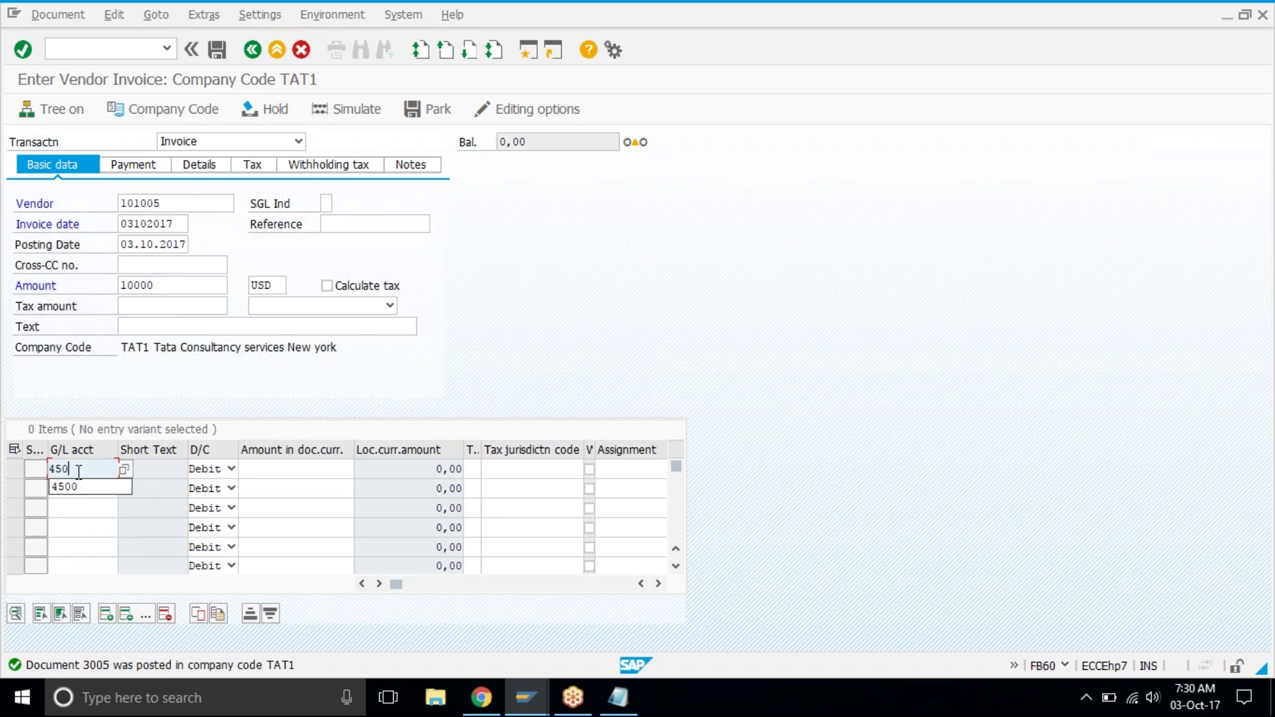
{"action": "left_click", "coordinate": [273, 478]}
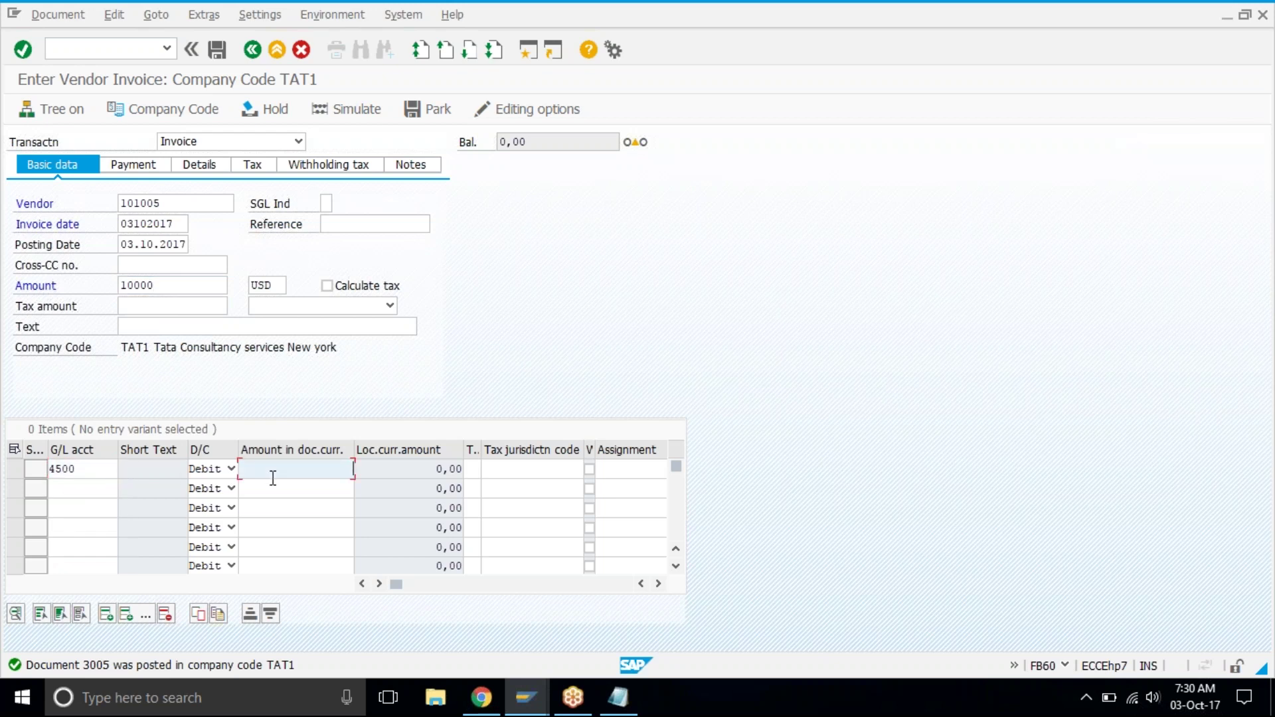
{"action": "type", "text": "*"}
{"action": "key", "text": "Return"}
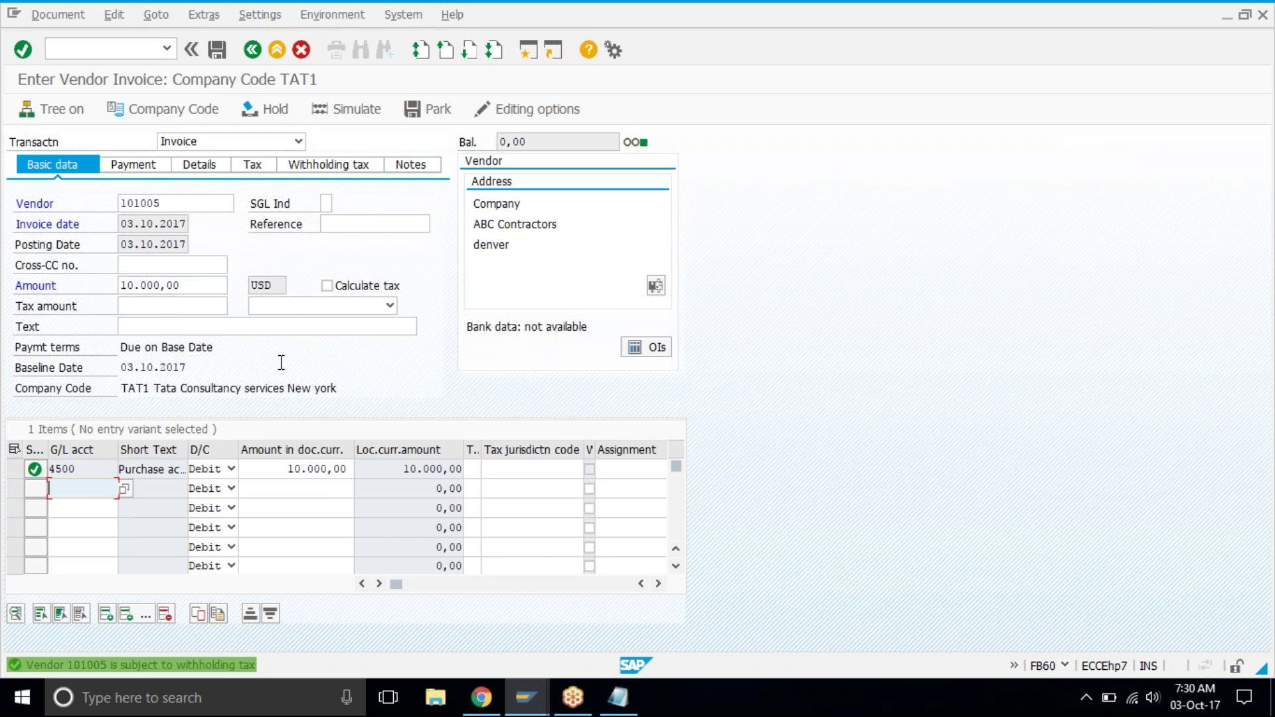
Clear the withholding tax code for Payment to contractora(inv) and set payment to Contractors(PMT) to 02, tds @ 2% (PMT) Contractor
{"action": "left_click", "coordinate": [338, 167]}
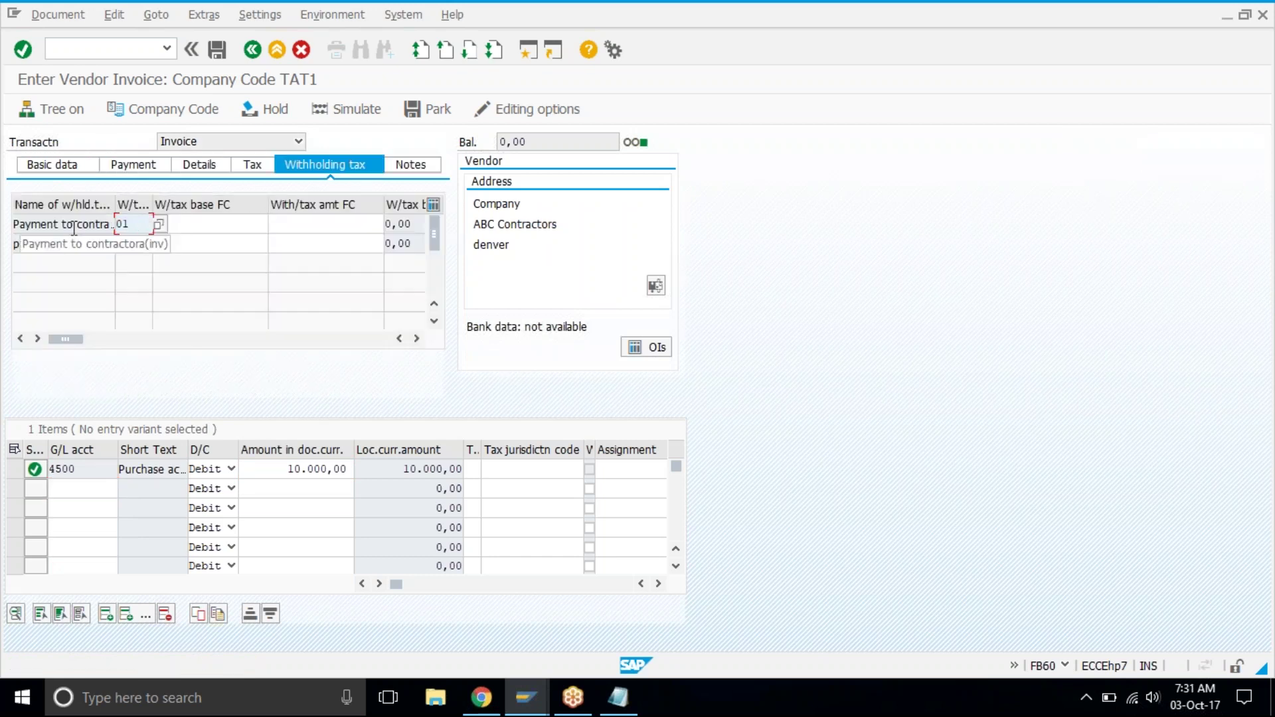
{"action": "key", "text": "BackSpace"}
{"action": "key", "text": "BackSpace"}
{"action": "left_click", "coordinate": [143, 244]}
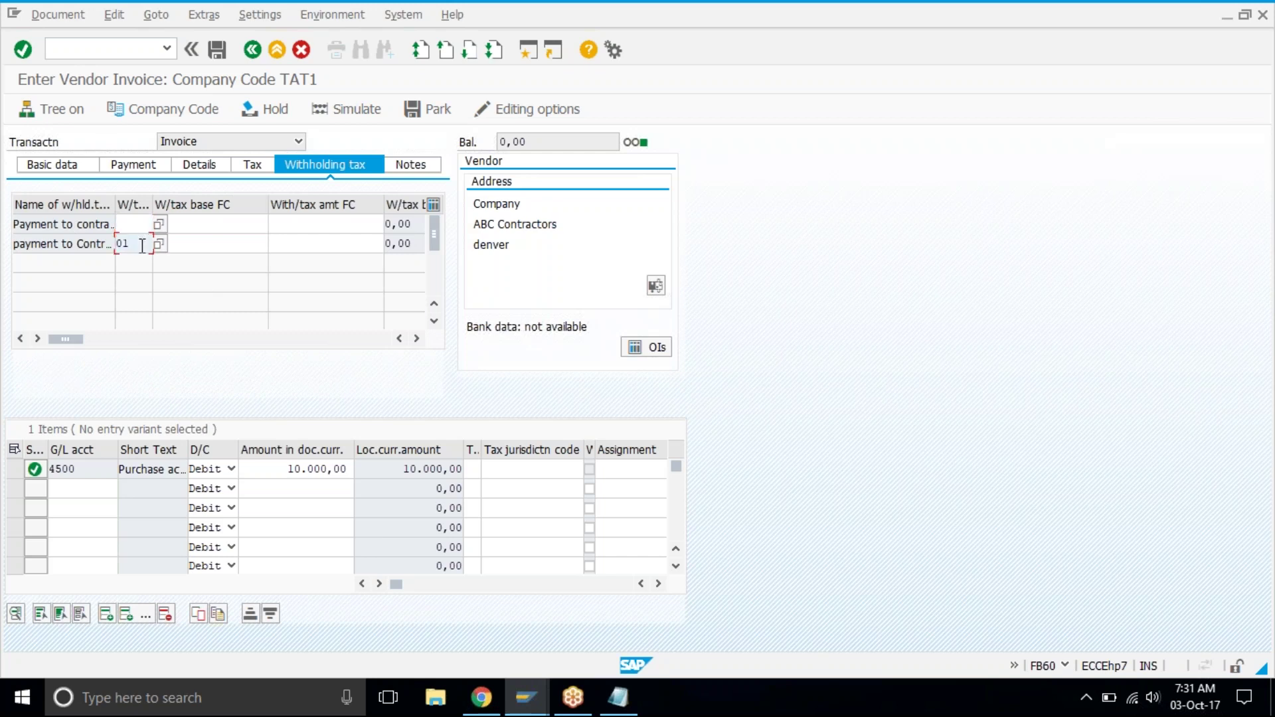
{"action": "left_click", "coordinate": [159, 245]}
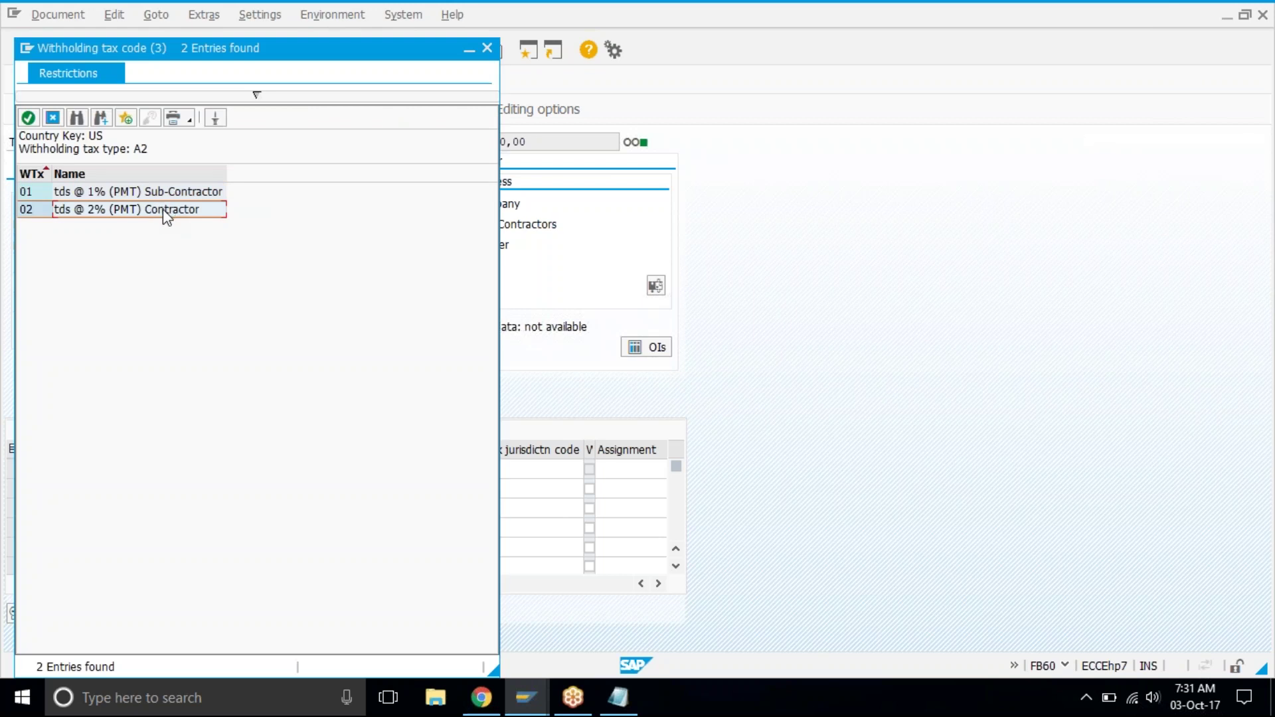
{"action": "double_click", "coordinate": [162, 210]}
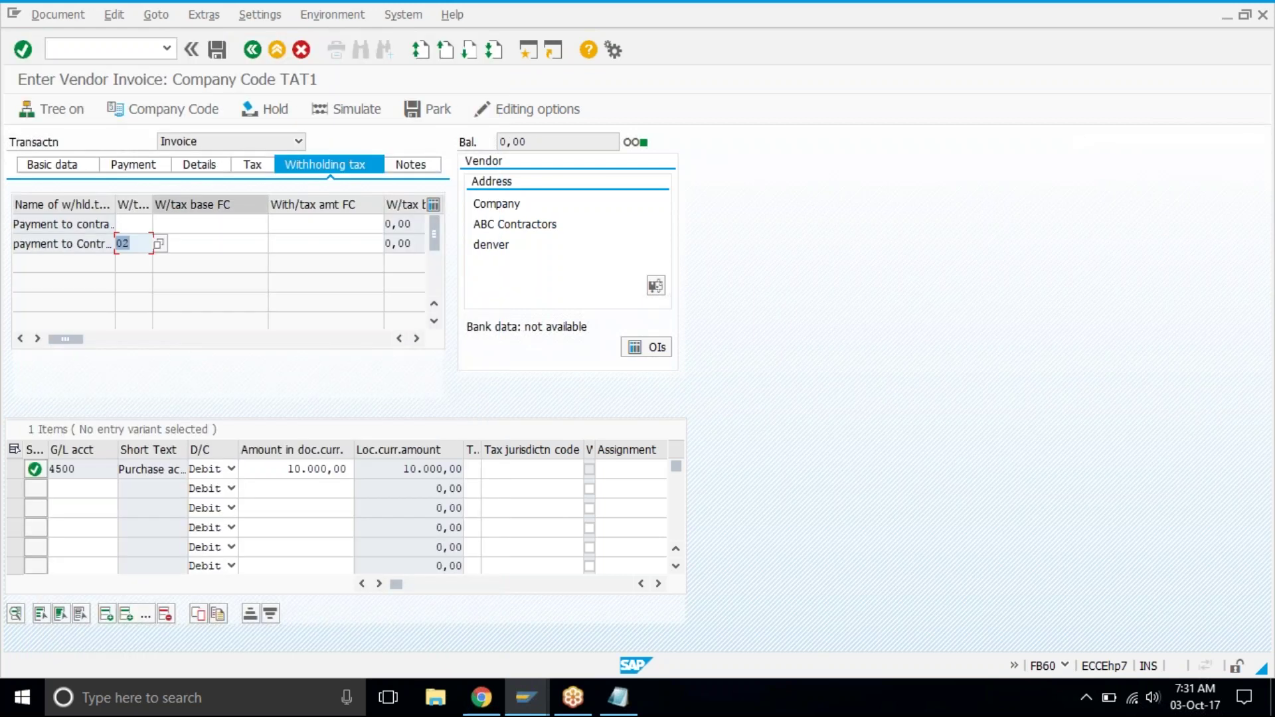
Simulate the 10000 USD invoice and post it
{"action": "left_click", "coordinate": [63, 165]}
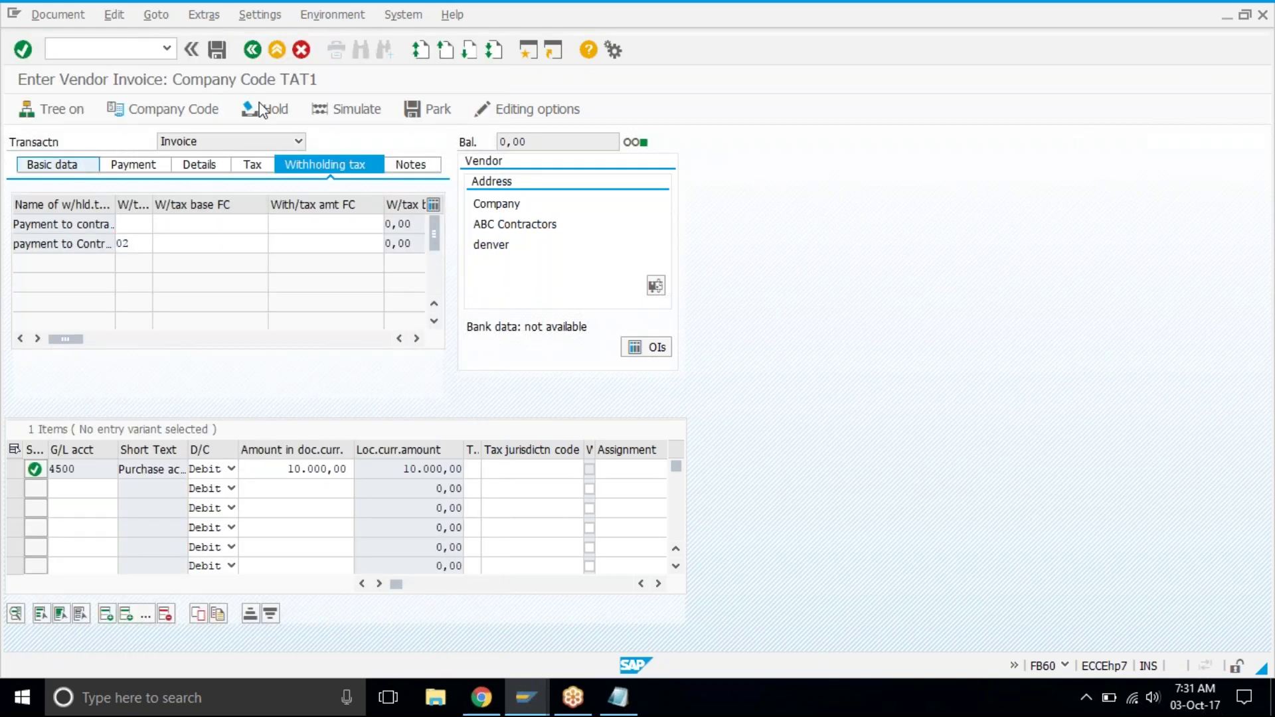
{"action": "left_click", "coordinate": [364, 106]}
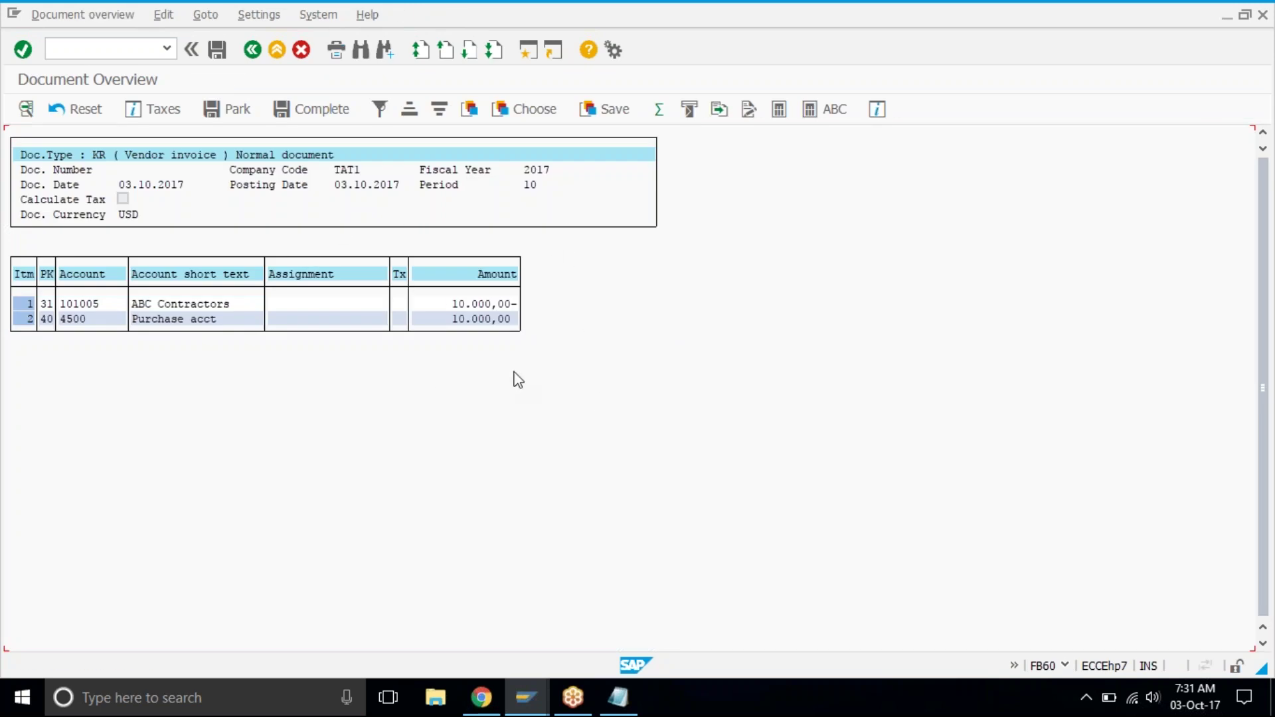
{"action": "left_click", "coordinate": [214, 54]}
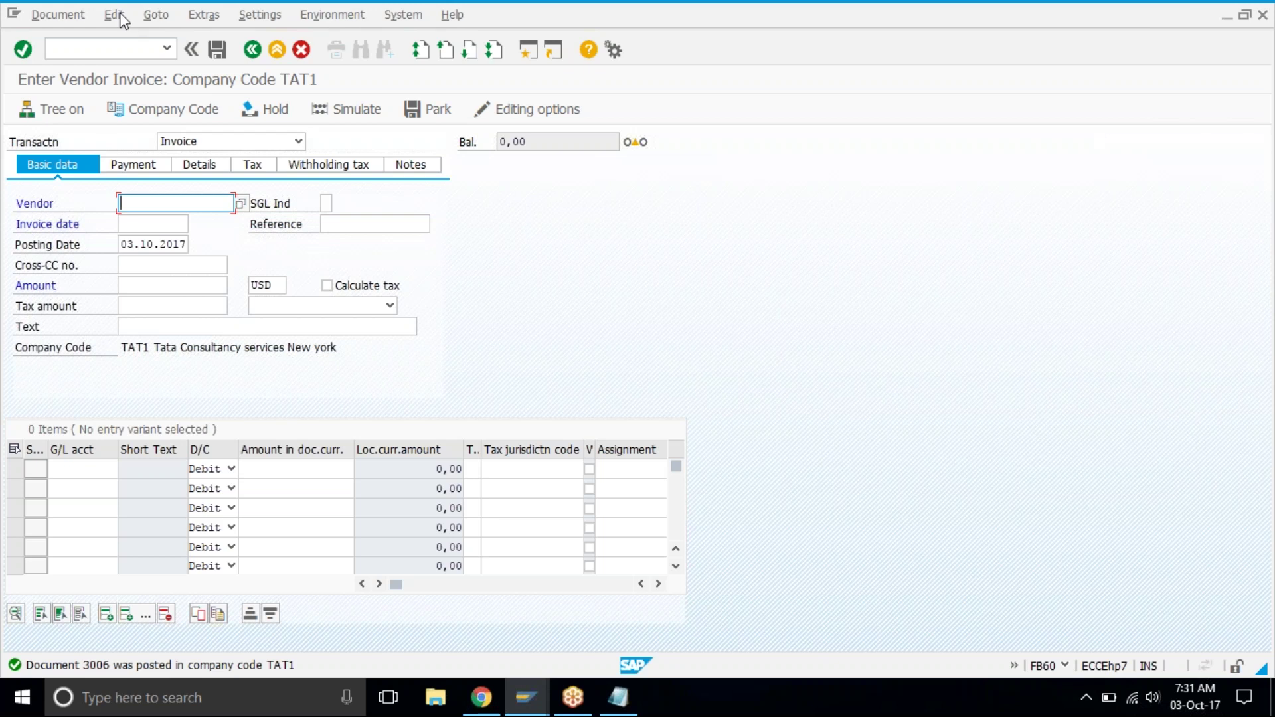
Open transaction F-53 for posting outgoing payments and set the document date to 03.10.2017
{"action": "left_click", "coordinate": [124, 45]}
{"action": "type", "text": "/n"}
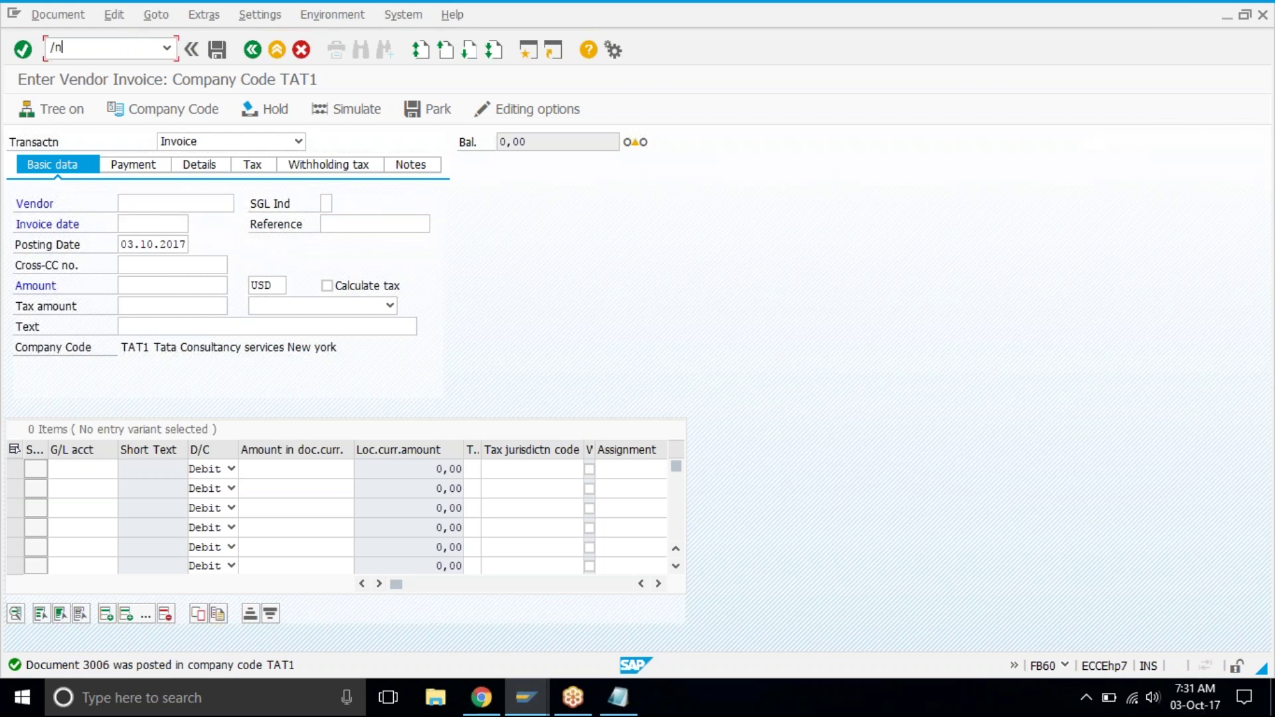
{"action": "type", "text": "f-53"}
{"action": "key", "text": "Return"}
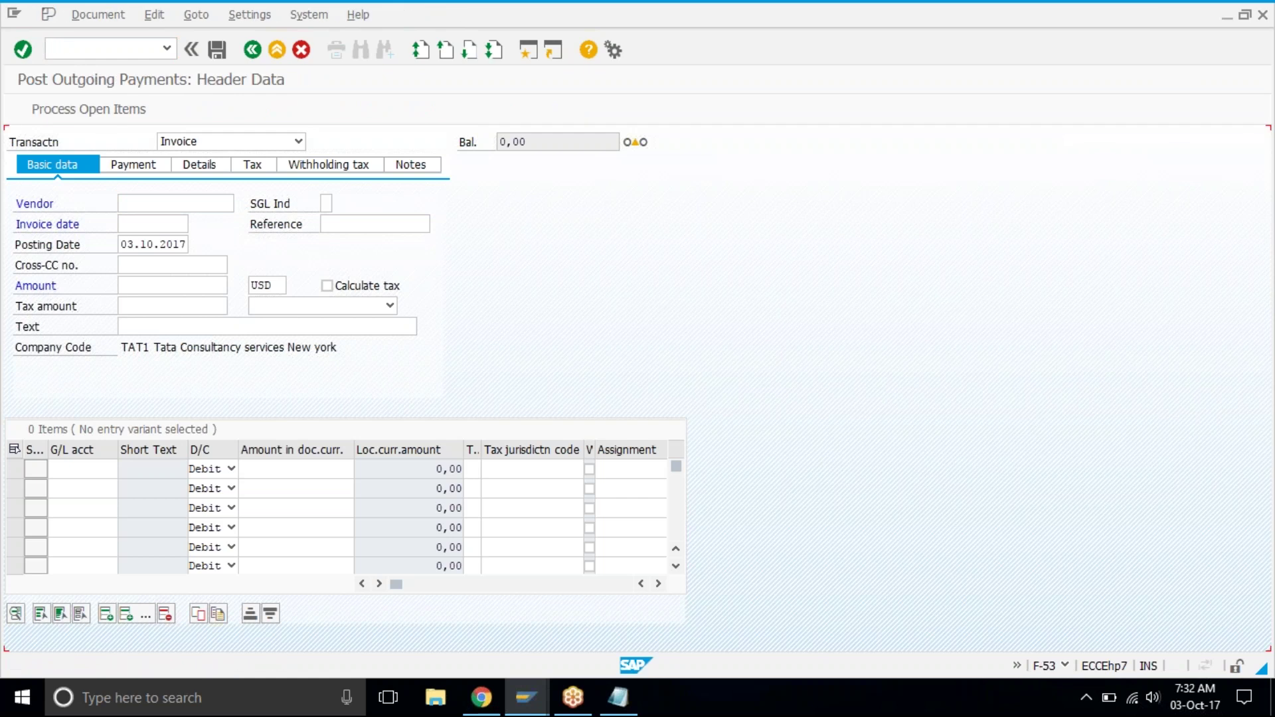
{"action": "type", "text": "0"}
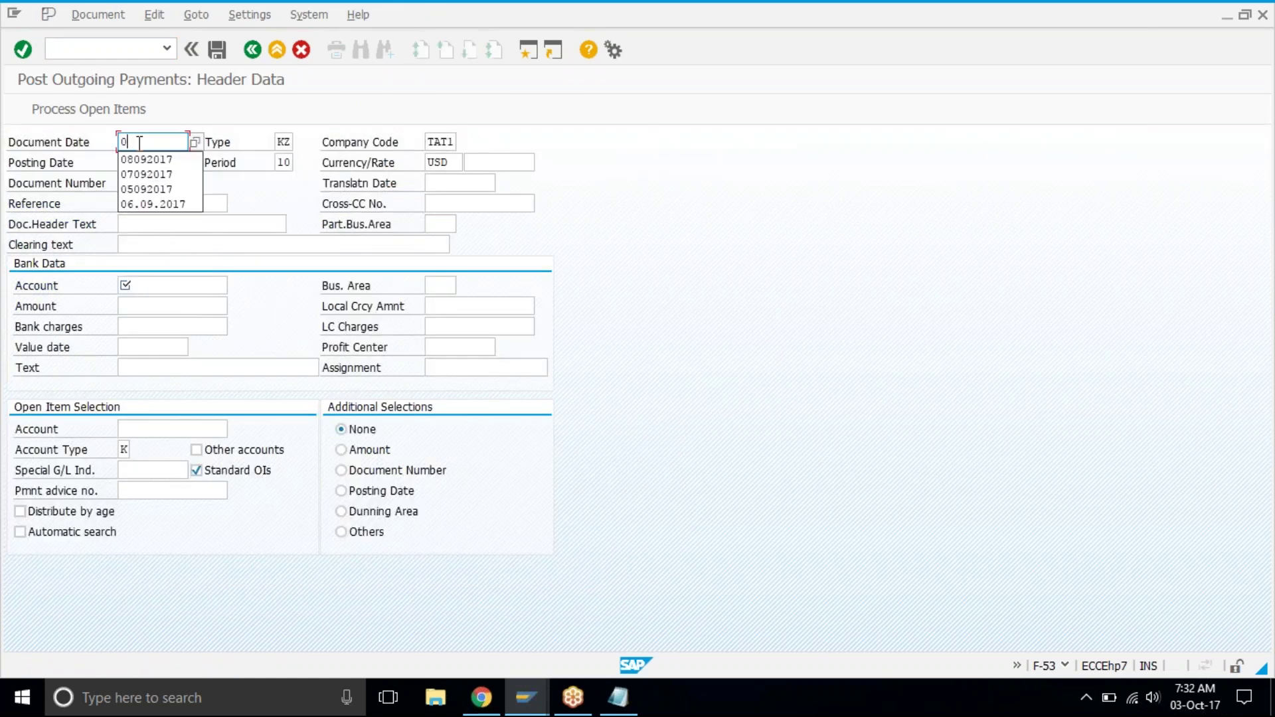
{"action": "type", "text": "3102017"}
{"action": "key", "text": "Tab"}
{"action": "key", "text": "Tab"}
{"action": "key", "text": "Tab"}
{"action": "key", "text": "Tab"}
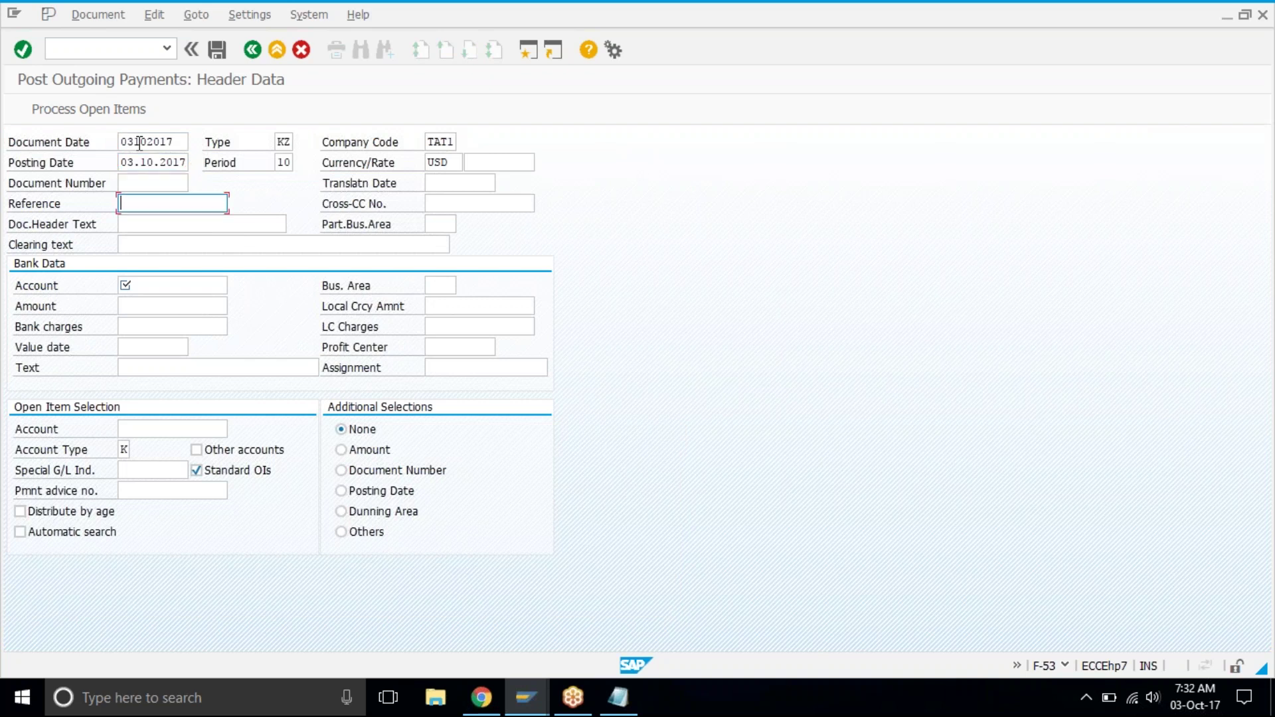
Enter the bank data with account 2010, amount 98000 and value date 03.10.2017
{"action": "key", "text": "Tab"}
{"action": "key", "text": "Tab"}
{"action": "type", "text": "2010"}
{"action": "key", "text": "Tab"}
{"action": "type", "text": "98000"}
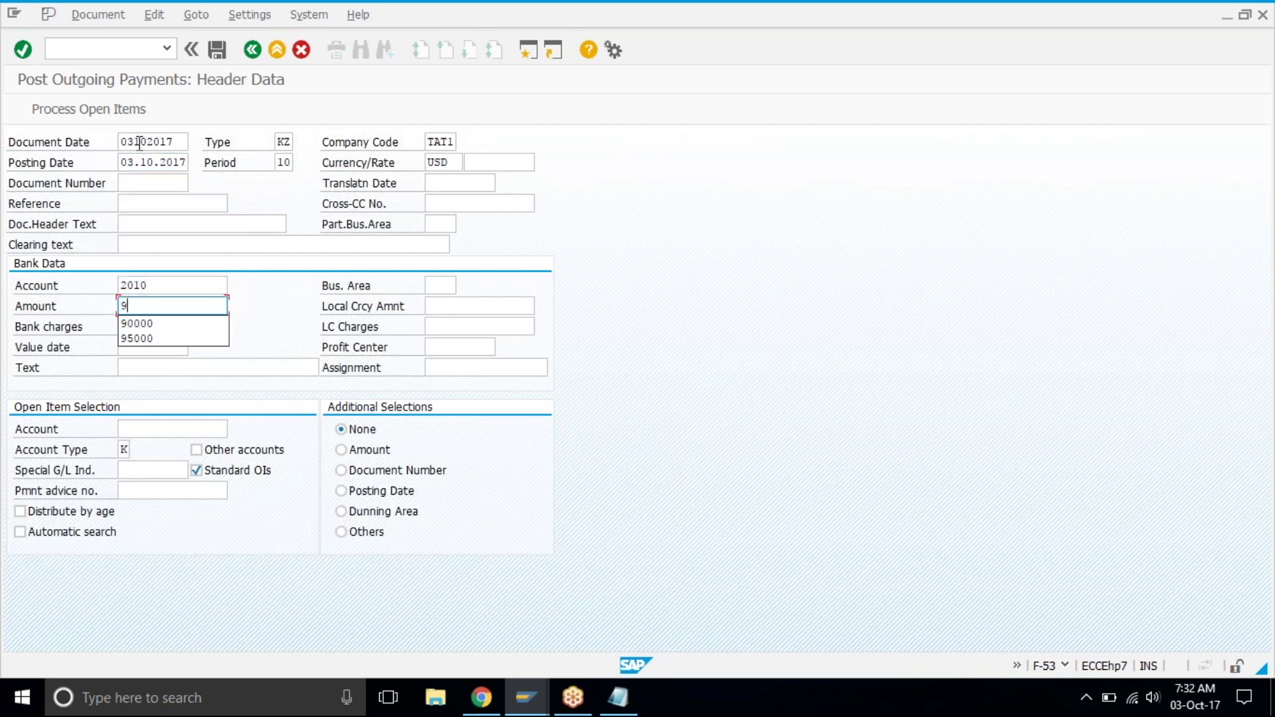
{"action": "key", "text": "Tab"}
{"action": "key", "text": "Tab"}
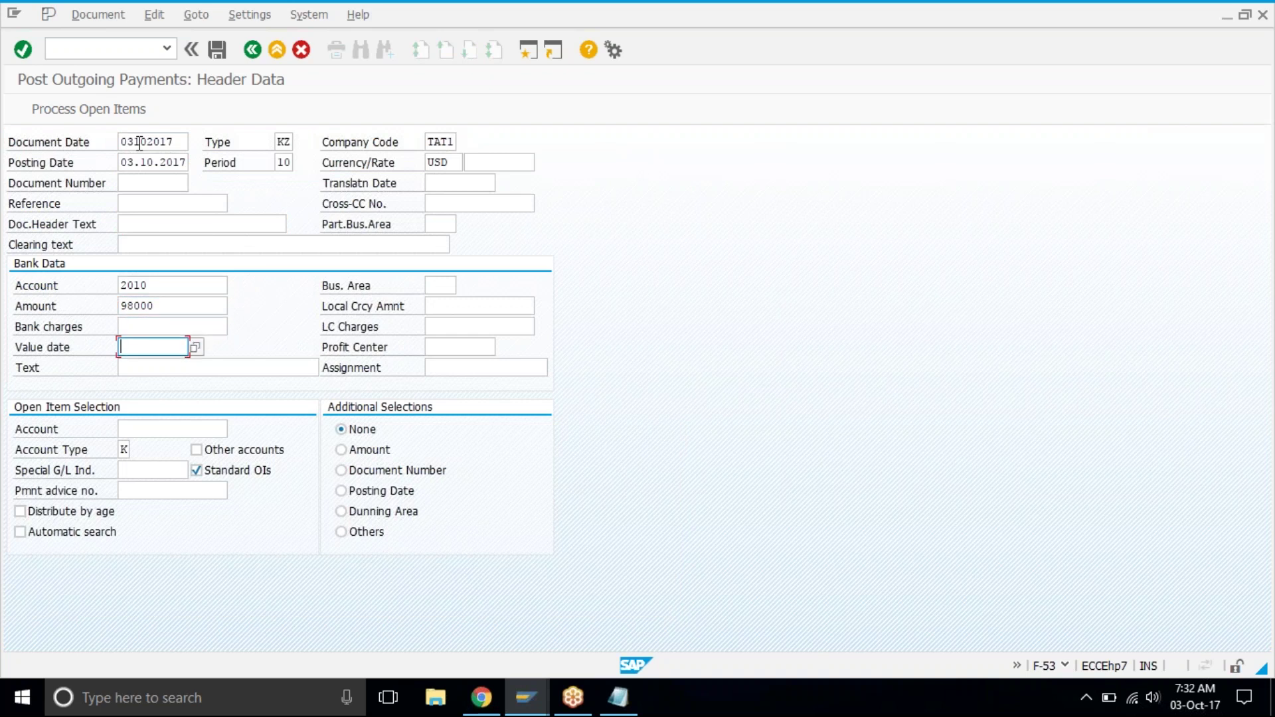
{"action": "type", "text": "03102017"}
{"action": "key", "text": "Tab"}
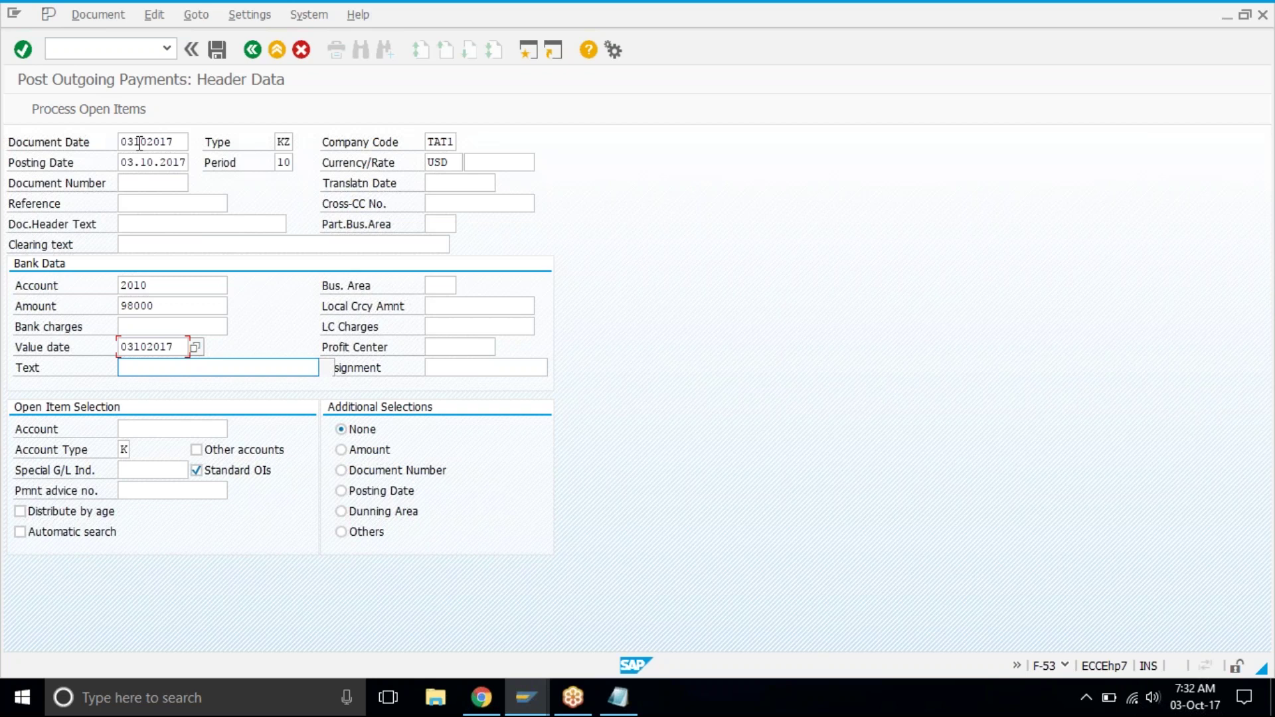
Look up ABC Contractors in the vendor list as the open item account and process its open items
{"action": "key", "text": "Tab"}
{"action": "key", "text": "Tab"}
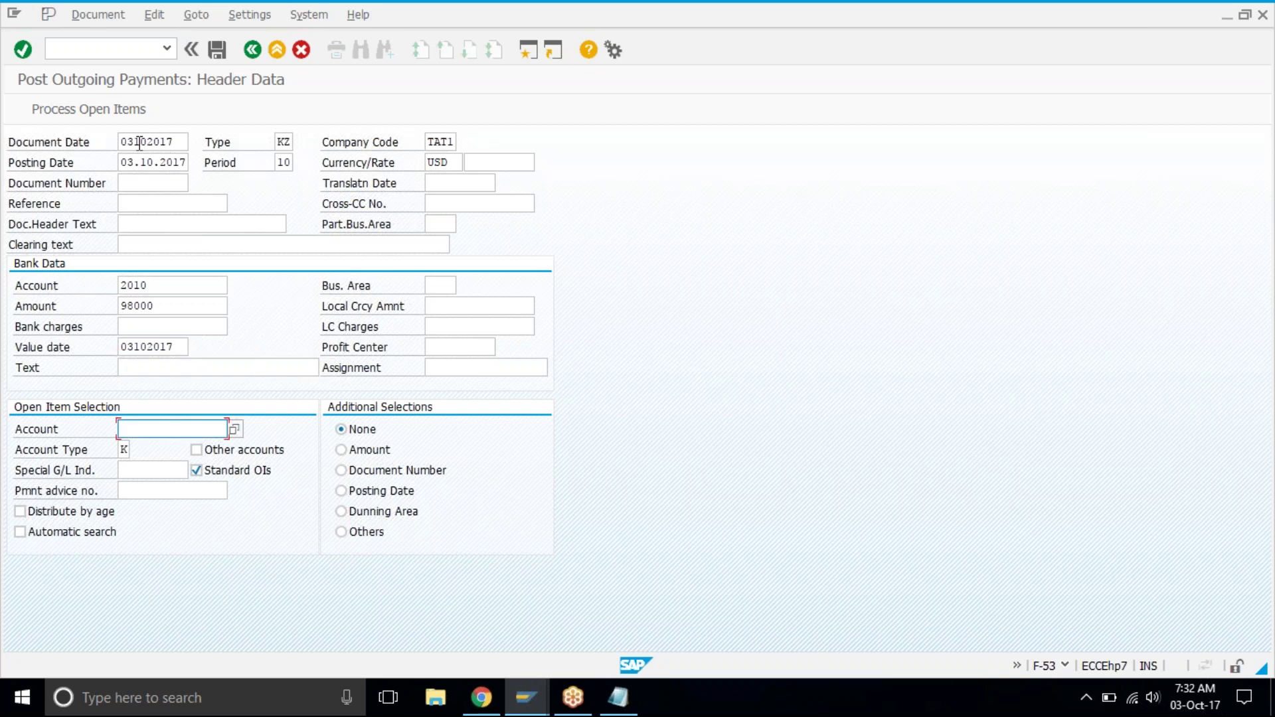
{"action": "key", "text": "F4"}
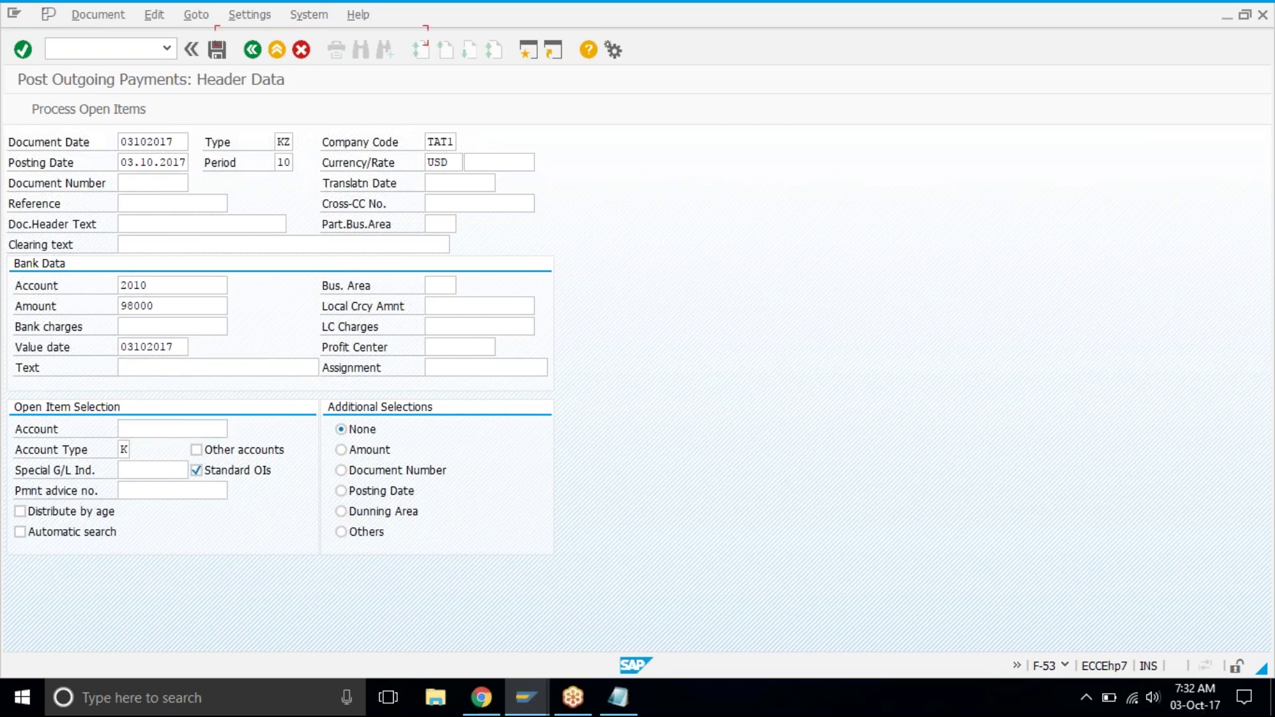
{"action": "key", "text": "Return"}
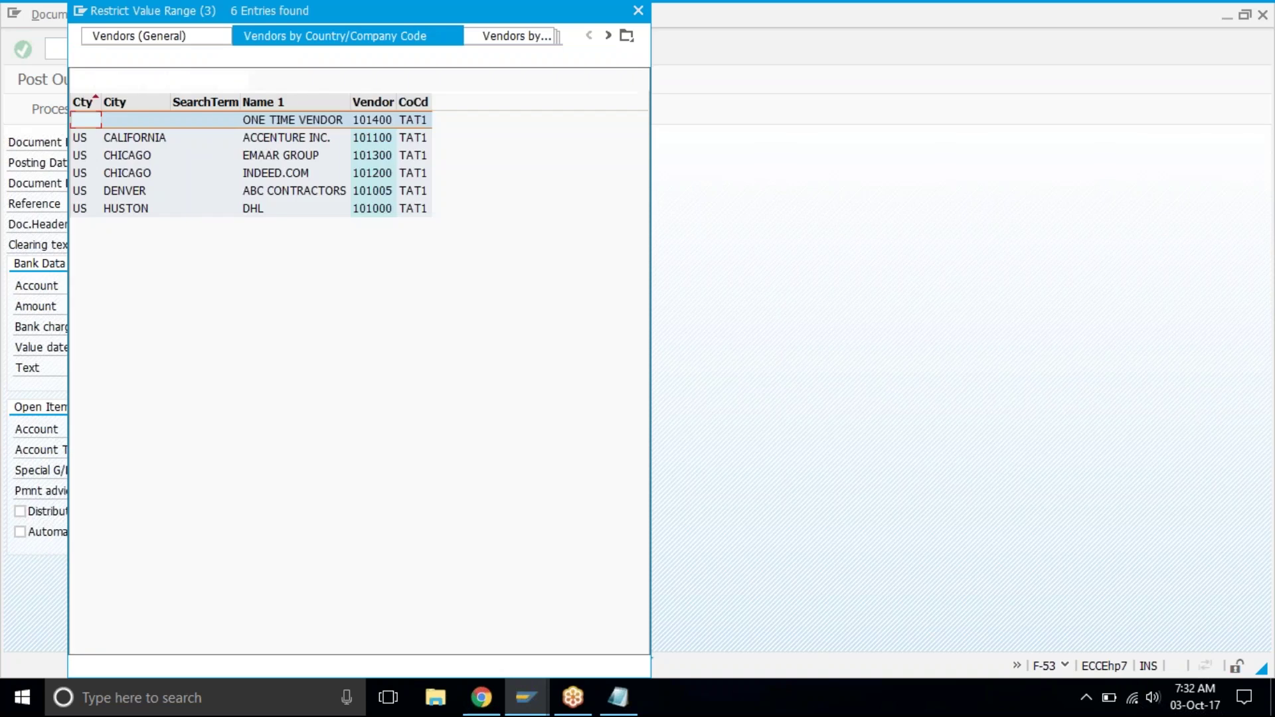
{"action": "double_click", "coordinate": [289, 192]}
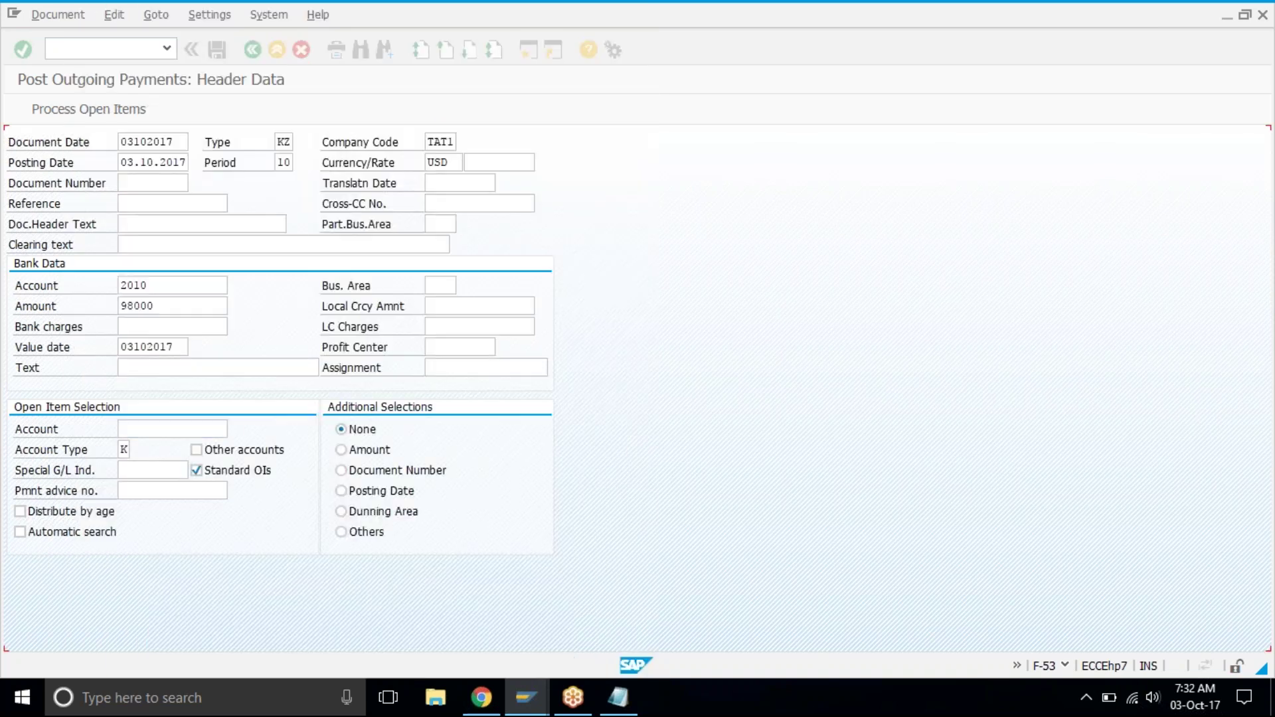
{"action": "left_click", "coordinate": [106, 110]}
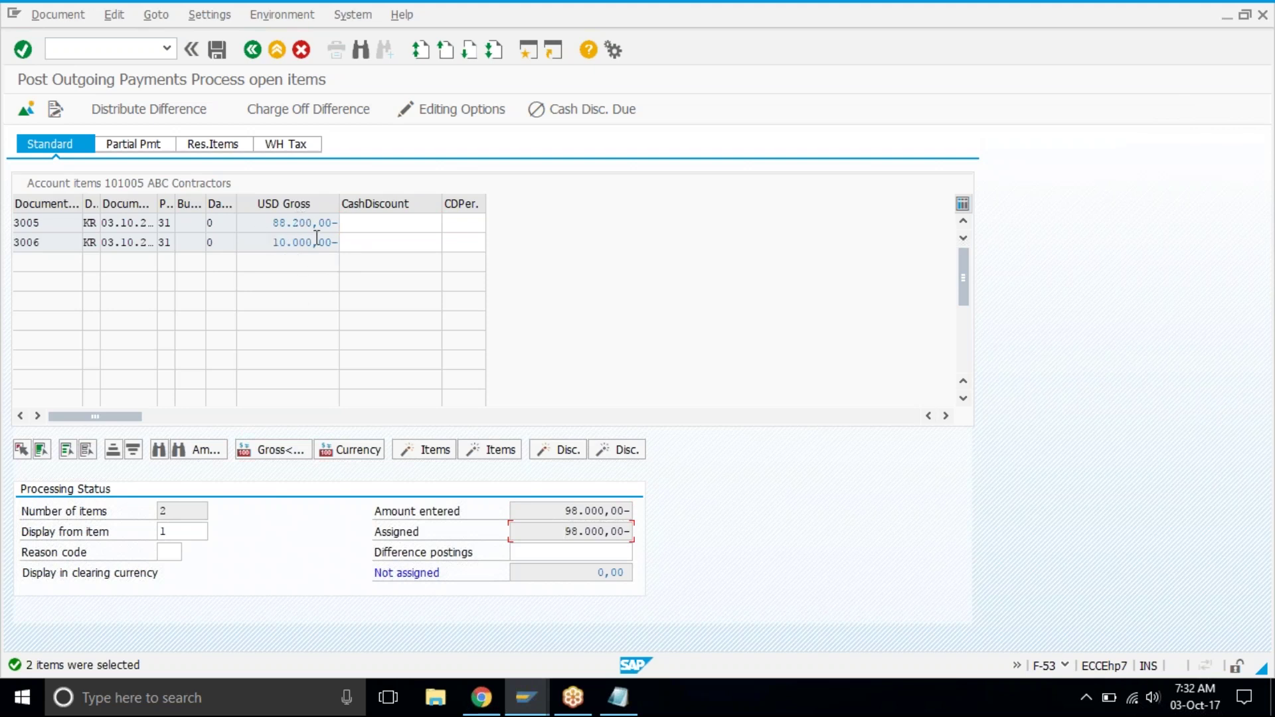
Check the withholding tax on the vendor's open items and simulate the outgoing payment
{"action": "left_click", "coordinate": [284, 147]}
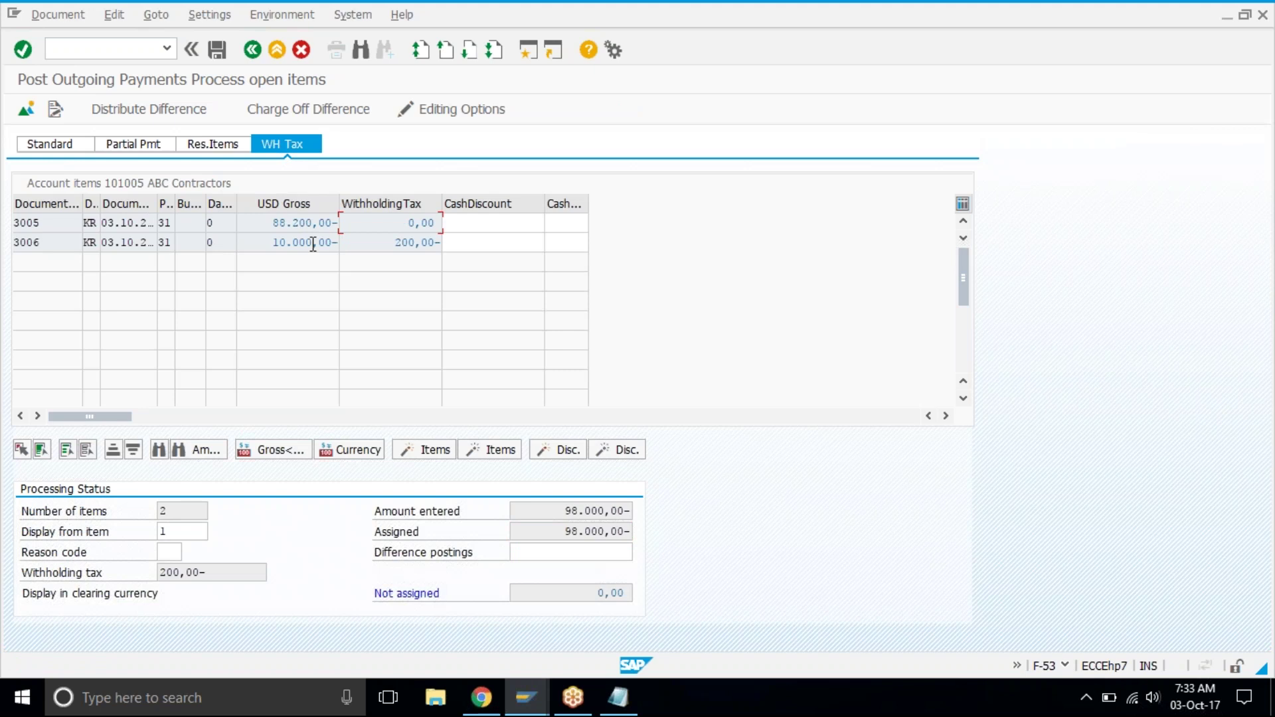
{"action": "left_click", "coordinate": [366, 243]}
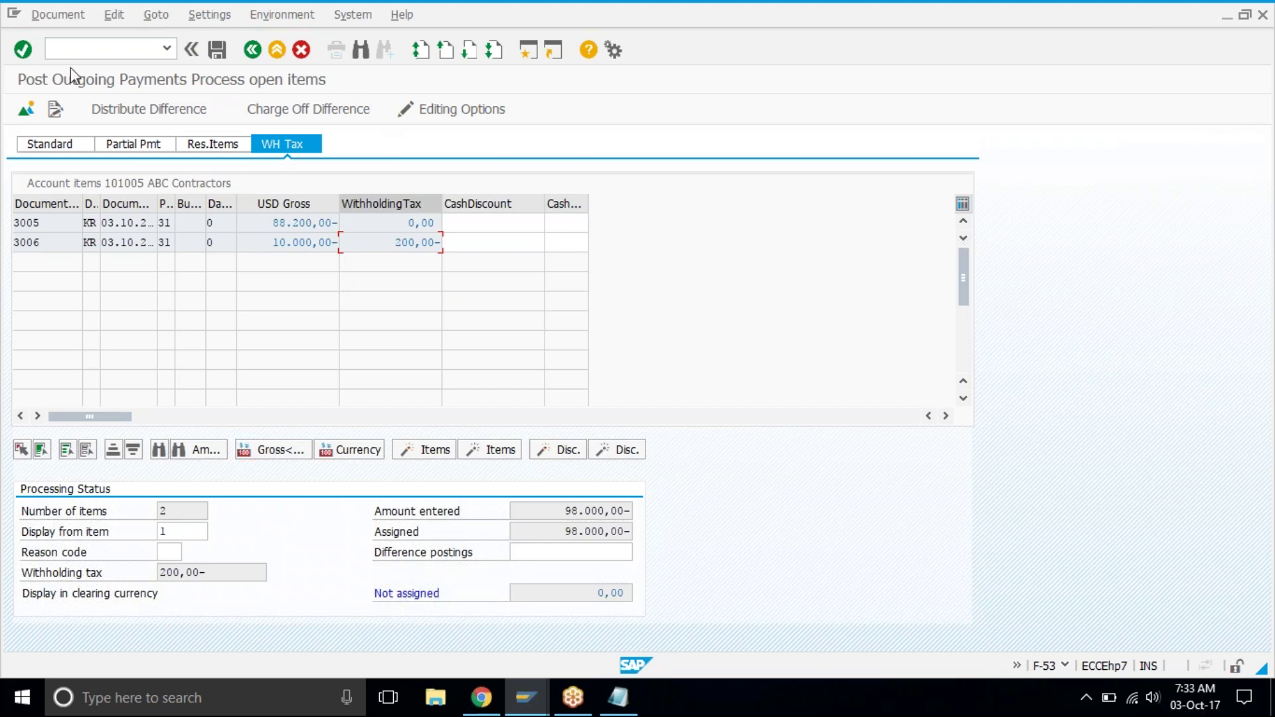
{"action": "left_click", "coordinate": [66, 26]}
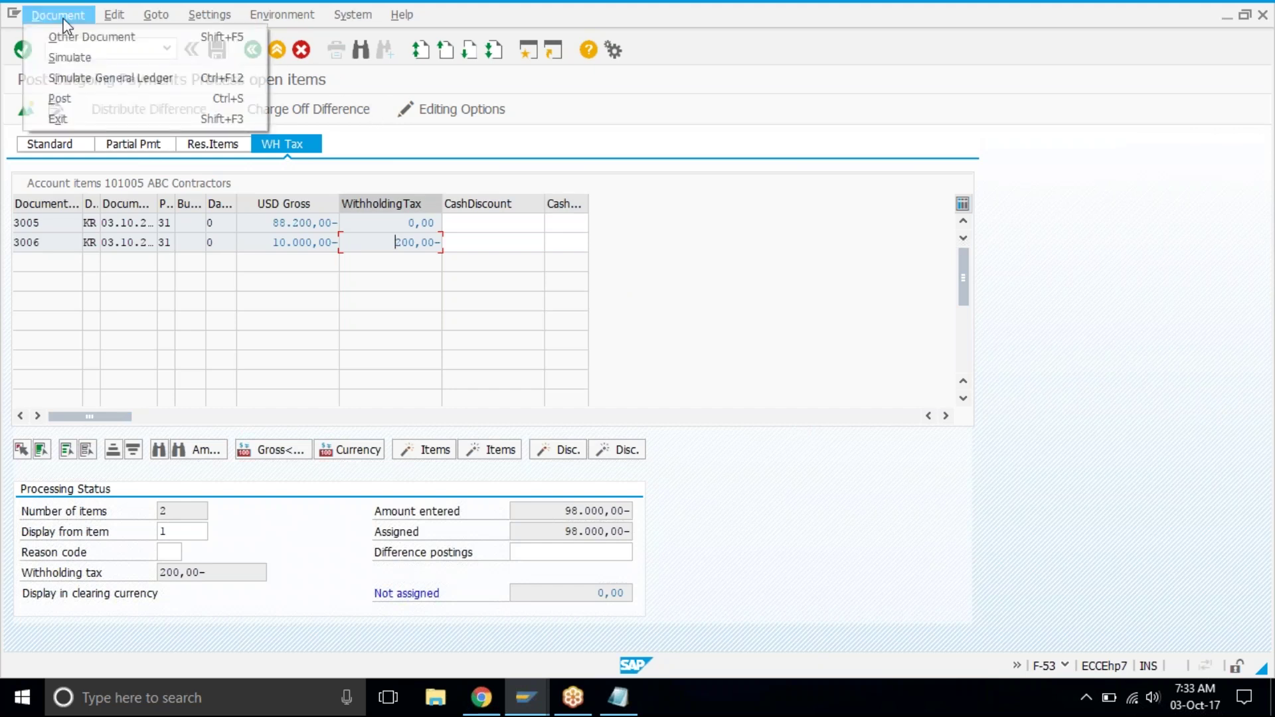
{"action": "left_click", "coordinate": [92, 57]}
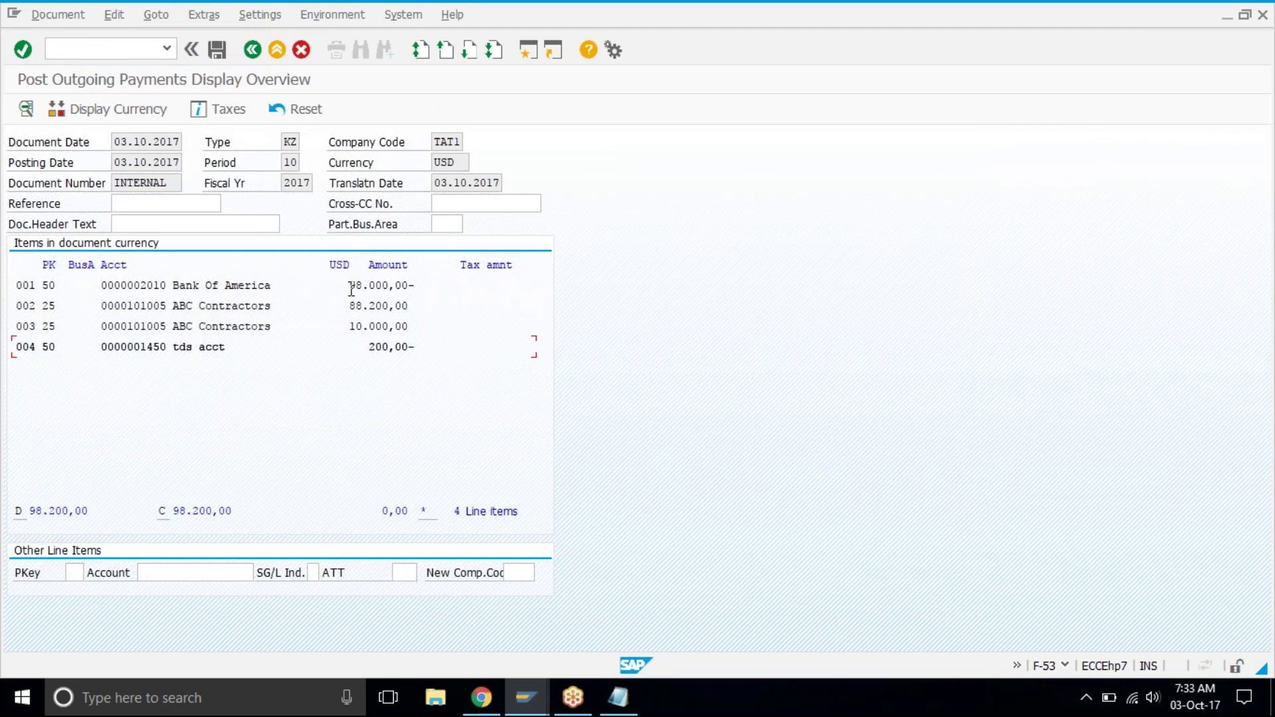
Review the simulated line item amounts and post the payment, leaving the outgoing payment transaction for SAP Easy Access
{"action": "left_click_drag", "start_coordinate": [339, 282], "coordinate": [430, 294]}
{"action": "left_click_drag", "start_coordinate": [338, 306], "coordinate": [417, 305]}
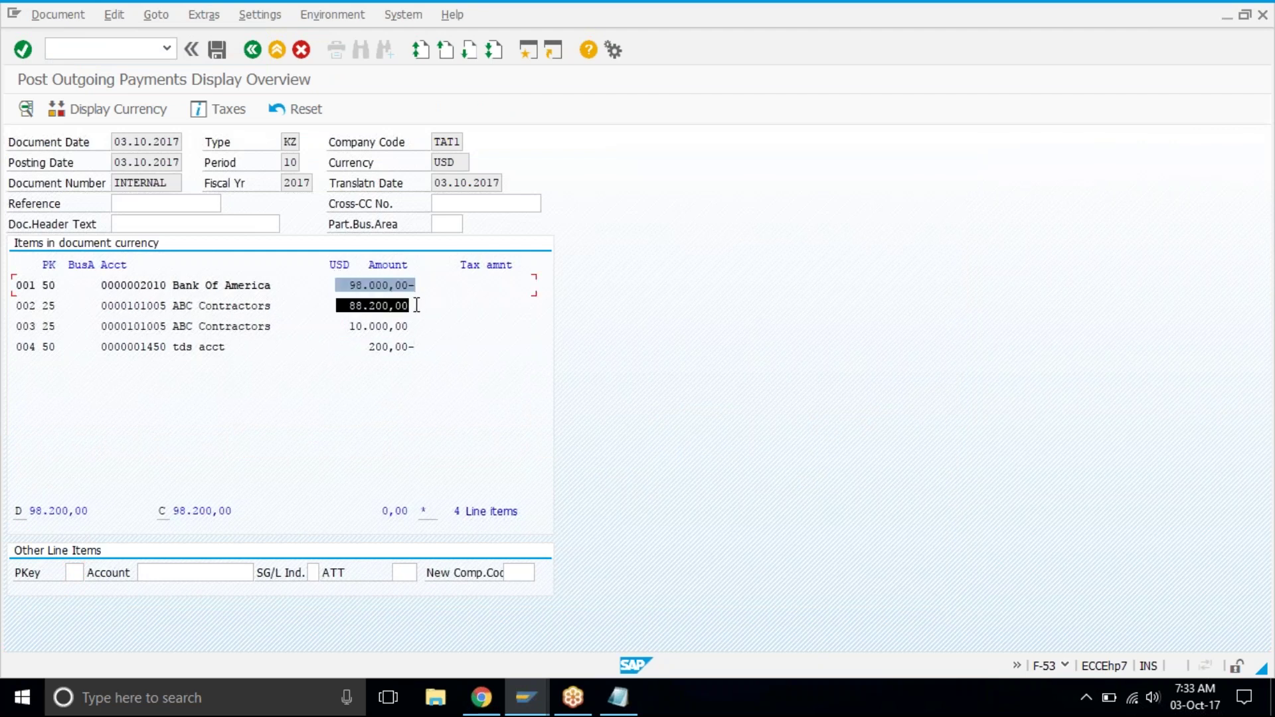
{"action": "double_click", "coordinate": [416, 326]}
{"action": "double_click", "coordinate": [419, 346]}
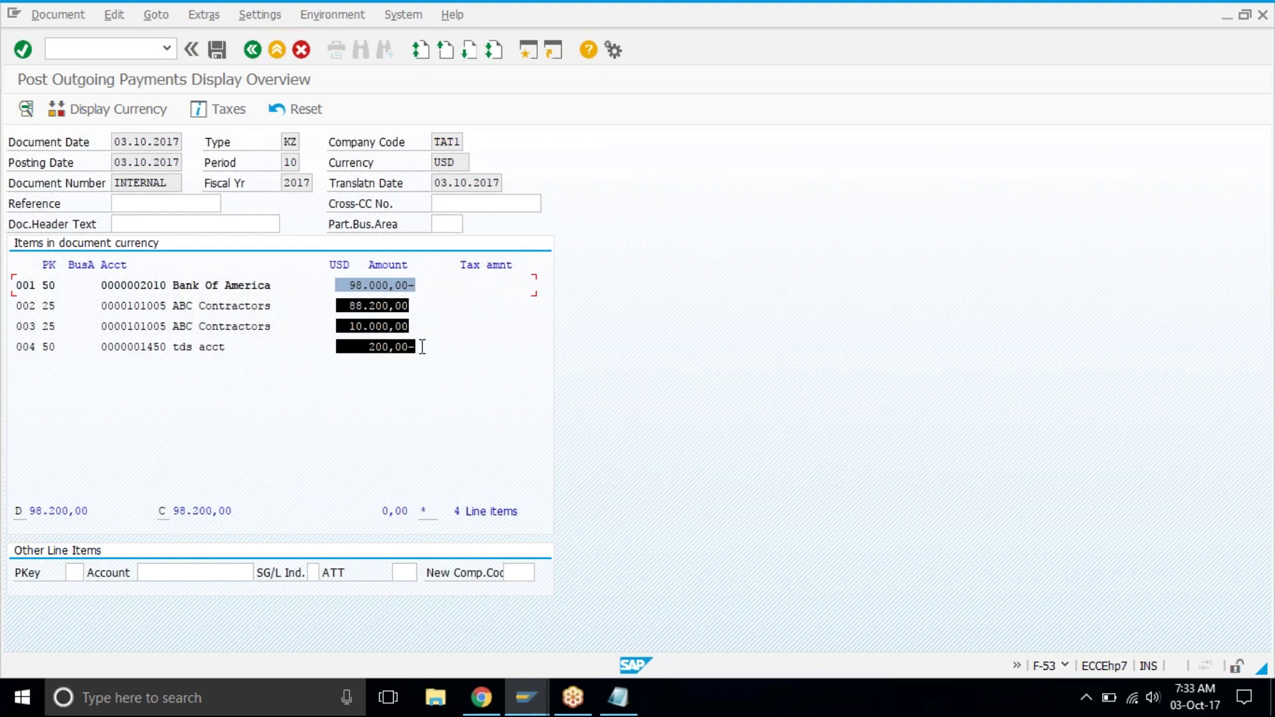
{"action": "left_click_drag", "start_coordinate": [423, 347], "coordinate": [196, 320]}
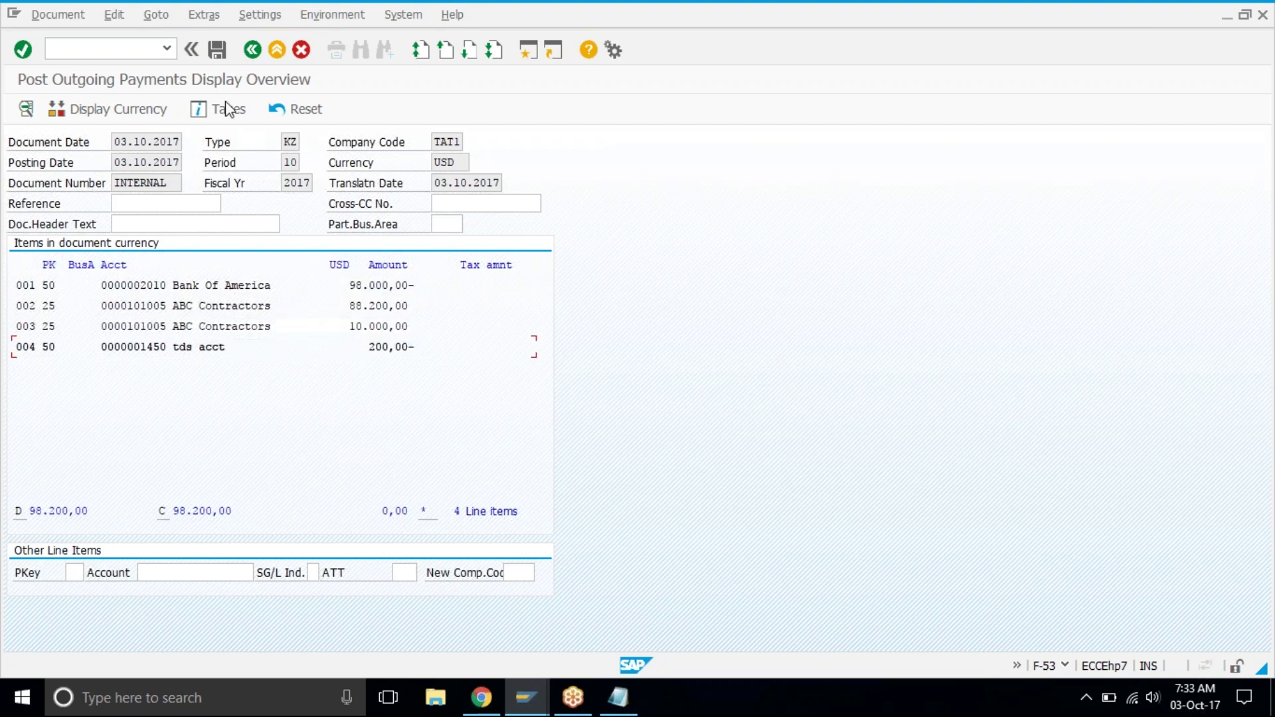
{"action": "left_click", "coordinate": [222, 53]}
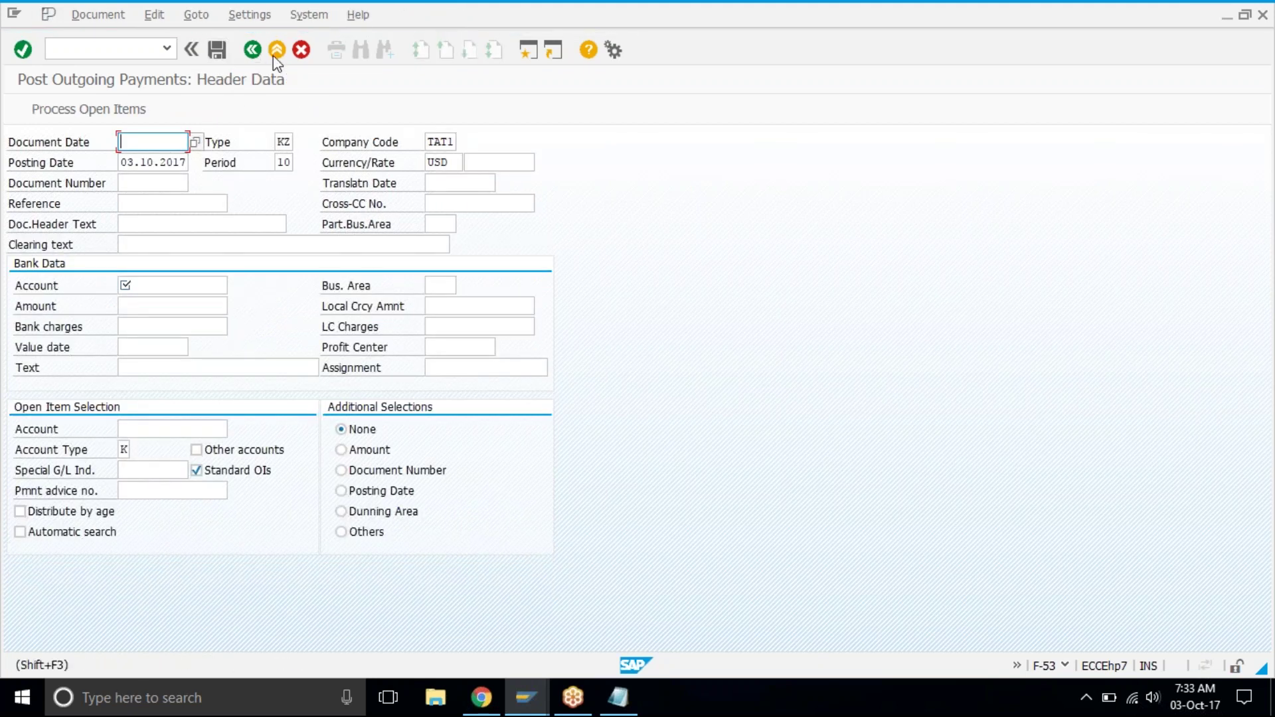
{"action": "left_click", "coordinate": [275, 52]}
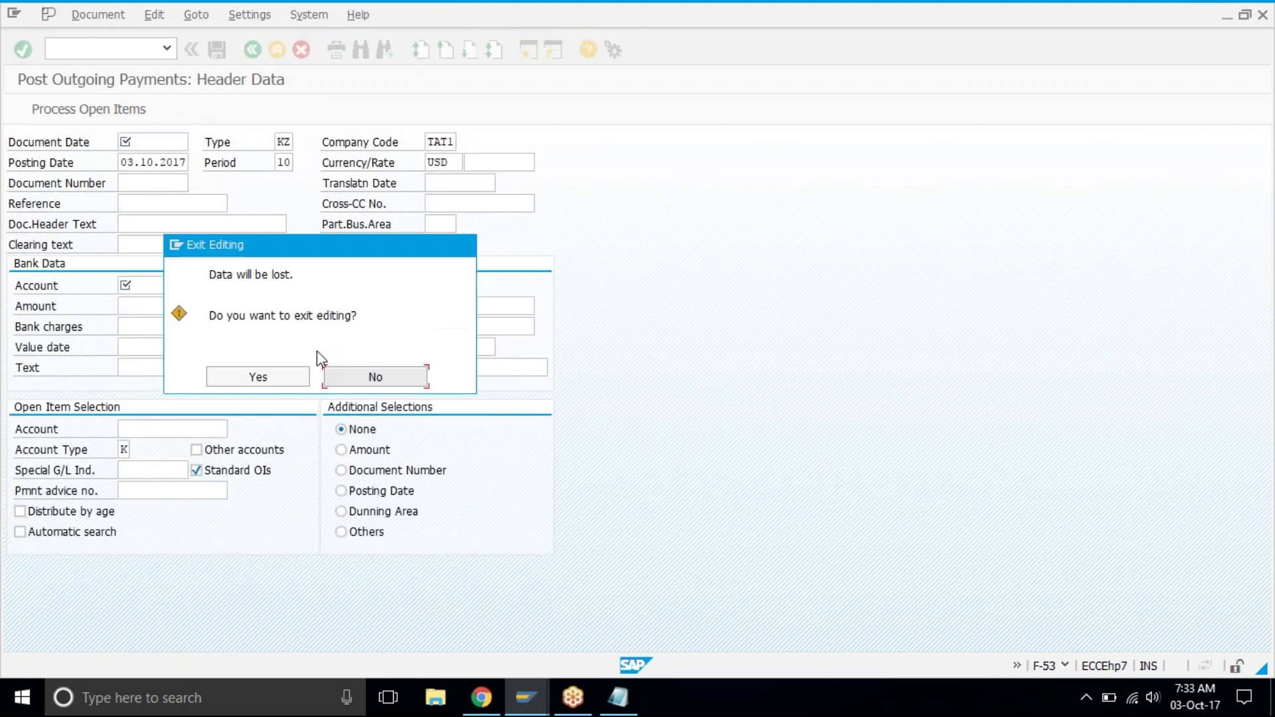
{"action": "left_click", "coordinate": [294, 375]}
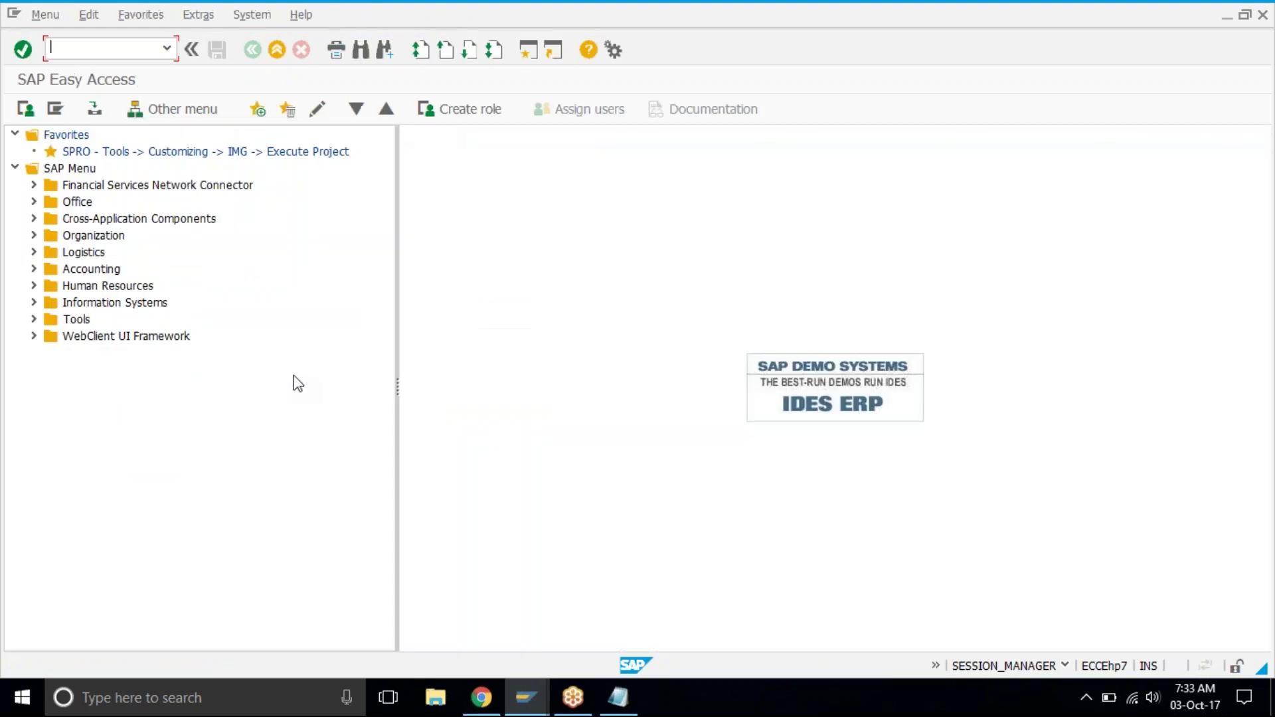
Switch to the training document spreadsheet in Chrome and fill the Withholding Taxes cell with the green used for the other topics
{"action": "key", "text": "alt+Tab"}
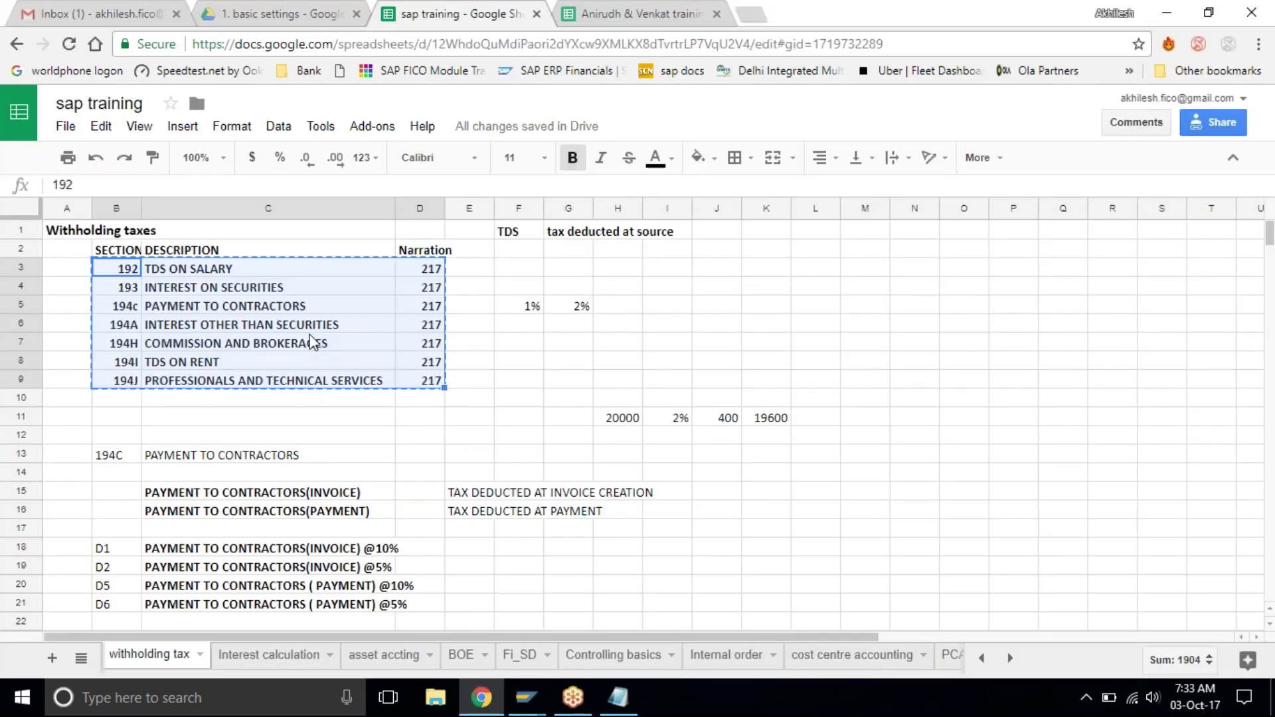
{"action": "key", "text": "ctrl+shift+Tab"}
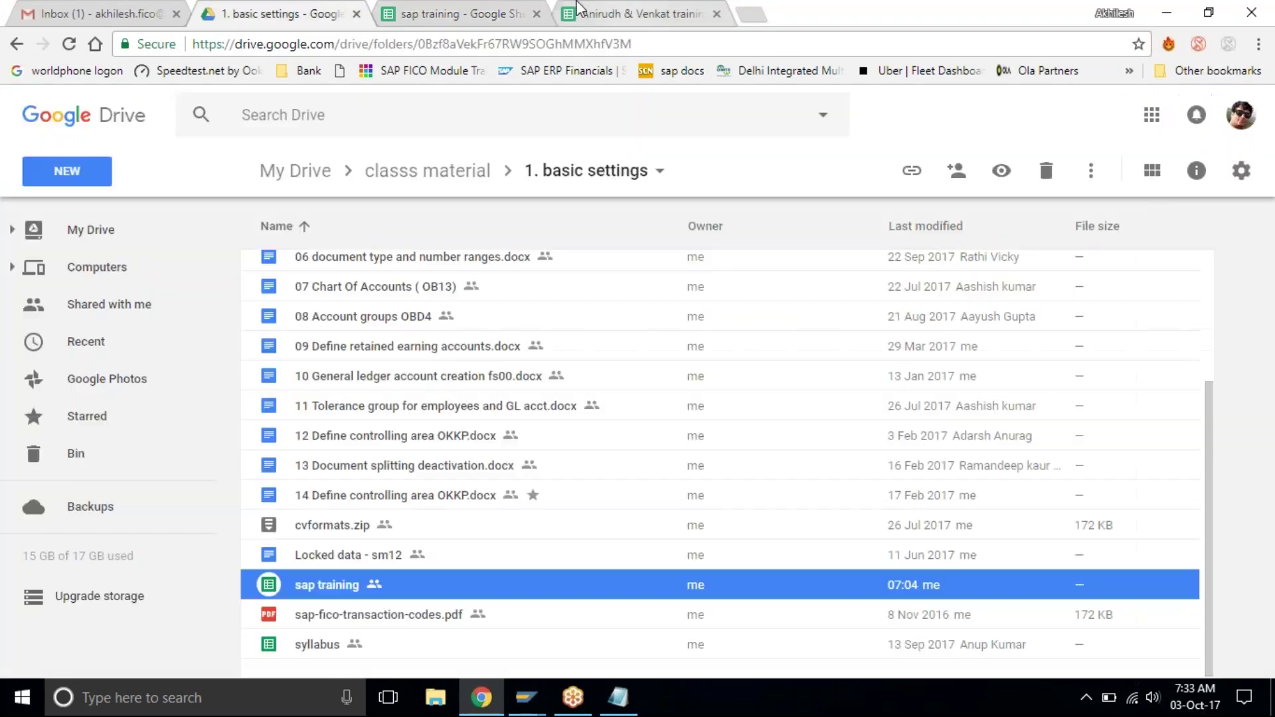
{"action": "left_click", "coordinate": [578, 9]}
{"action": "left_click", "coordinate": [699, 158]}
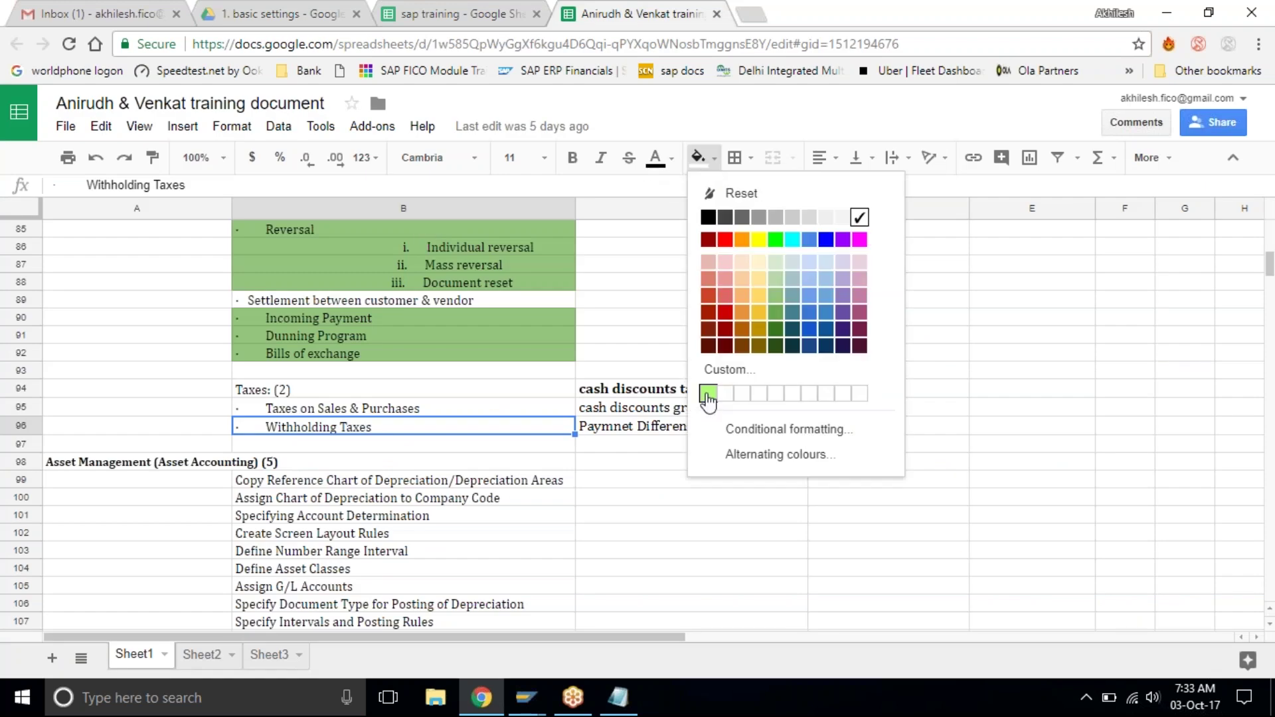
{"action": "left_click", "coordinate": [778, 302]}
{"action": "left_click", "coordinate": [546, 357]}
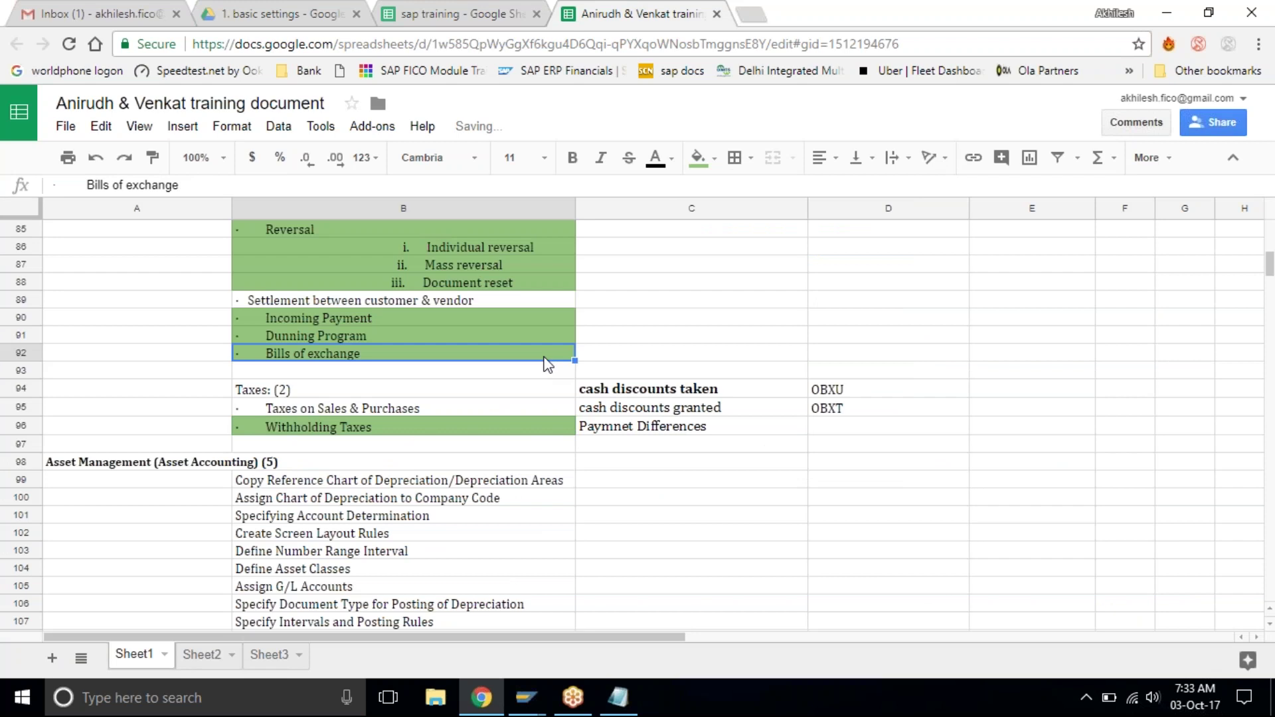
{"action": "left_click", "coordinate": [430, 390]}
{"action": "scroll", "coordinate": [430, 391], "scroll_direction": "down", "scroll_amount": 2}
{"action": "scroll", "coordinate": [429, 390], "scroll_direction": "up", "scroll_amount": 4}
{"action": "scroll", "coordinate": [429, 390], "scroll_direction": "down", "scroll_amount": 3}
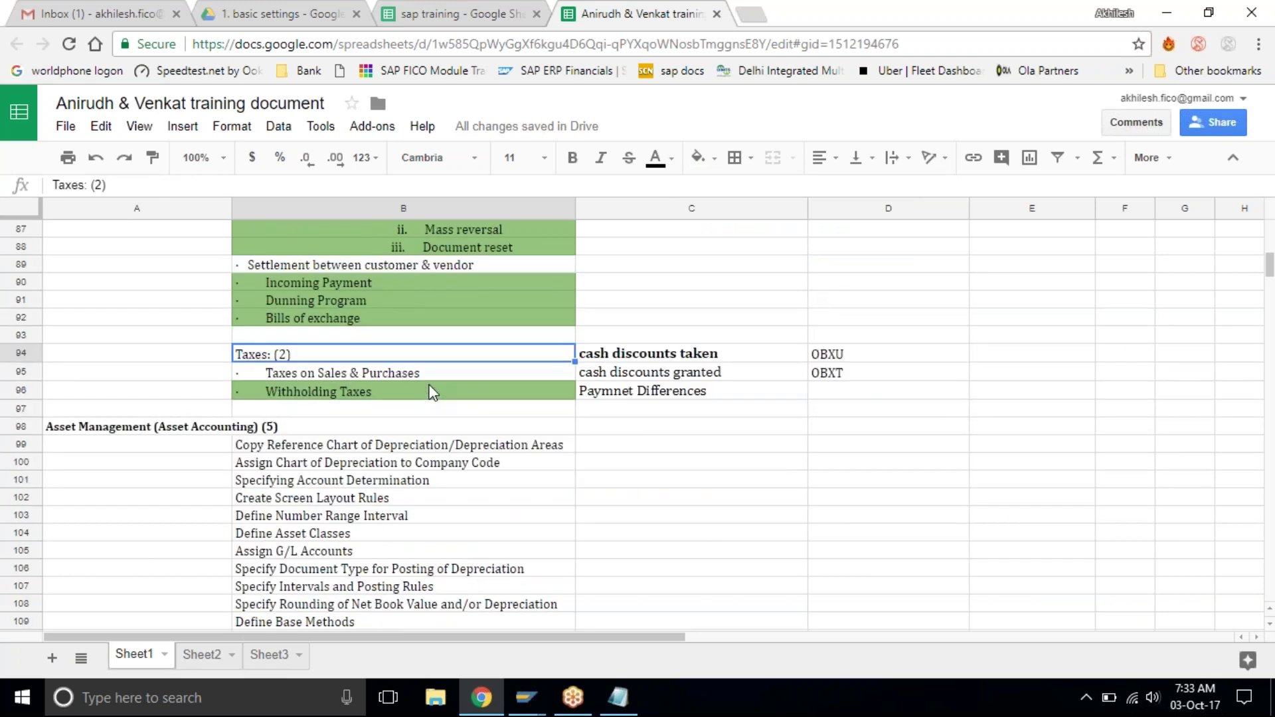
{"action": "scroll", "coordinate": [430, 390], "scroll_direction": "up", "scroll_amount": 4}
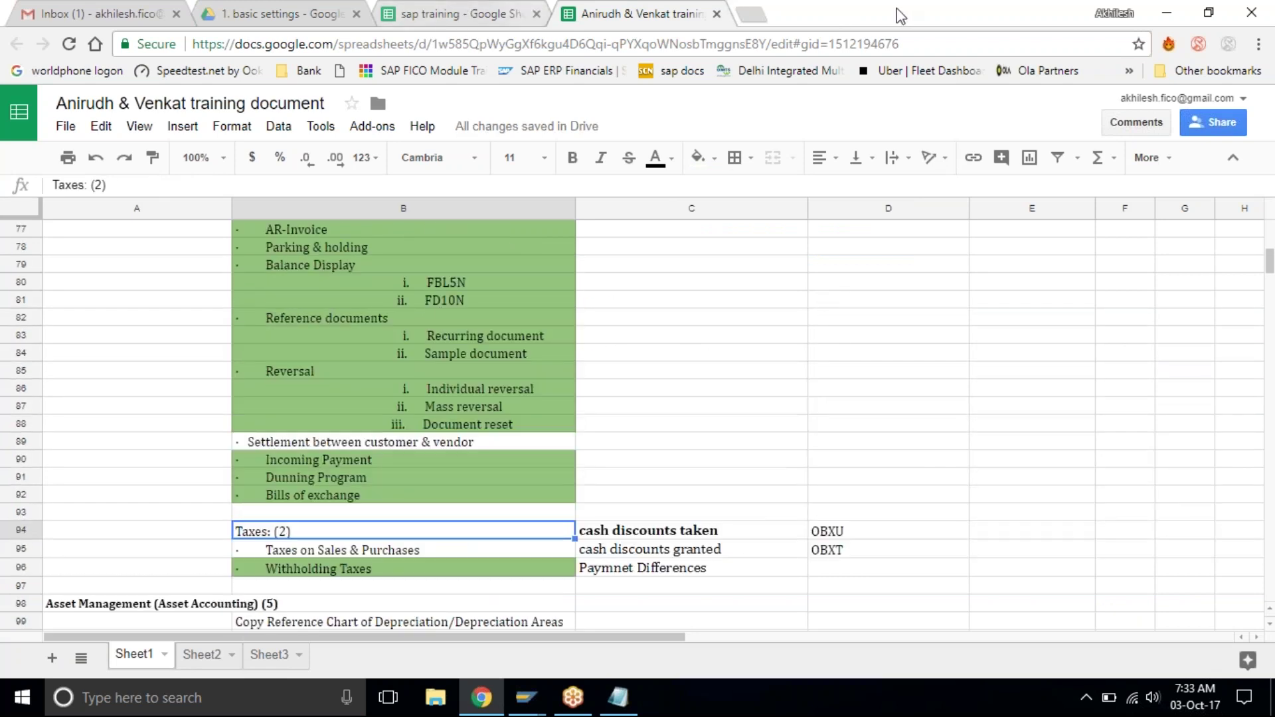
{"action": "left_click", "coordinate": [1257, 423]}
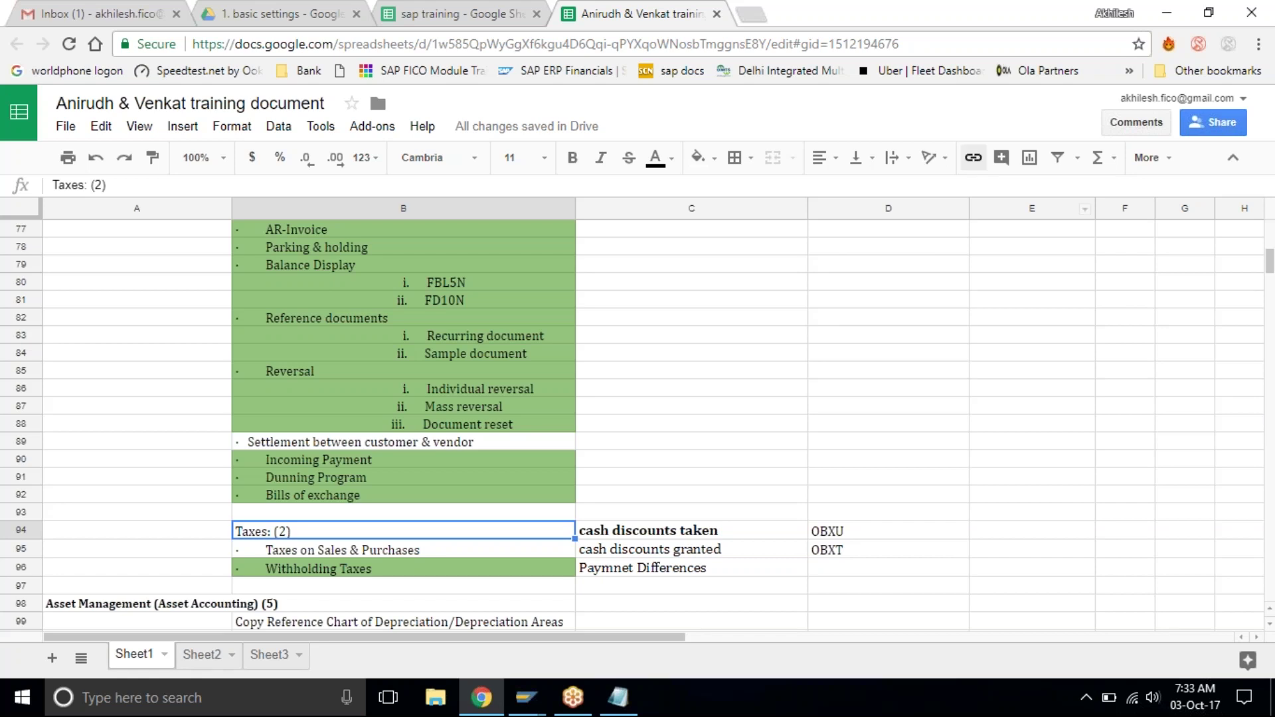